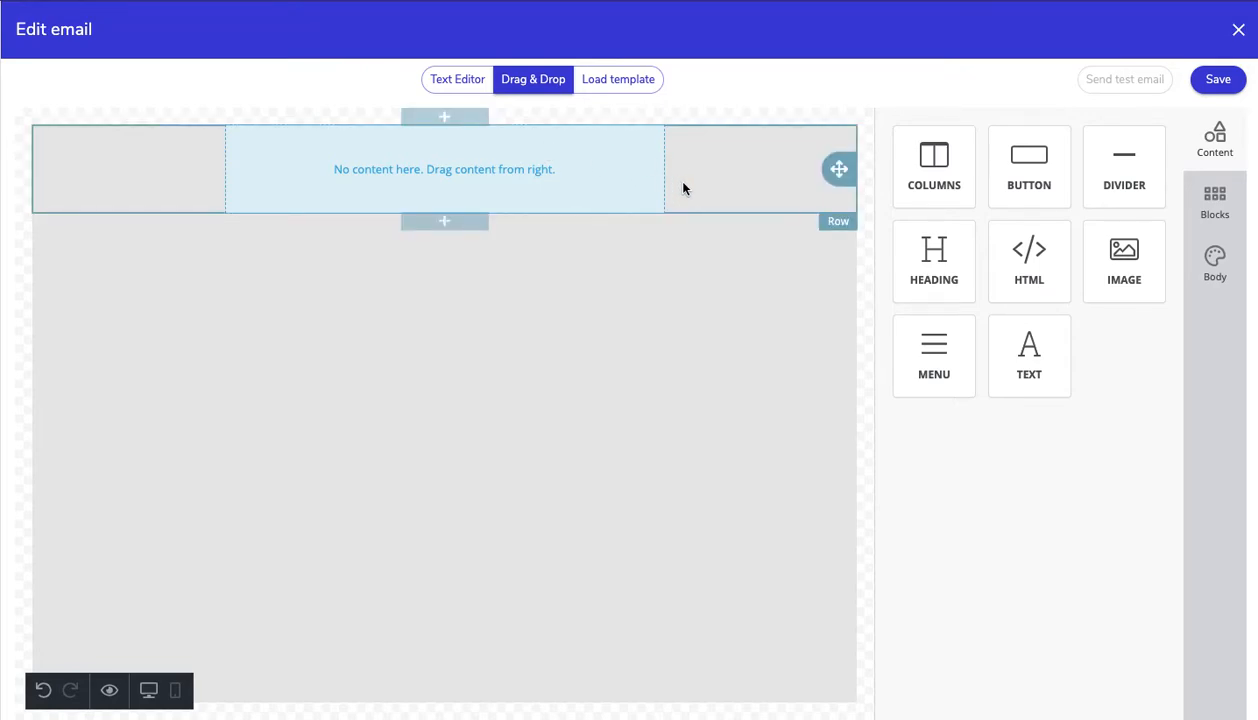
Add two empty rows beneath the email's first row.
{"action": "left_click", "coordinate": [683, 188]}
{"action": "left_click", "coordinate": [468, 221]}
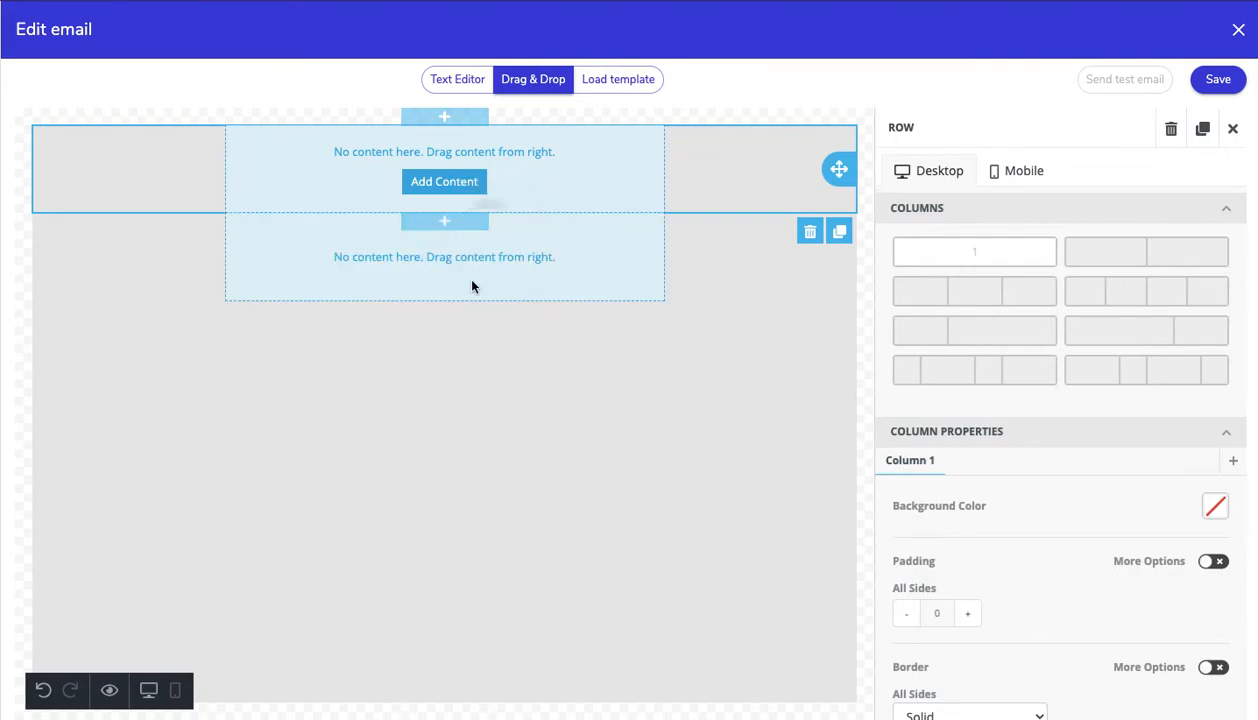
{"action": "left_click", "coordinate": [702, 268]}
{"action": "left_click", "coordinate": [451, 315]}
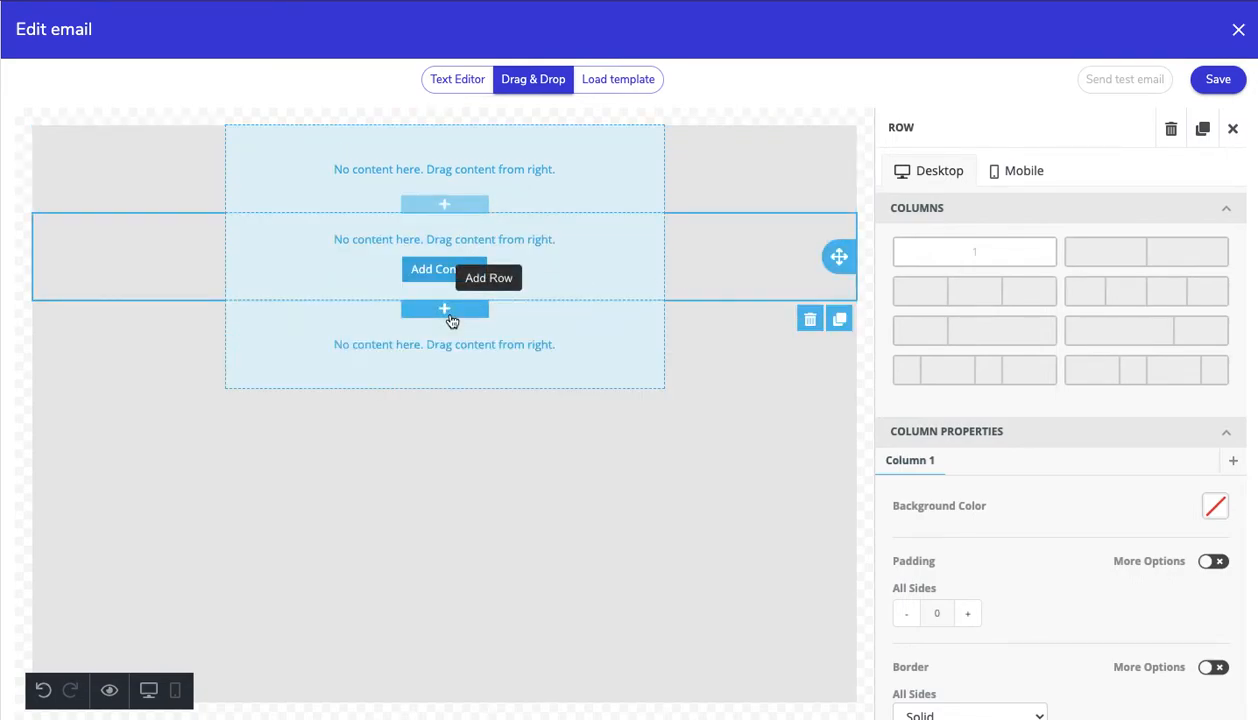
{"action": "left_click", "coordinate": [699, 352]}
Try two-, three- and four-column layouts on the first row and restore its single-column layout.
{"action": "left_click", "coordinate": [723, 183]}
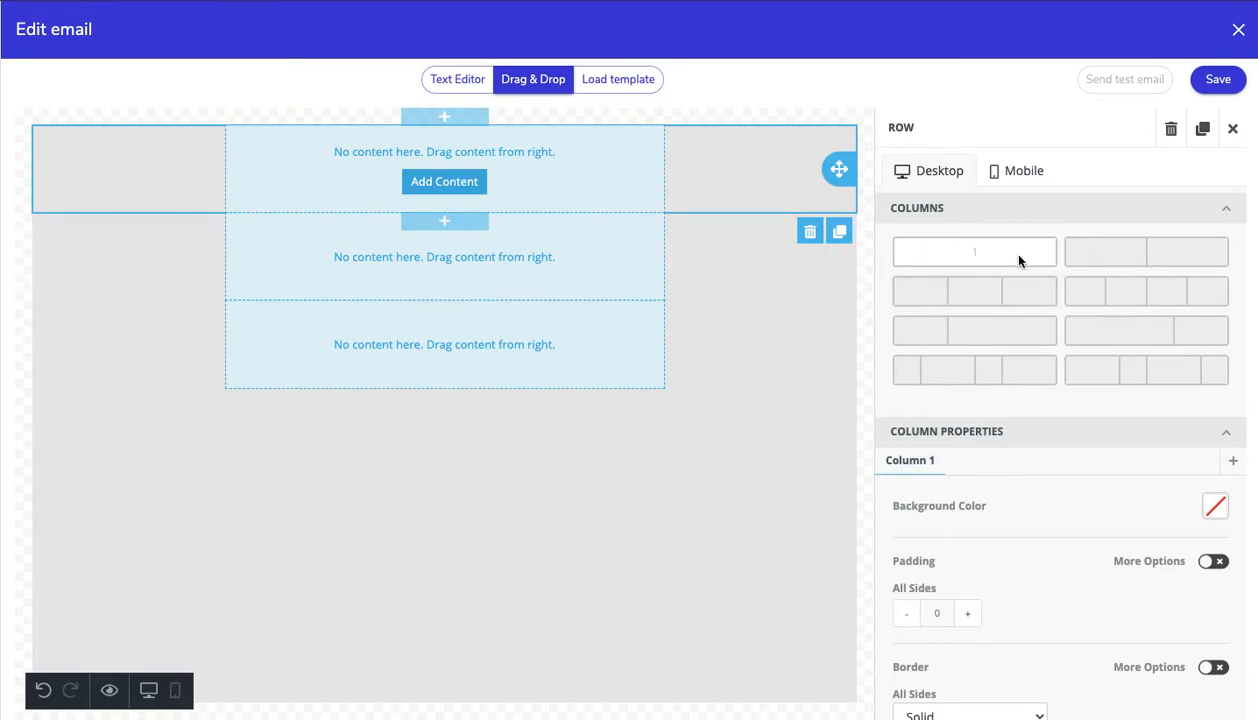
{"action": "left_click", "coordinate": [1106, 257]}
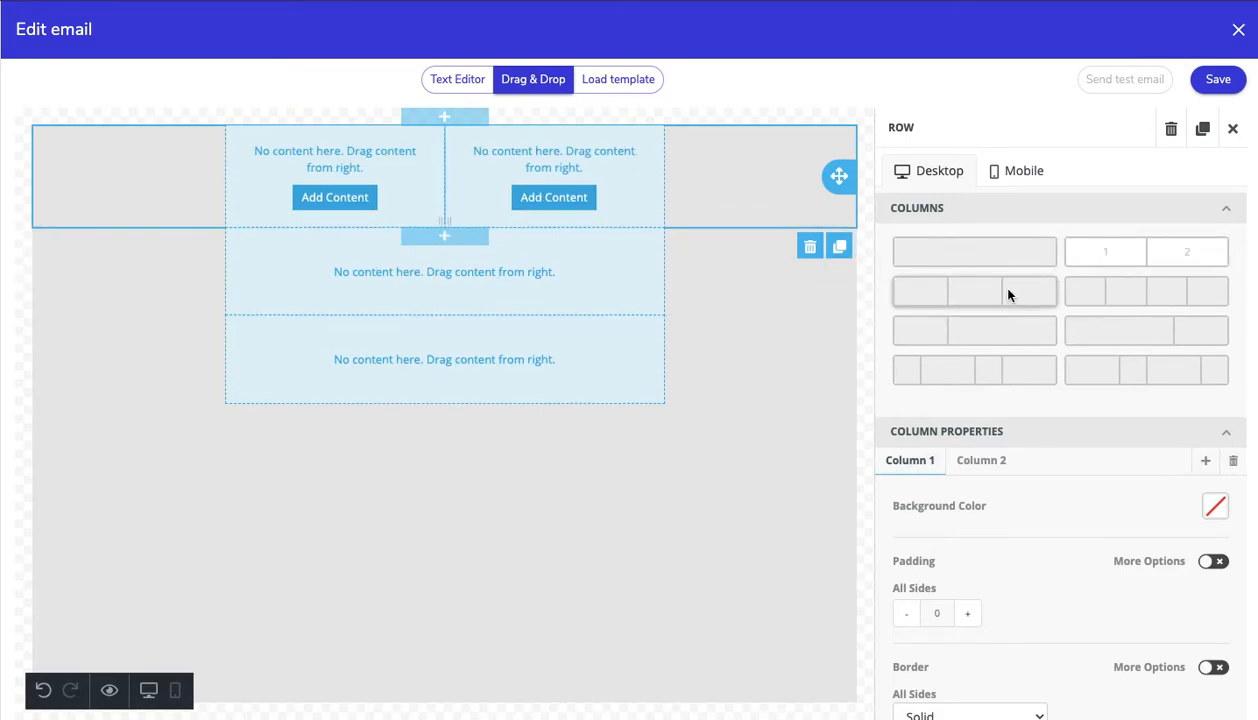
{"action": "left_click", "coordinate": [1008, 295]}
{"action": "left_click", "coordinate": [1106, 298]}
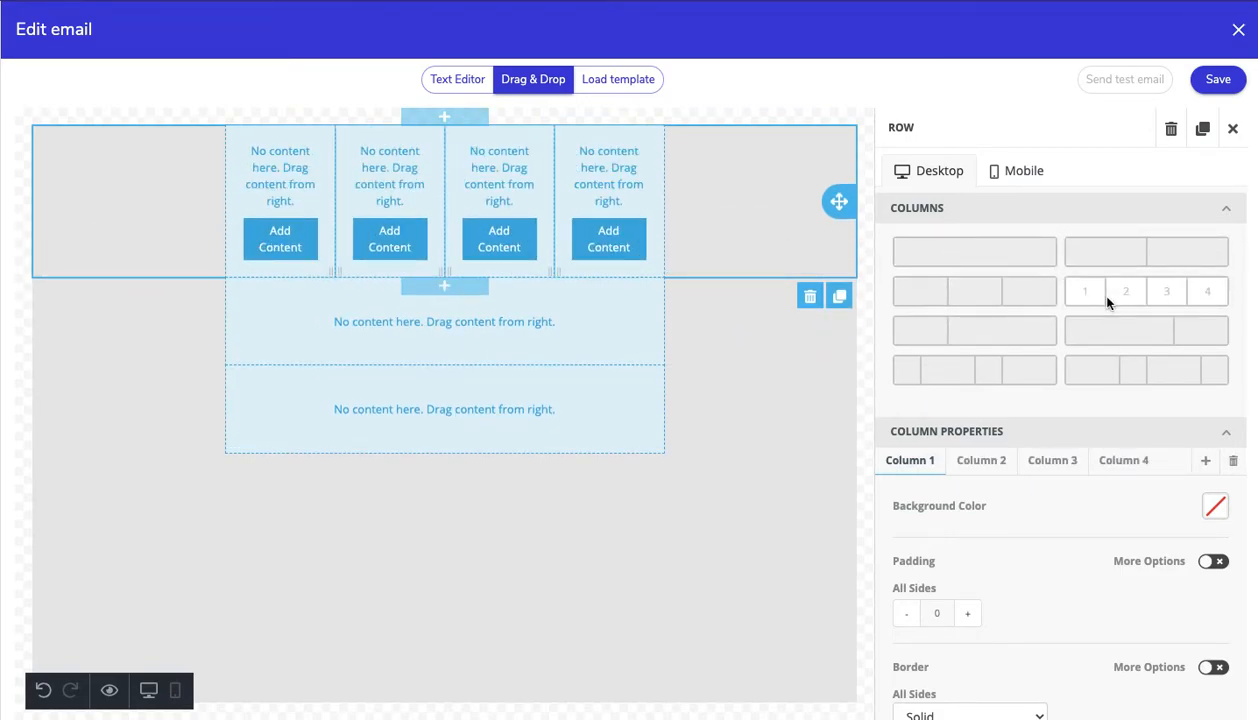
{"action": "left_click", "coordinate": [1021, 267]}
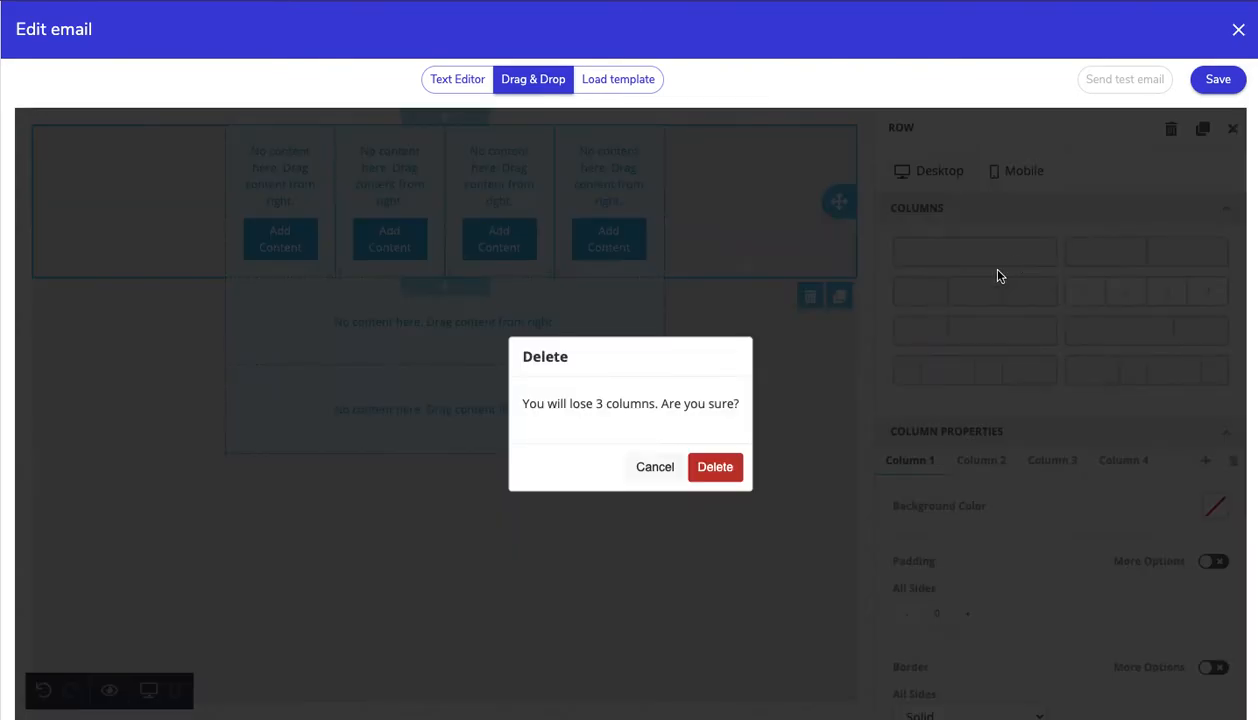
{"action": "left_click", "coordinate": [718, 465]}
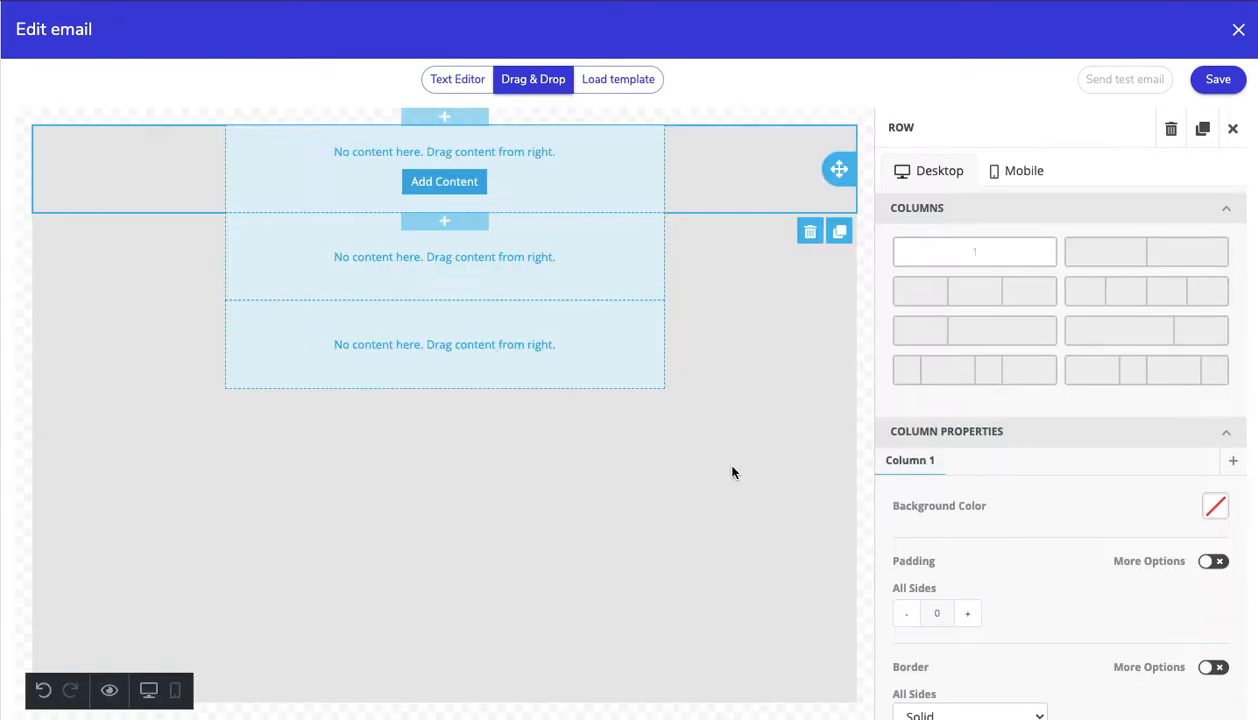
Place an image block in the first row.
{"action": "left_click", "coordinate": [446, 180]}
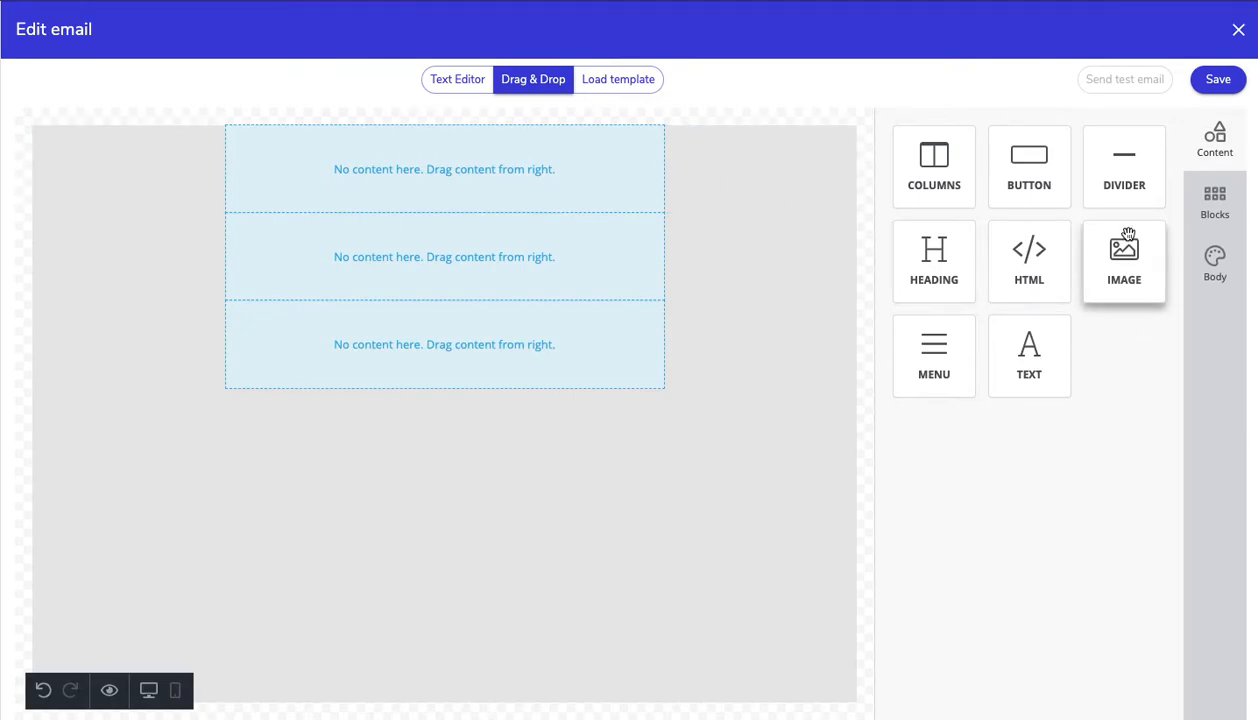
{"action": "left_click_drag", "start_coordinate": [1136, 266], "coordinate": [546, 176]}
{"action": "left_click_drag", "start_coordinate": [652, 211], "coordinate": [604, 204]}
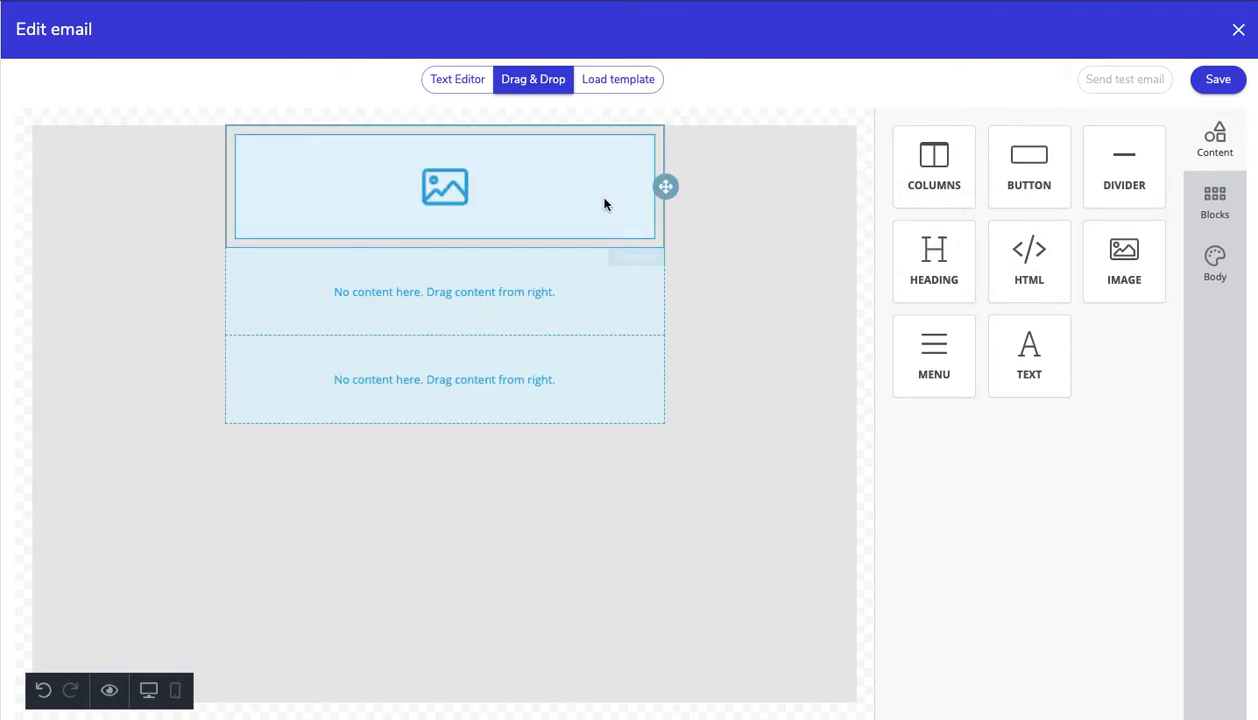
Upload line-art-sneaker-shoe-7167ld.png from the Downloads folder into the first row's image block.
{"action": "left_click", "coordinate": [522, 195]}
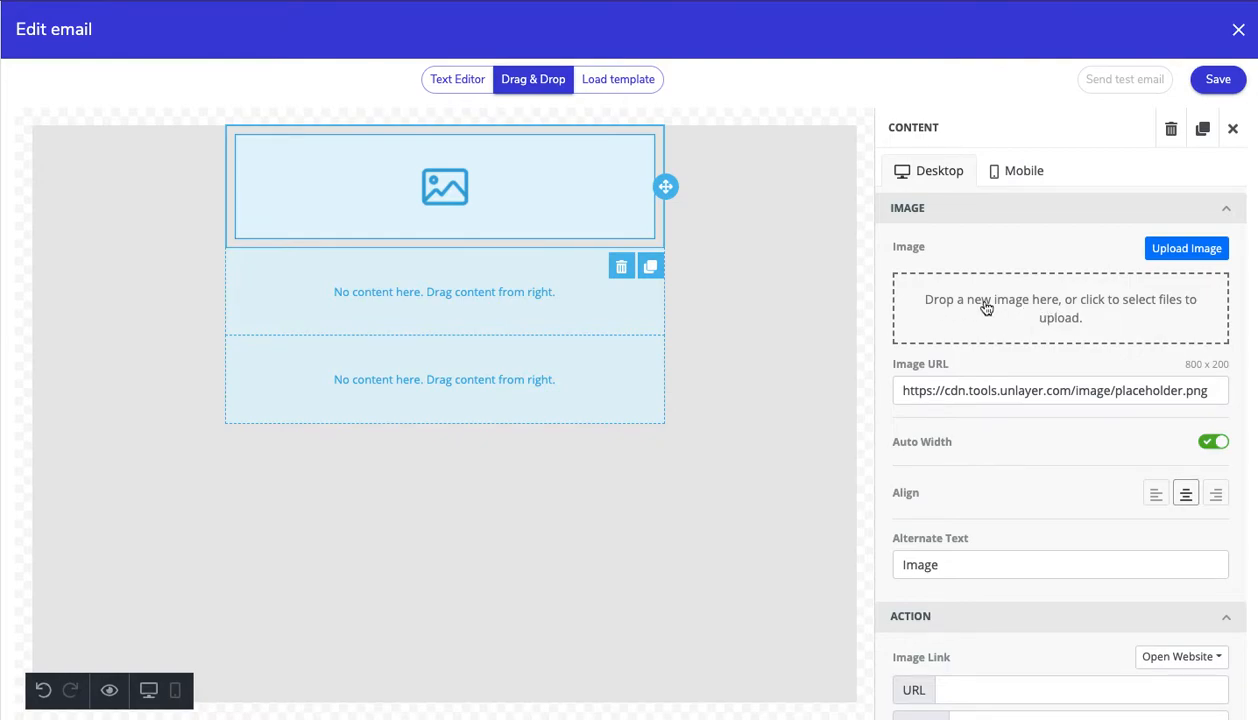
{"action": "left_click", "coordinate": [1075, 316]}
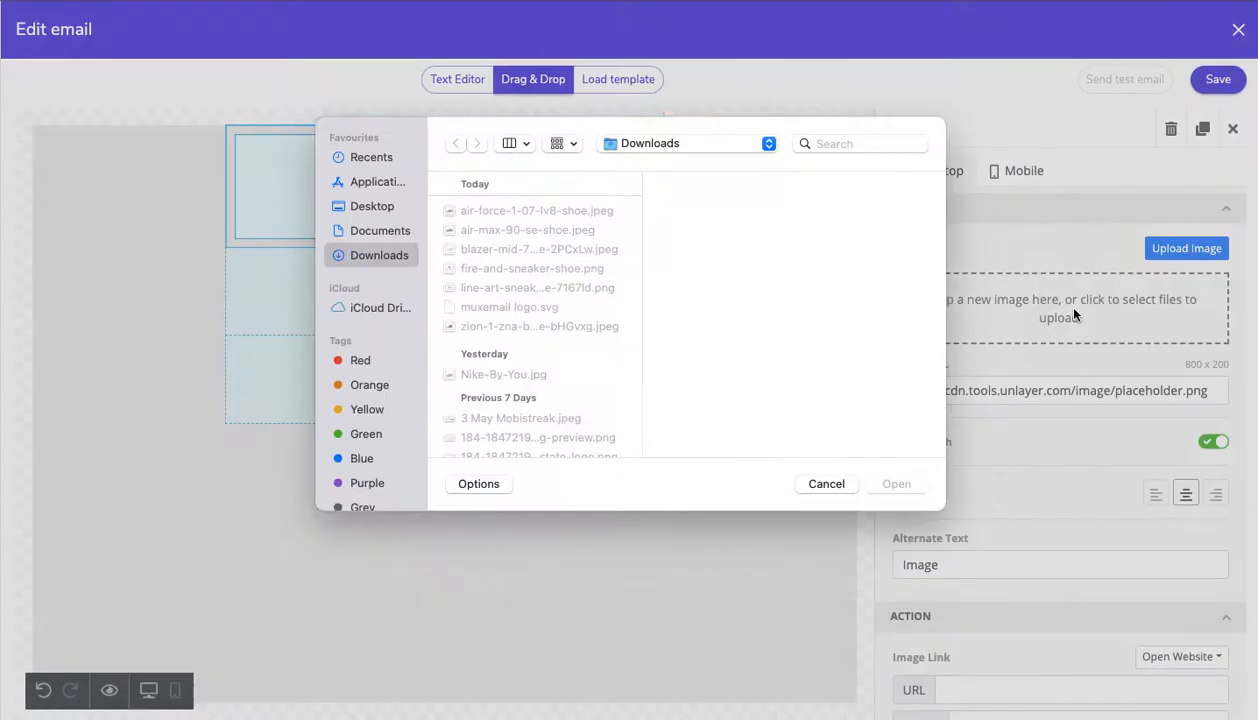
{"action": "left_click", "coordinate": [529, 264]}
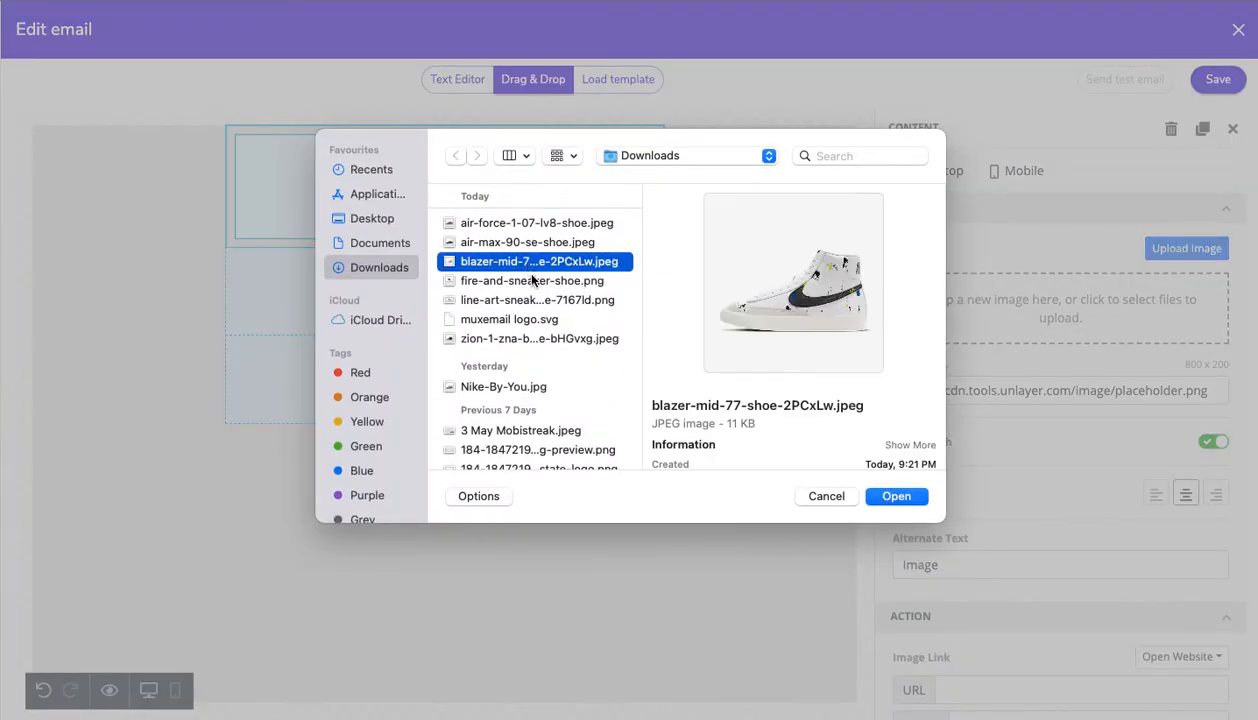
{"action": "left_click", "coordinate": [530, 283]}
{"action": "left_click", "coordinate": [537, 302]}
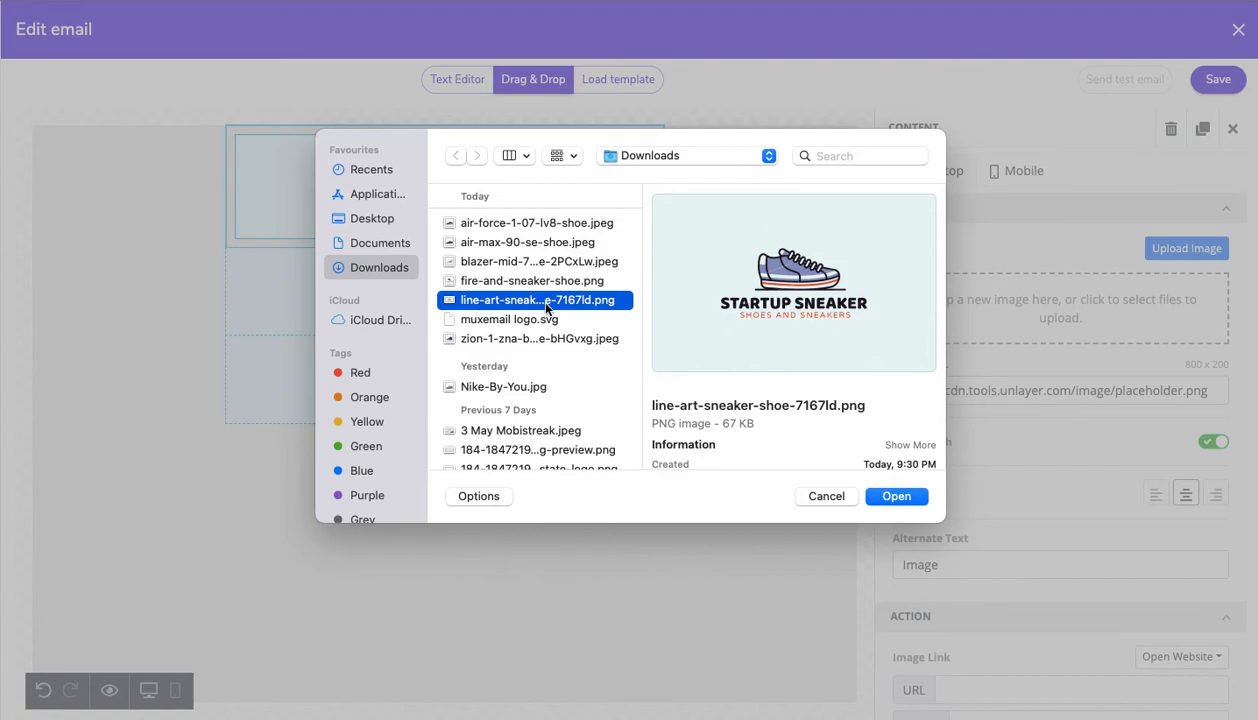
{"action": "left_click", "coordinate": [896, 496]}
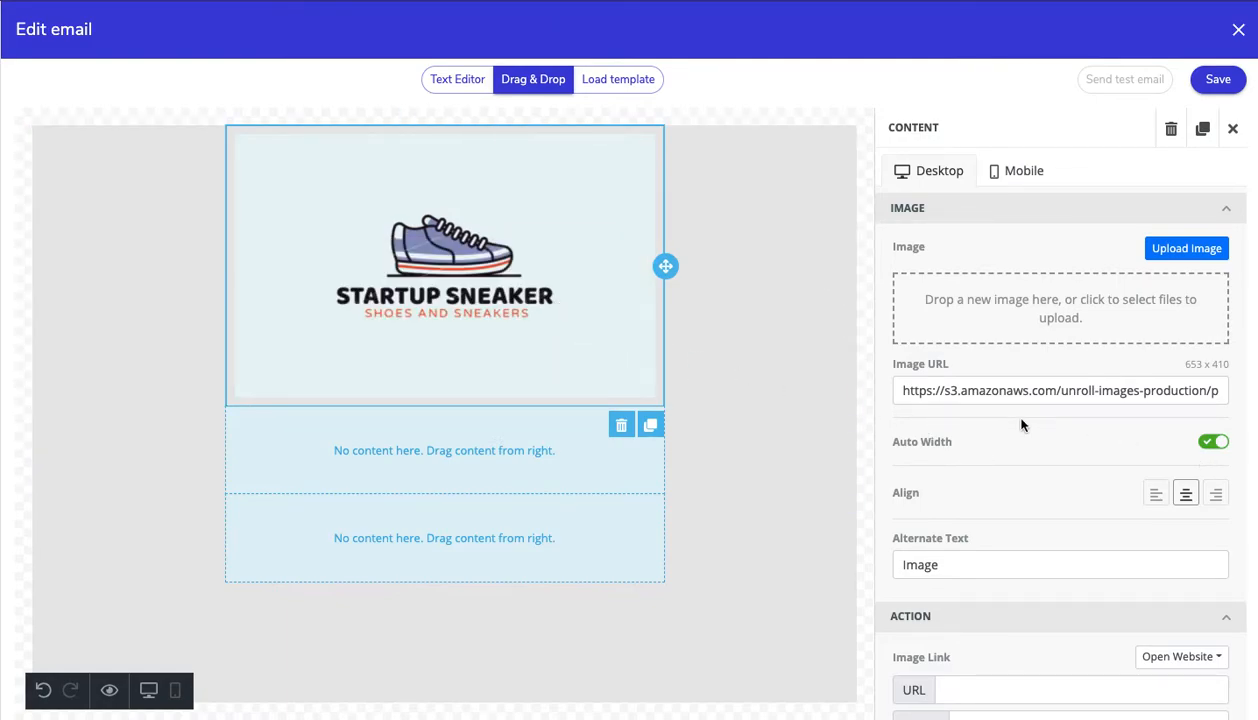
Turn off the logo image's auto width, reduce it to 80%, and set its alternate text to "startup sneaker store".
{"action": "left_click", "coordinate": [1216, 443]}
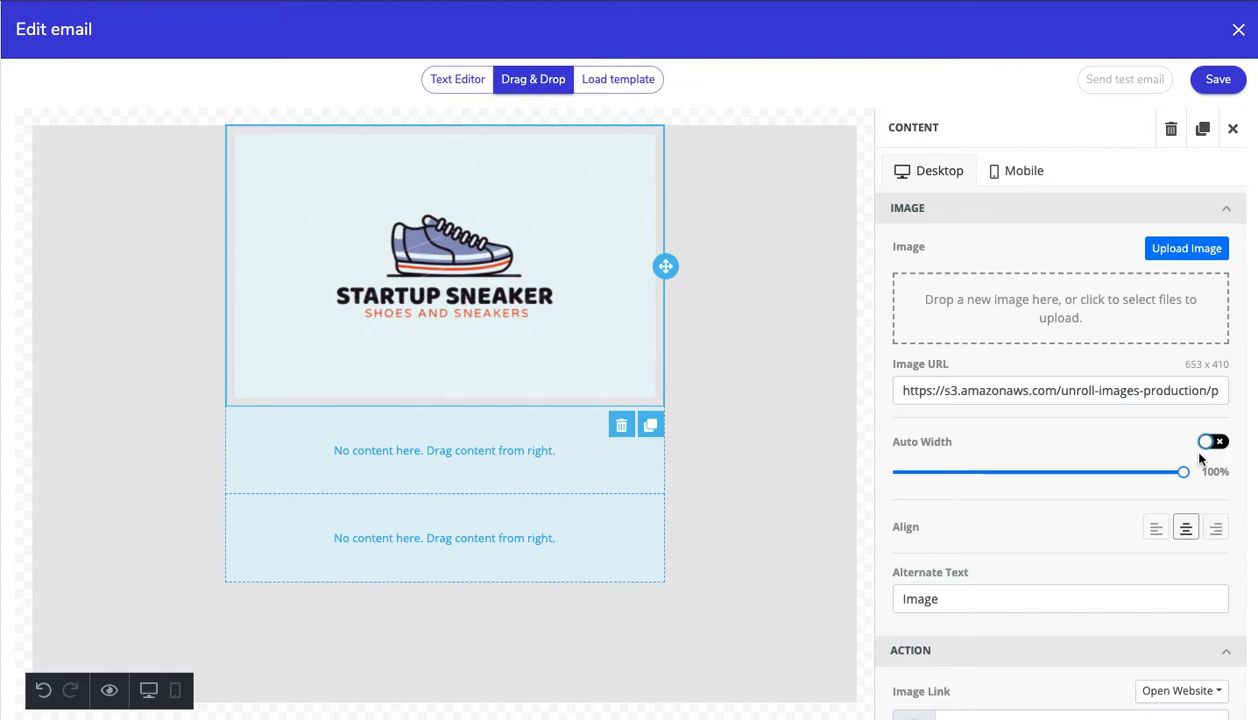
{"action": "left_click_drag", "start_coordinate": [1184, 478], "coordinate": [1129, 477]}
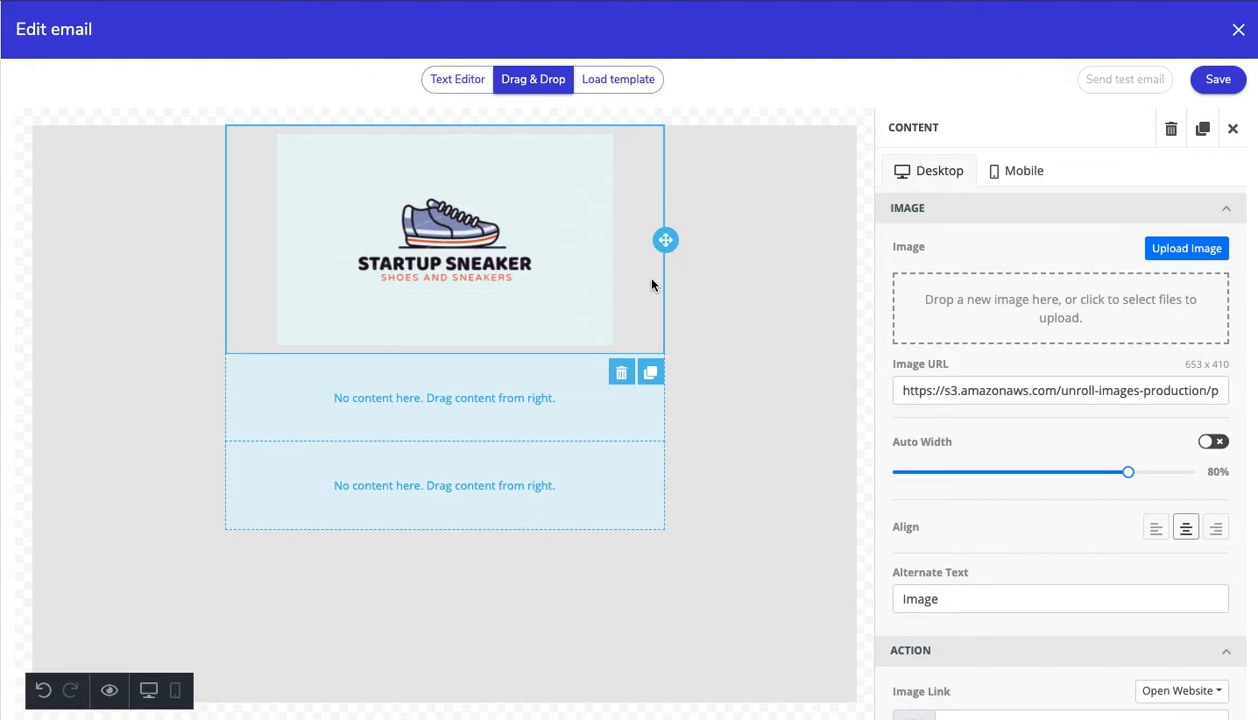
{"action": "double_click", "coordinate": [960, 592]}
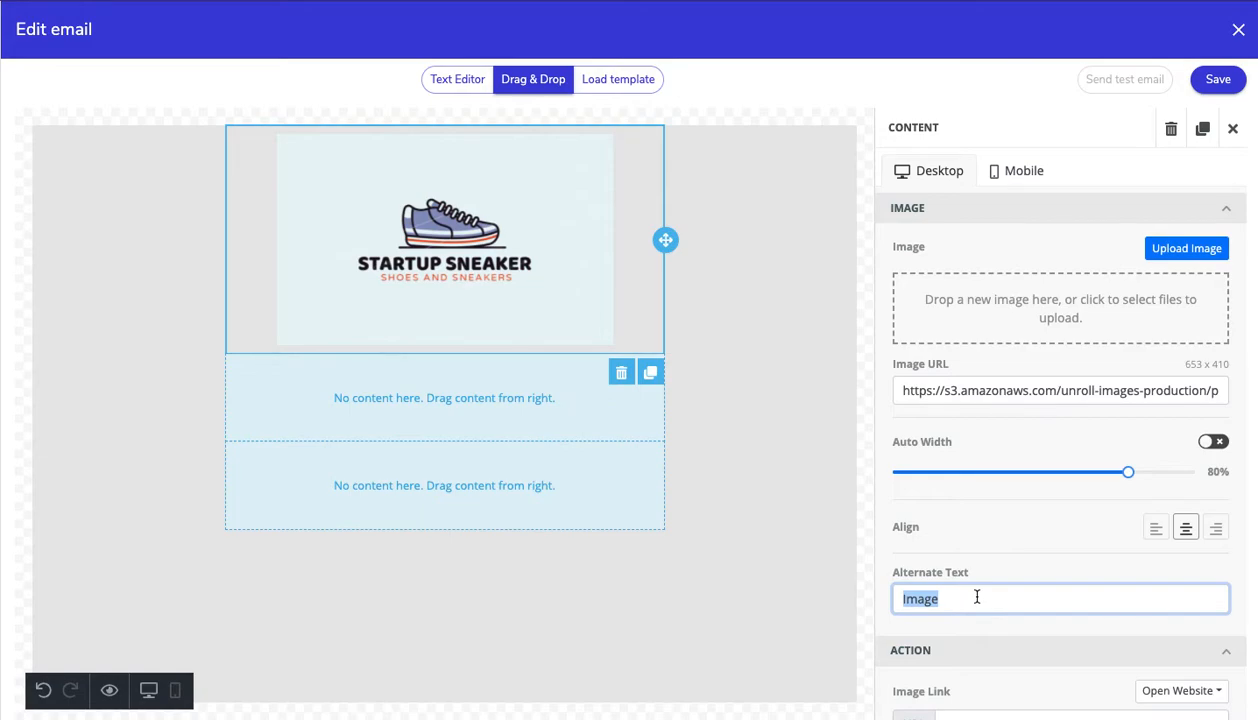
{"action": "type", "text": "startup sneaker store"}
{"action": "left_click", "coordinate": [1047, 543]}
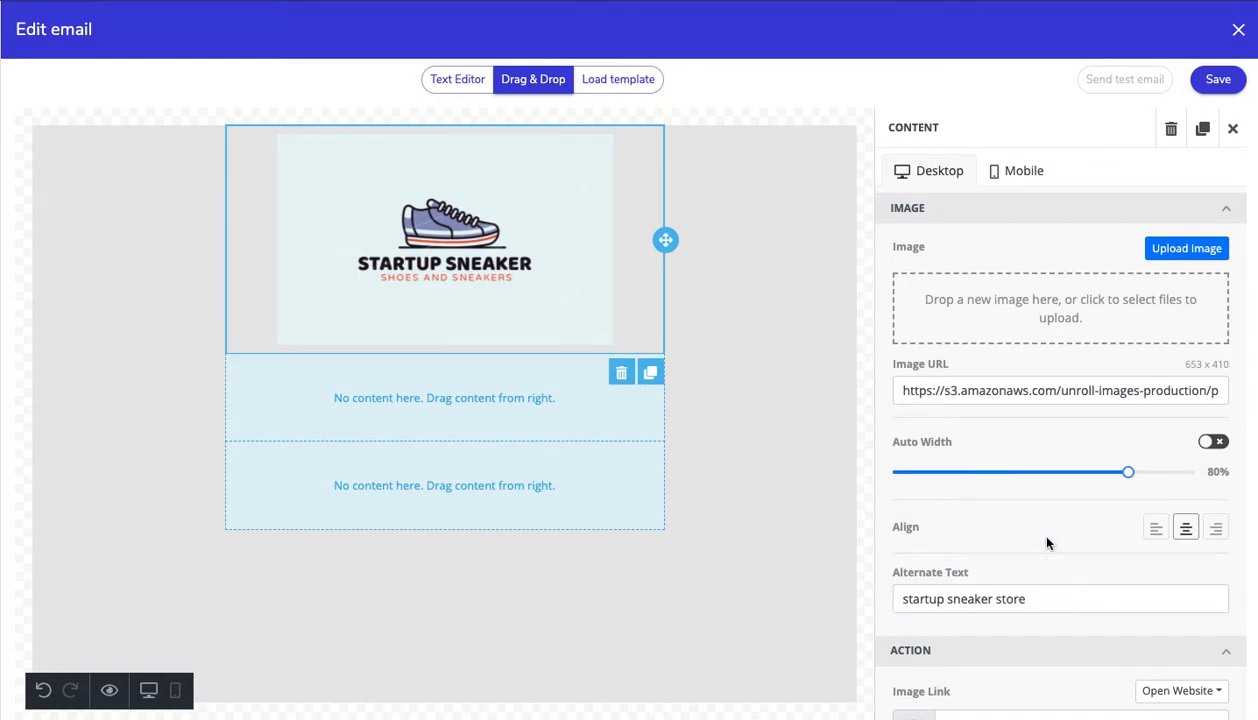
{"action": "scroll", "coordinate": [1047, 543], "scroll_direction": "down", "scroll_amount": 3}
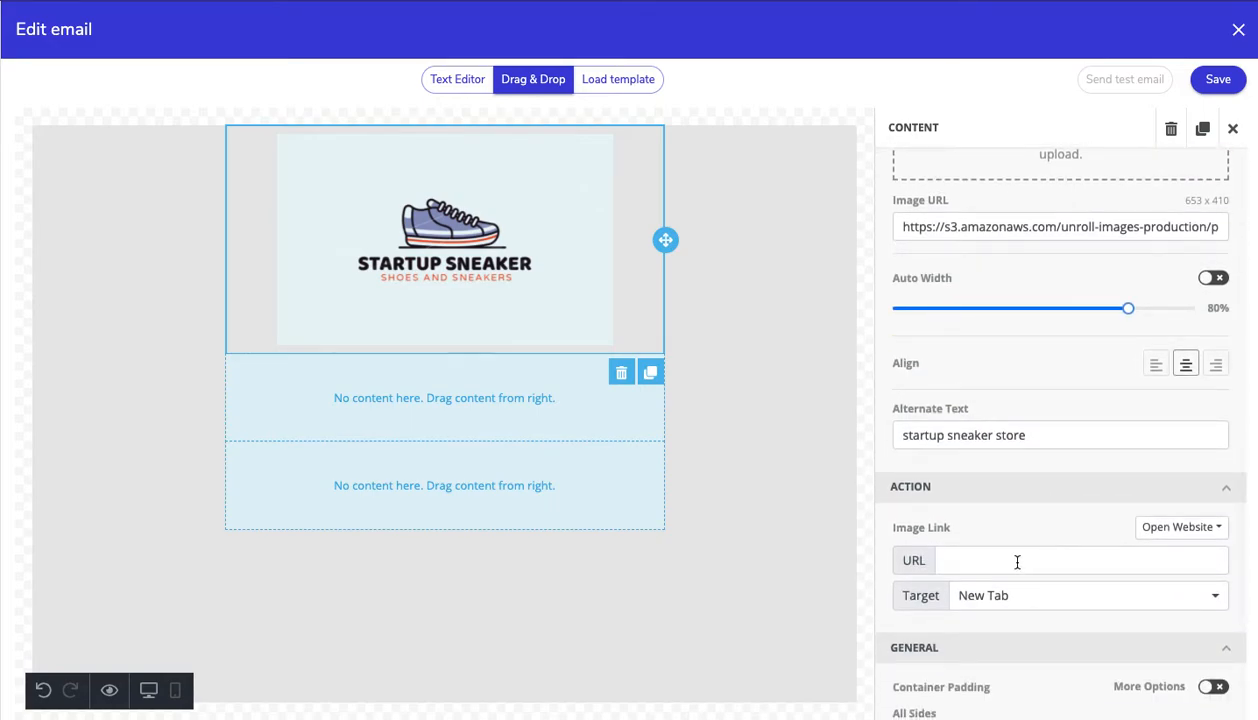
{"action": "left_click", "coordinate": [1017, 561]}
{"action": "type", "text": "https:"}
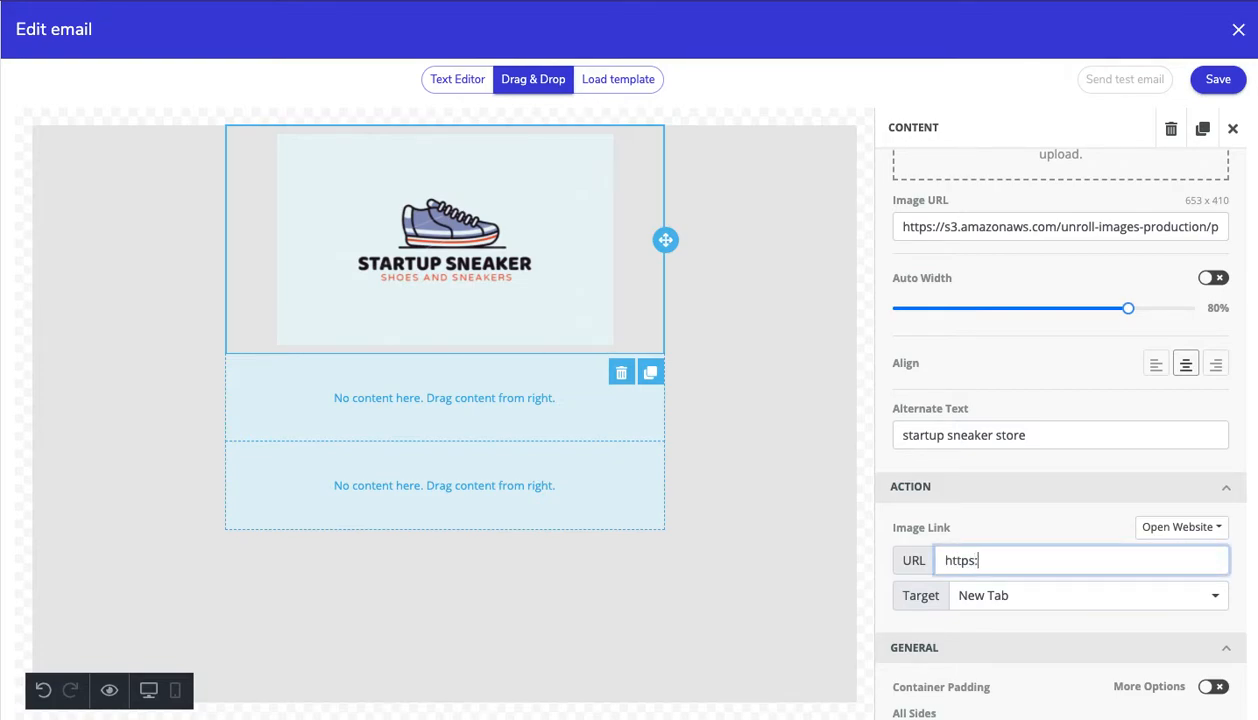
{"action": "type", "text": "//muxemail.com"}
{"action": "scroll", "coordinate": [1030, 510], "scroll_direction": "down", "scroll_amount": 2}
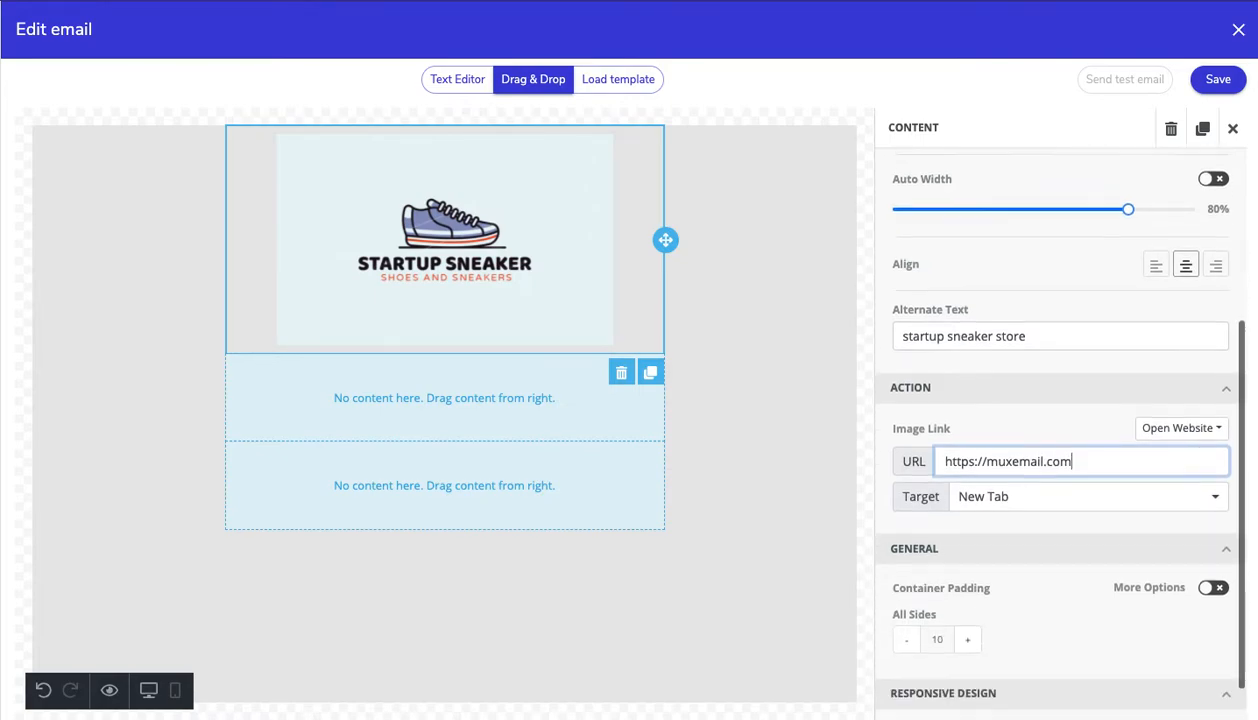
{"action": "left_click", "coordinate": [1022, 490]}
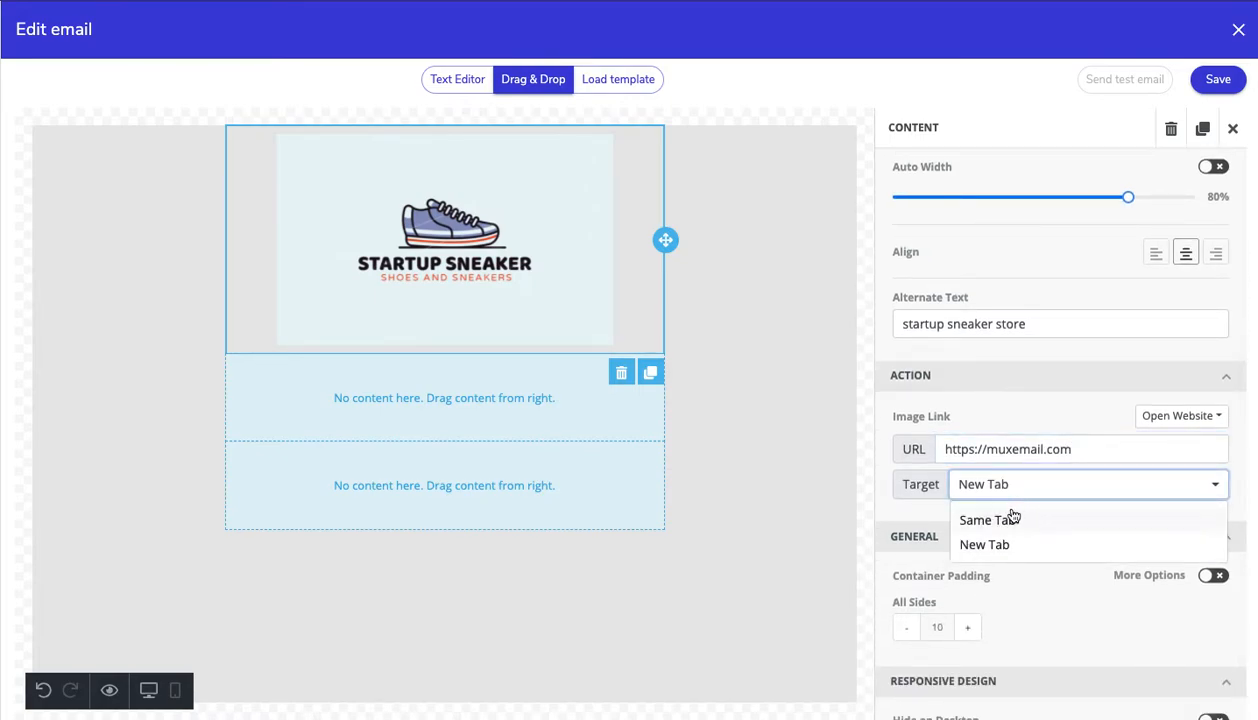
{"action": "left_click", "coordinate": [888, 496]}
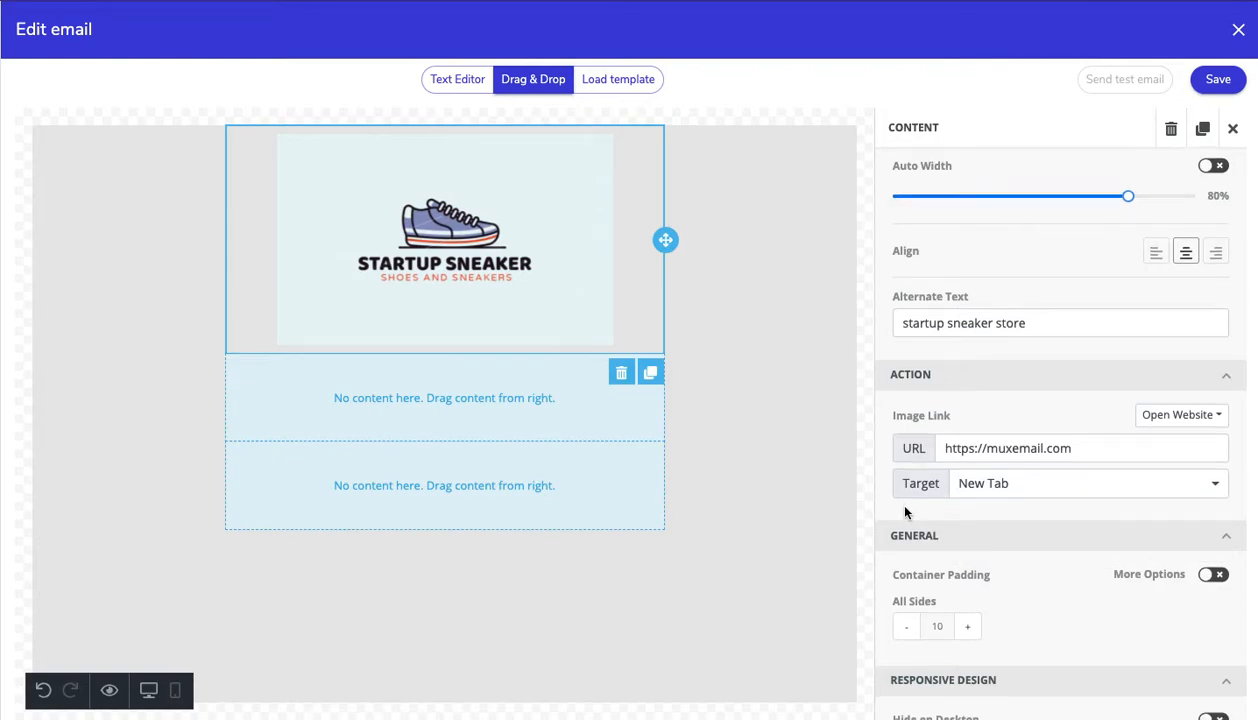
Try a larger container padding on all sides of the logo image and return it to 10.
{"action": "scroll", "coordinate": [890, 500], "scroll_direction": "down", "scroll_amount": 1}
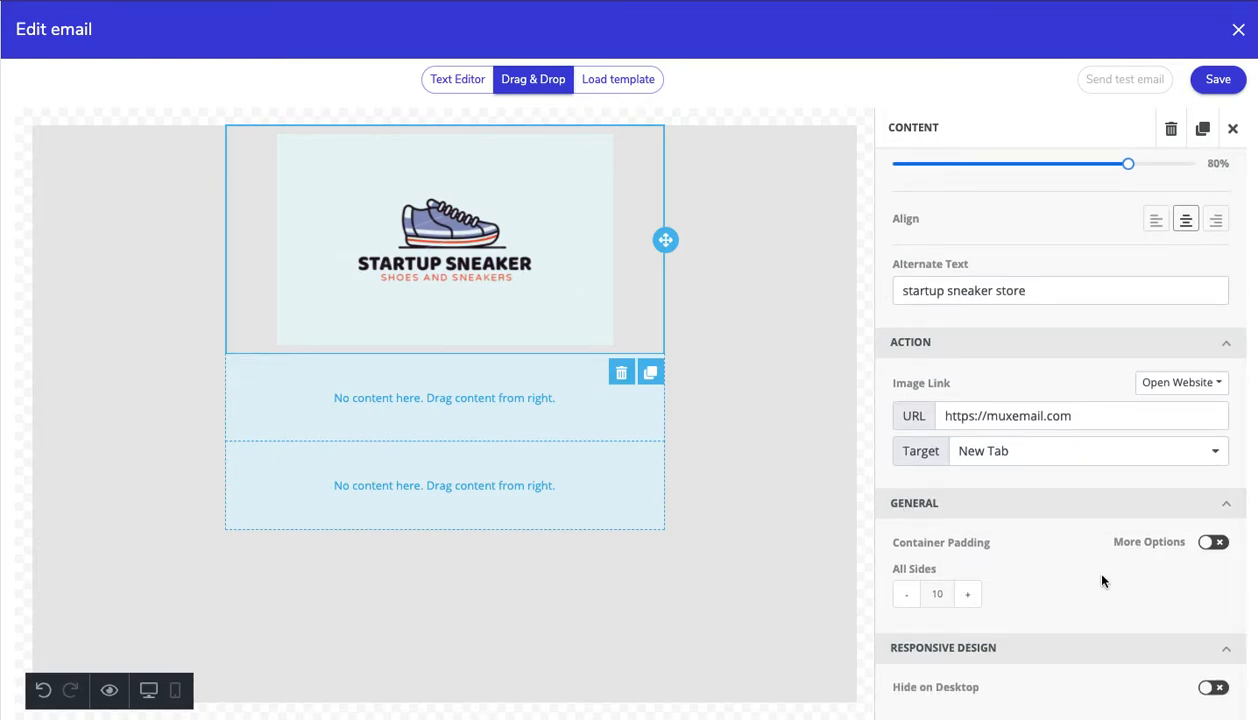
{"action": "left_click", "coordinate": [968, 593]}
{"action": "left_click", "coordinate": [968, 593]}
{"action": "left_click", "coordinate": [968, 593]}
{"action": "left_click", "coordinate": [968, 593]}
{"action": "left_click", "coordinate": [968, 593]}
{"action": "left_click", "coordinate": [968, 593]}
{"action": "left_click", "coordinate": [968, 593]}
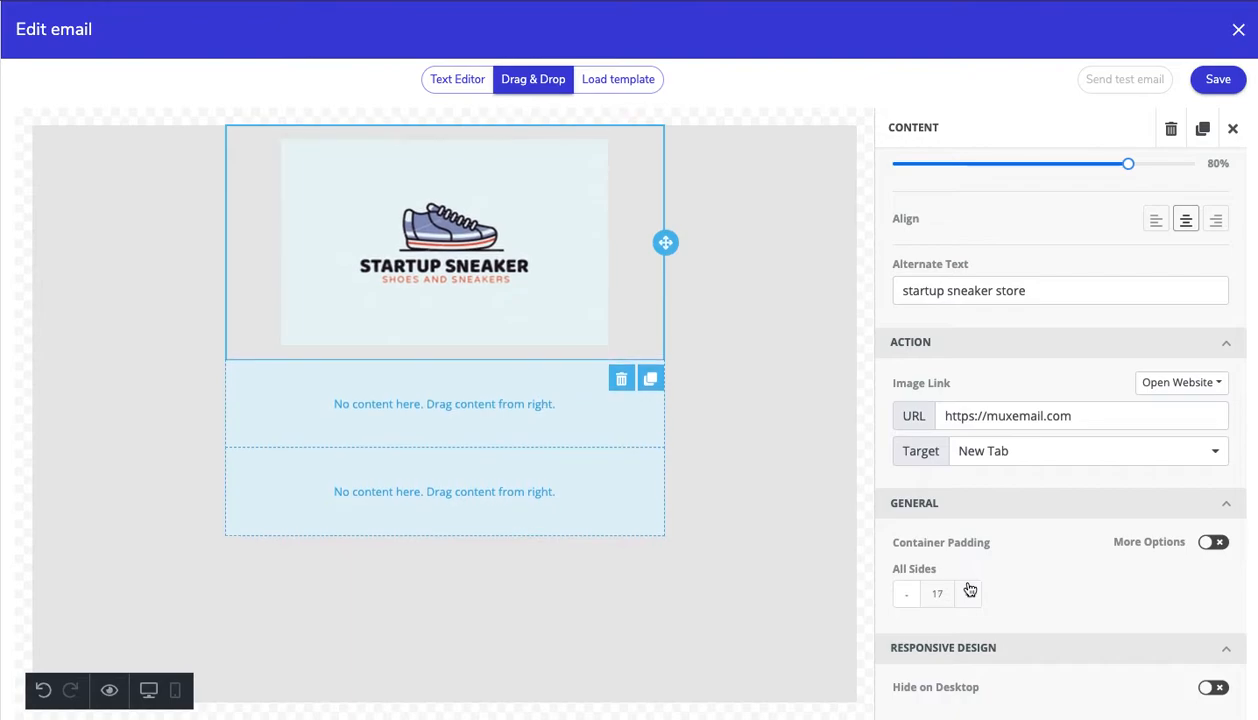
{"action": "left_click", "coordinate": [968, 593]}
{"action": "left_click", "coordinate": [968, 593]}
{"action": "left_click", "coordinate": [968, 593]}
{"action": "left_click", "coordinate": [907, 594]}
{"action": "left_click", "coordinate": [907, 594]}
{"action": "left_click", "coordinate": [907, 594]}
{"action": "left_click", "coordinate": [907, 594]}
{"action": "left_click", "coordinate": [907, 594]}
{"action": "left_click", "coordinate": [907, 594]}
{"action": "left_click", "coordinate": [907, 594]}
{"action": "left_click", "coordinate": [907, 594]}
{"action": "left_click", "coordinate": [907, 594]}
{"action": "left_click", "coordinate": [907, 594]}
Enable separate container padding settings for each side of the logo image.
{"action": "left_click", "coordinate": [1209, 543]}
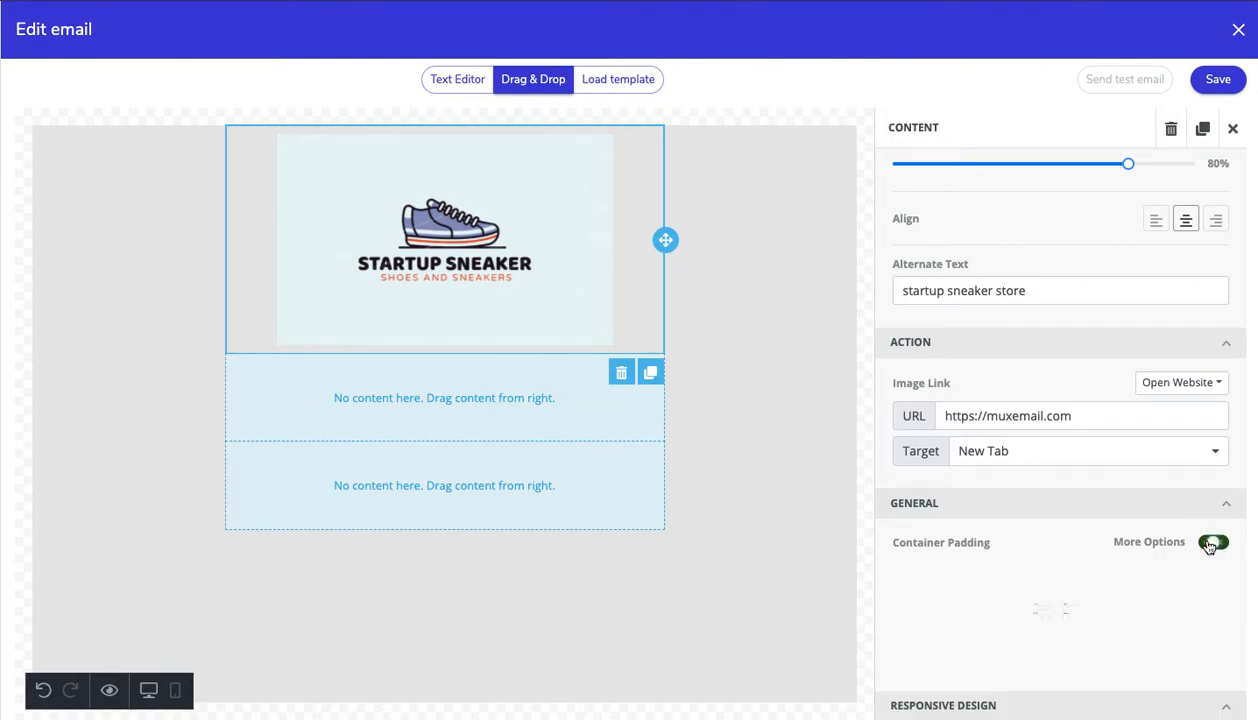
{"action": "scroll", "coordinate": [1060, 598], "scroll_direction": "down", "scroll_amount": 1}
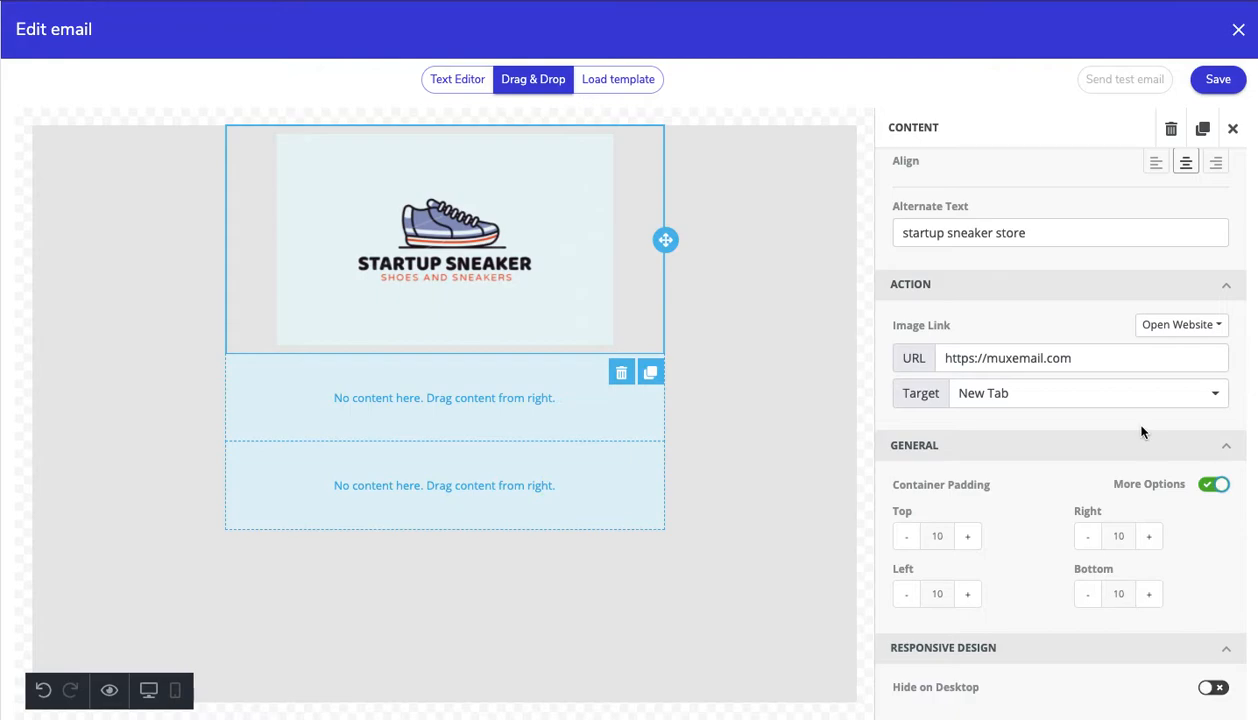
Turn on auto width for the logo image in the mobile layout and return to the desktop layout.
{"action": "scroll", "coordinate": [1140, 430], "scroll_direction": "up", "scroll_amount": 4}
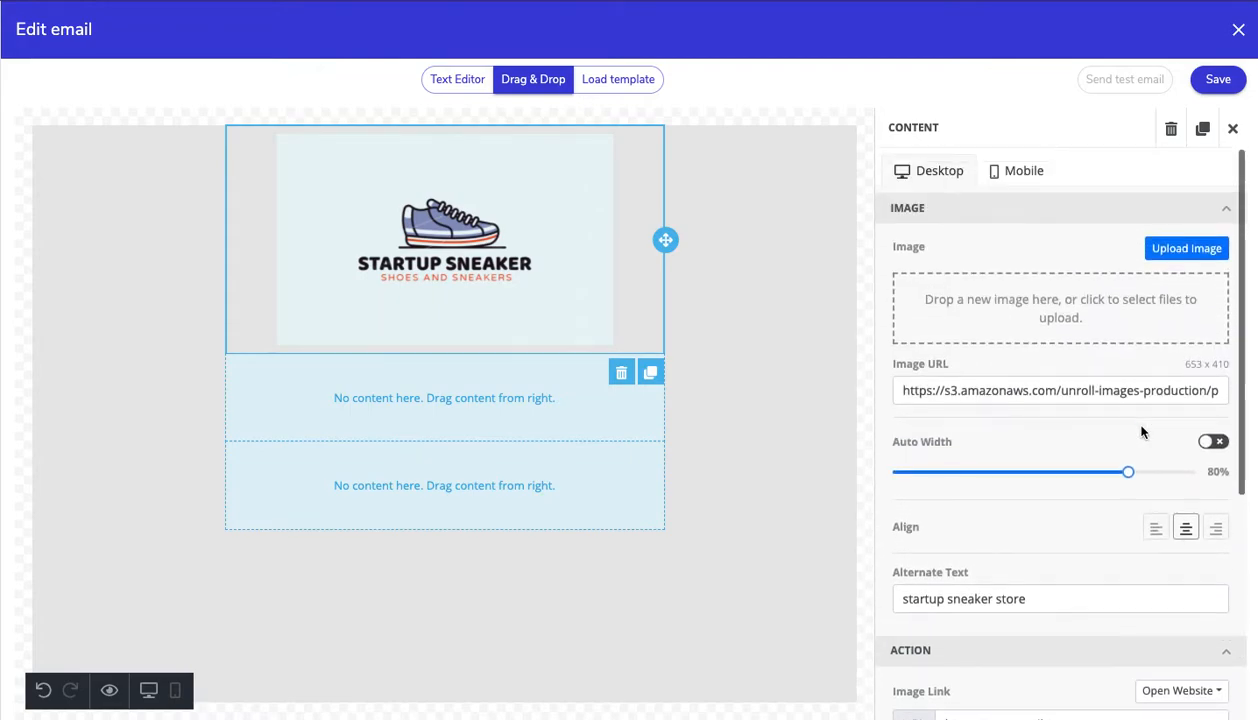
{"action": "left_click", "coordinate": [1021, 176]}
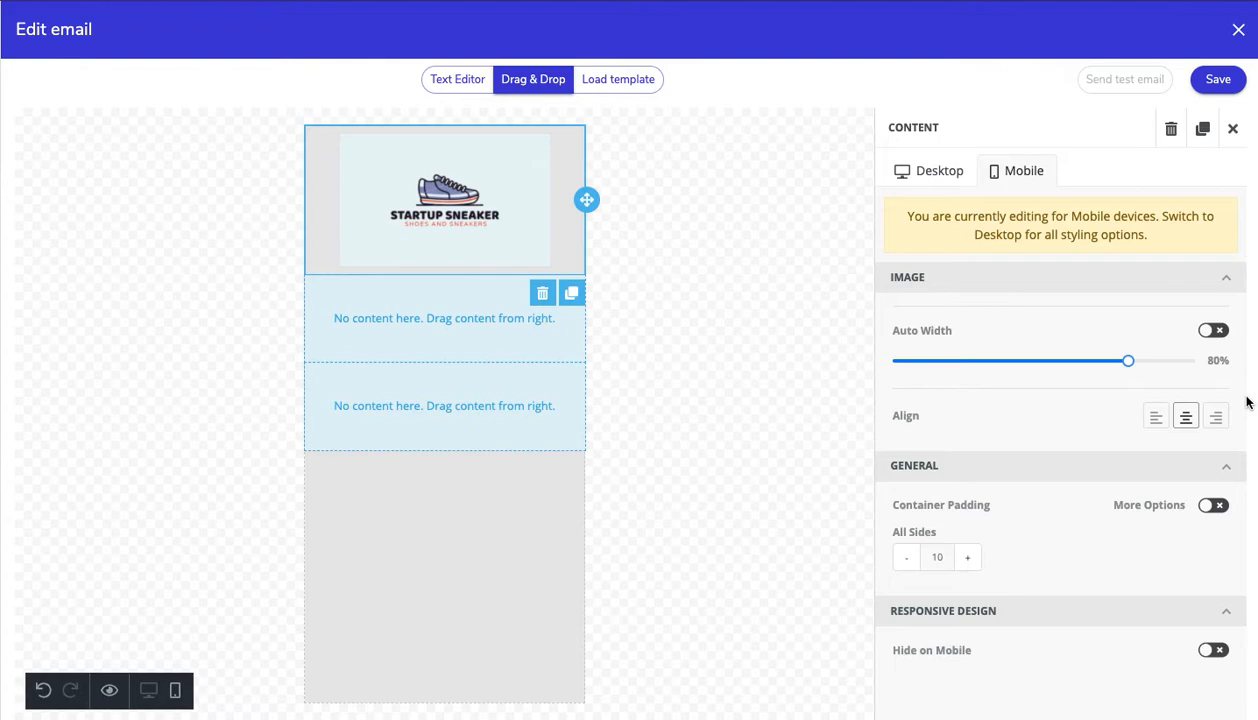
{"action": "left_click", "coordinate": [1214, 331]}
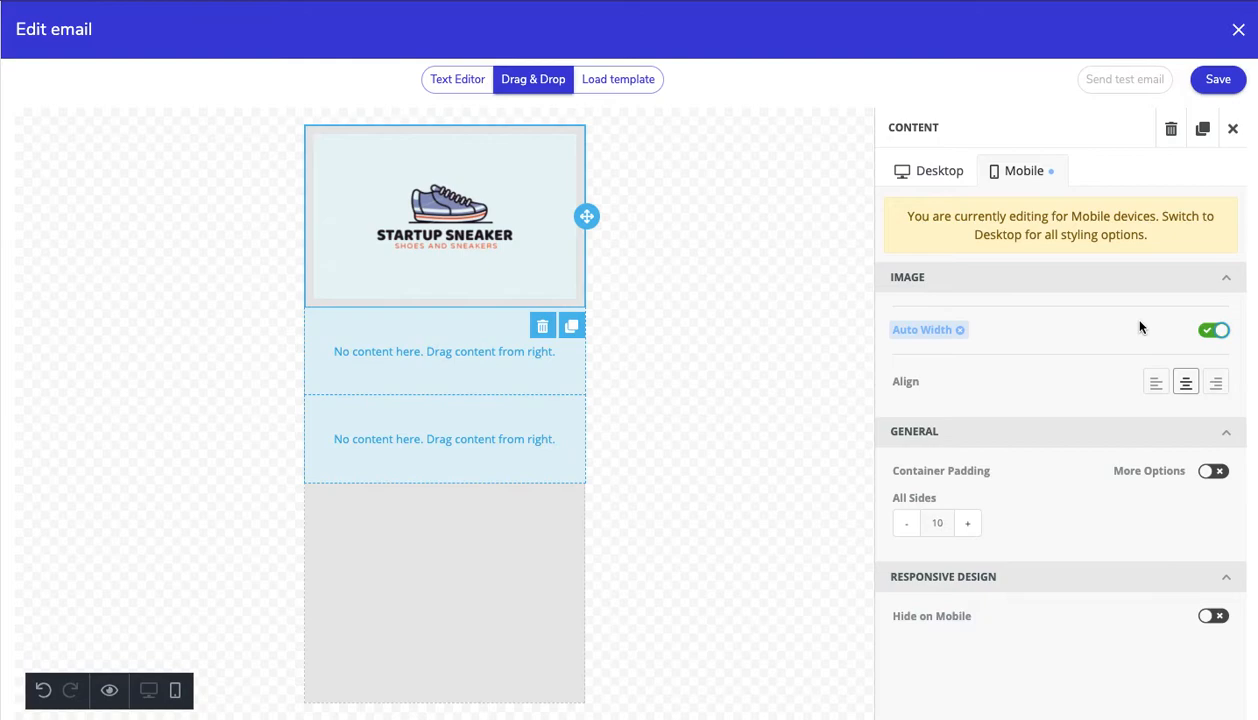
{"action": "left_click", "coordinate": [932, 178]}
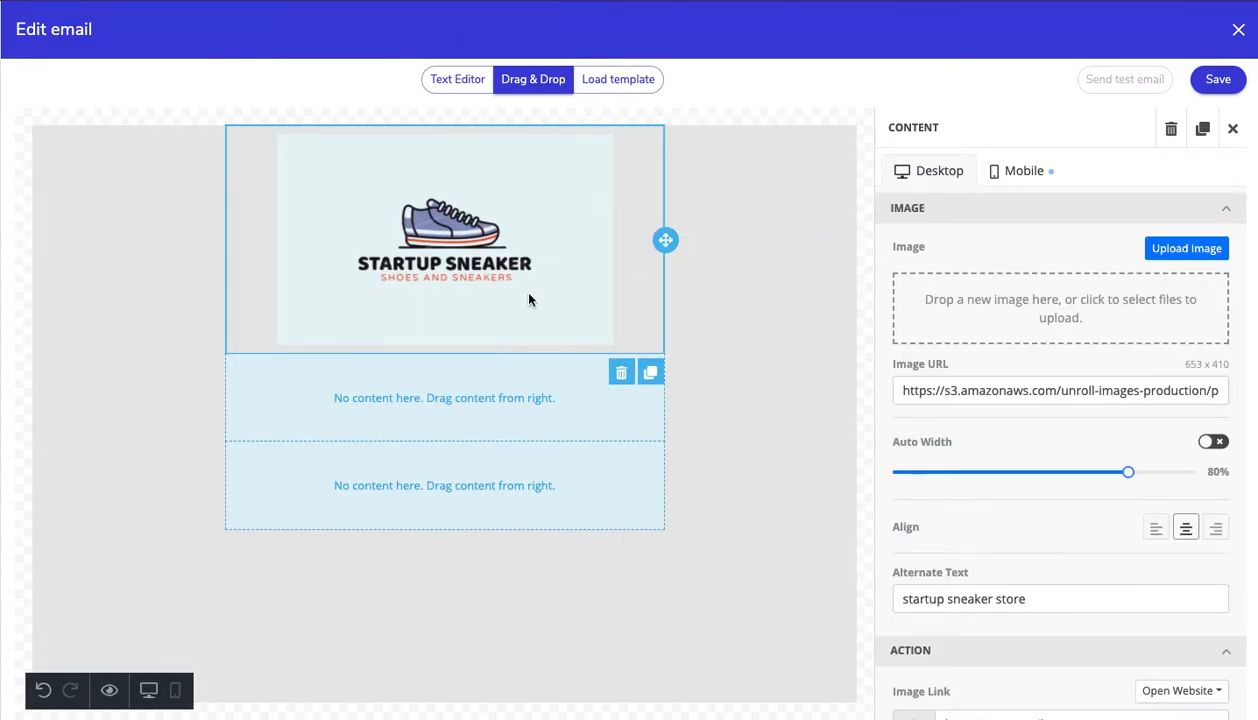
Examine the first row's column layout, background, padding and border options.
{"action": "left_click", "coordinate": [752, 275]}
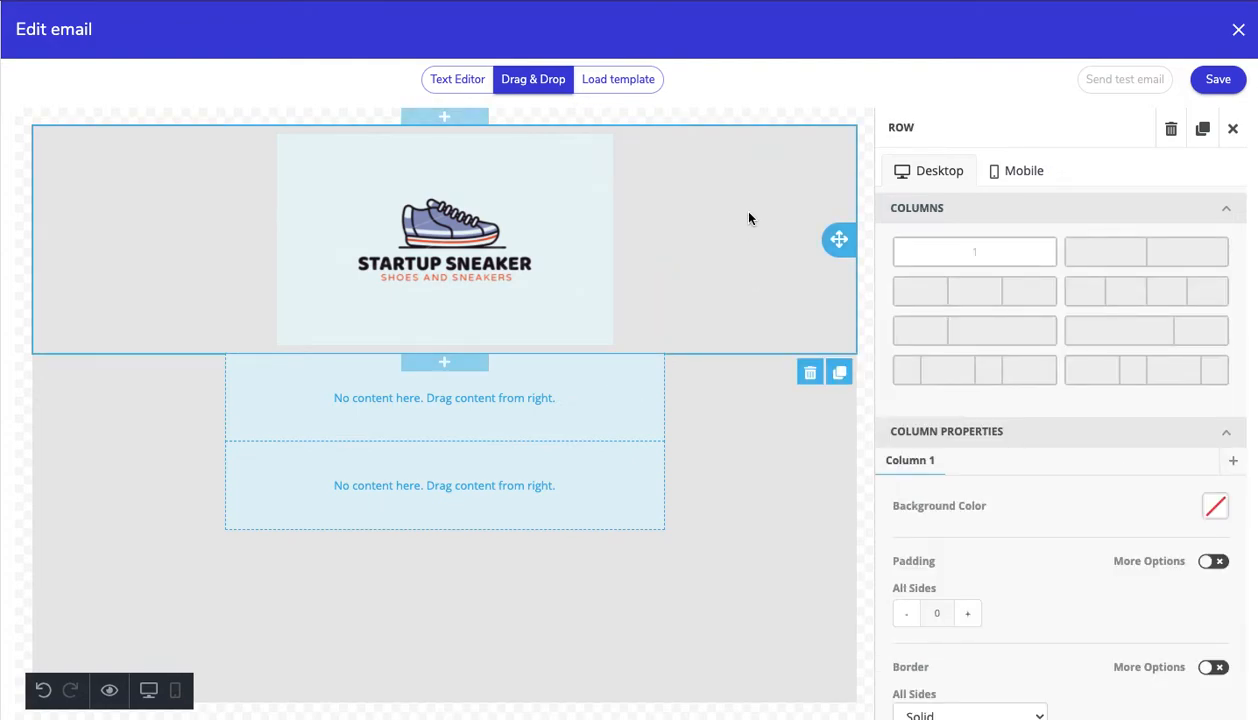
{"action": "scroll", "coordinate": [1045, 418], "scroll_direction": "down", "scroll_amount": 2}
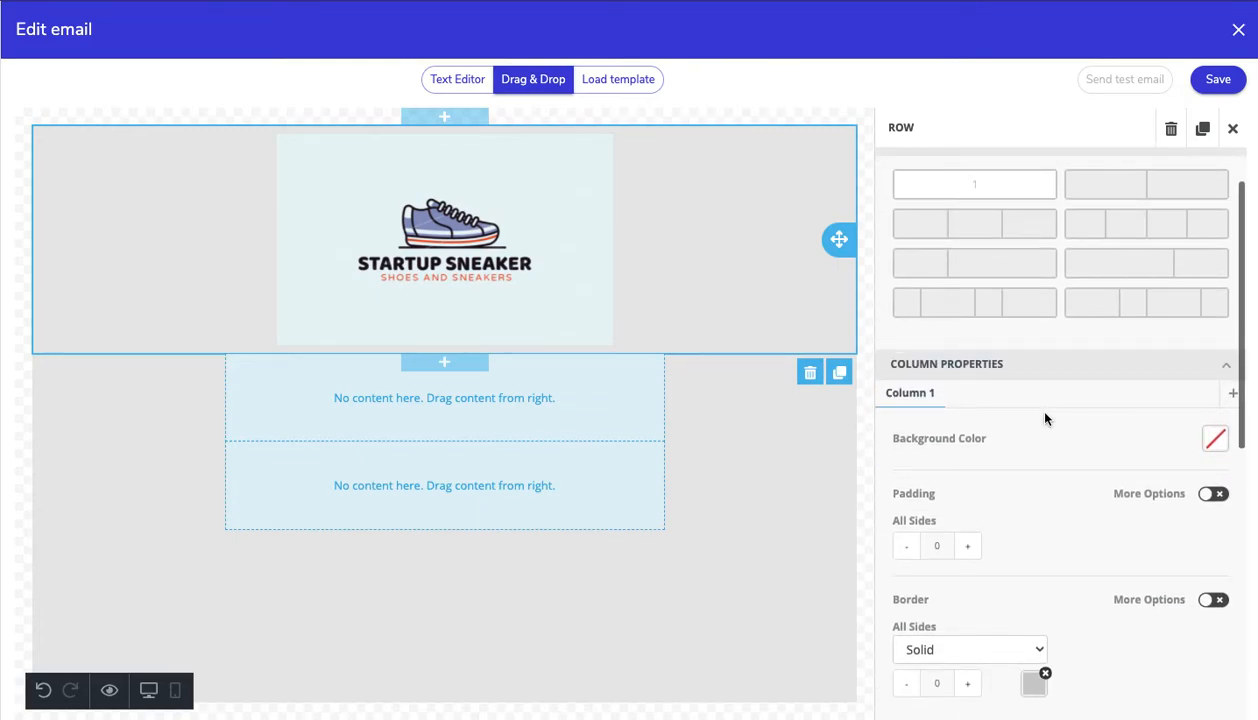
{"action": "scroll", "coordinate": [1045, 418], "scroll_direction": "down", "scroll_amount": 1}
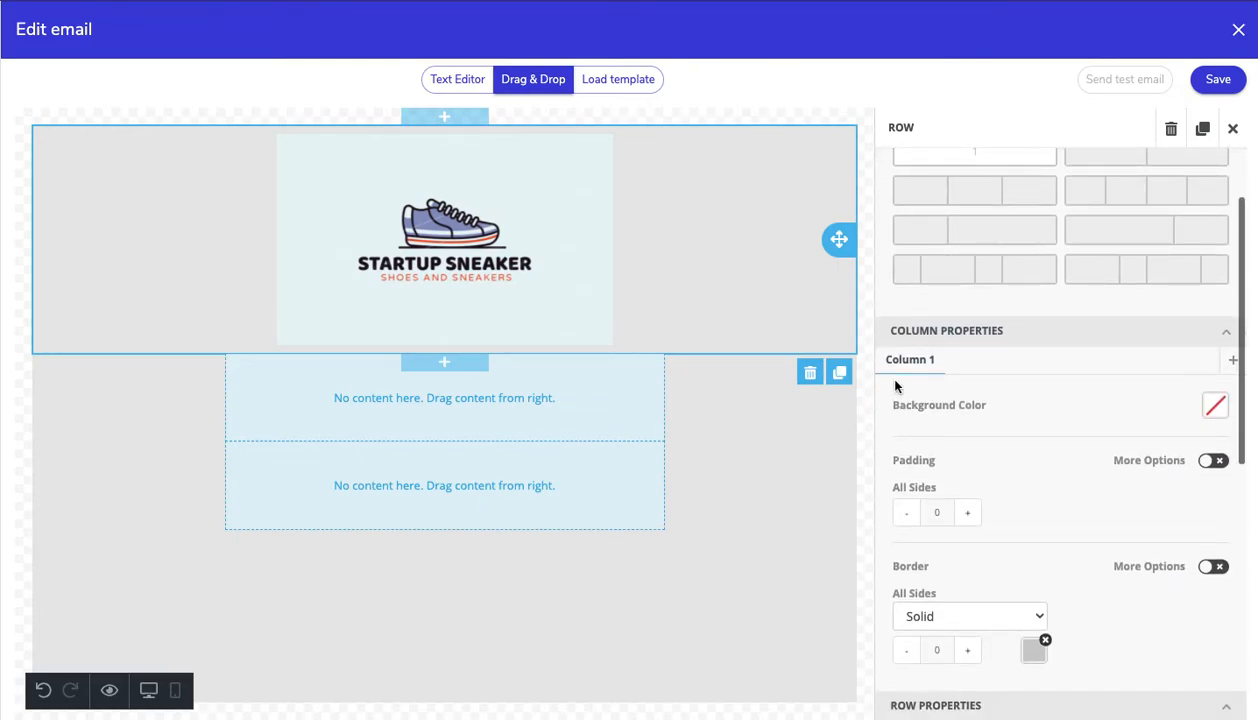
{"action": "left_click", "coordinate": [605, 277]}
{"action": "left_click", "coordinate": [744, 290]}
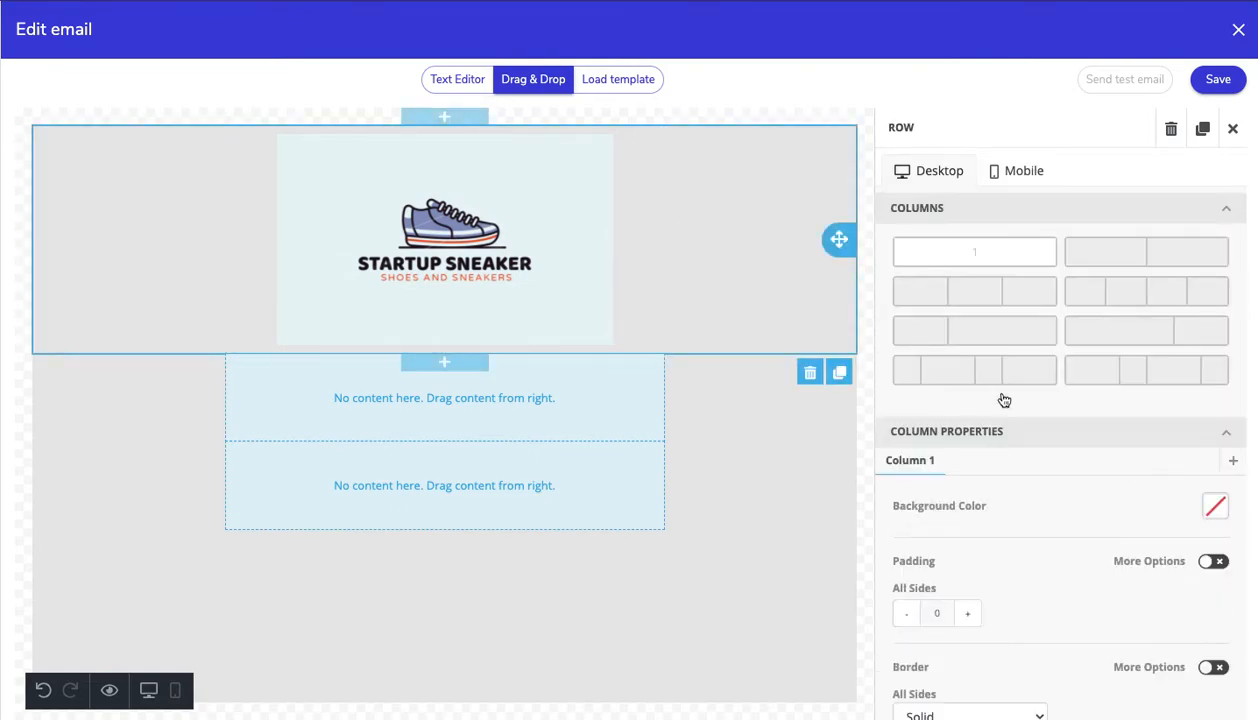
Set the column background color of the logo row to white (FFFFFF).
{"action": "scroll", "coordinate": [1062, 453], "scroll_direction": "down", "scroll_amount": 1}
{"action": "scroll", "coordinate": [1062, 453], "scroll_direction": "down", "scroll_amount": 5}
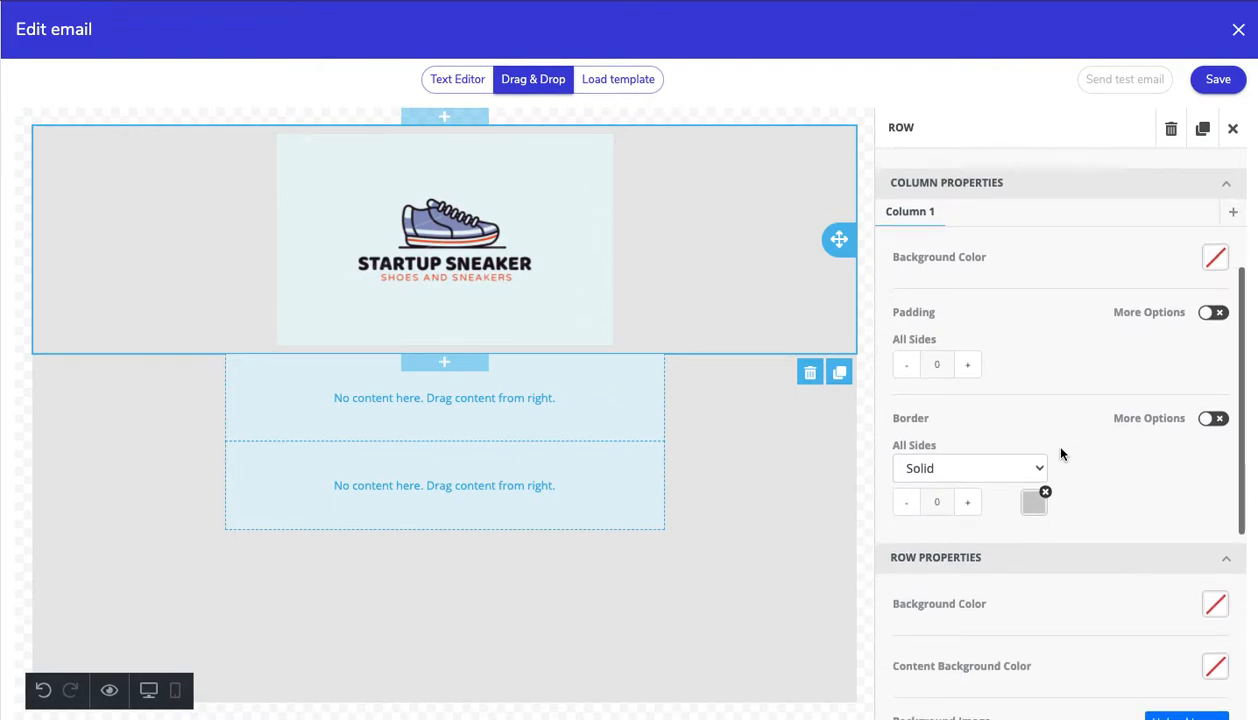
{"action": "scroll", "coordinate": [1062, 453], "scroll_direction": "down", "scroll_amount": 1}
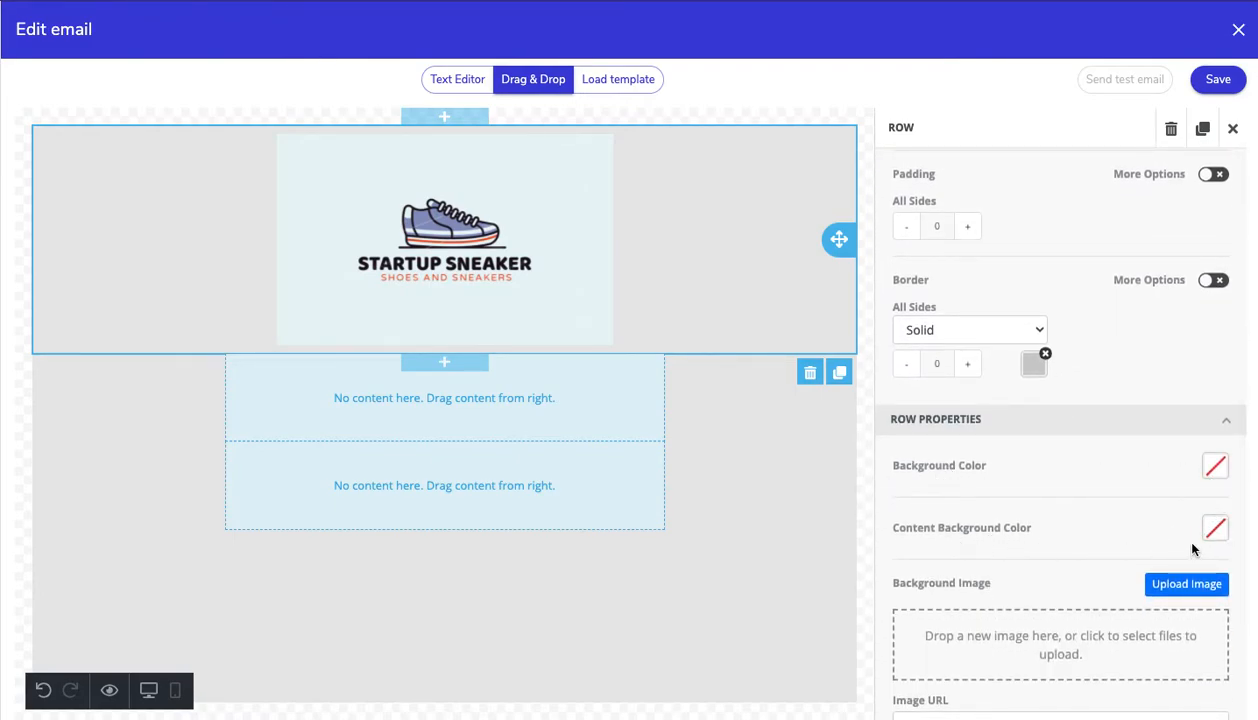
{"action": "scroll", "coordinate": [1166, 518], "scroll_direction": "up", "scroll_amount": 1}
{"action": "scroll", "coordinate": [1166, 518], "scroll_direction": "up", "scroll_amount": 5}
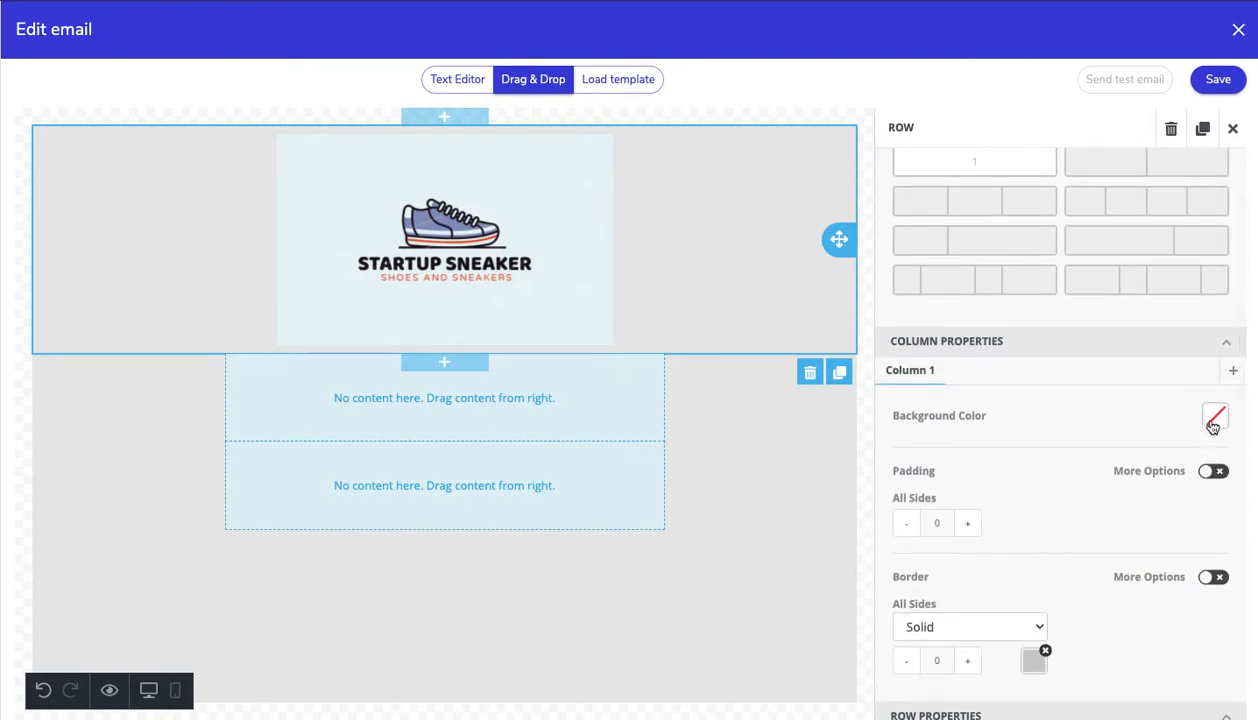
{"action": "left_click", "coordinate": [638, 225]}
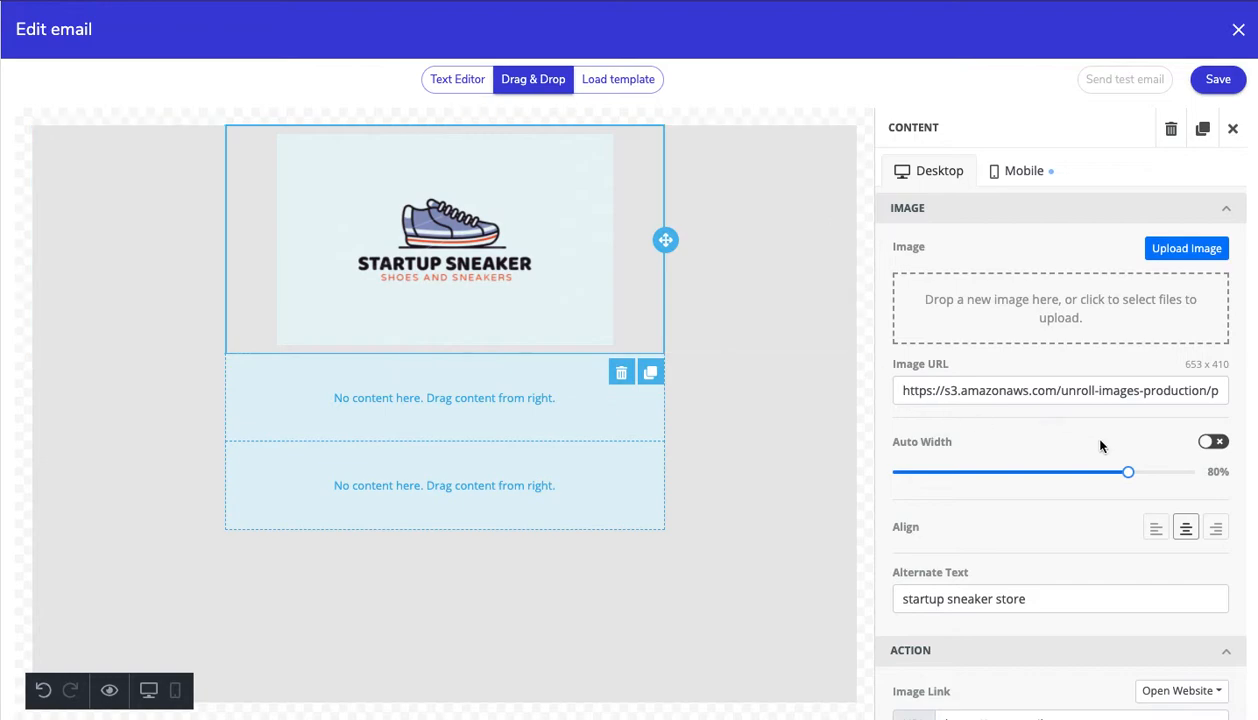
{"action": "left_click", "coordinate": [765, 295]}
{"action": "scroll", "coordinate": [1160, 460], "scroll_direction": "down", "scroll_amount": 2}
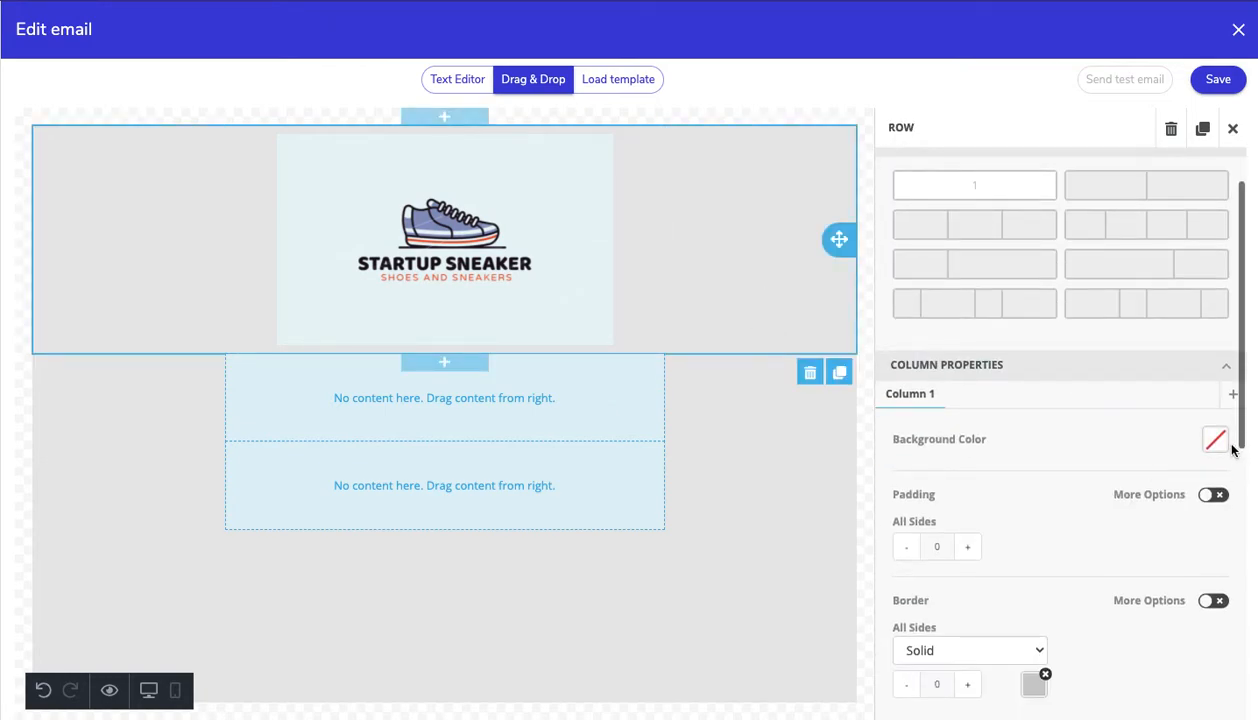
{"action": "left_click", "coordinate": [1217, 442]}
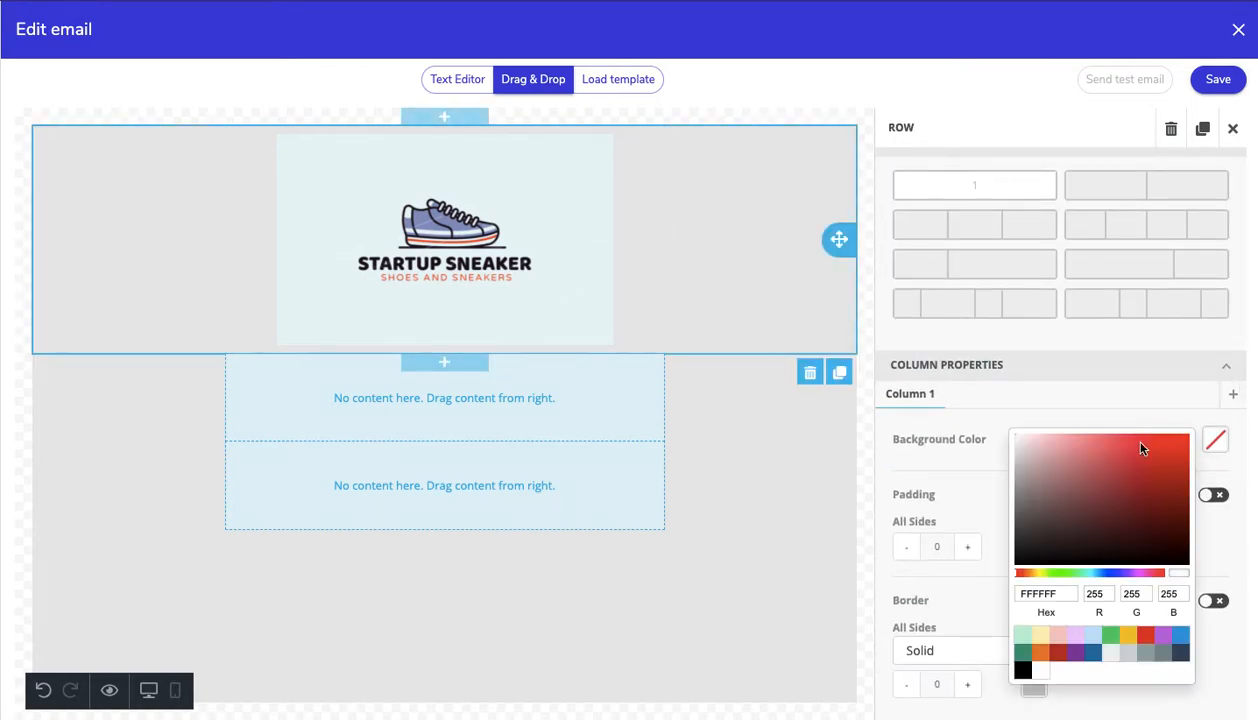
{"action": "left_click", "coordinate": [1043, 675]}
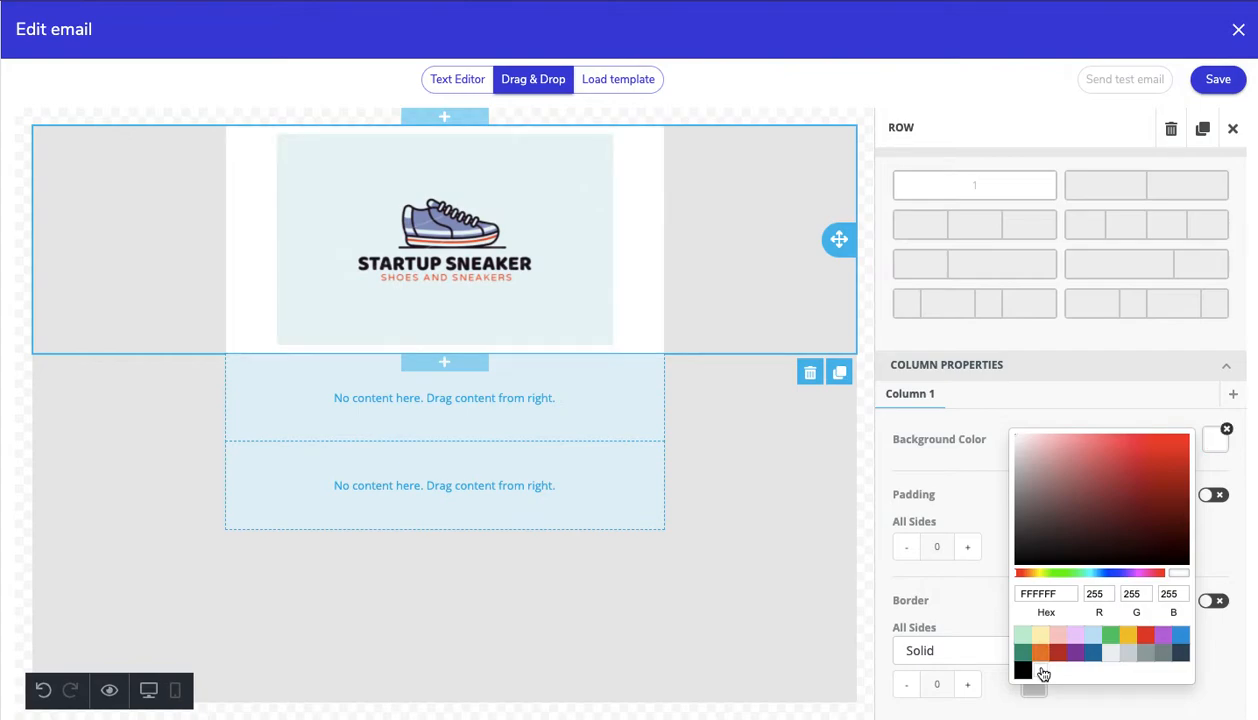
{"action": "left_click", "coordinate": [992, 410]}
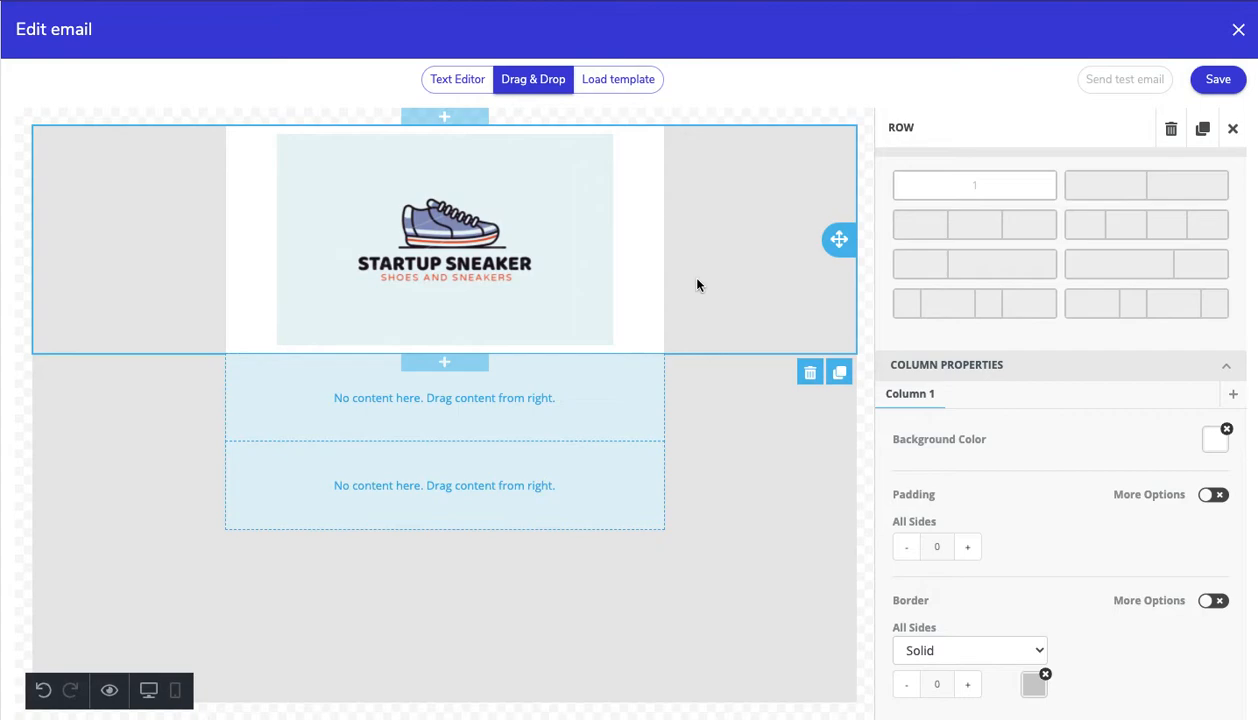
Add a heading block to the empty second row below the logo and open its settings.
{"action": "left_click", "coordinate": [580, 396]}
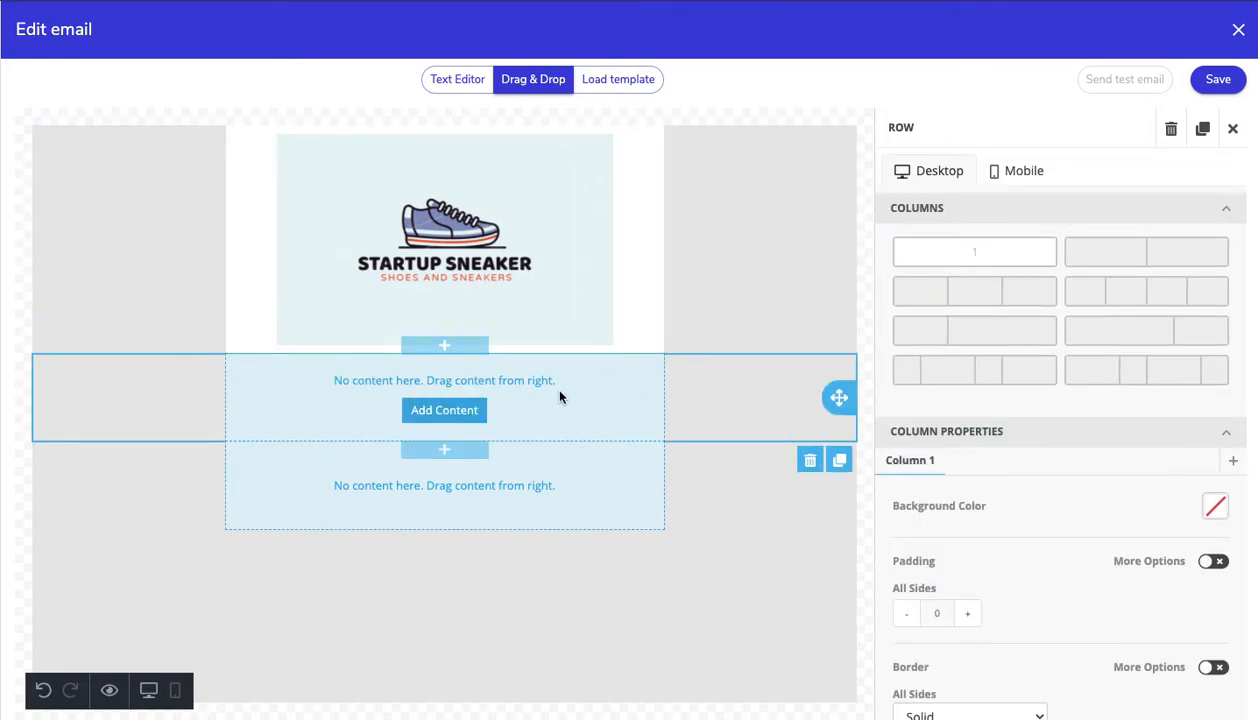
{"action": "left_click", "coordinate": [440, 412]}
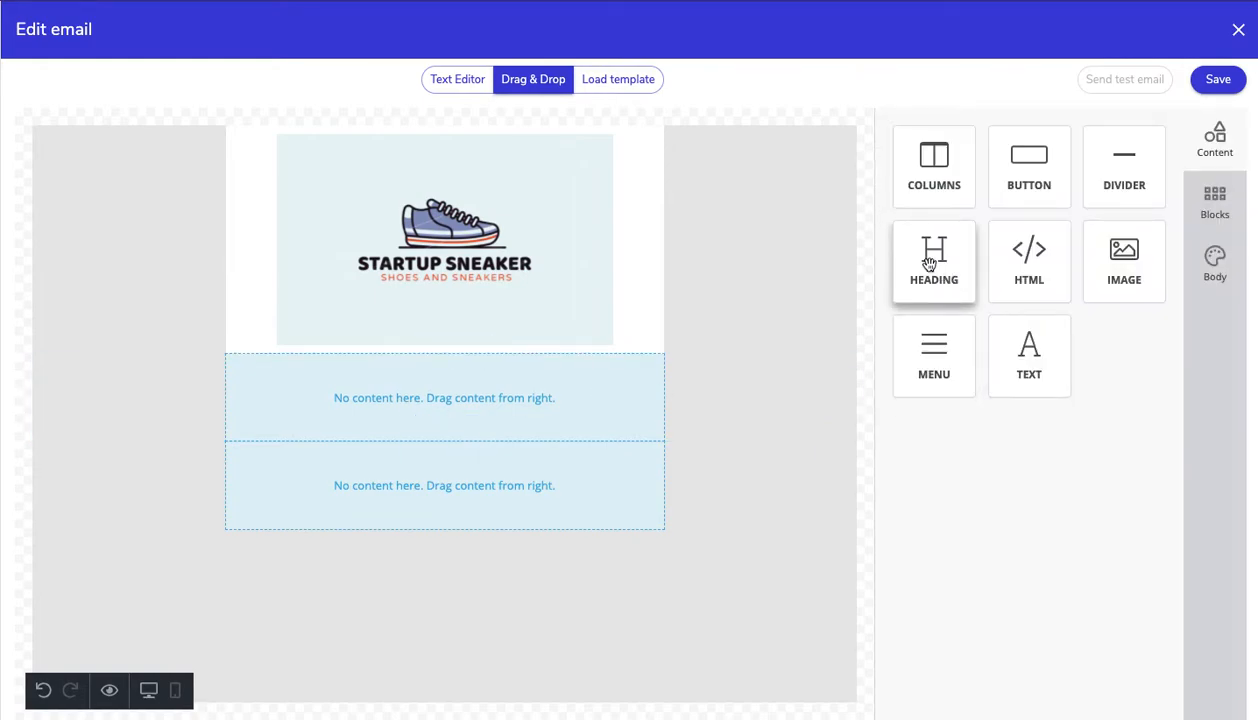
{"action": "left_click_drag", "start_coordinate": [929, 258], "coordinate": [510, 396]}
{"action": "left_click", "coordinate": [578, 385]}
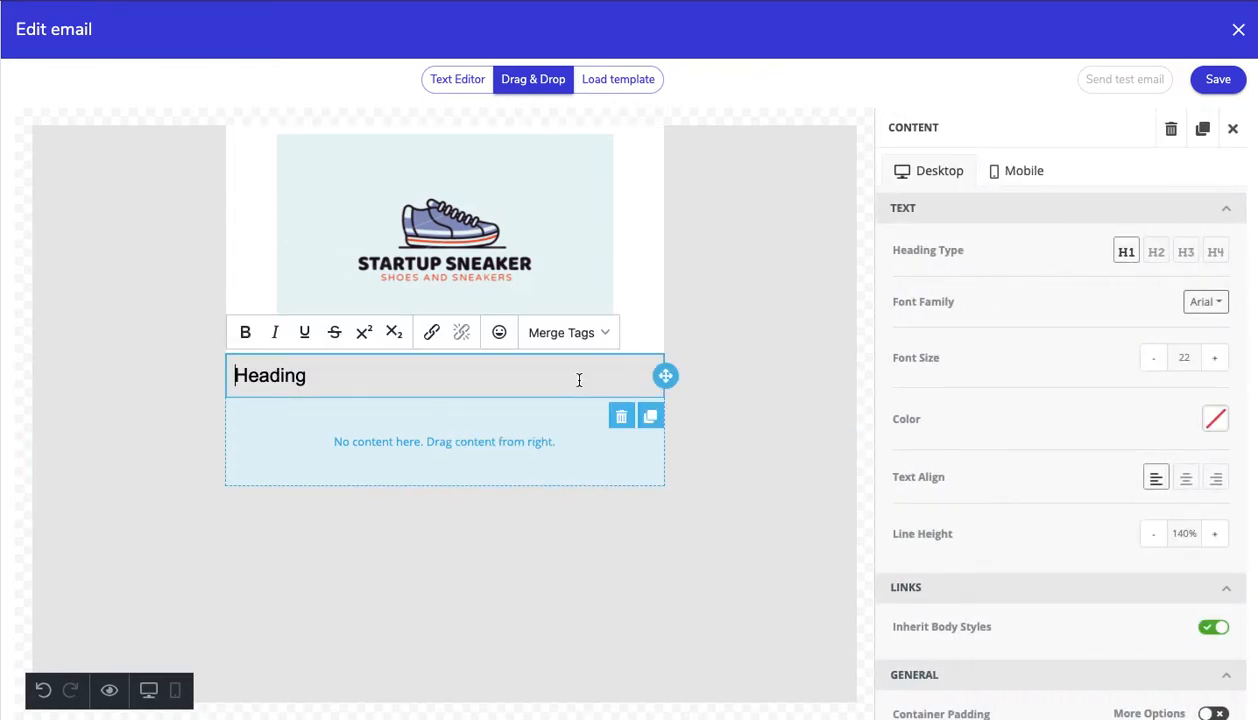
Set the heading's font family to Lato.
{"action": "left_click", "coordinate": [1218, 302]}
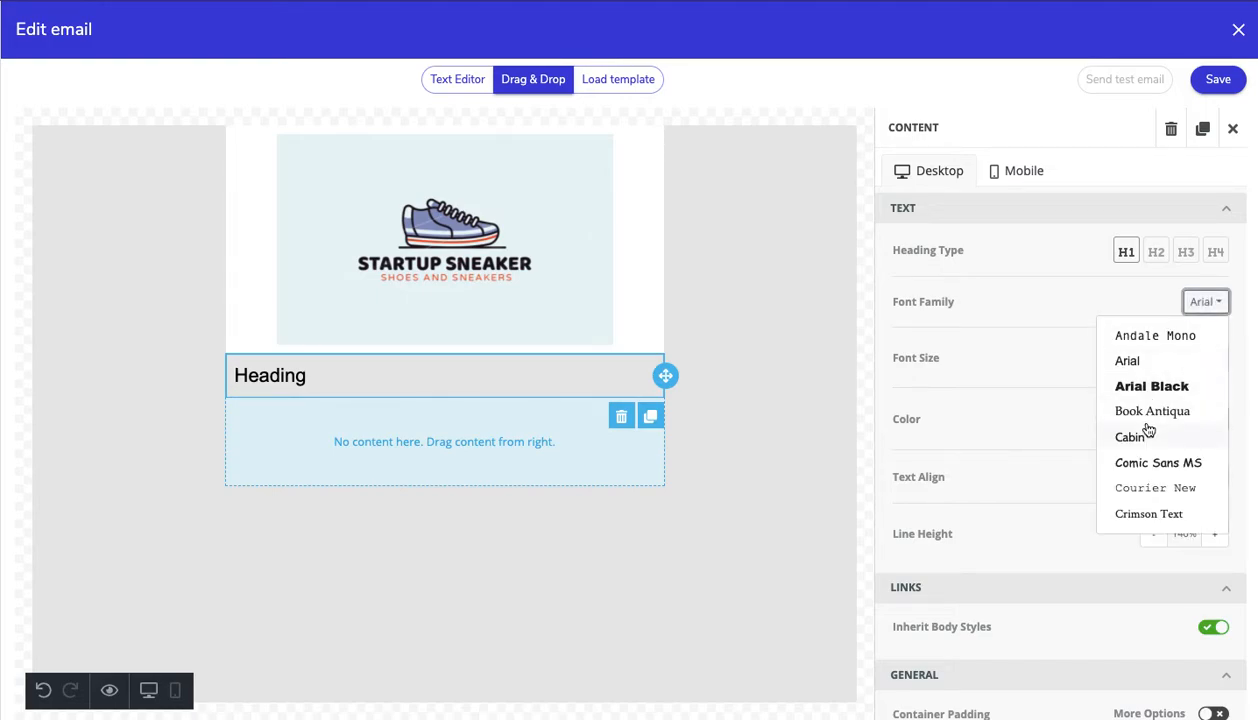
{"action": "scroll", "coordinate": [1148, 430], "scroll_direction": "down", "scroll_amount": 3}
{"action": "scroll", "coordinate": [1148, 430], "scroll_direction": "down", "scroll_amount": 1}
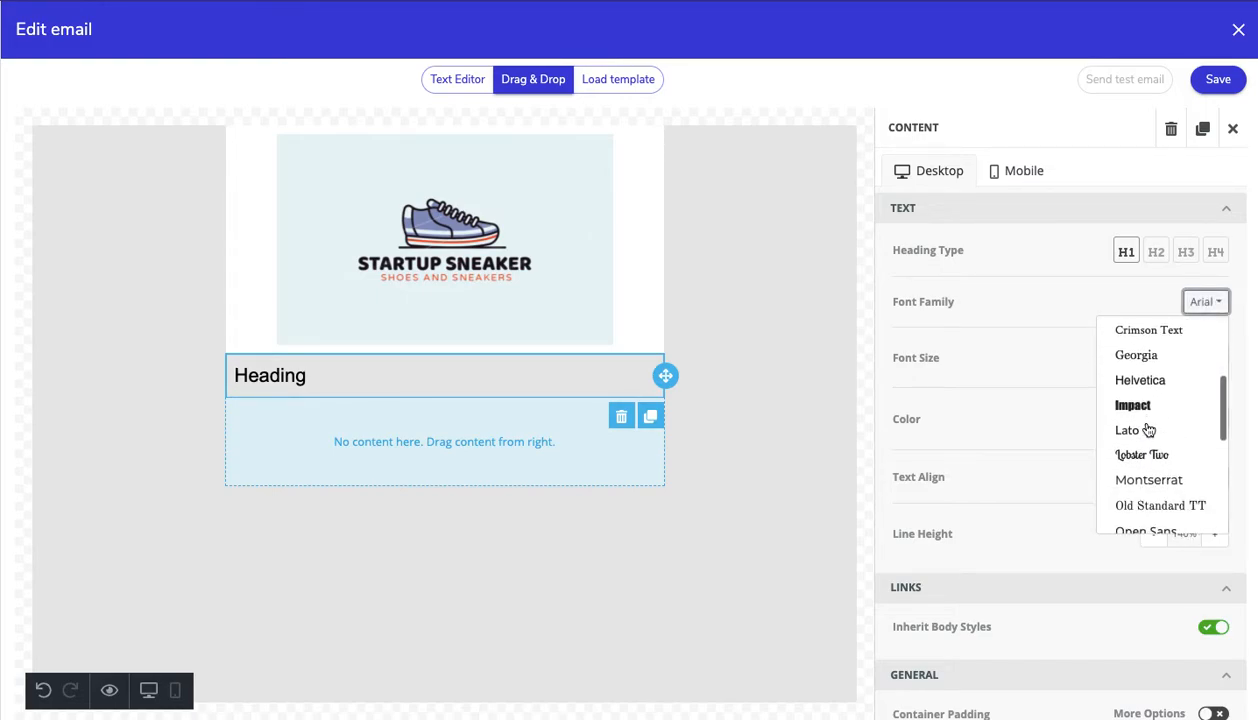
{"action": "left_click", "coordinate": [1146, 431]}
Replace the placeholder heading text with "Welcome {{fname}}!", using the First name merge tag for the name.
{"action": "left_click", "coordinate": [483, 376]}
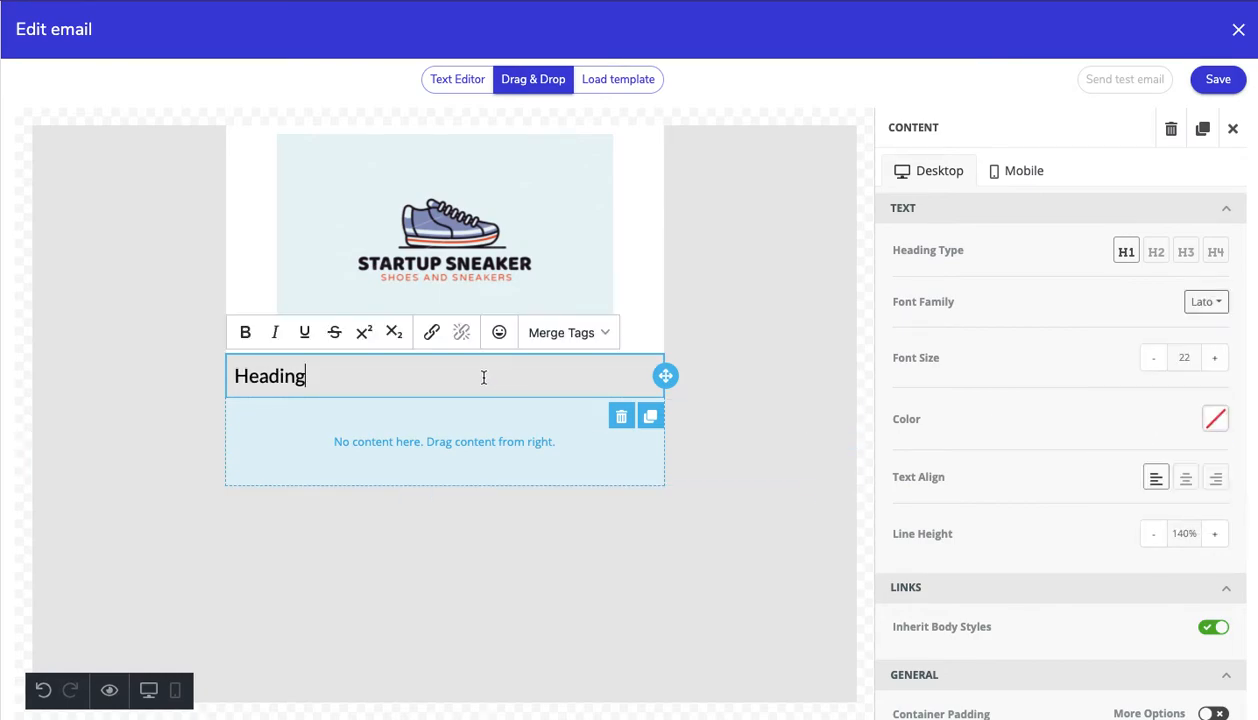
{"action": "double_click", "coordinate": [483, 377]}
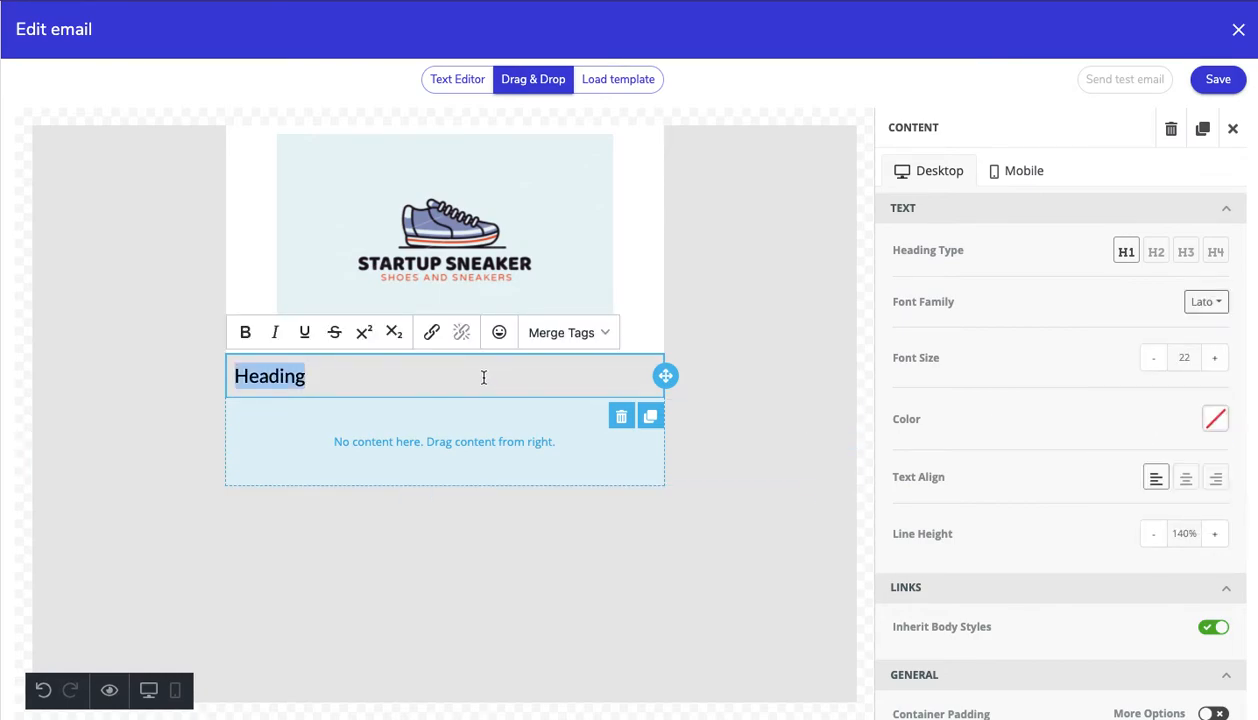
{"action": "type", "text": "We"}
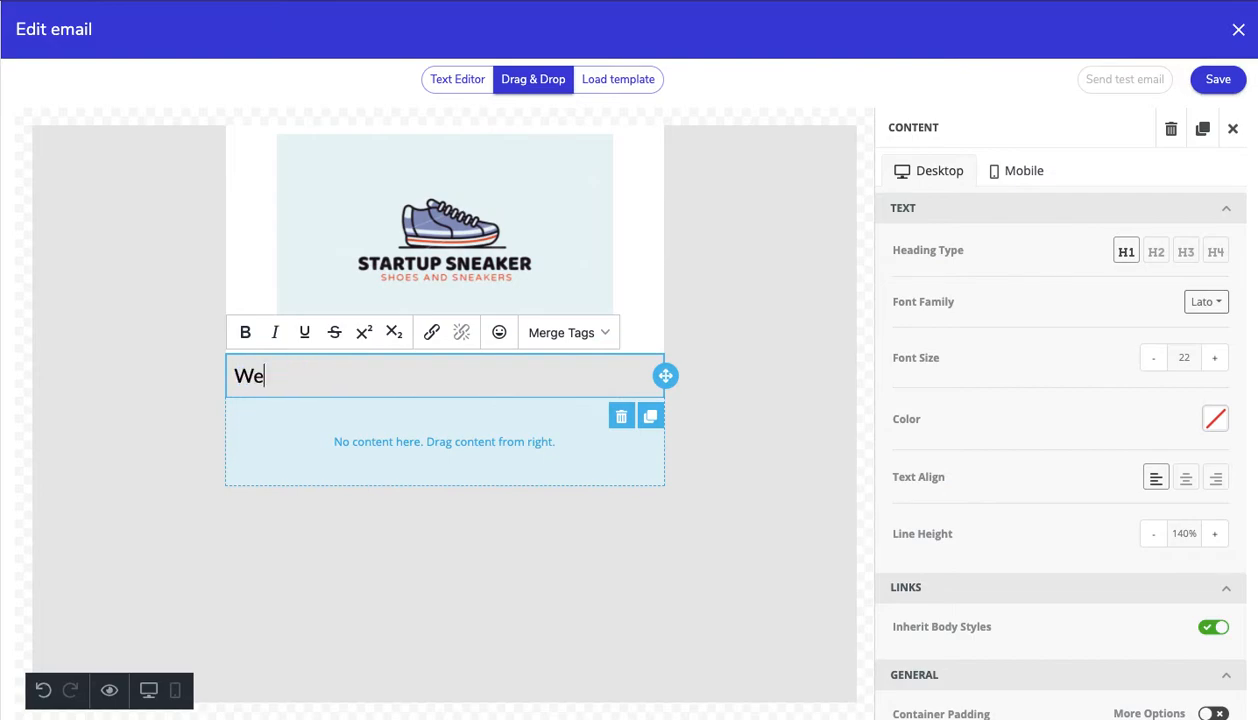
{"action": "type", "text": "lcome"}
{"action": "left_click", "coordinate": [573, 341]}
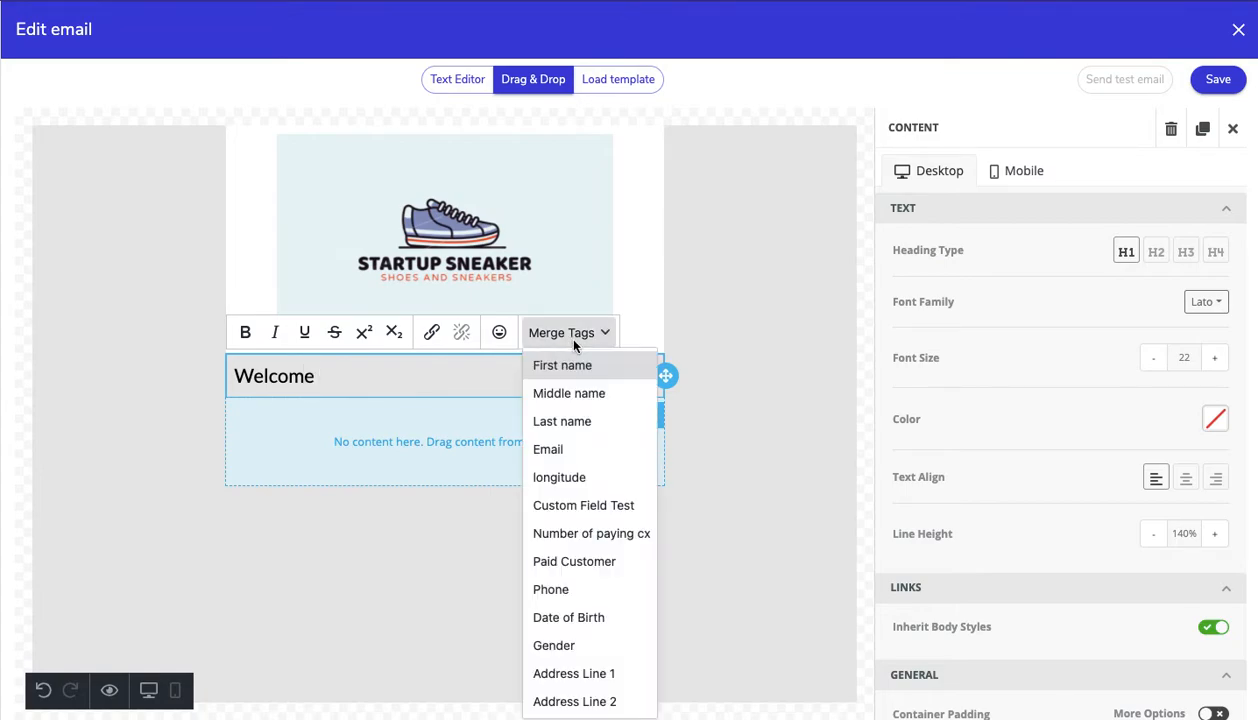
{"action": "left_click", "coordinate": [565, 366]}
{"action": "type", "text": "!"}
Increase the heading's font size to 32 and center its text.
{"action": "left_click", "coordinate": [1211, 360]}
{"action": "left_click", "coordinate": [1211, 360]}
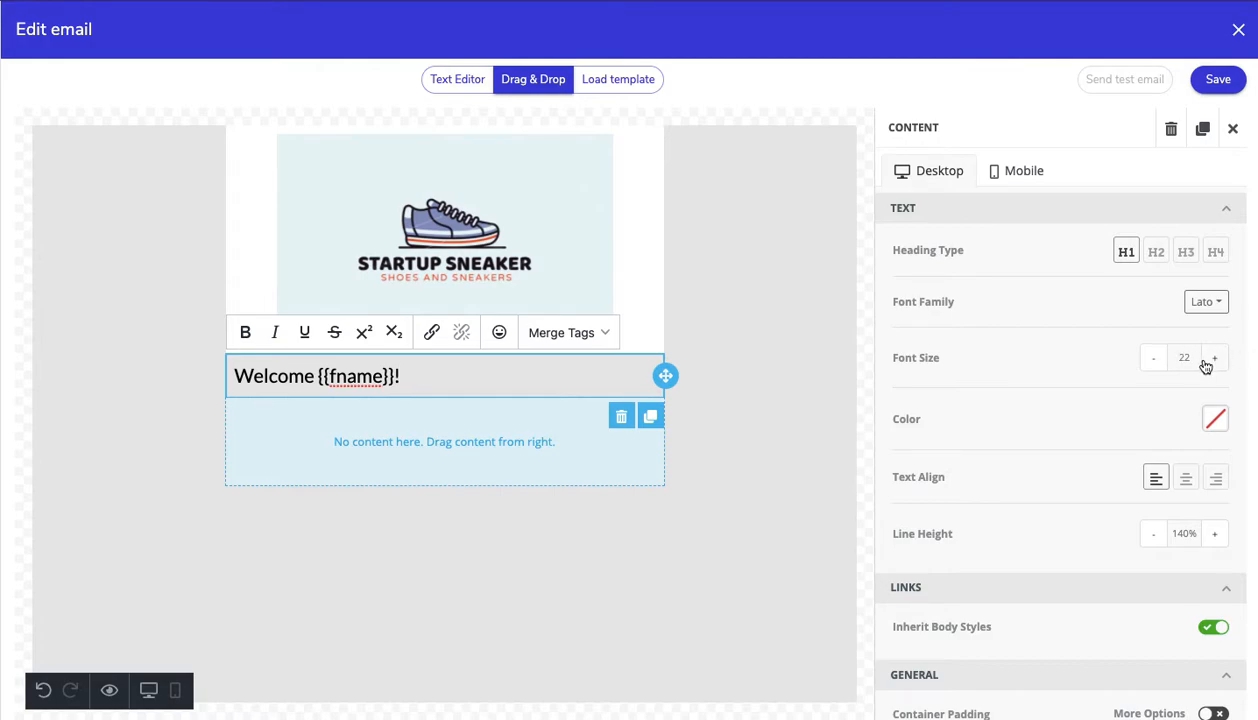
{"action": "left_click", "coordinate": [1211, 360]}
{"action": "left_click", "coordinate": [1207, 366]}
{"action": "left_click", "coordinate": [1207, 366]}
{"action": "left_click", "coordinate": [1207, 366]}
{"action": "left_click", "coordinate": [1207, 366]}
{"action": "left_click", "coordinate": [1207, 366]}
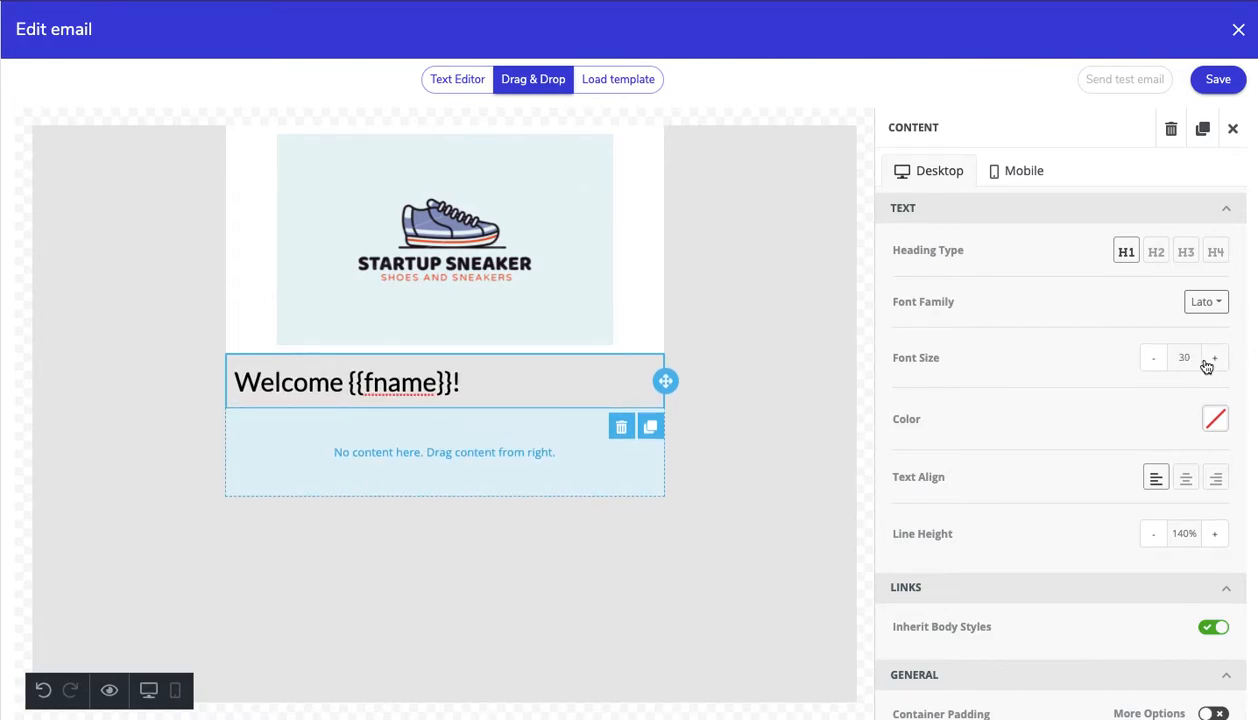
{"action": "left_click", "coordinate": [1207, 366]}
{"action": "left_click", "coordinate": [1207, 366]}
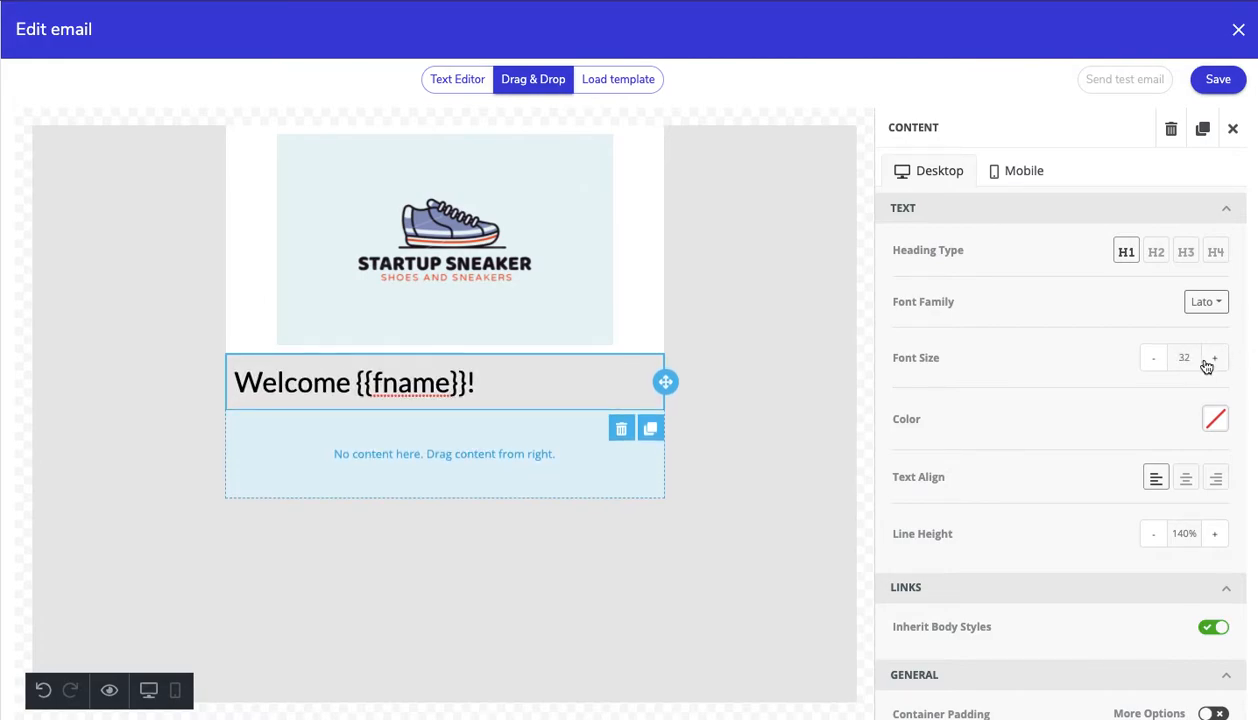
{"action": "left_click", "coordinate": [1187, 477]}
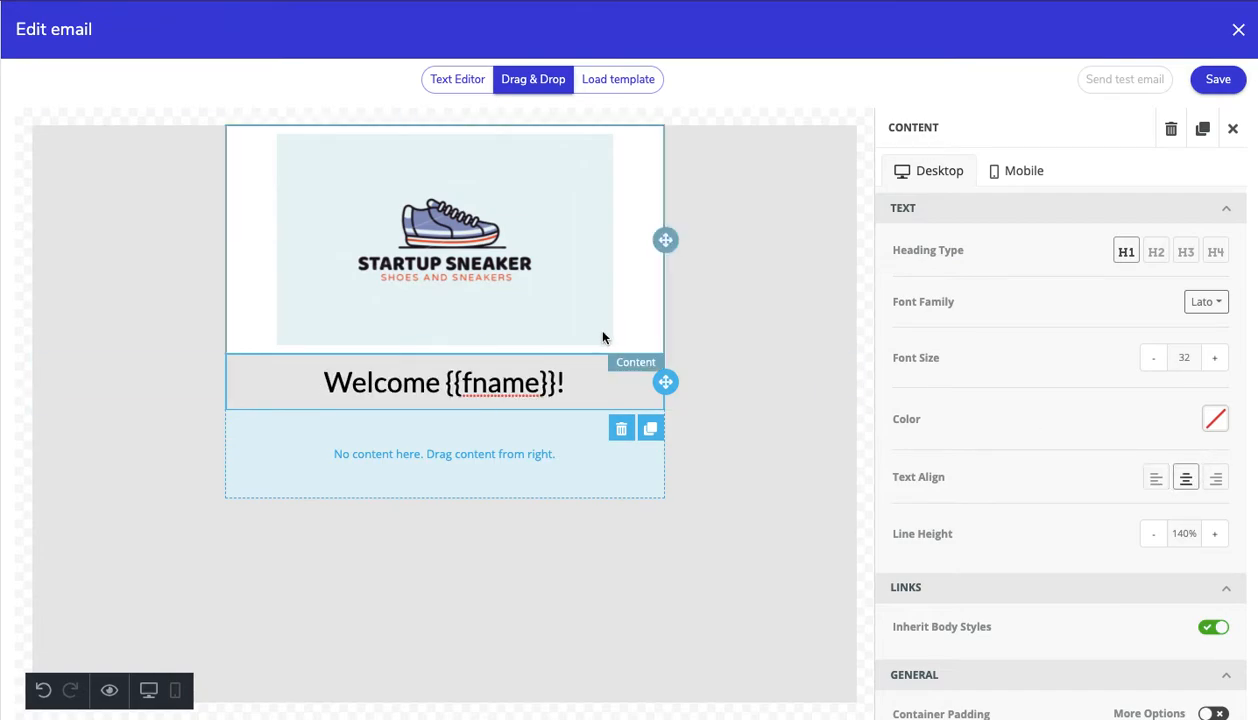
Add a second line to the heading reading "We just launched 4 new sneakers!".
{"action": "left_click", "coordinate": [601, 381]}
{"action": "key", "text": "Return"}
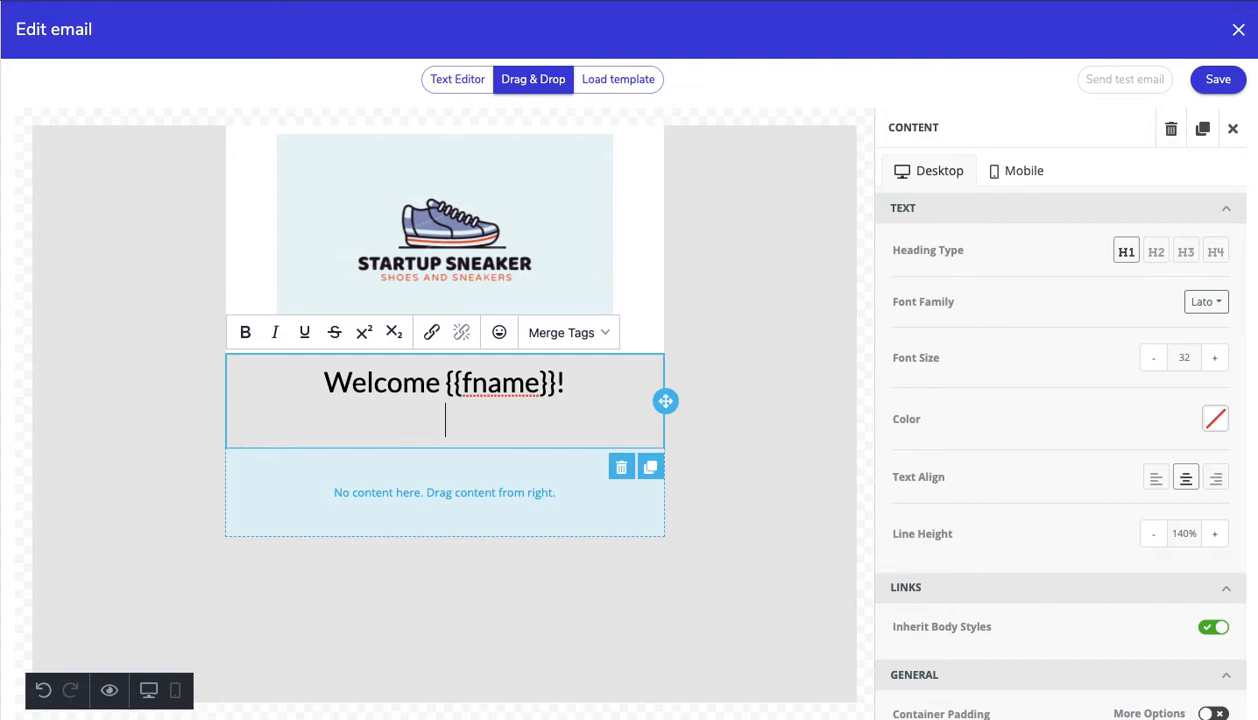
{"action": "type", "text": "We just la"}
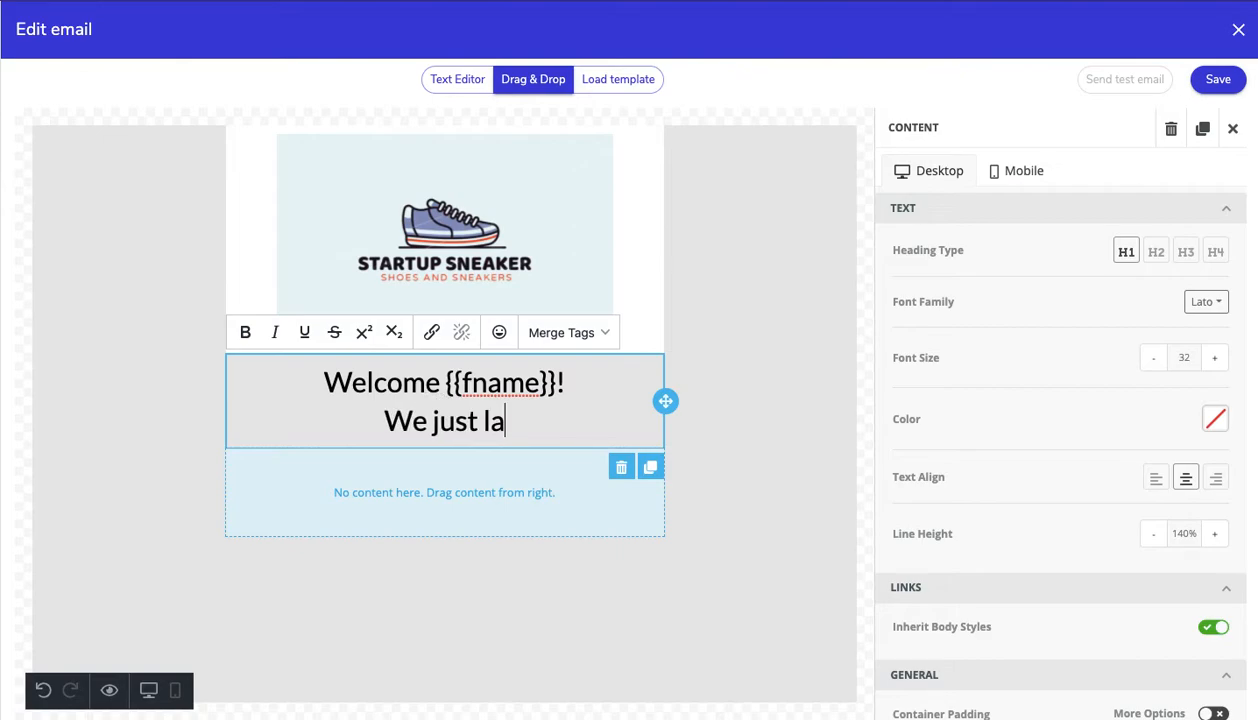
{"action": "type", "text": "unched "}
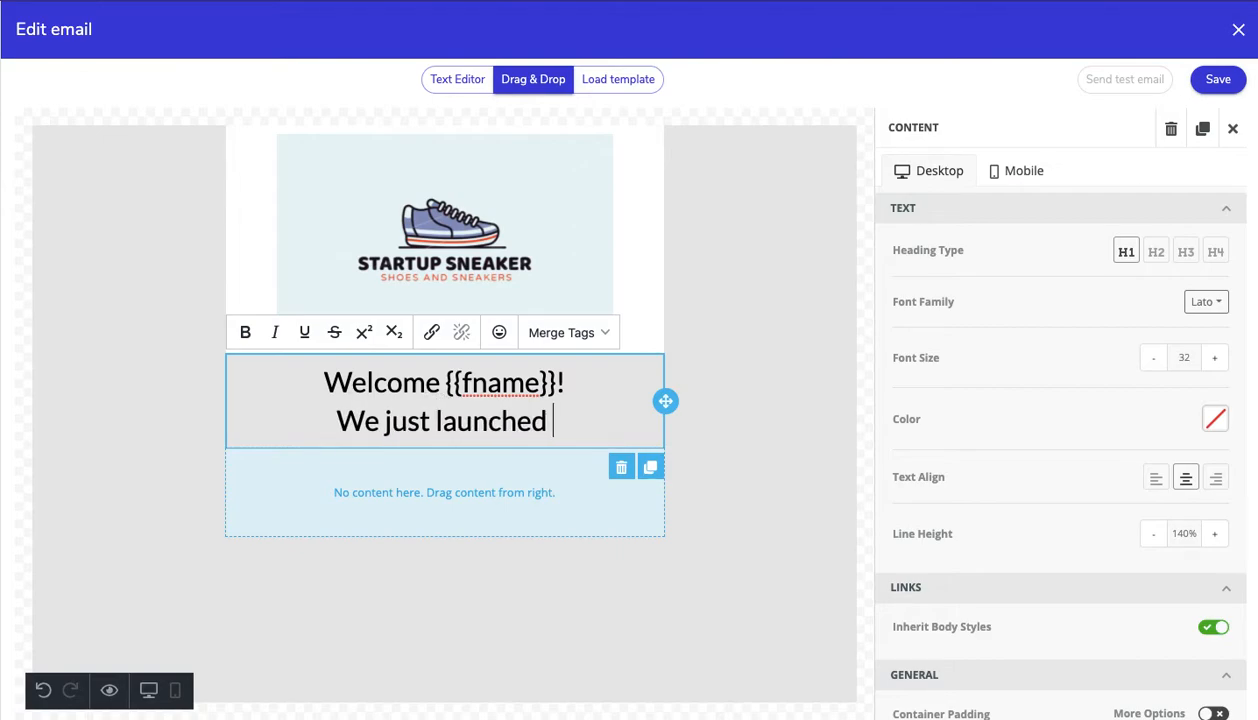
{"action": "type", "text": "4 new s"}
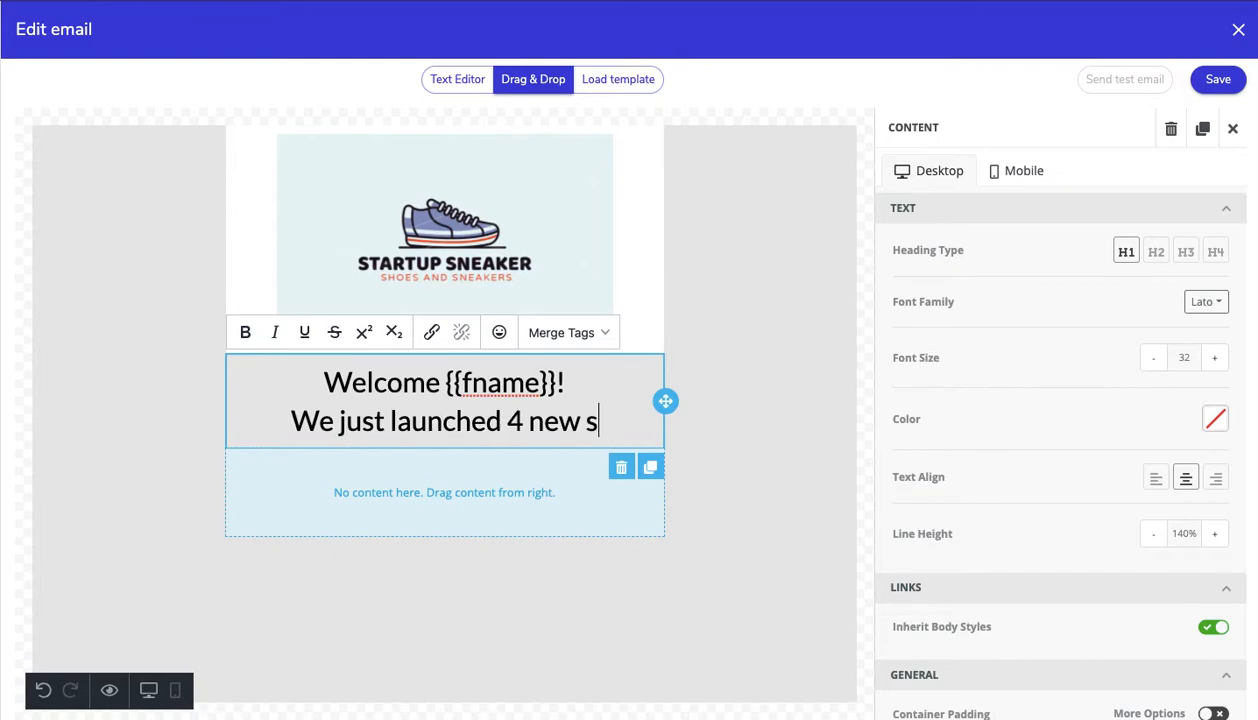
{"action": "type", "text": "neakers!"}
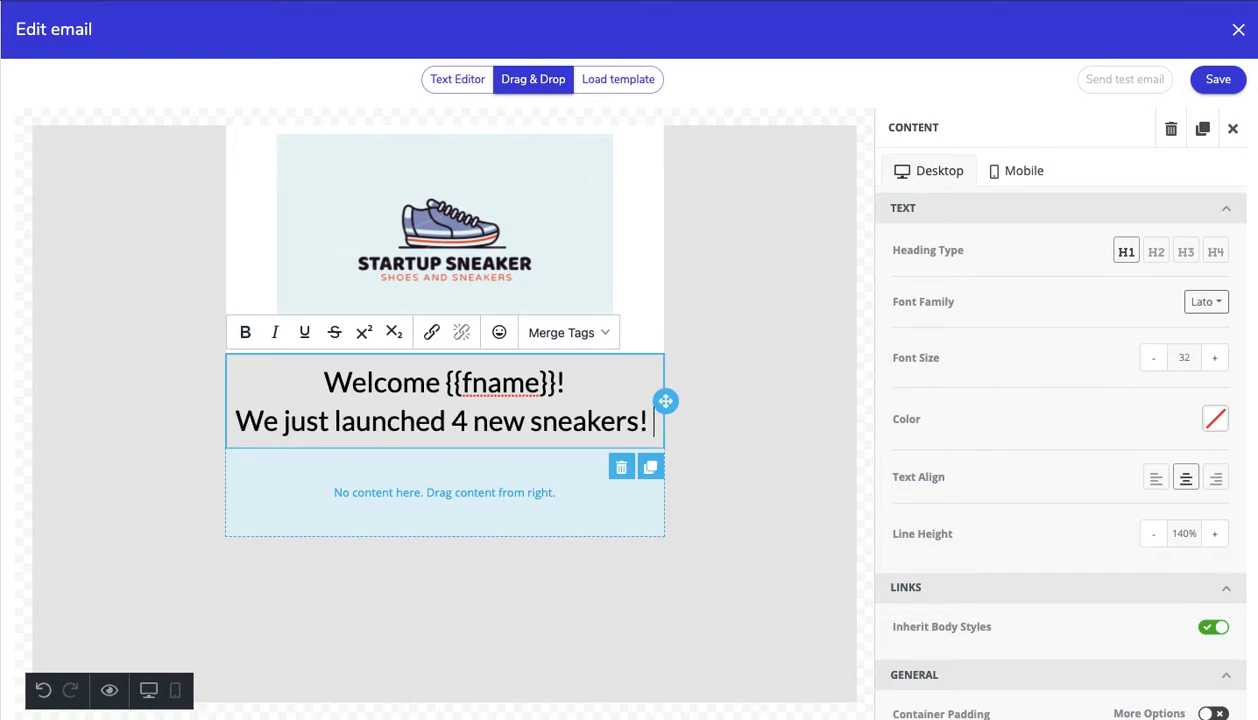
Add the heading line "It's time to buy them, before they get sold out!" and insert an empty line below the welcome greeting.
{"action": "key", "text": "Return"}
{"action": "type", "text": "It"}
{"action": "key", "text": "BackSpace"}
{"action": "type", "text": "'"}
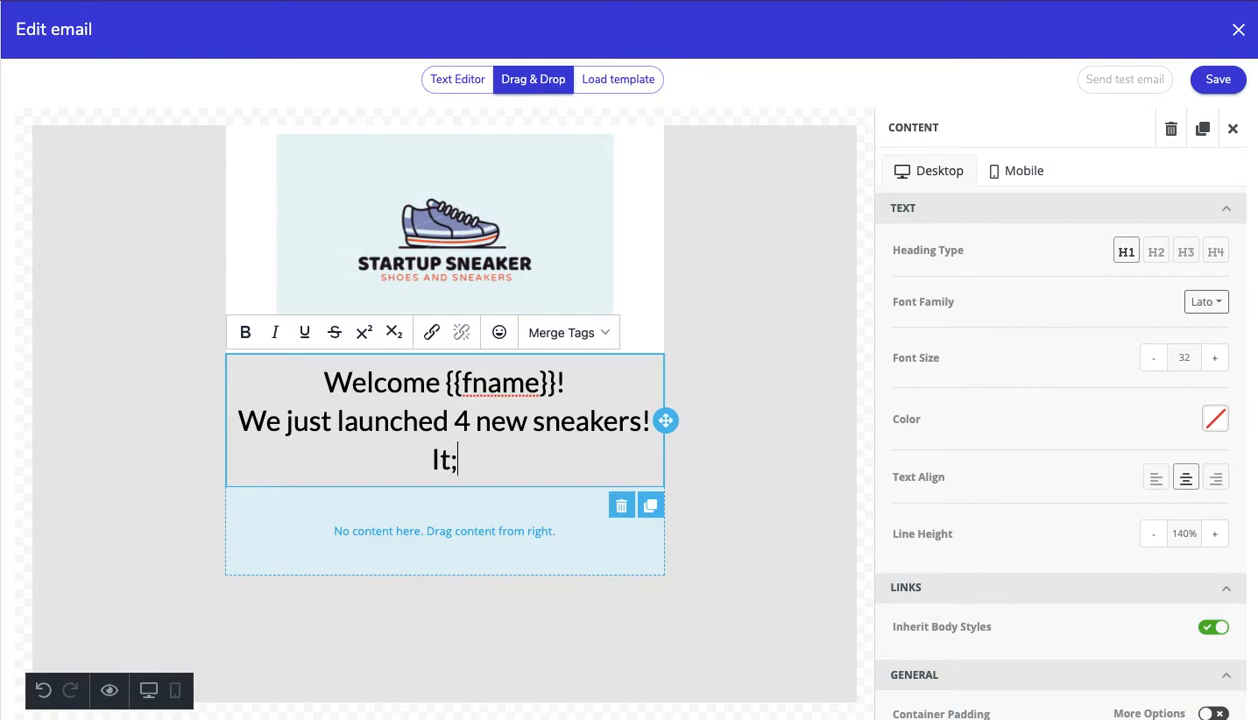
{"action": "type", "text": "s tim"}
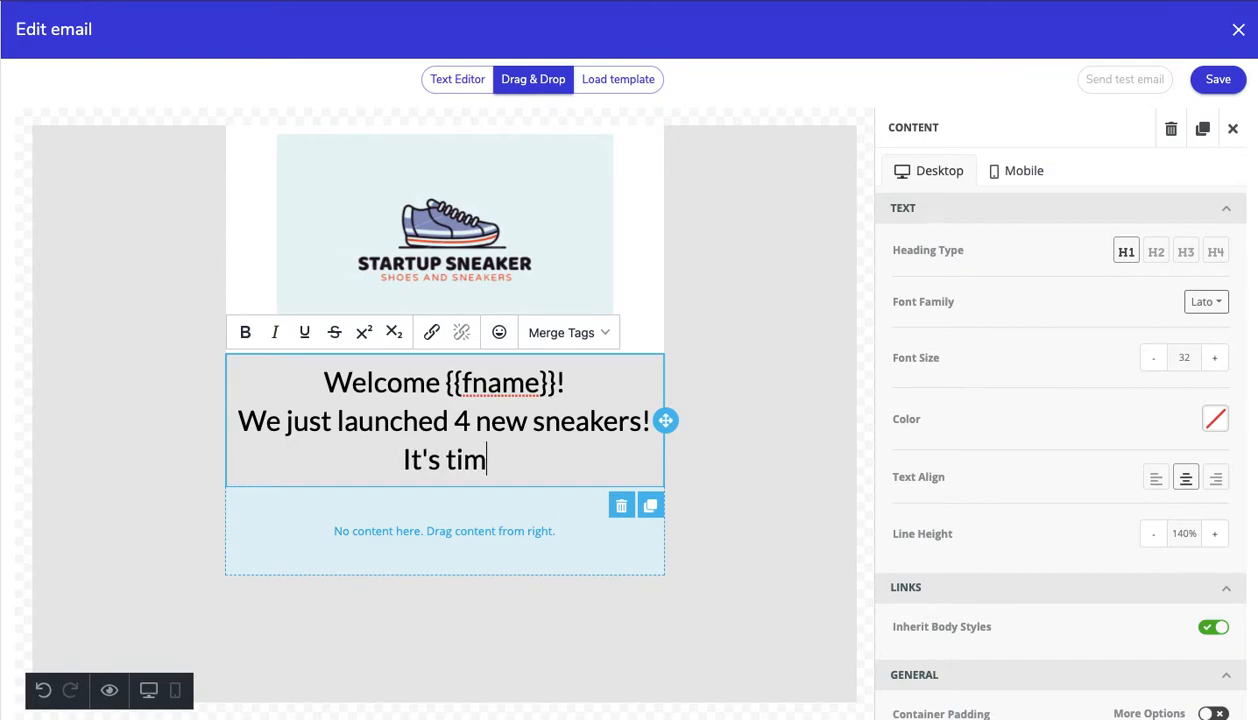
{"action": "type", "text": "e to buy the"}
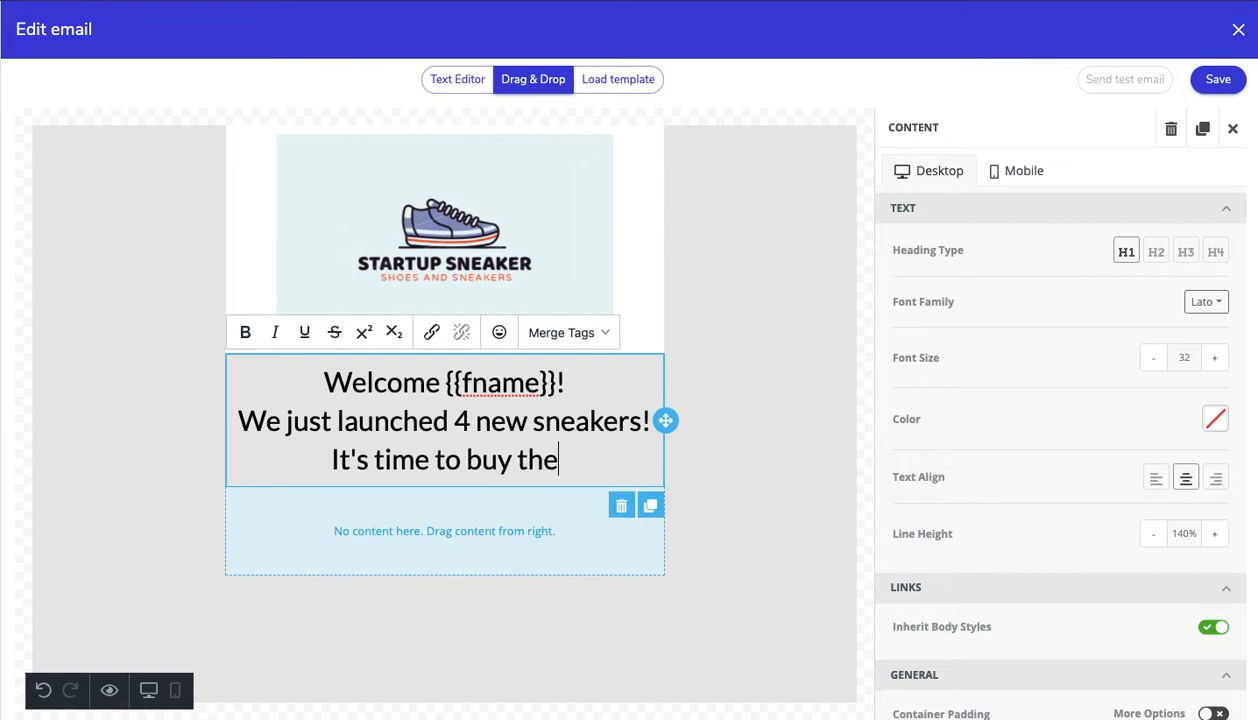
{"action": "type", "text": "m, be"}
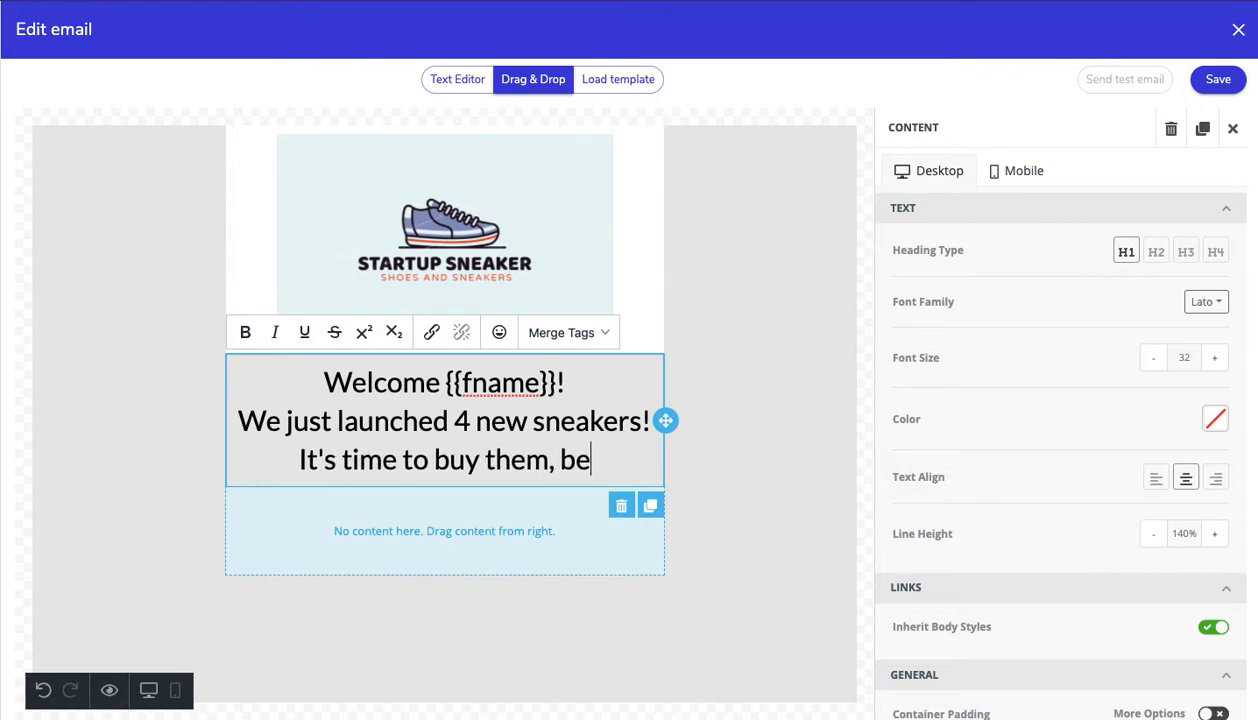
{"action": "type", "text": "fore they "}
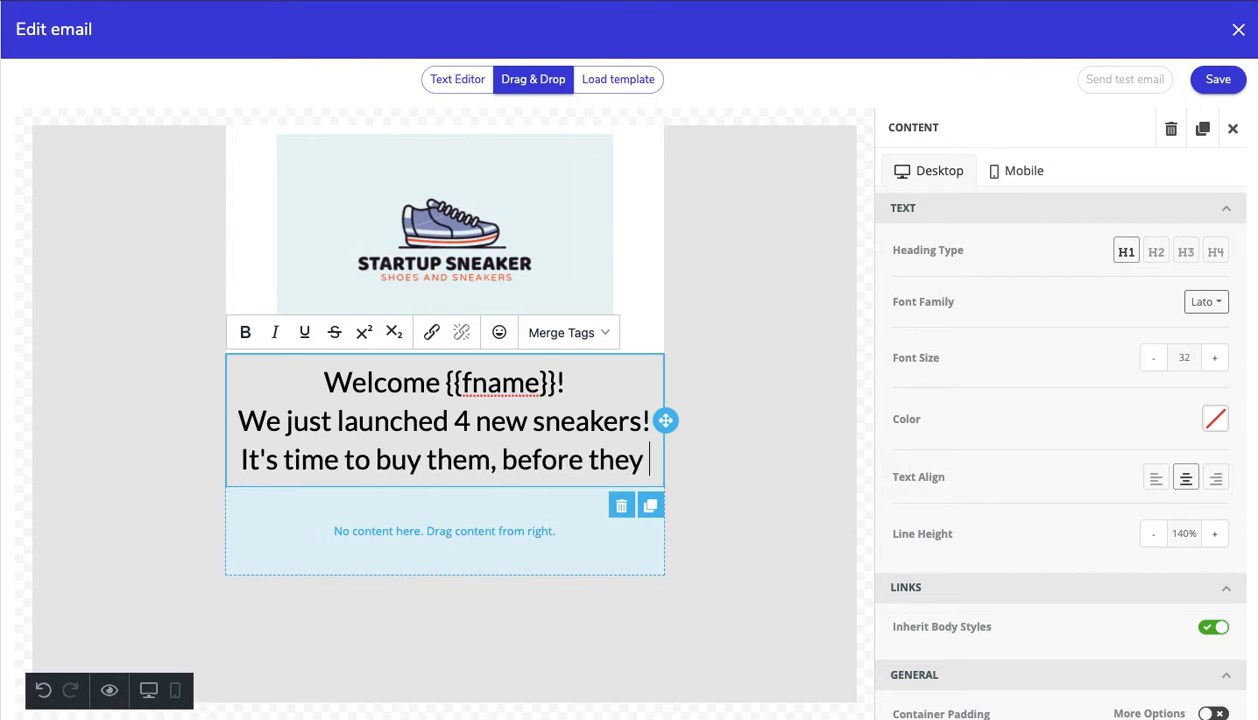
{"action": "type", "text": "get sold ou"}
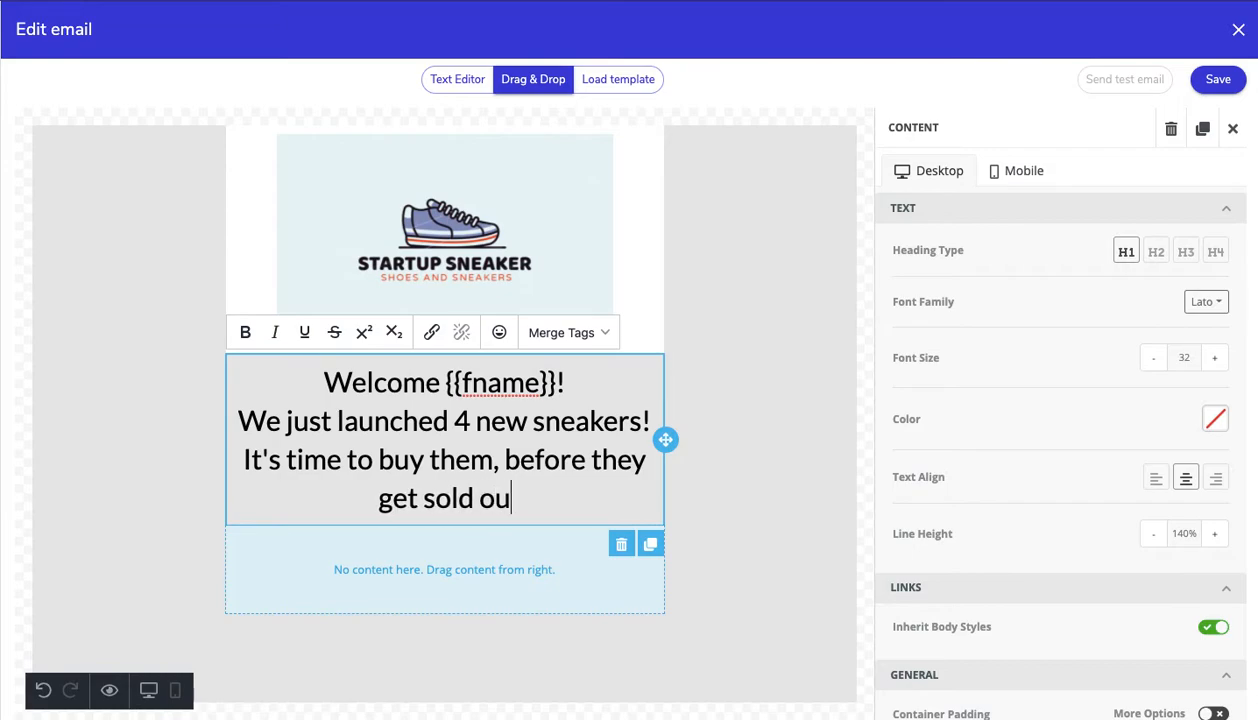
{"action": "type", "text": "t!"}
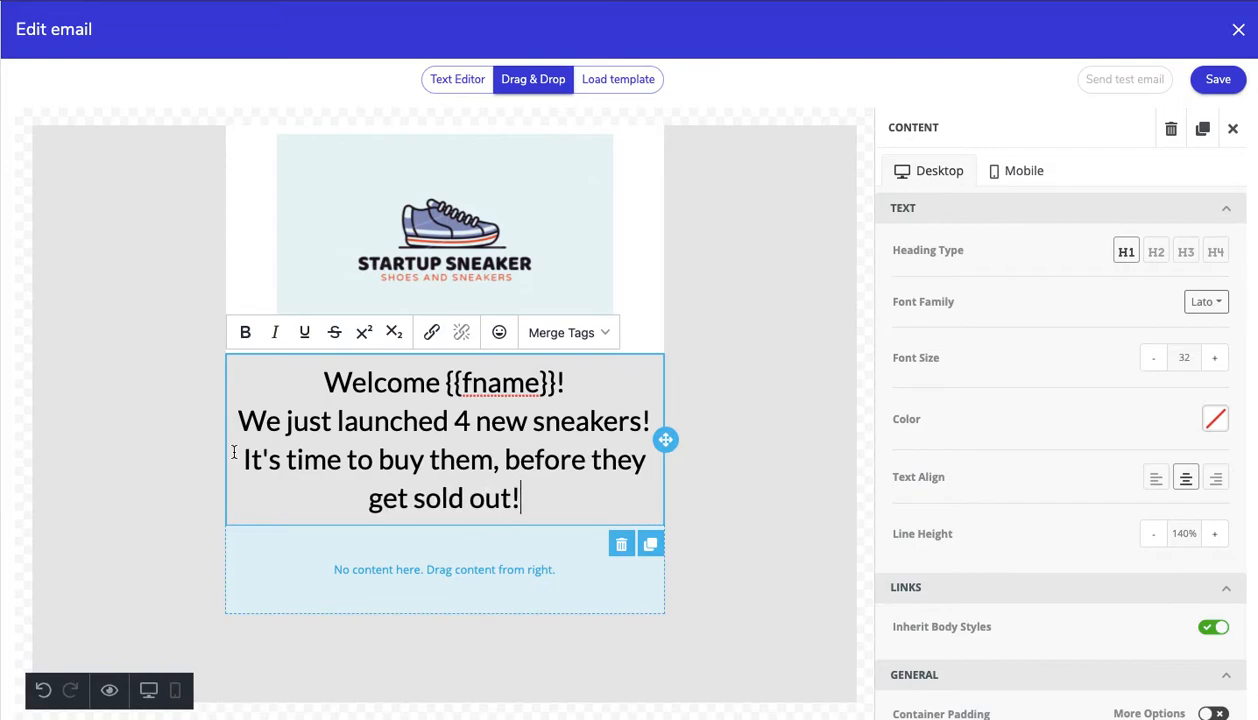
{"action": "key", "text": "Return"}
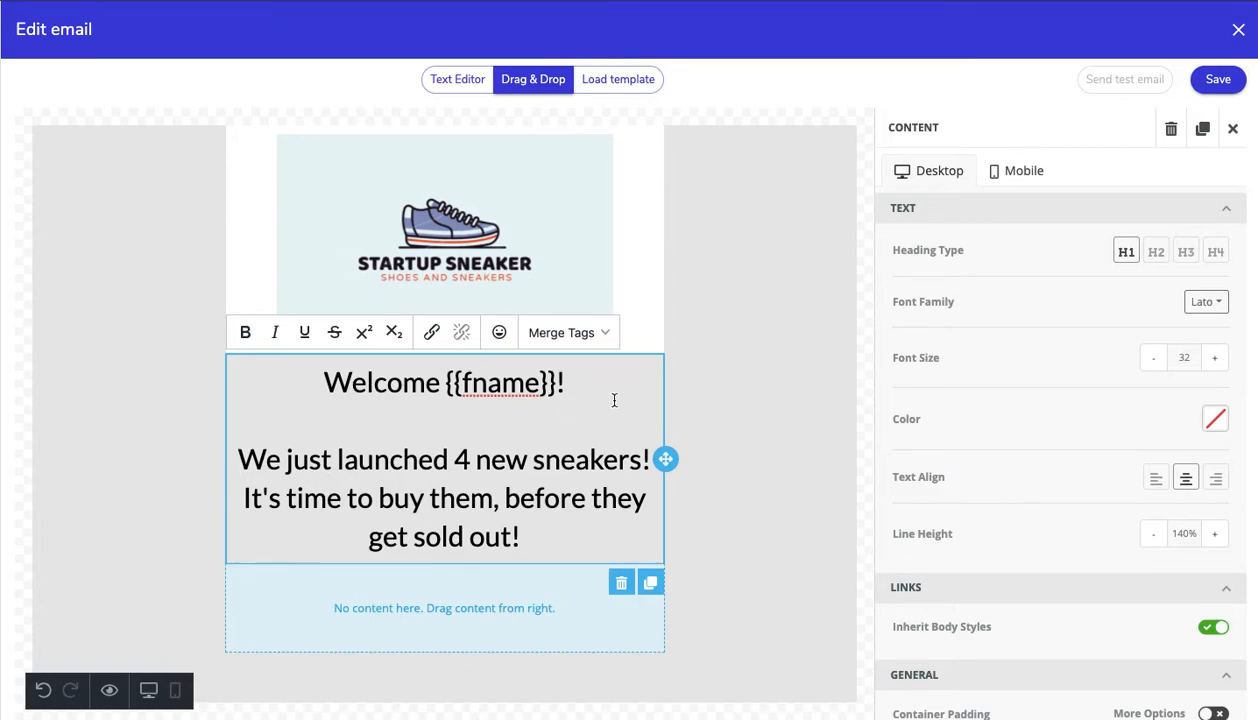
{"action": "left_click", "coordinate": [697, 415]}
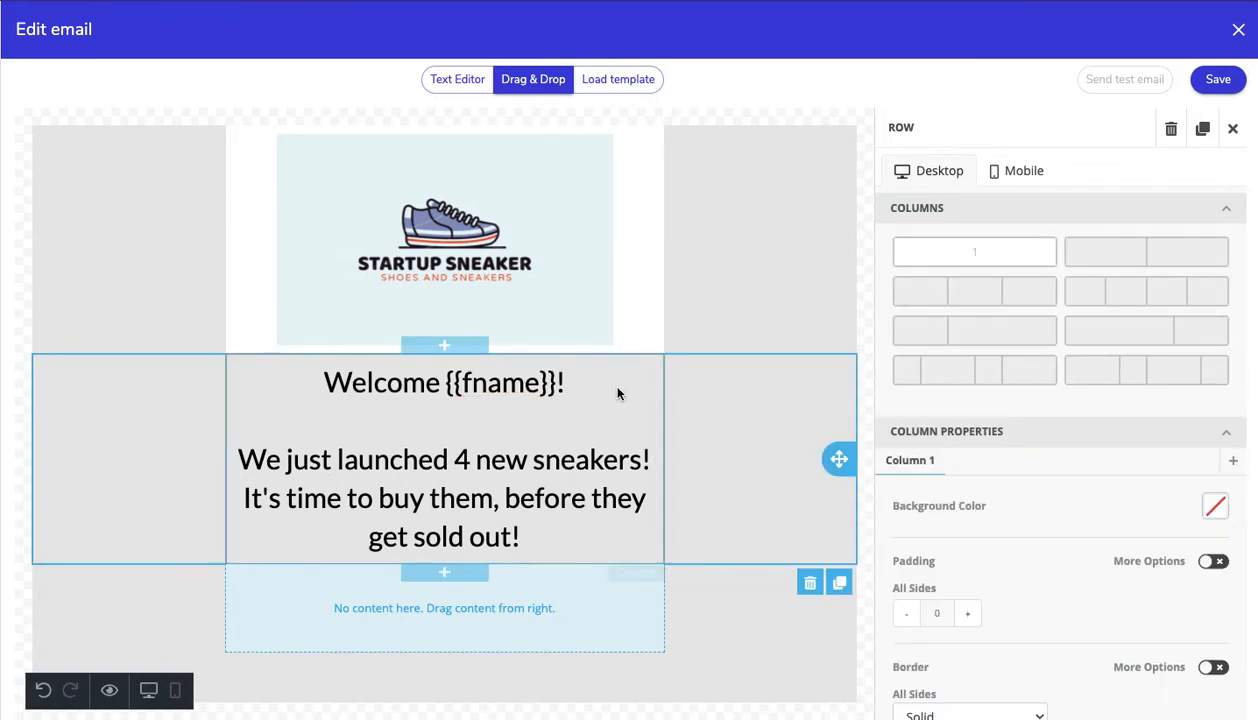
Set the column background of the heading row to white (FFFFFF).
{"action": "left_click", "coordinate": [1214, 506]}
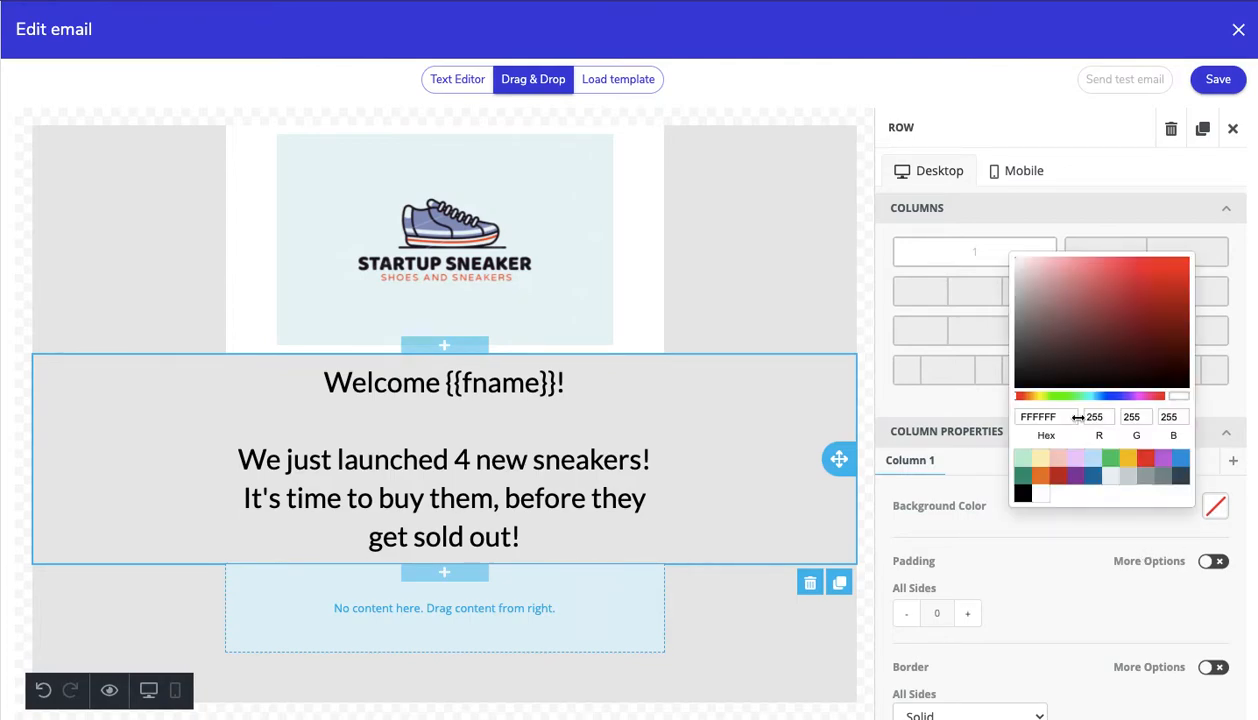
{"action": "left_click", "coordinate": [1042, 495]}
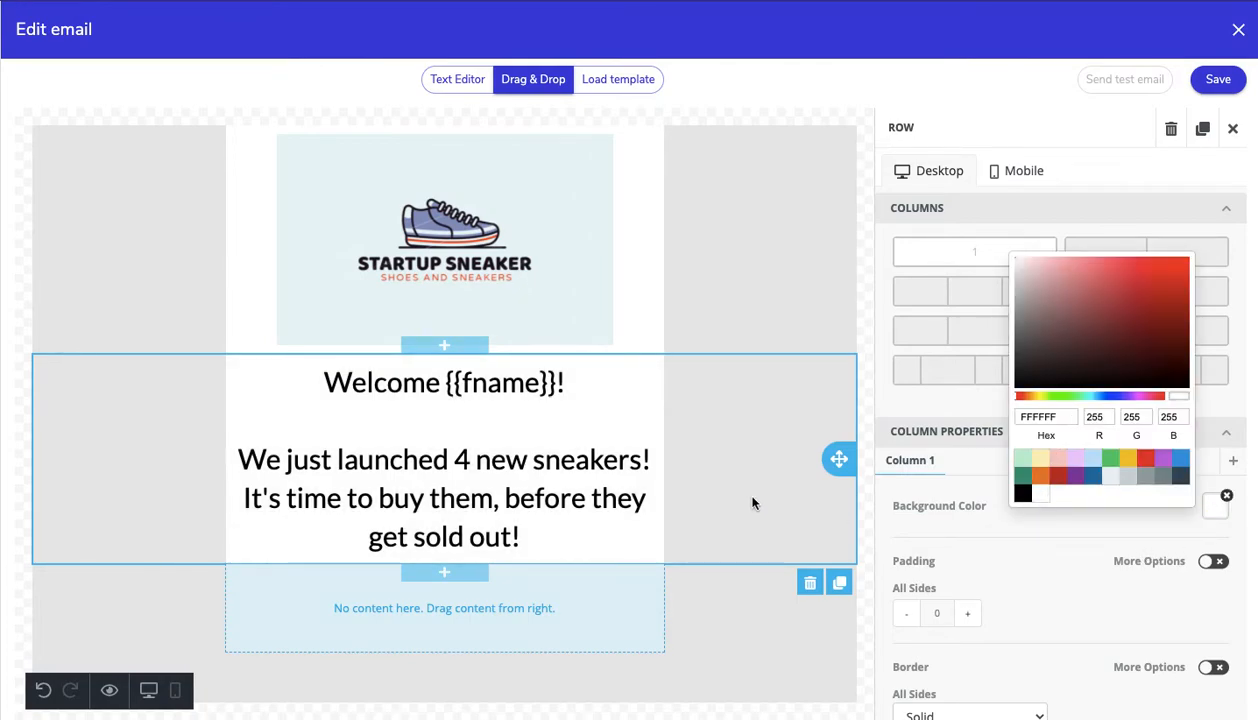
Split the empty row below the heading into two equal columns and add an image block to its first column.
{"action": "left_click", "coordinate": [598, 597]}
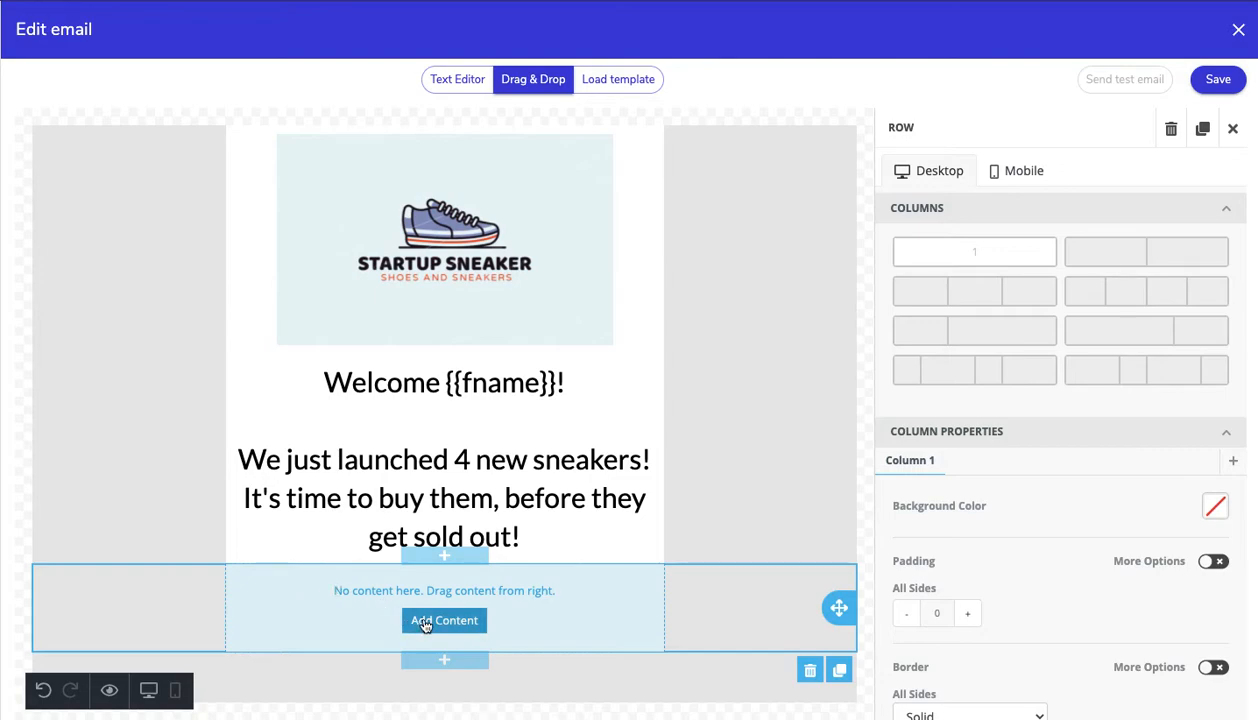
{"action": "left_click", "coordinate": [1130, 259]}
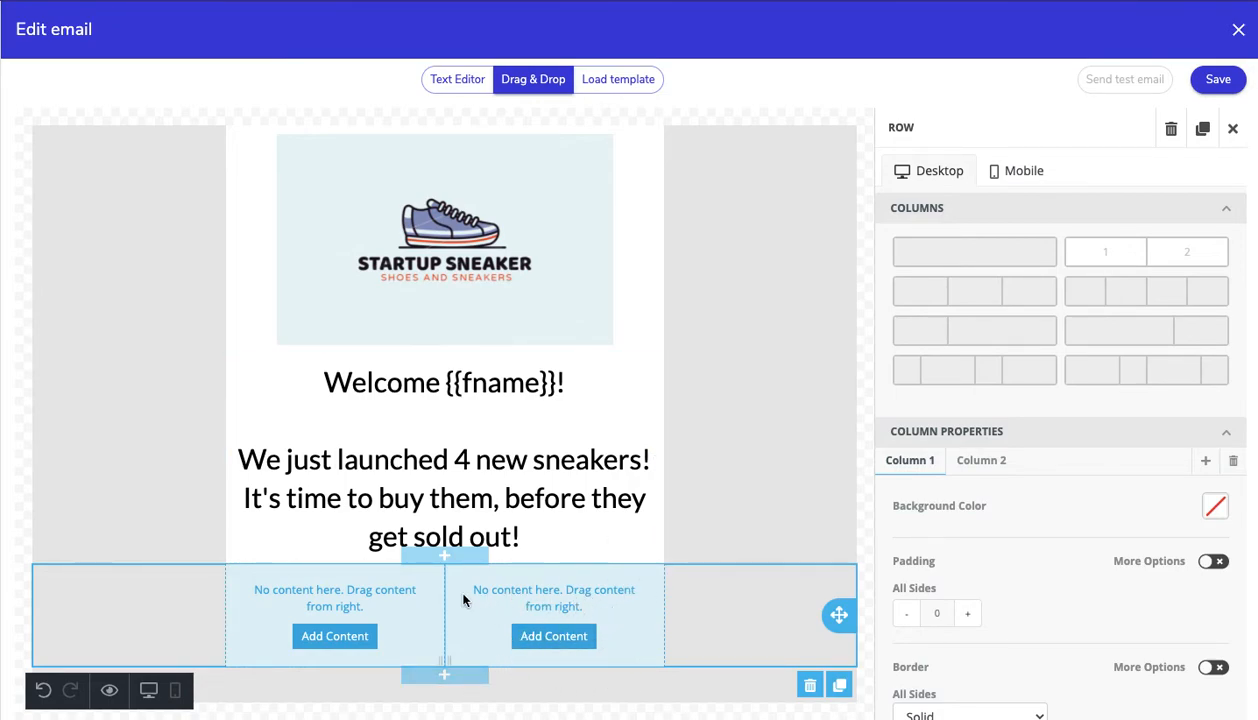
{"action": "left_click", "coordinate": [357, 636]}
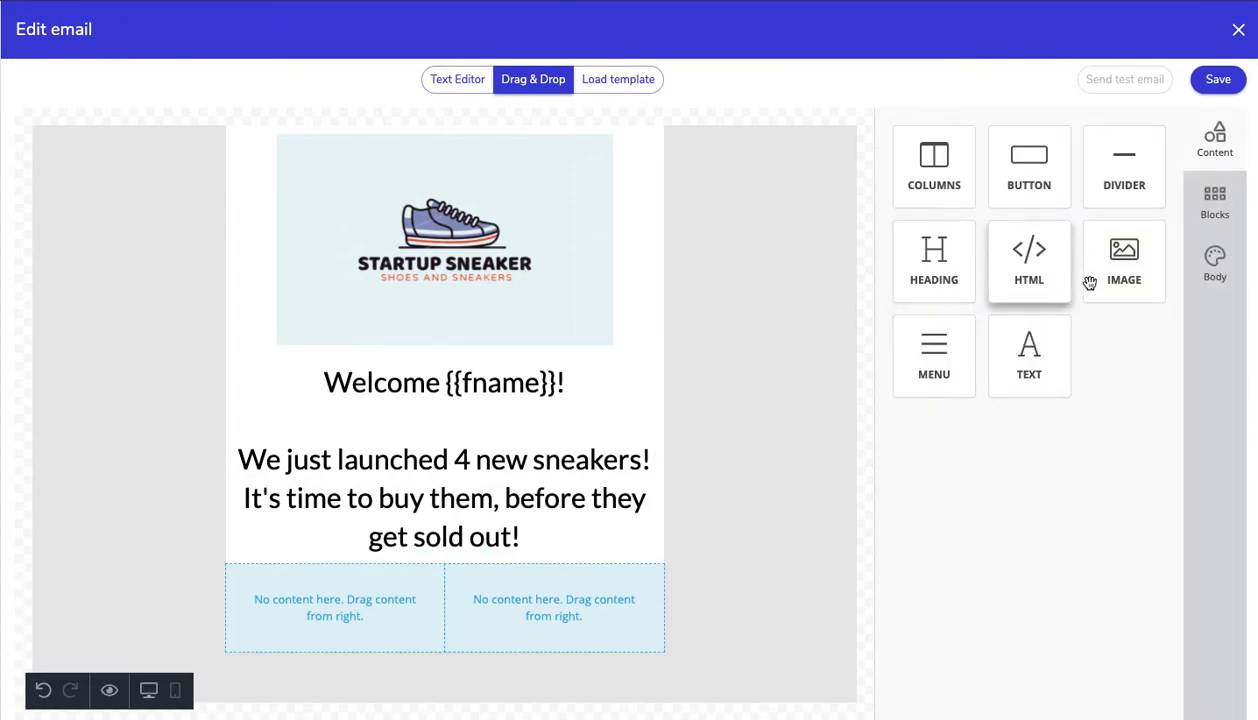
{"action": "left_click_drag", "start_coordinate": [1109, 285], "coordinate": [330, 606]}
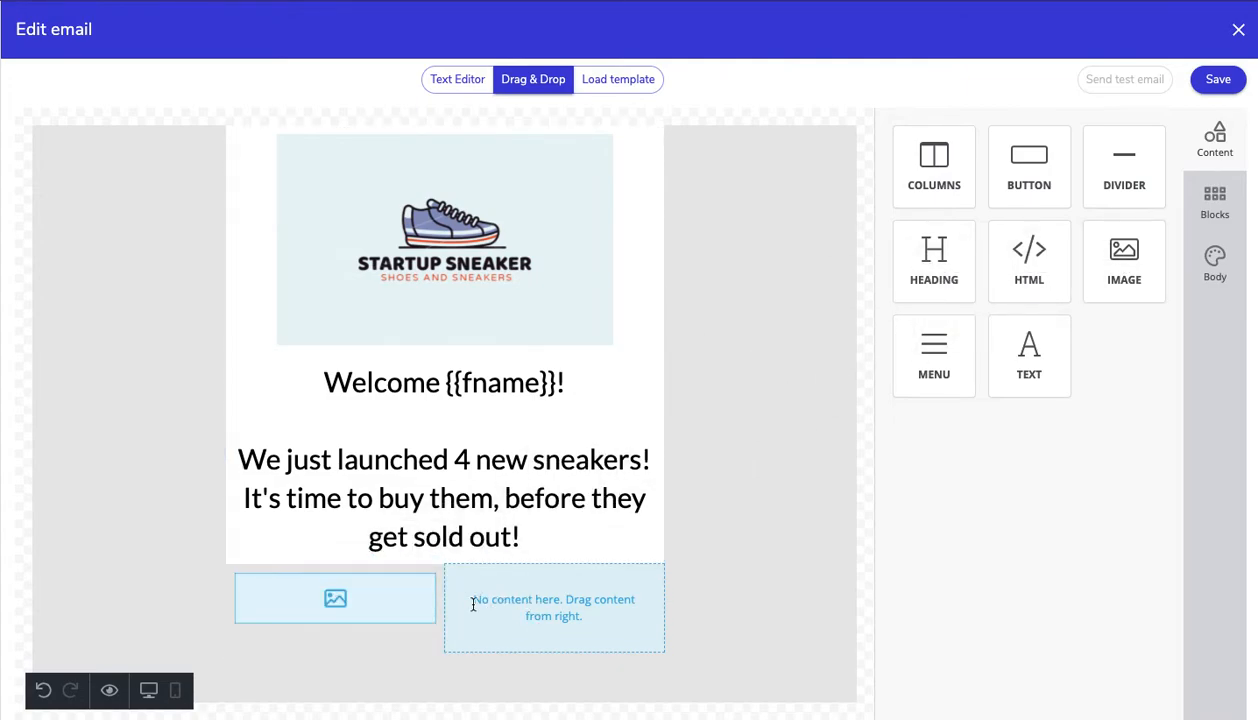
Upload air-max-90-se-shoe.jpeg from Downloads into the new image block.
{"action": "left_click", "coordinate": [367, 608]}
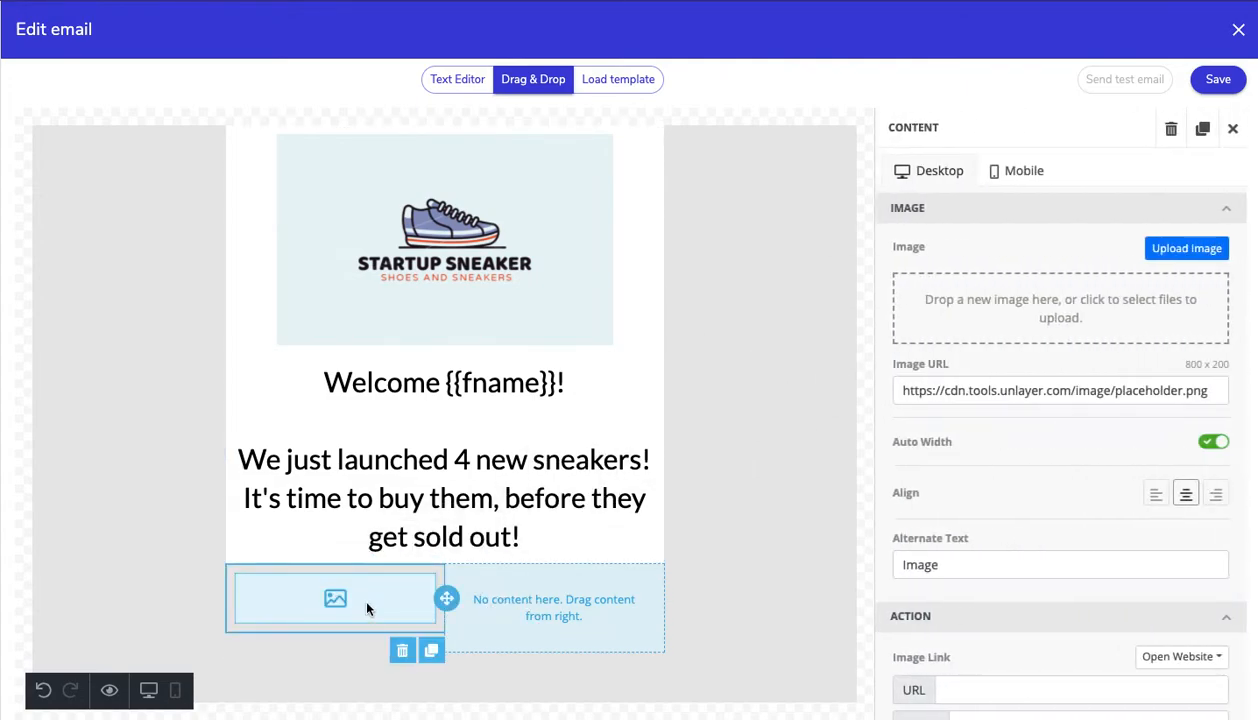
{"action": "left_click", "coordinate": [1010, 293]}
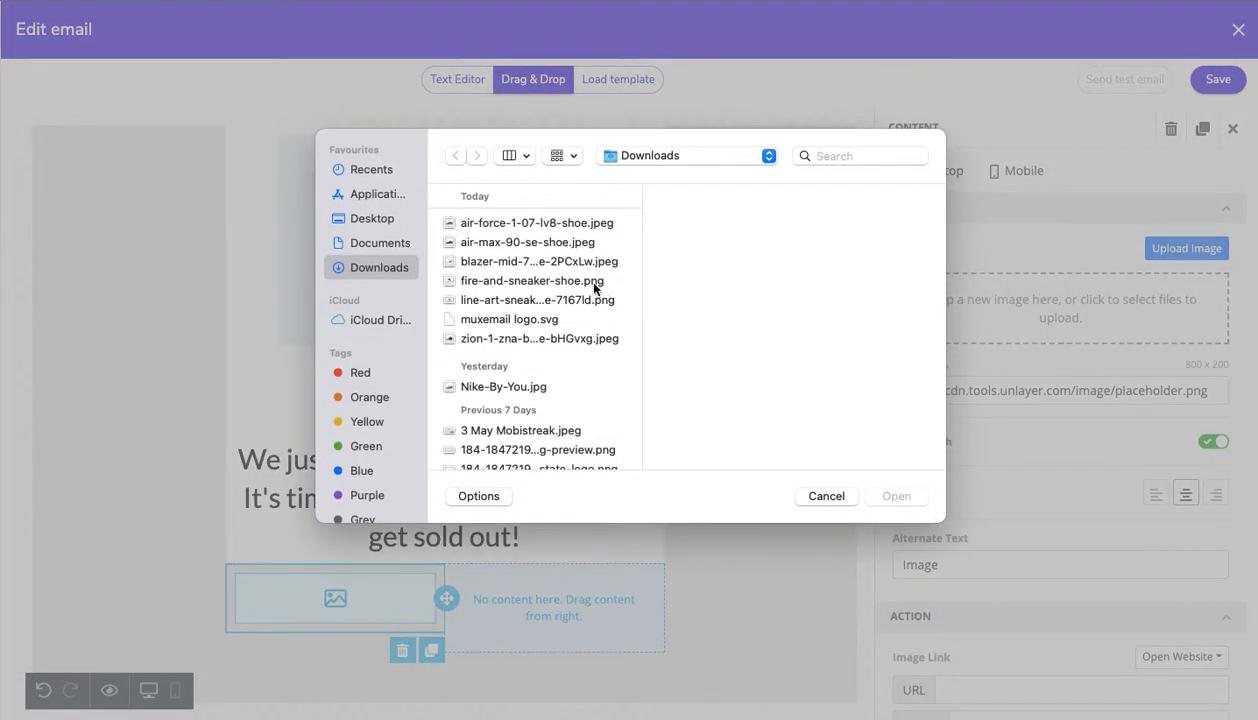
{"action": "left_click", "coordinate": [550, 245]}
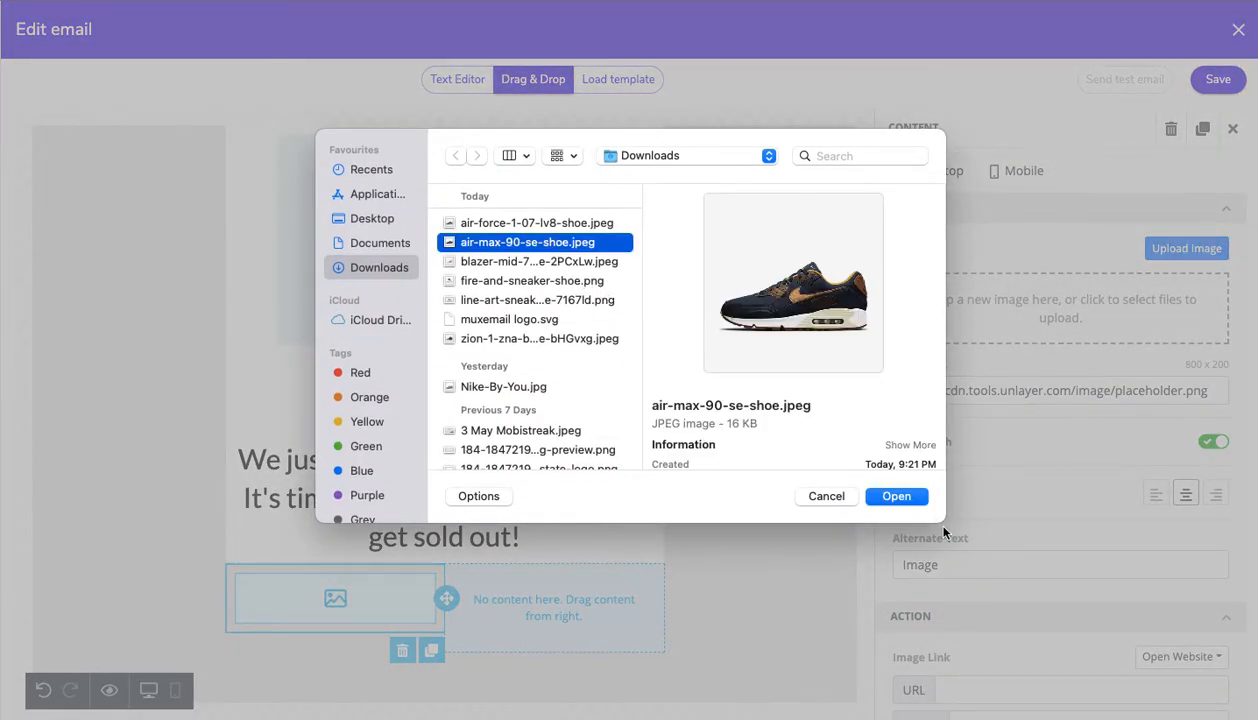
{"action": "left_click", "coordinate": [891, 497]}
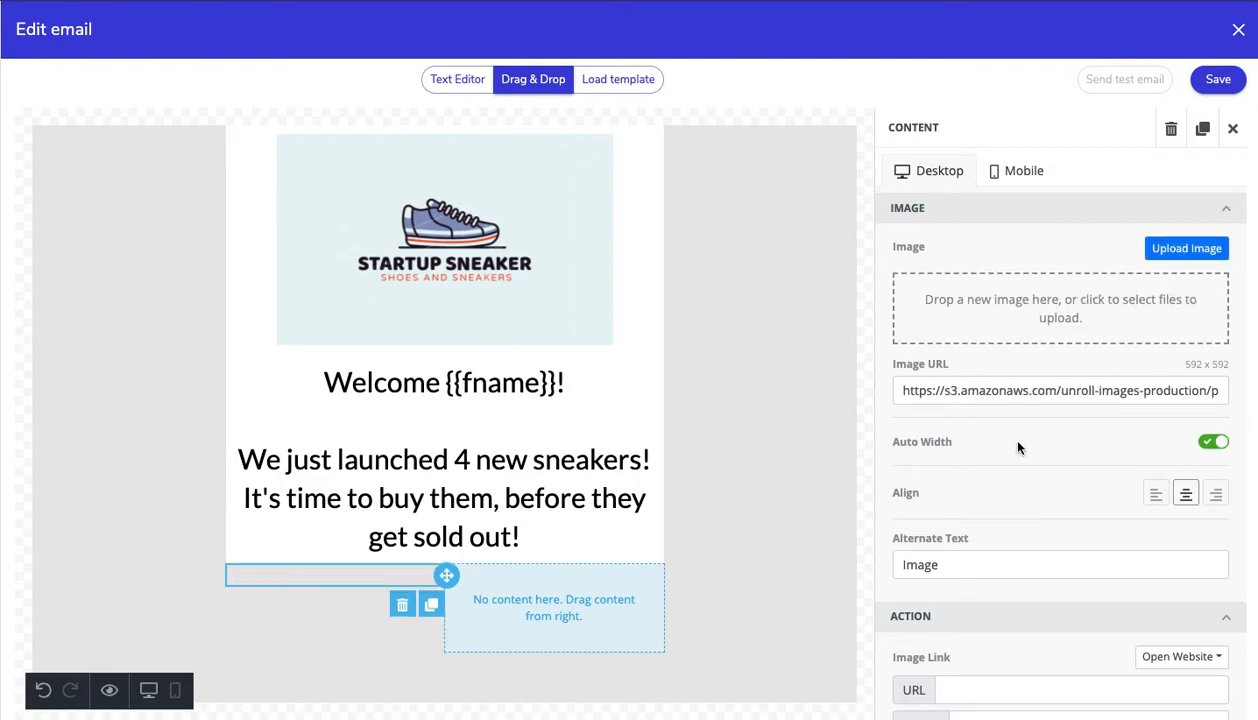
{"action": "scroll", "coordinate": [556, 665], "scroll_direction": "down", "scroll_amount": 2}
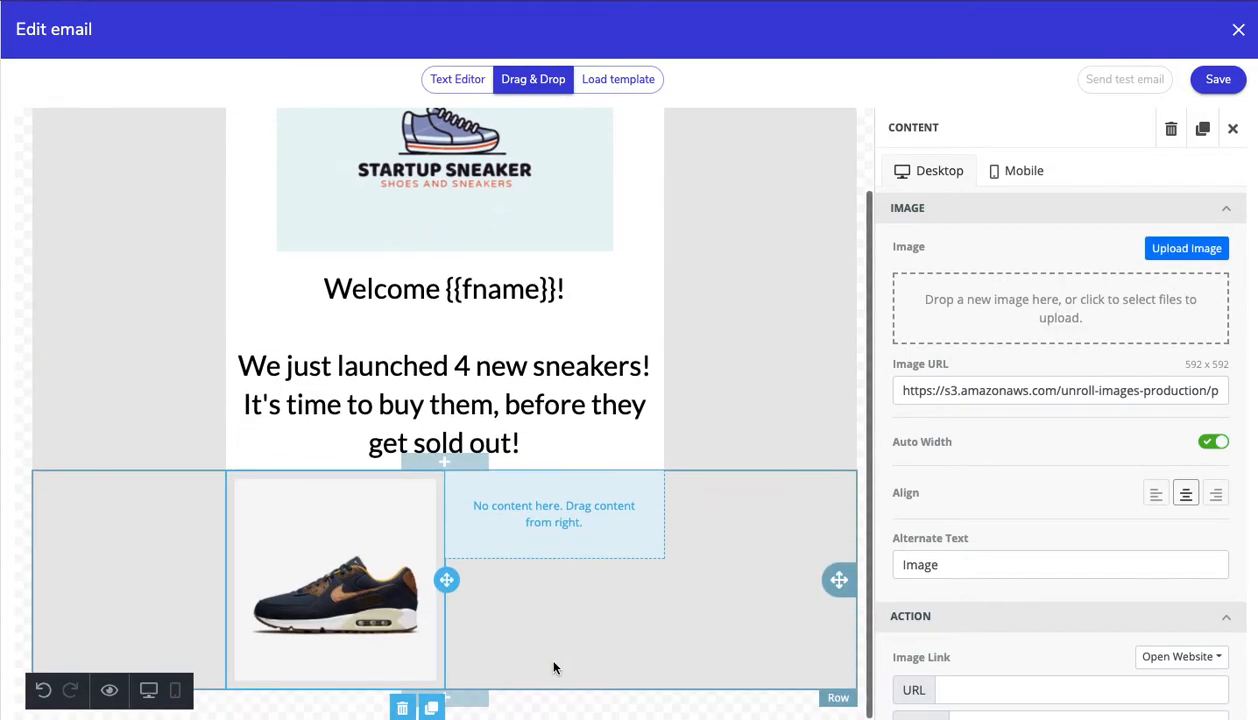
Add a heading, a text block and a button, stacked in that order, to the column beside the shoe image.
{"action": "left_click", "coordinate": [576, 531]}
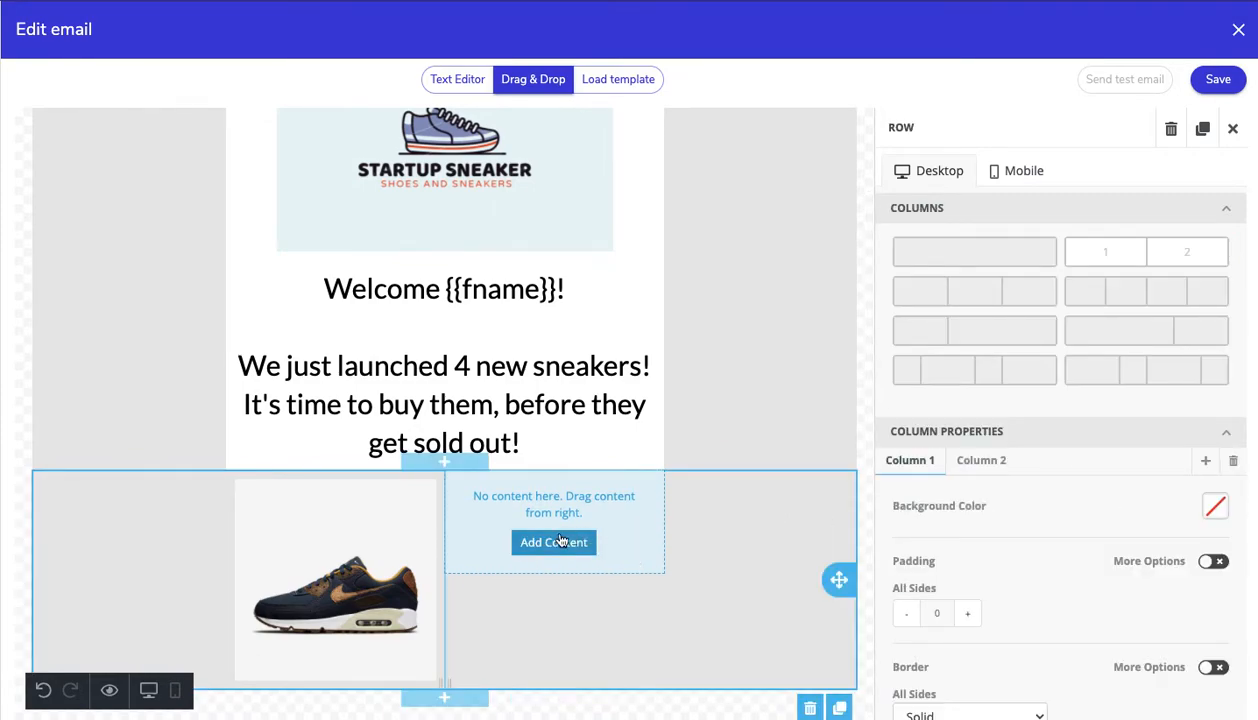
{"action": "left_click", "coordinate": [553, 542]}
{"action": "left_click_drag", "start_coordinate": [881, 300], "coordinate": [570, 530]}
{"action": "left_click_drag", "start_coordinate": [1031, 366], "coordinate": [553, 582]}
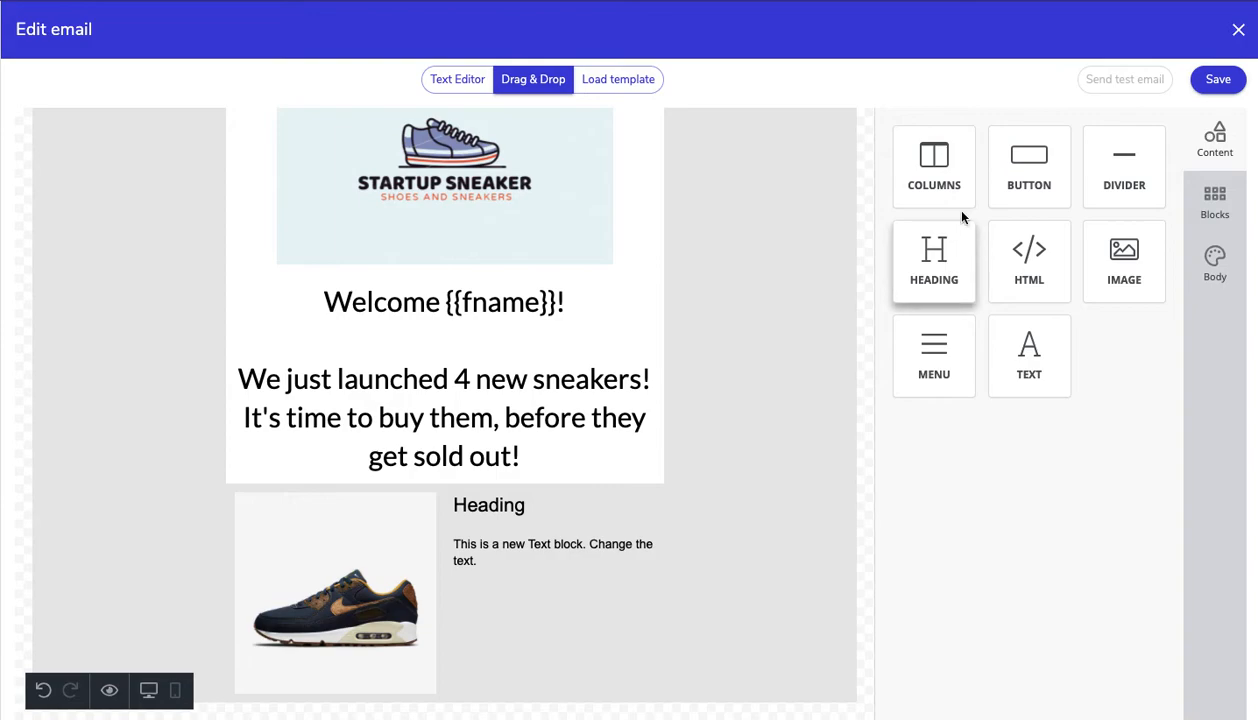
{"action": "left_click_drag", "start_coordinate": [1002, 191], "coordinate": [612, 565]}
{"action": "left_click", "coordinate": [572, 514]}
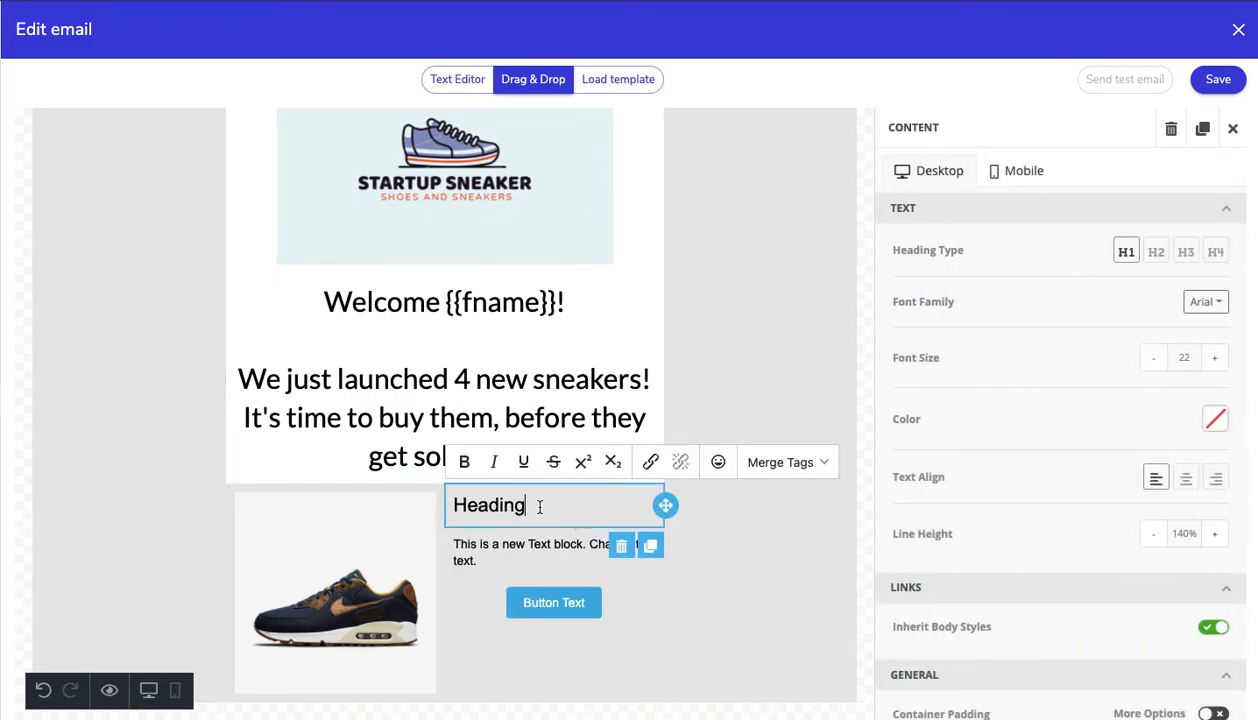
{"action": "double_click", "coordinate": [542, 506]}
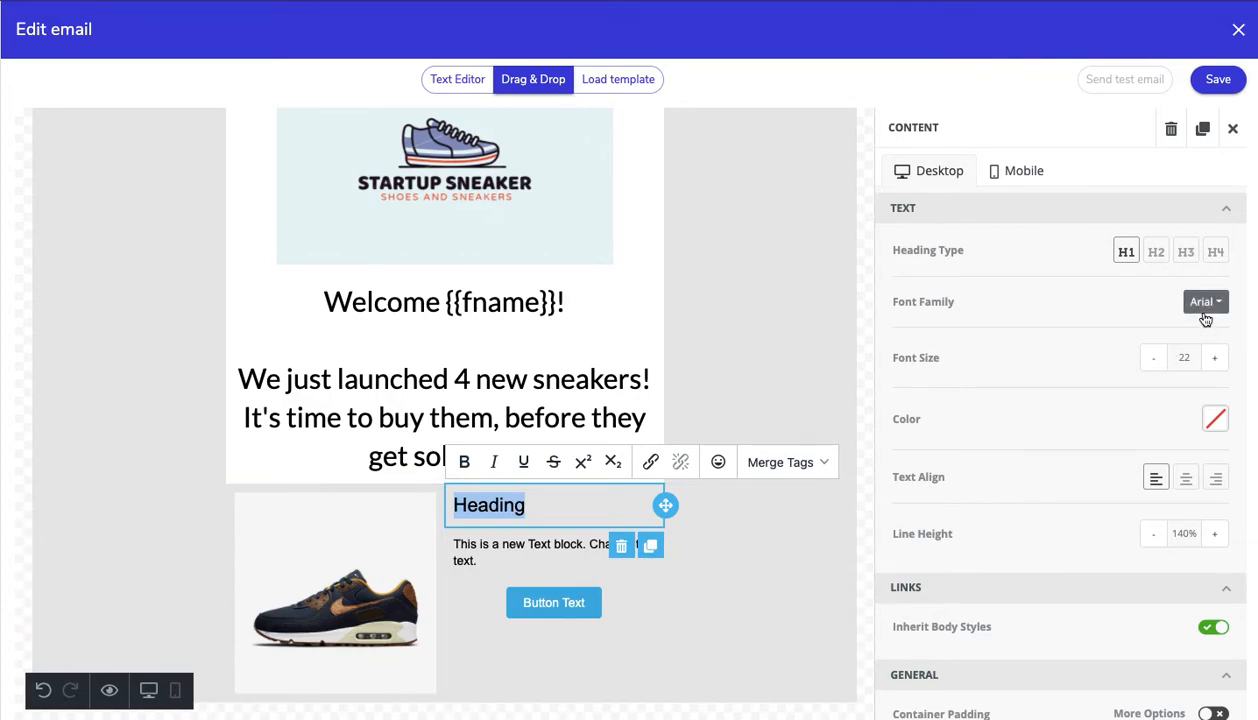
{"action": "left_click", "coordinate": [1234, 129]}
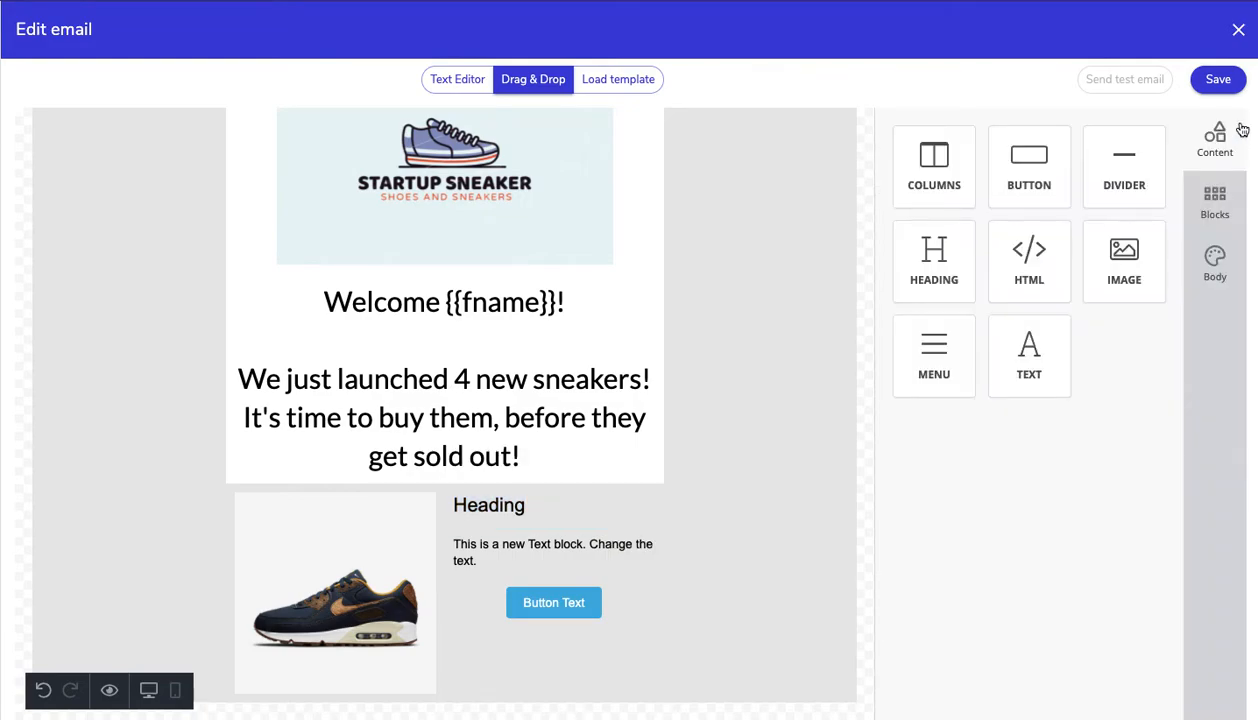
Set the font family for the whole email body to Lato.
{"action": "left_click", "coordinate": [1208, 266]}
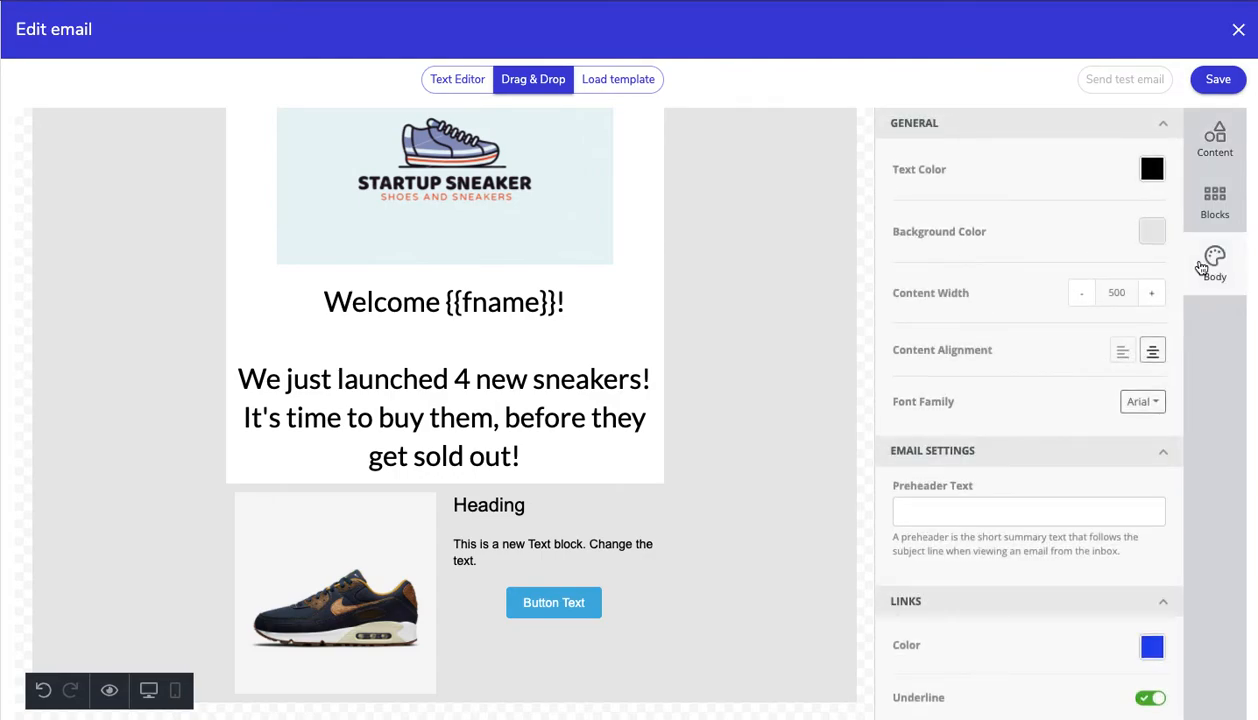
{"action": "left_click", "coordinate": [1140, 401]}
{"action": "scroll", "coordinate": [1100, 511], "scroll_direction": "down", "scroll_amount": 5}
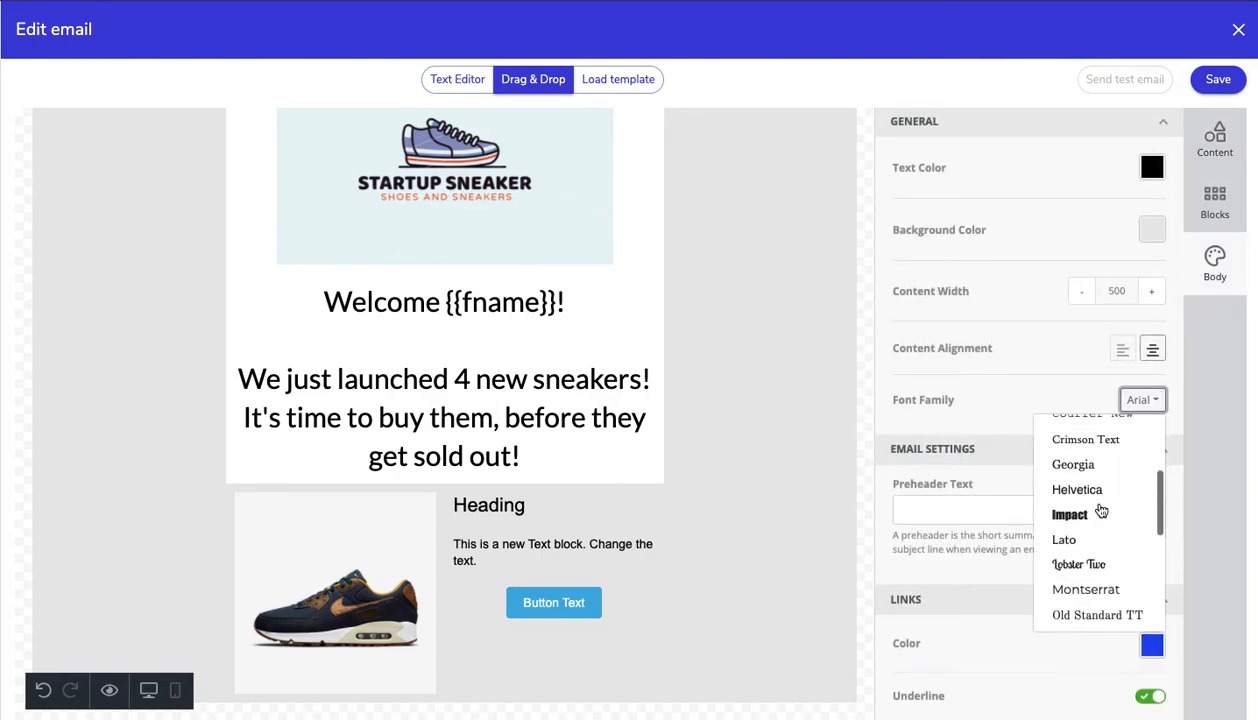
{"action": "left_click", "coordinate": [1063, 522]}
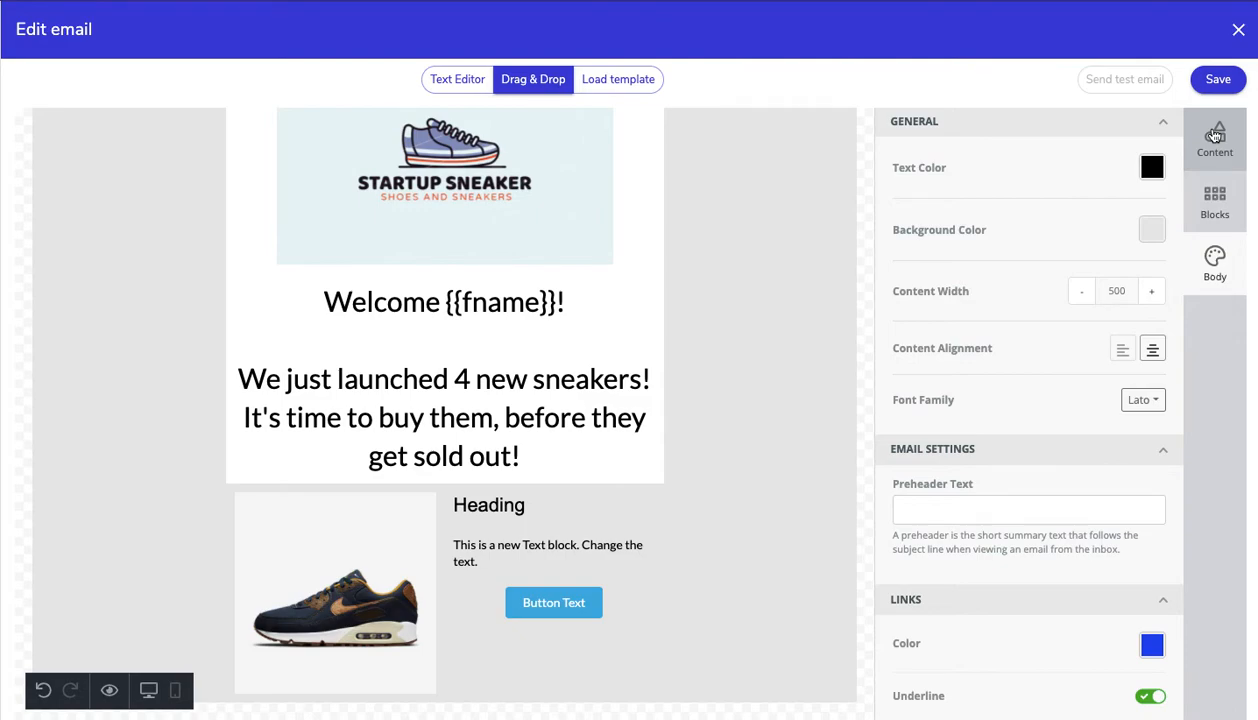
{"action": "left_click", "coordinate": [640, 500]}
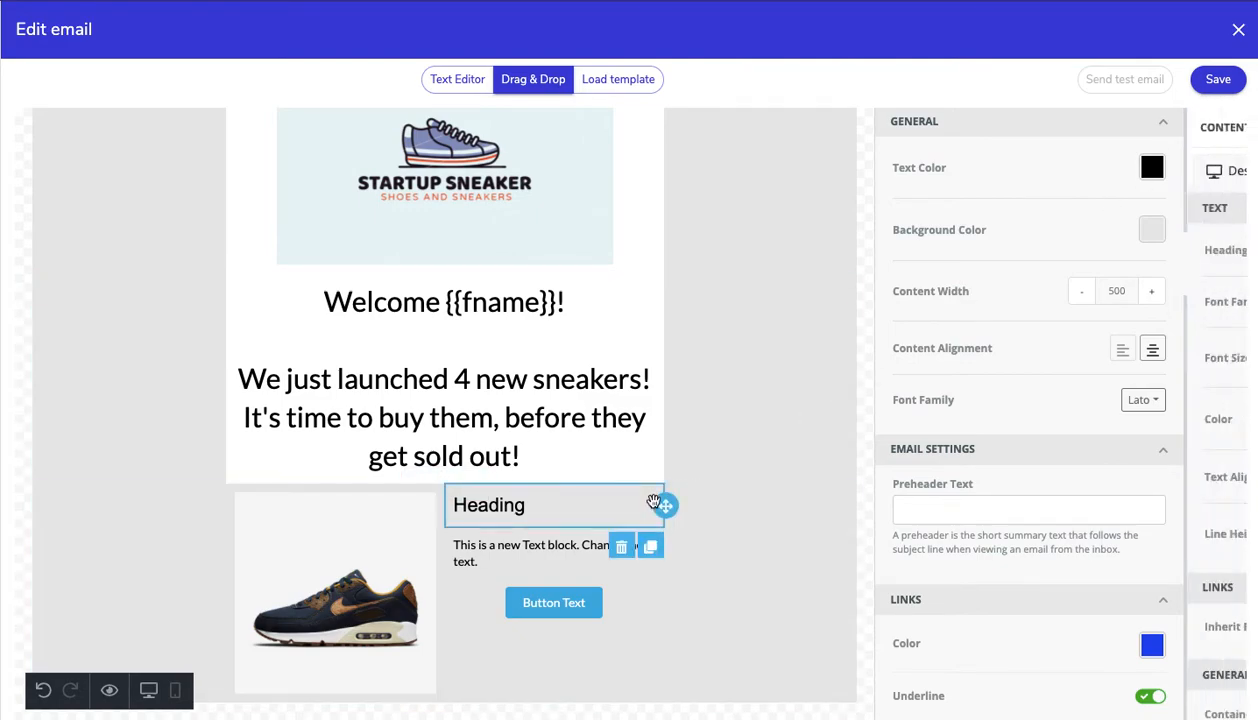
{"action": "left_click", "coordinate": [542, 548]}
{"action": "left_click", "coordinate": [562, 506]}
{"action": "left_click", "coordinate": [563, 517]}
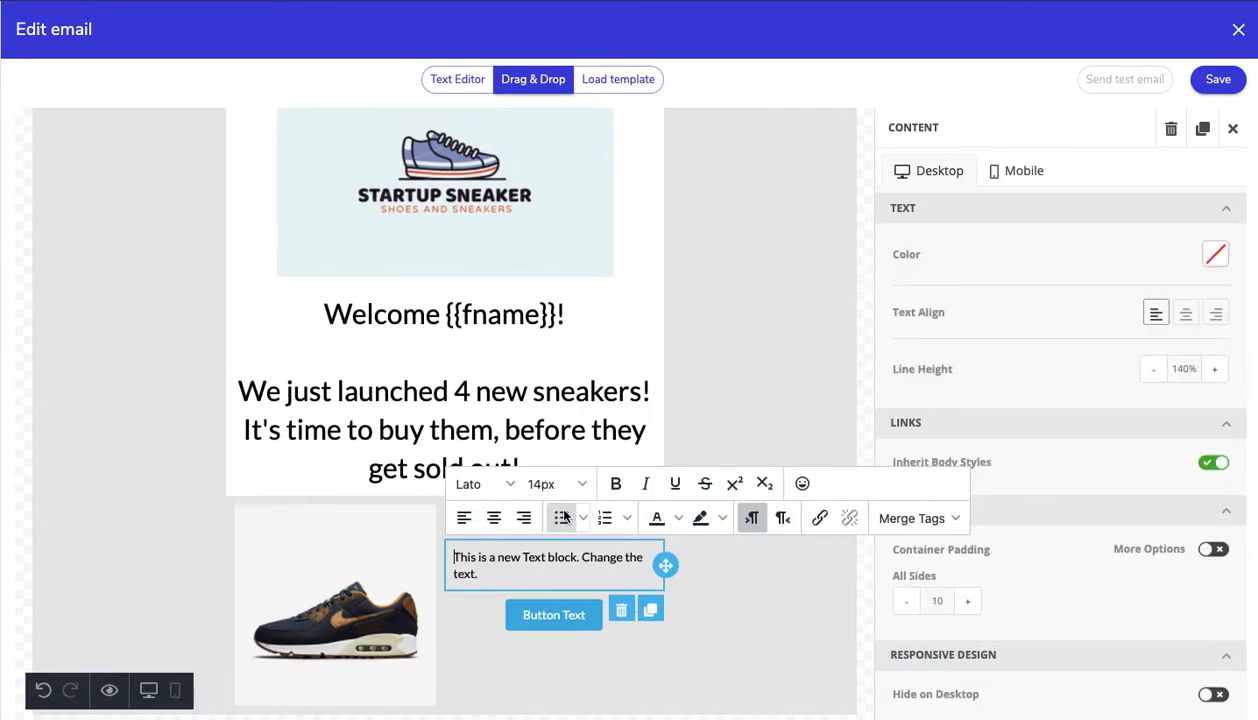
{"action": "left_click", "coordinate": [785, 355]}
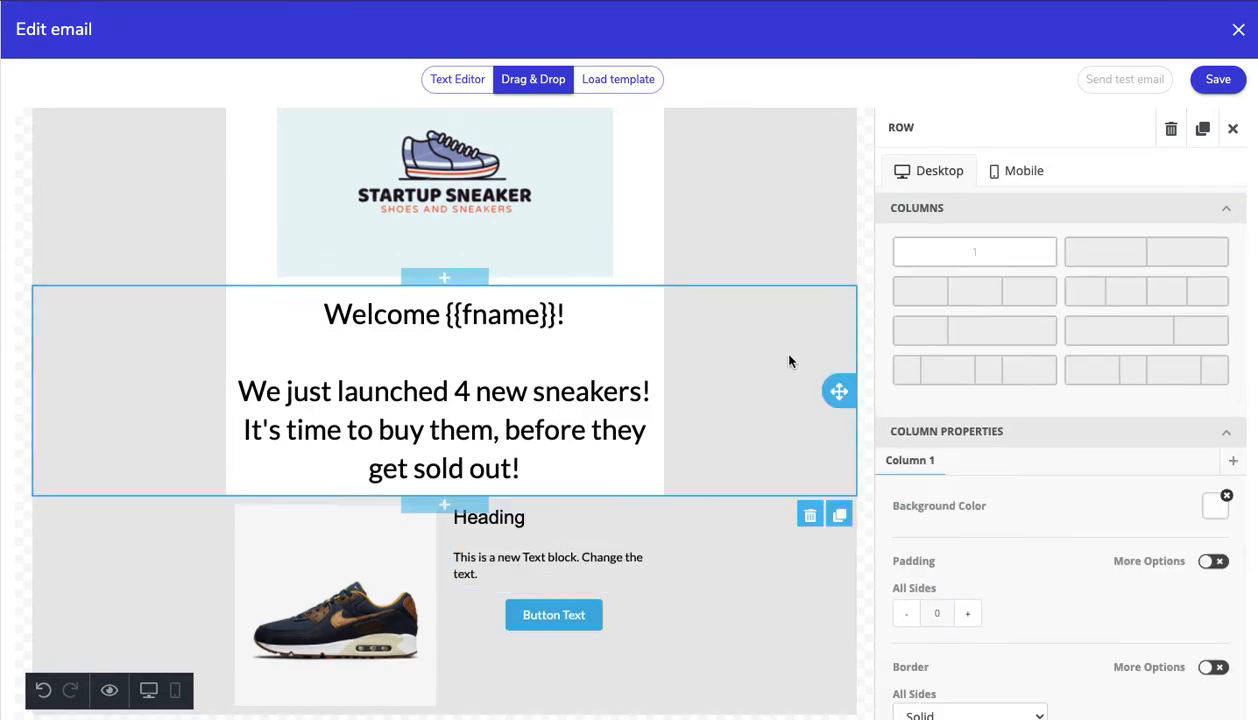
Replace the placeholder heading beside the shoe image with "Nike Air Max 03".
{"action": "left_click", "coordinate": [605, 515]}
{"action": "double_click", "coordinate": [586, 521]}
{"action": "type", "text": "Nike Air Max 03"}
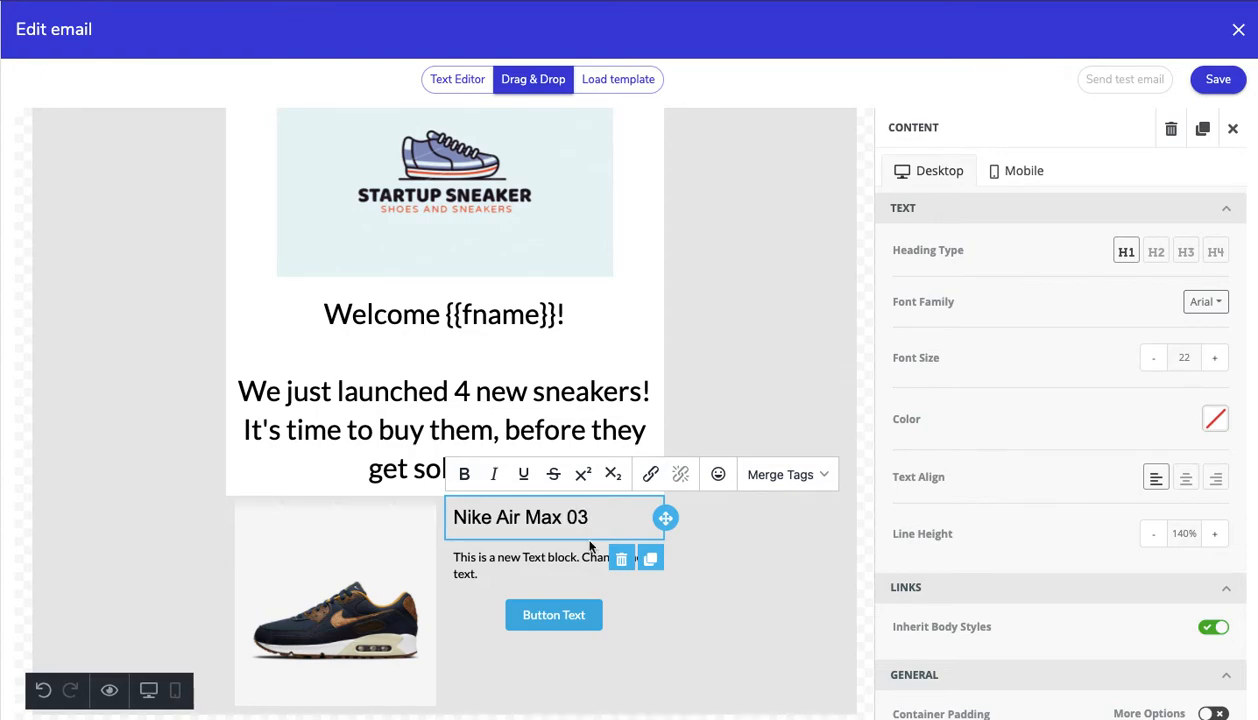
Center the product heading and increase its font size to 28.
{"action": "left_click", "coordinate": [1185, 478]}
{"action": "left_click", "coordinate": [1227, 358]}
{"action": "left_click", "coordinate": [1227, 358]}
{"action": "left_click", "coordinate": [1227, 358]}
{"action": "left_click", "coordinate": [1227, 358]}
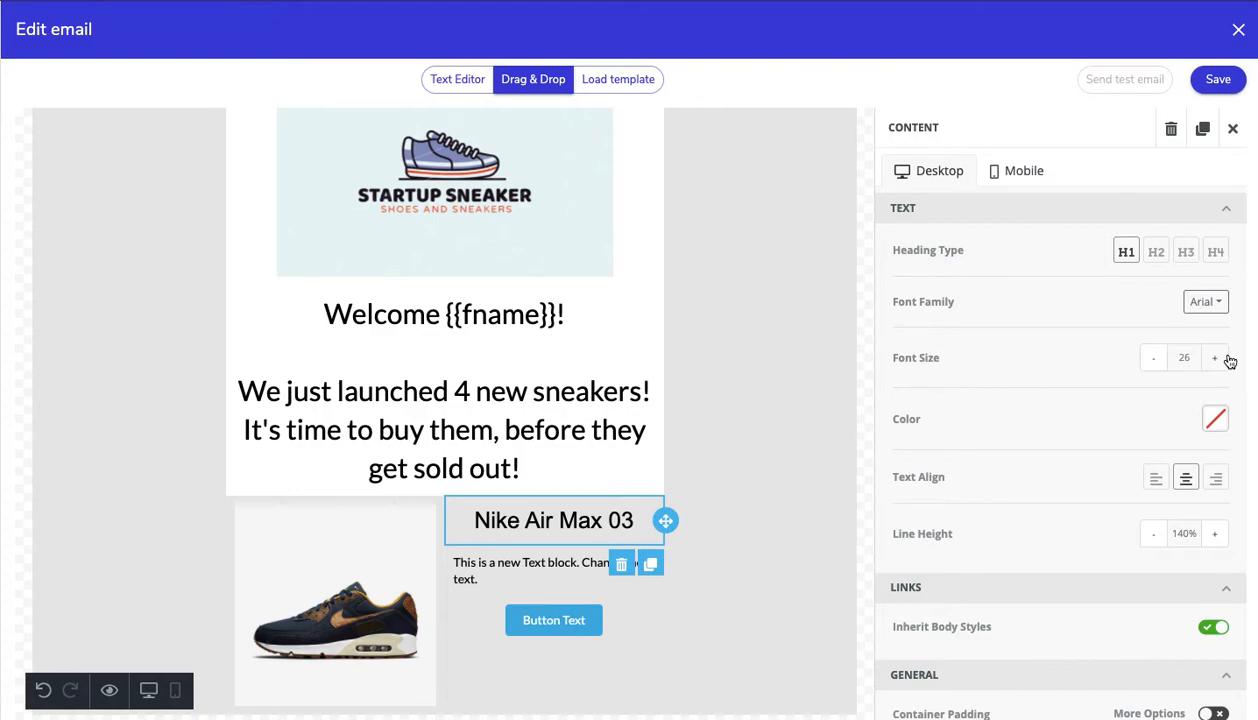
{"action": "left_click", "coordinate": [1227, 358]}
{"action": "left_click", "coordinate": [1227, 358]}
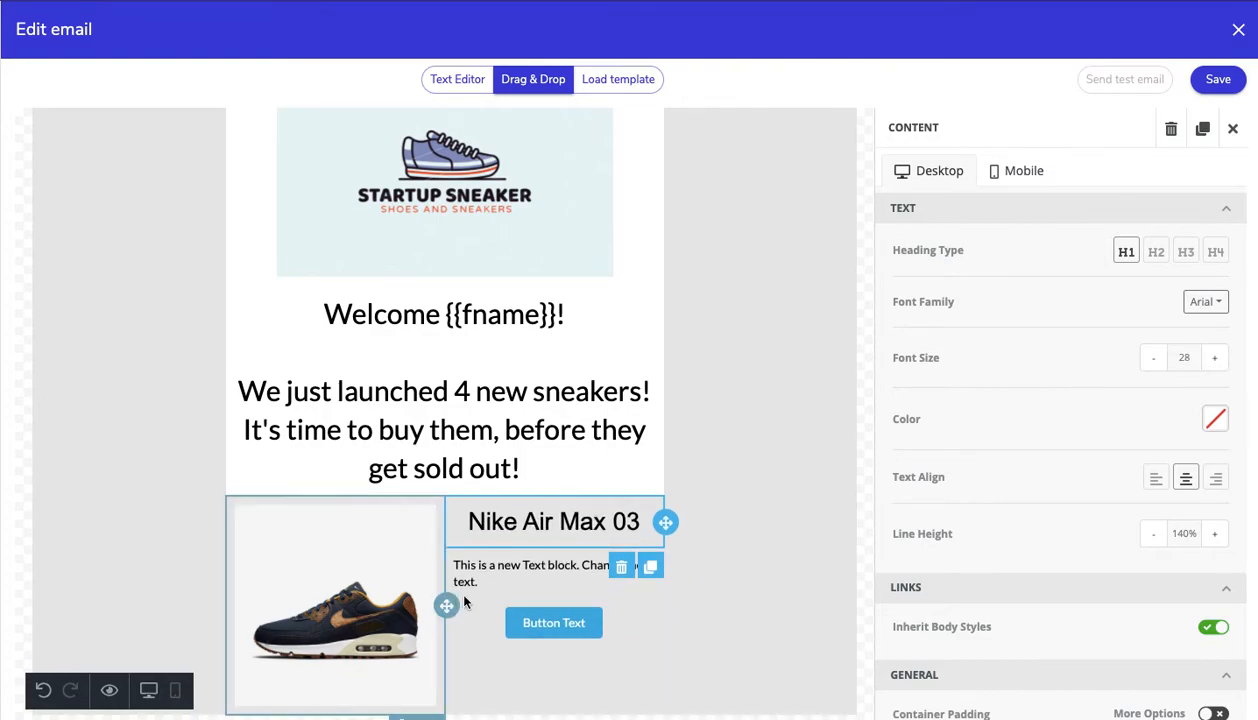
Replace the placeholder text under the product heading with "This is a limited edition model launched in 2003!".
{"action": "left_click", "coordinate": [536, 576]}
{"action": "key", "text": "ctrl+a"}
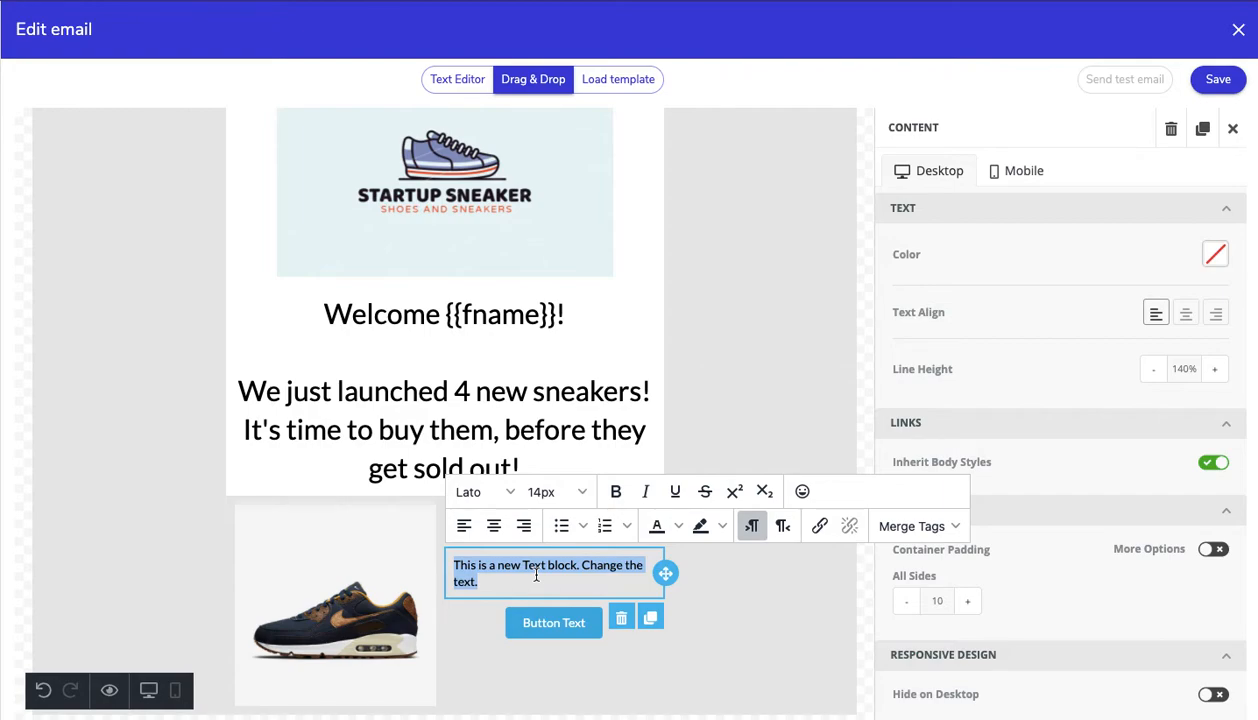
{"action": "type", "text": "This is a limited edition model"}
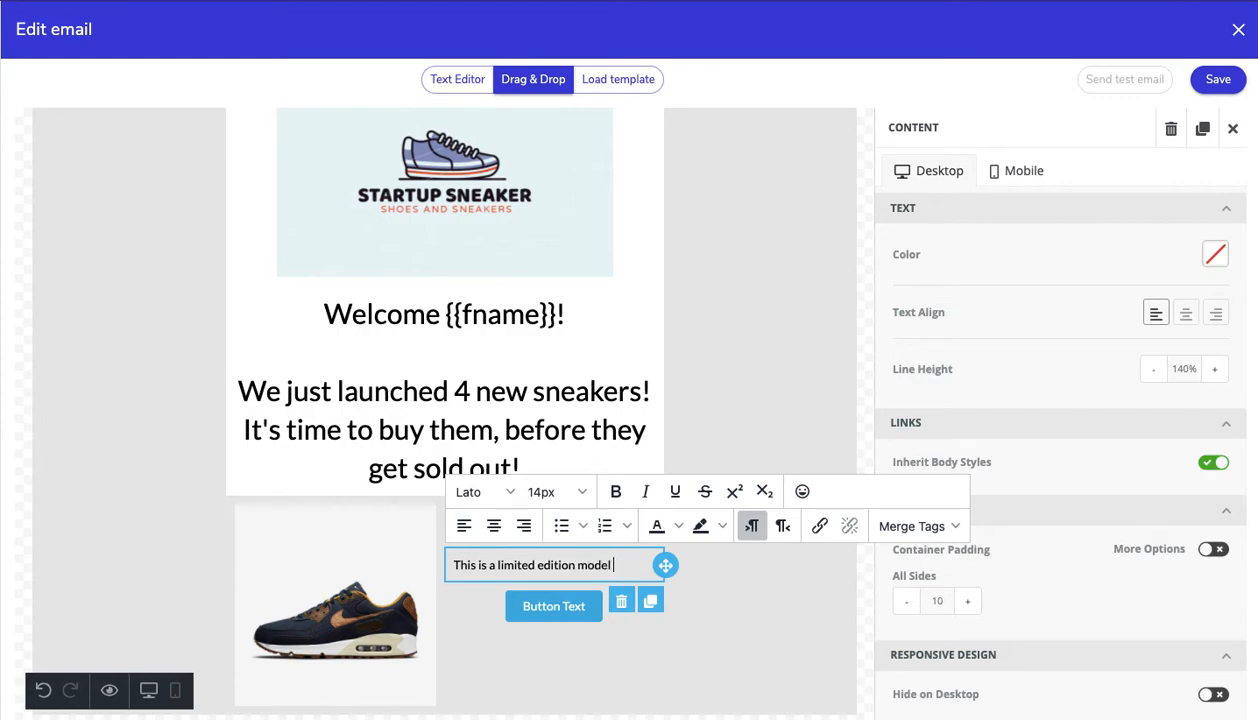
{"action": "type", "text": "hed in 2003!"}
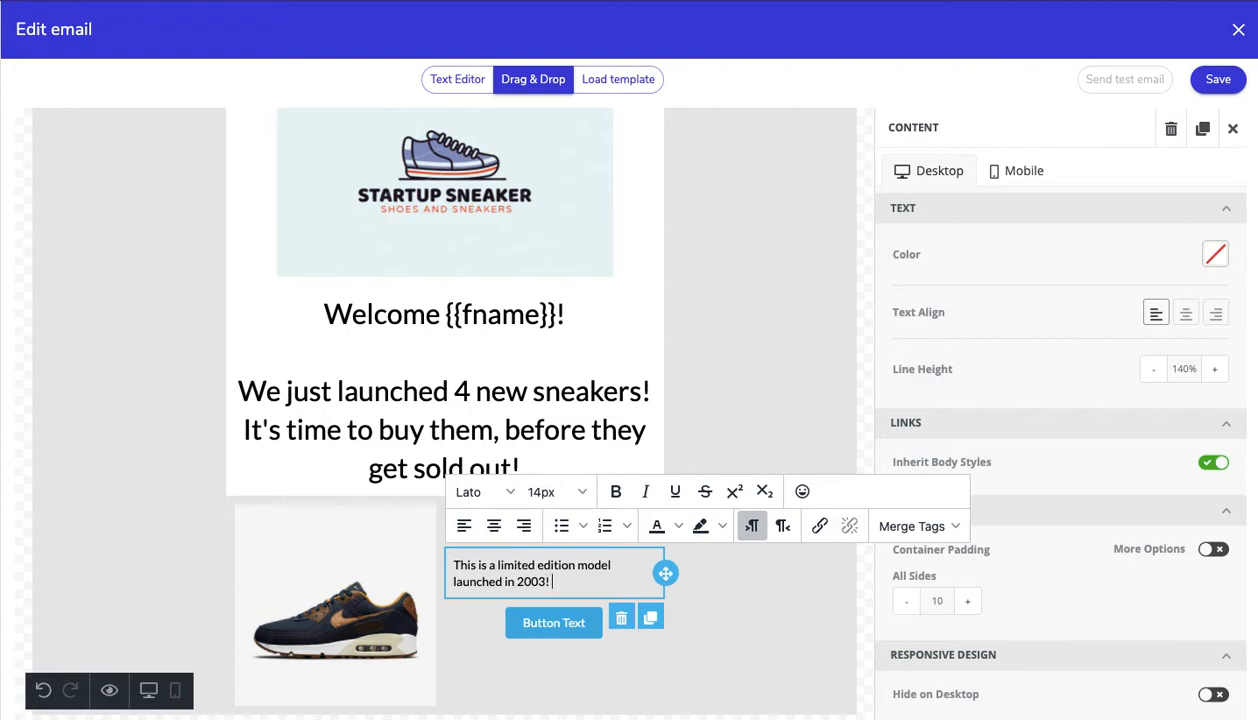
{"action": "left_click", "coordinate": [496, 622]}
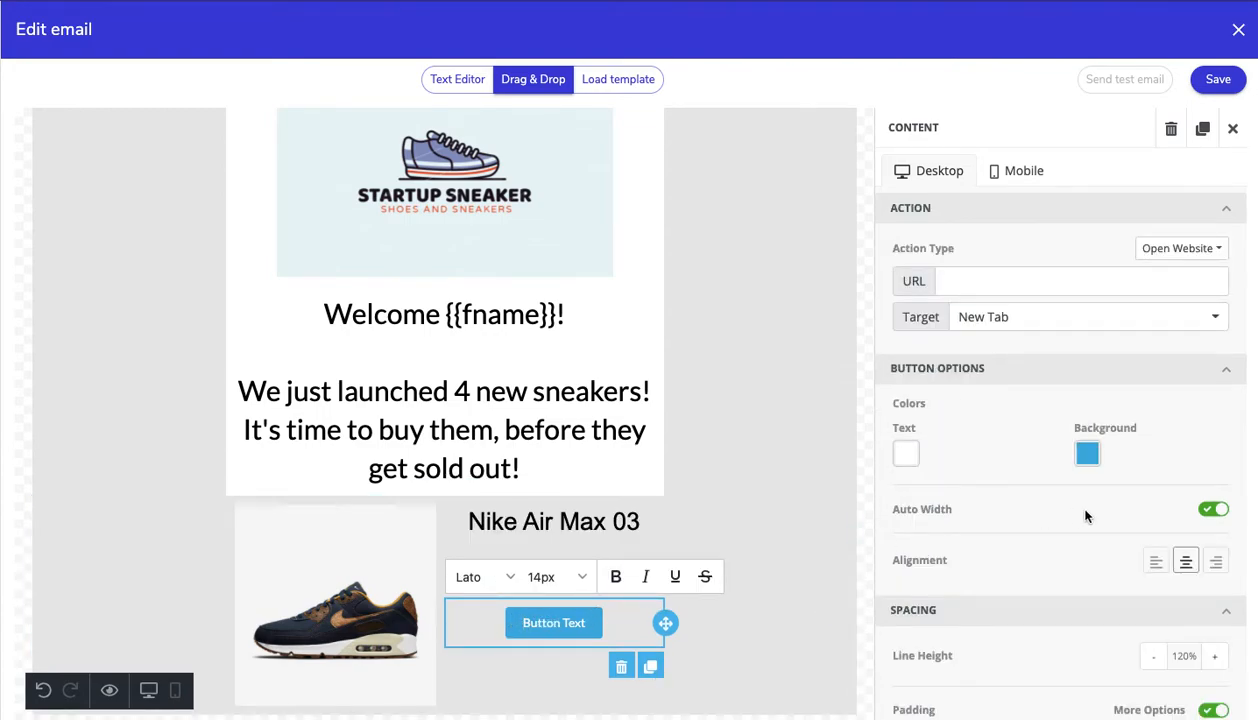
Try to set the product description's font size to 20px.
{"action": "left_click", "coordinate": [618, 560]}
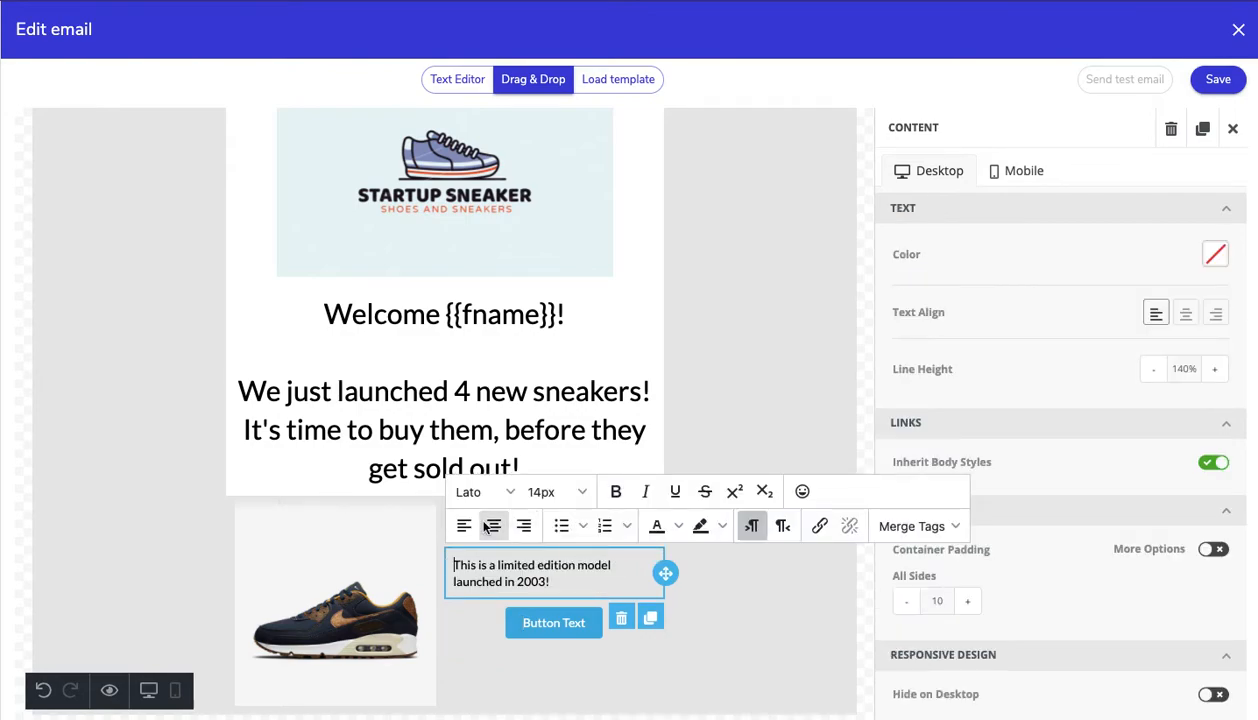
{"action": "left_click", "coordinate": [570, 491]}
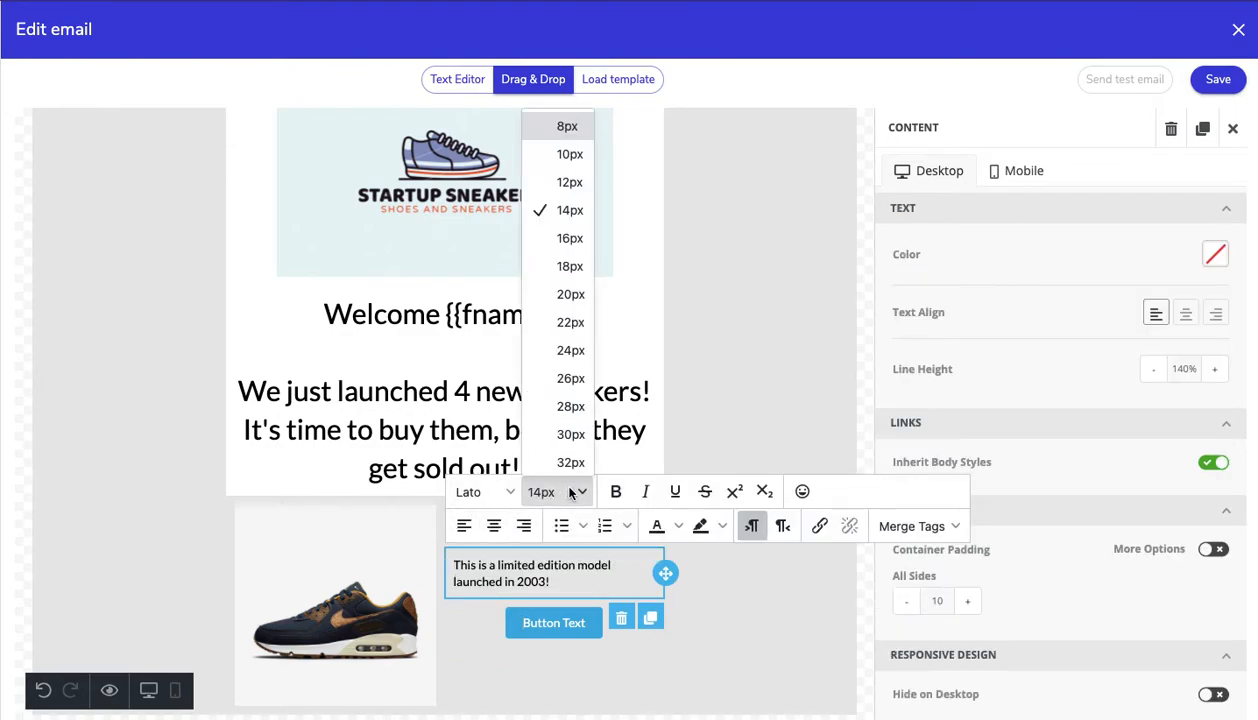
{"action": "left_click", "coordinate": [562, 291]}
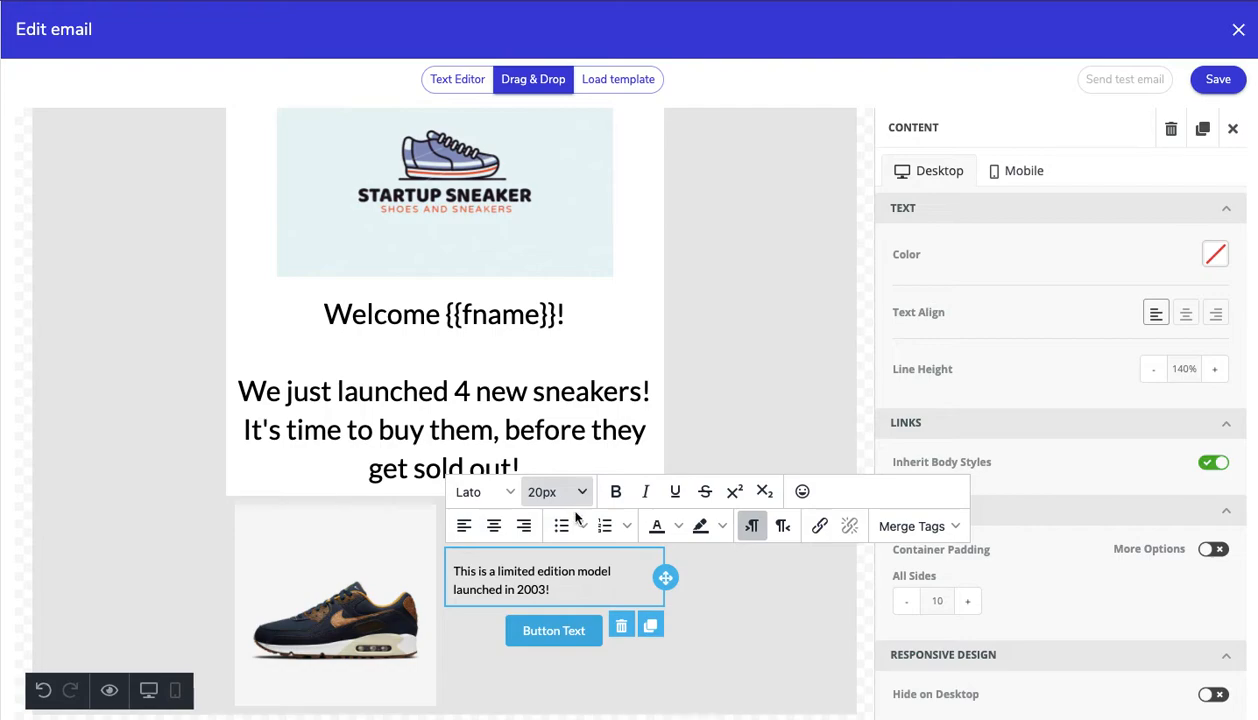
Select the whole product description and set its font size to 20px.
{"action": "left_click", "coordinate": [564, 584]}
{"action": "triple_click", "coordinate": [572, 575]}
{"action": "left_click", "coordinate": [582, 488]}
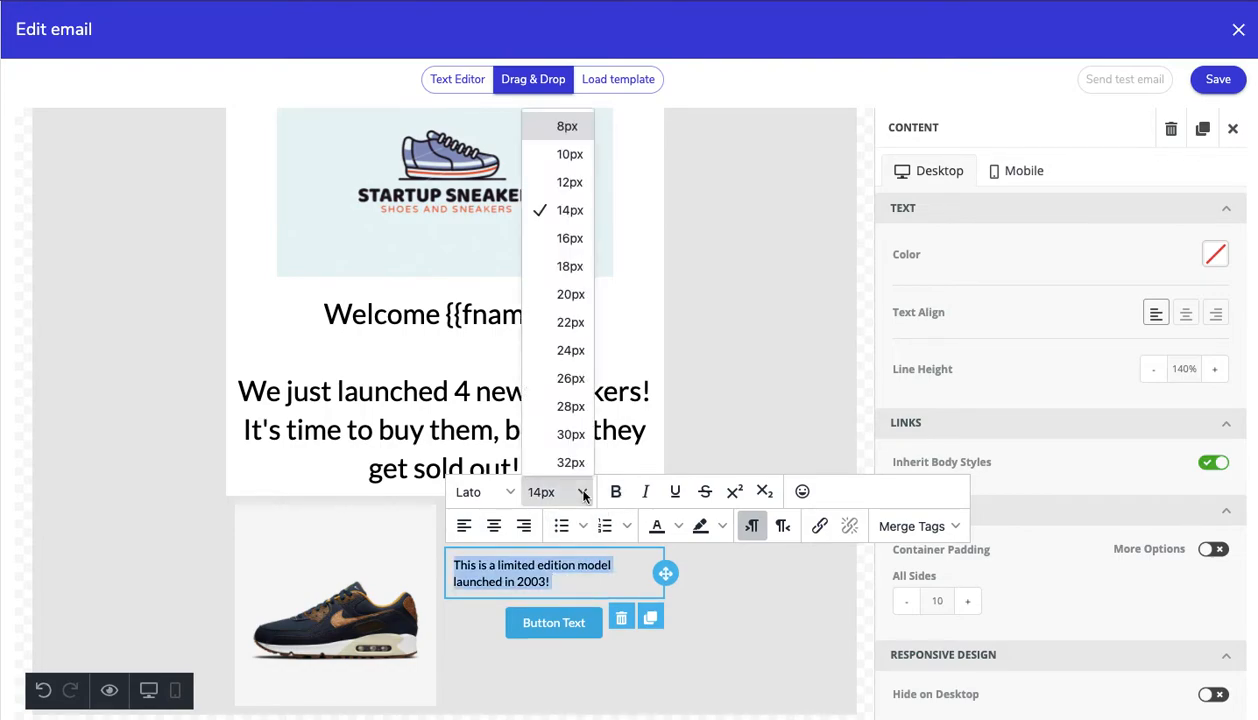
{"action": "left_click", "coordinate": [562, 293]}
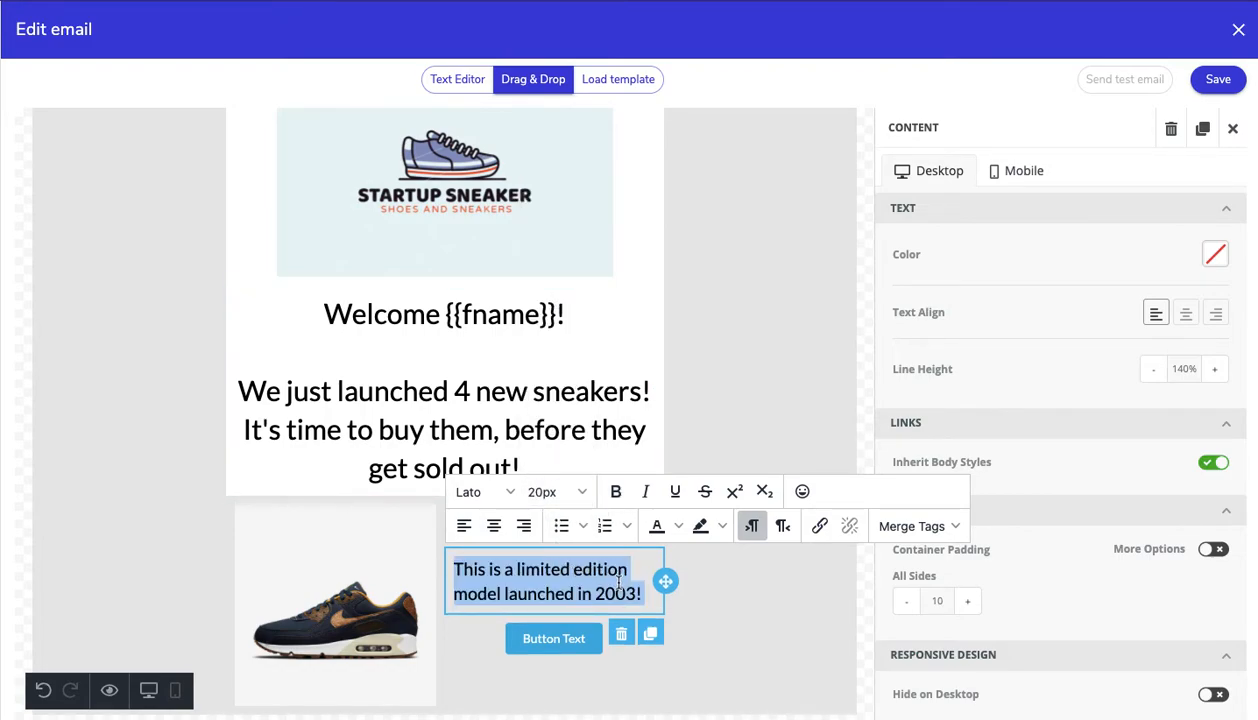
{"action": "left_click", "coordinate": [700, 592]}
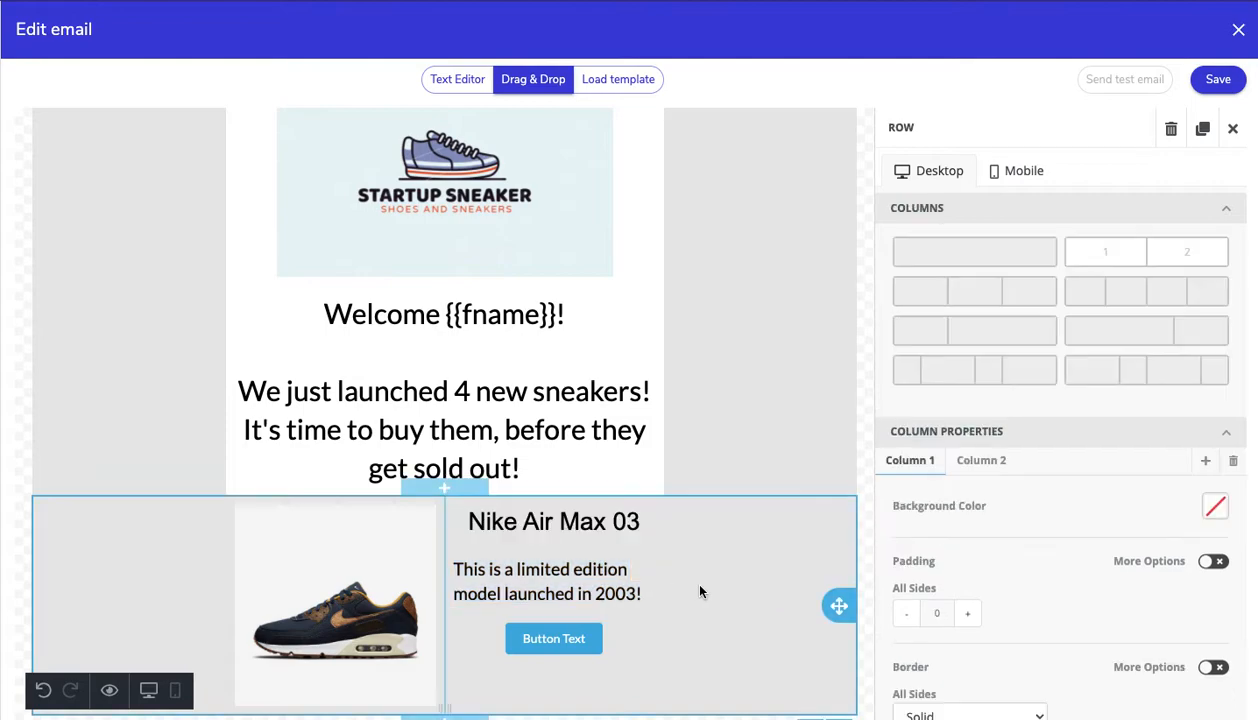
Replace the product button's label with "Buy Now!" and set its font size to 26px.
{"action": "left_click", "coordinate": [485, 648]}
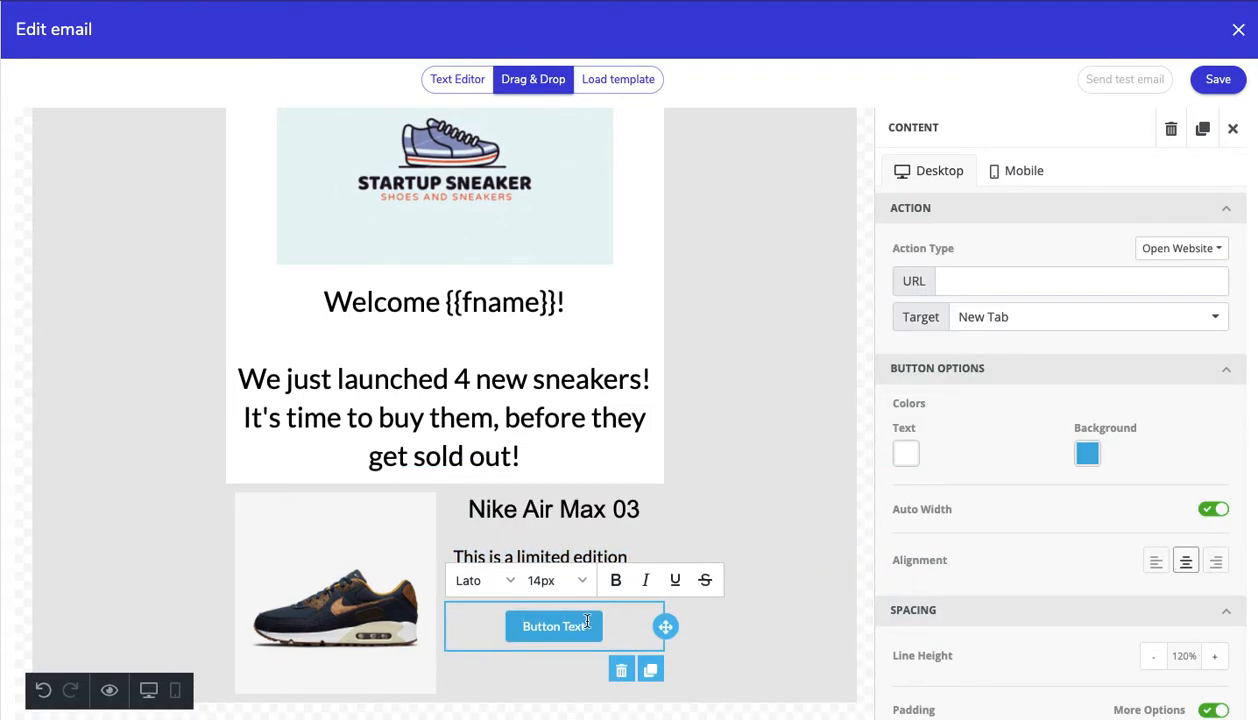
{"action": "key", "text": "ctrl+a"}
{"action": "type", "text": "Bu"}
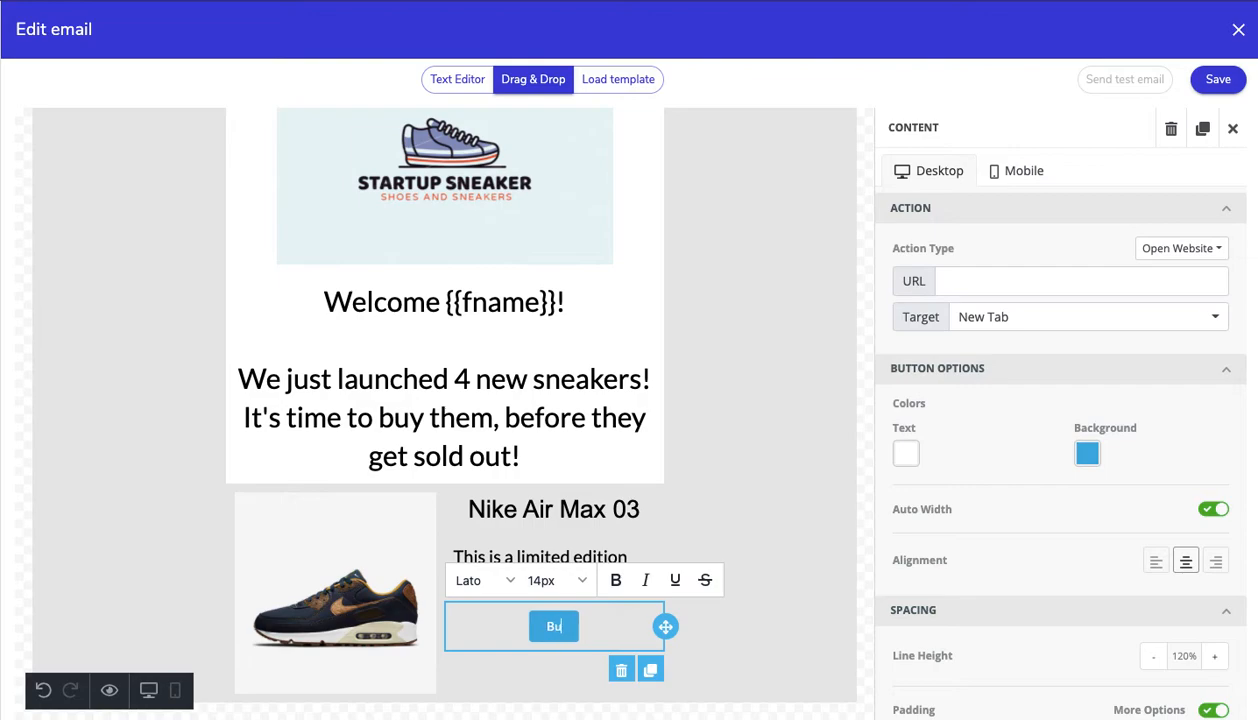
{"action": "type", "text": "y Now!"}
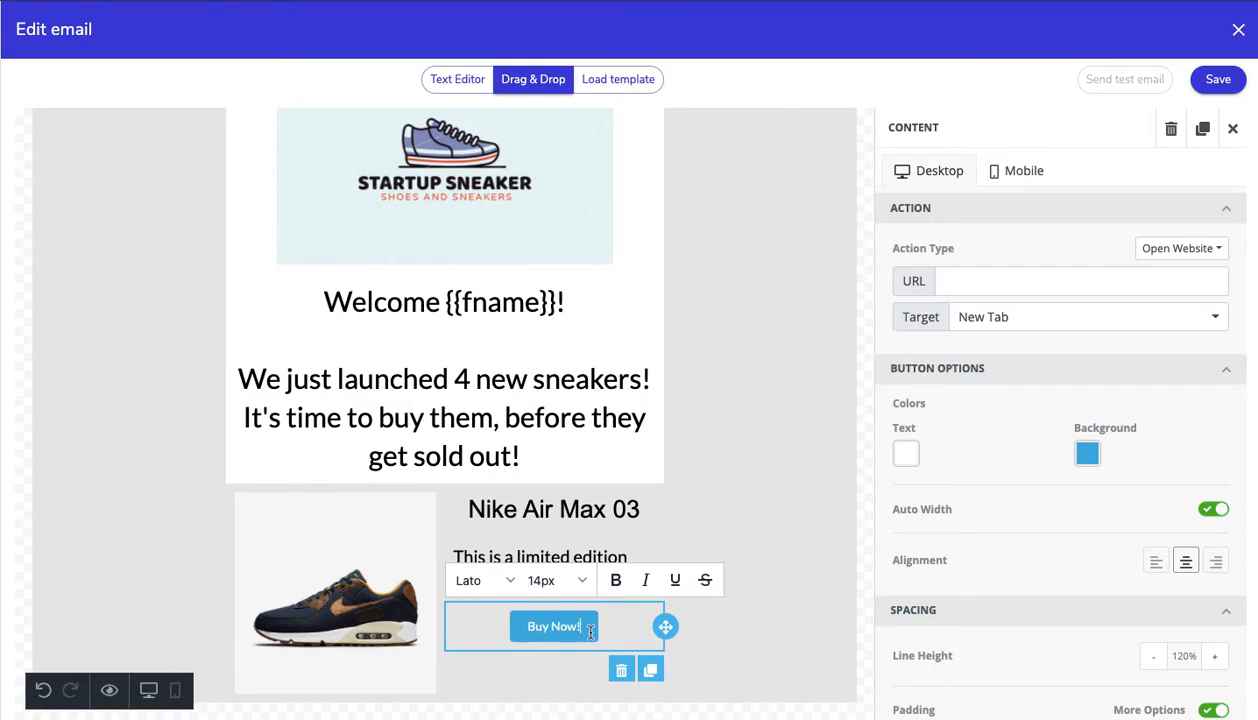
{"action": "left_click", "coordinate": [548, 580]}
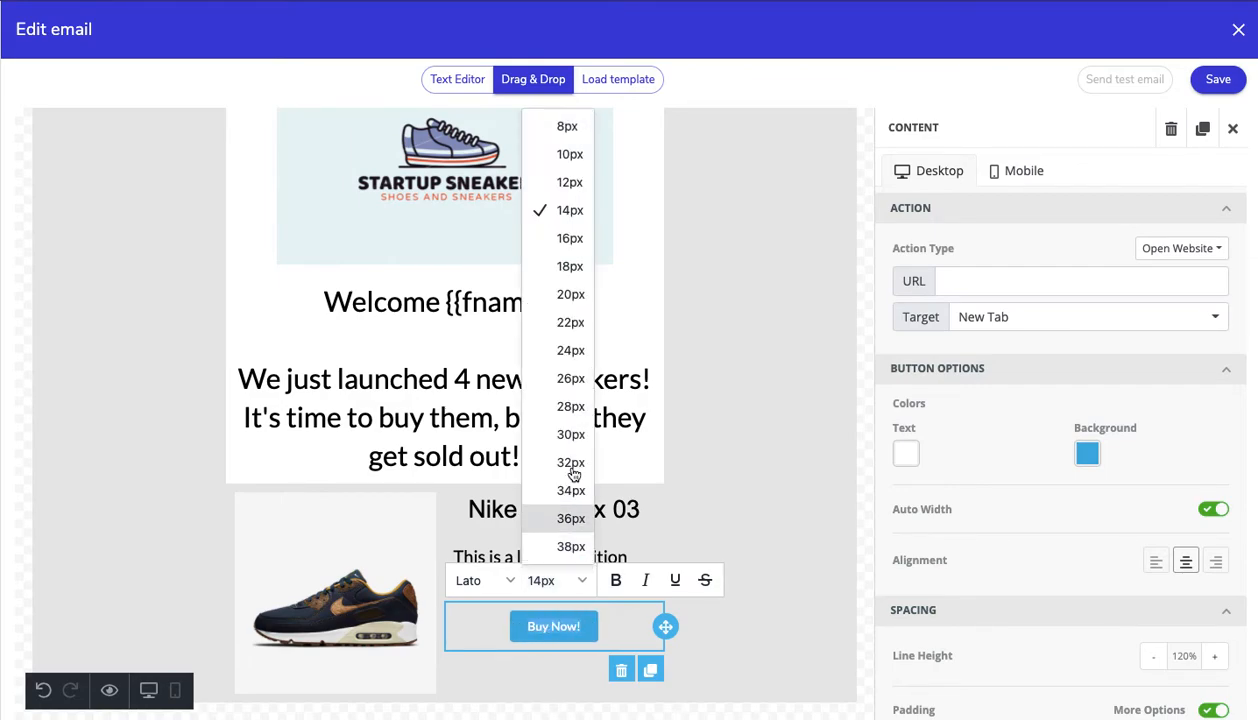
{"action": "left_click", "coordinate": [557, 386]}
{"action": "left_click", "coordinate": [710, 645]}
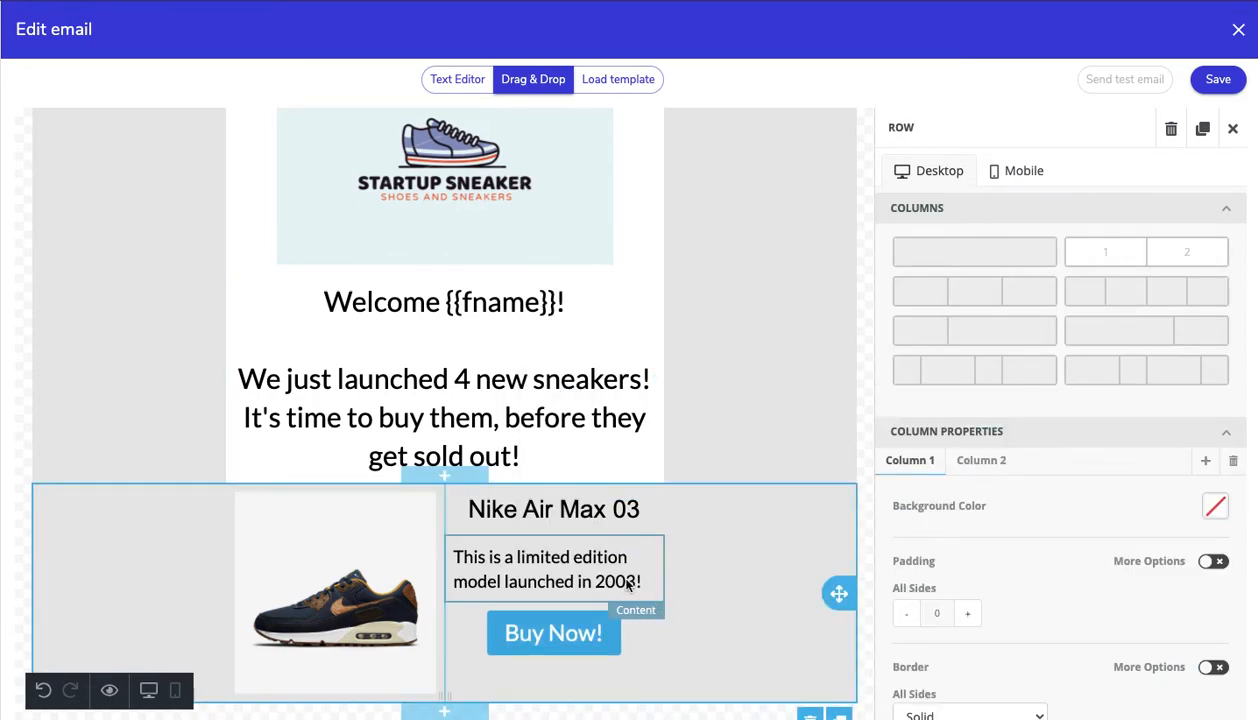
Set the Buy Now! button's background color to hex ED462F.
{"action": "left_click", "coordinate": [470, 626]}
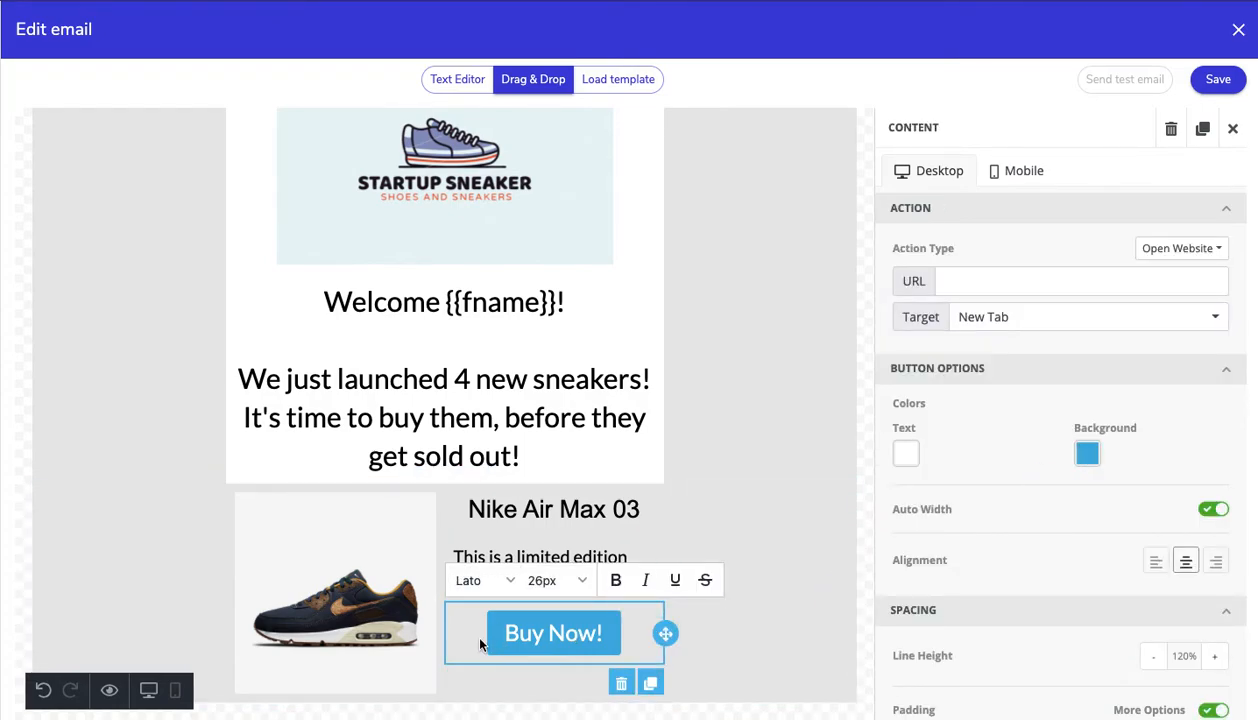
{"action": "left_click", "coordinate": [1097, 453]}
{"action": "double_click", "coordinate": [895, 607]}
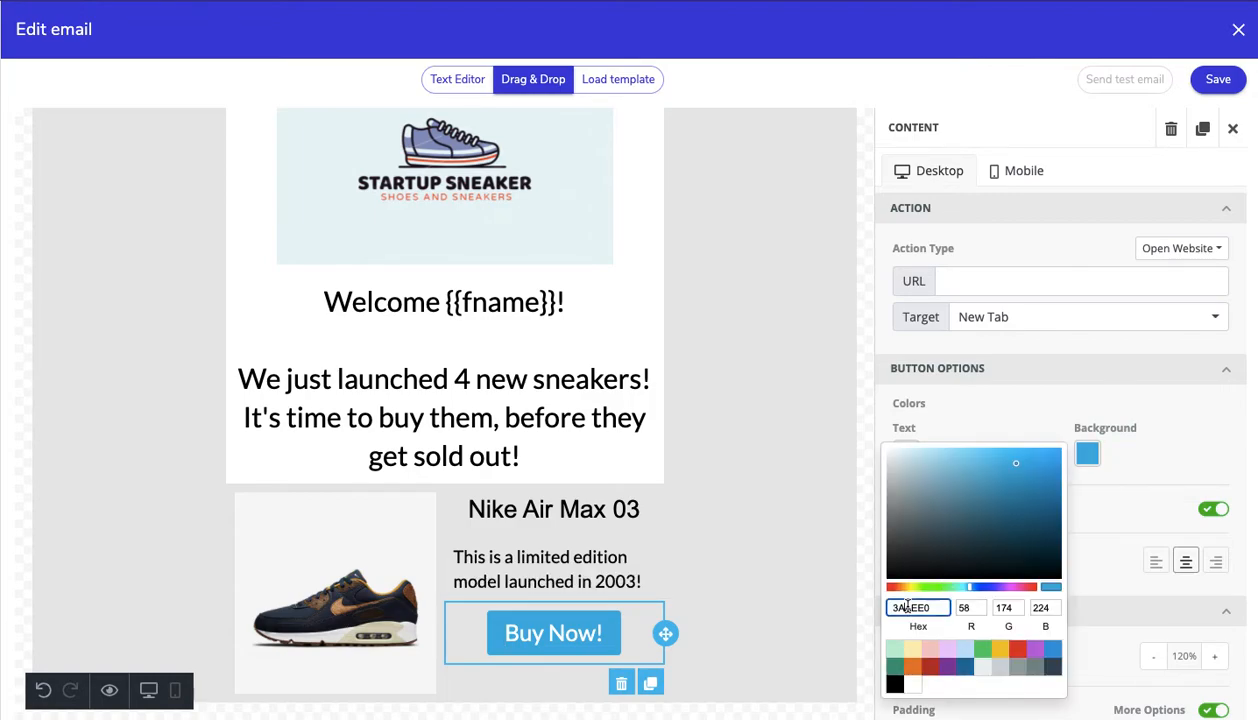
{"action": "type", "text": "ED462F"}
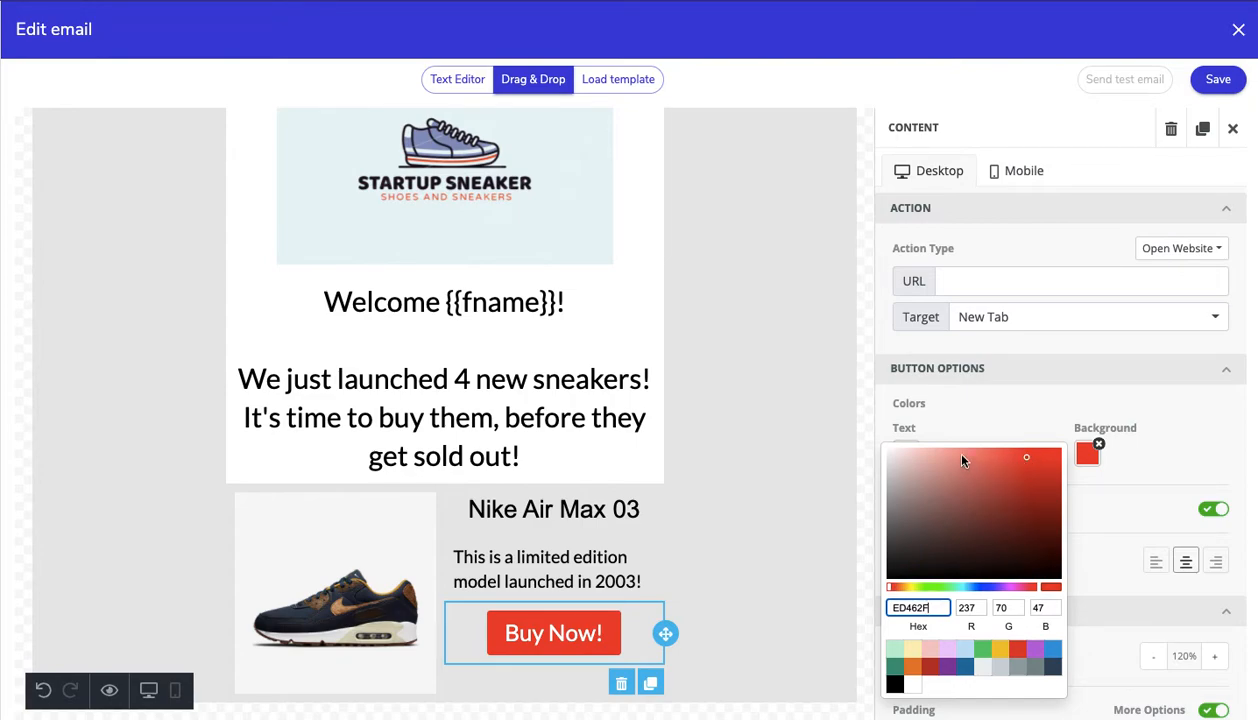
{"action": "left_click", "coordinate": [984, 378]}
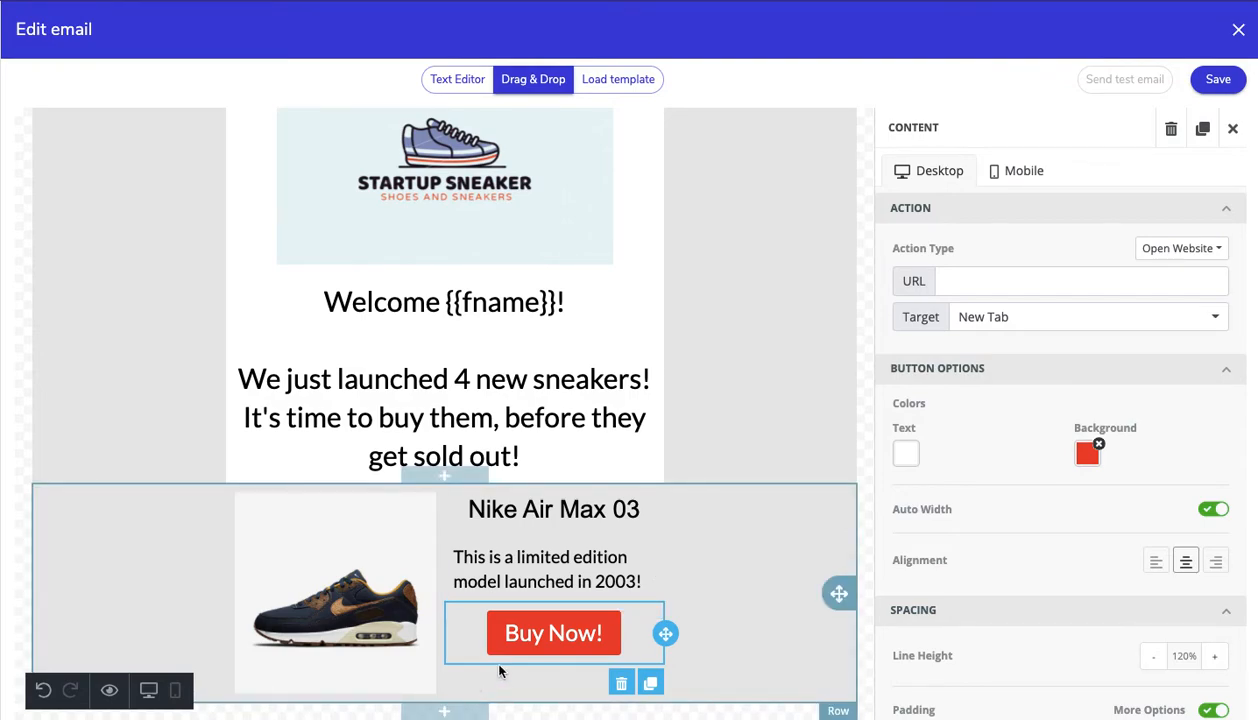
Add one blank line after the product description text.
{"action": "left_click", "coordinate": [624, 580]}
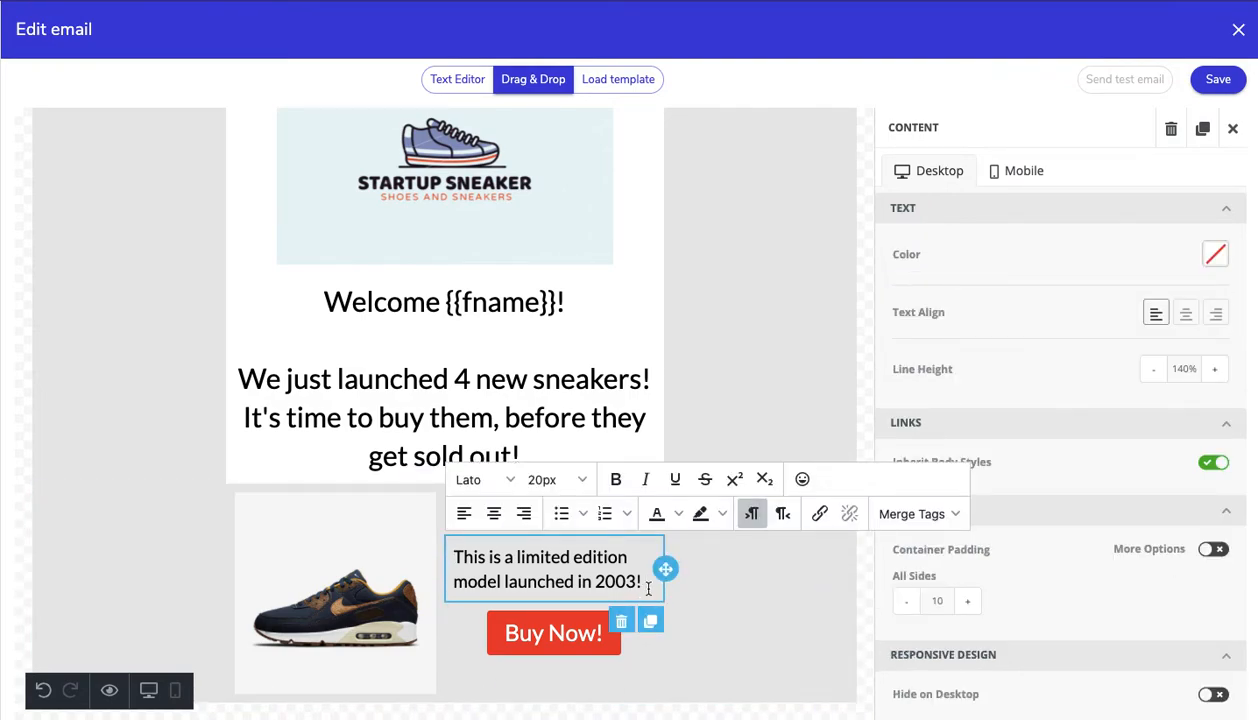
{"action": "key", "text": "Return"}
{"action": "key", "text": "Return"}
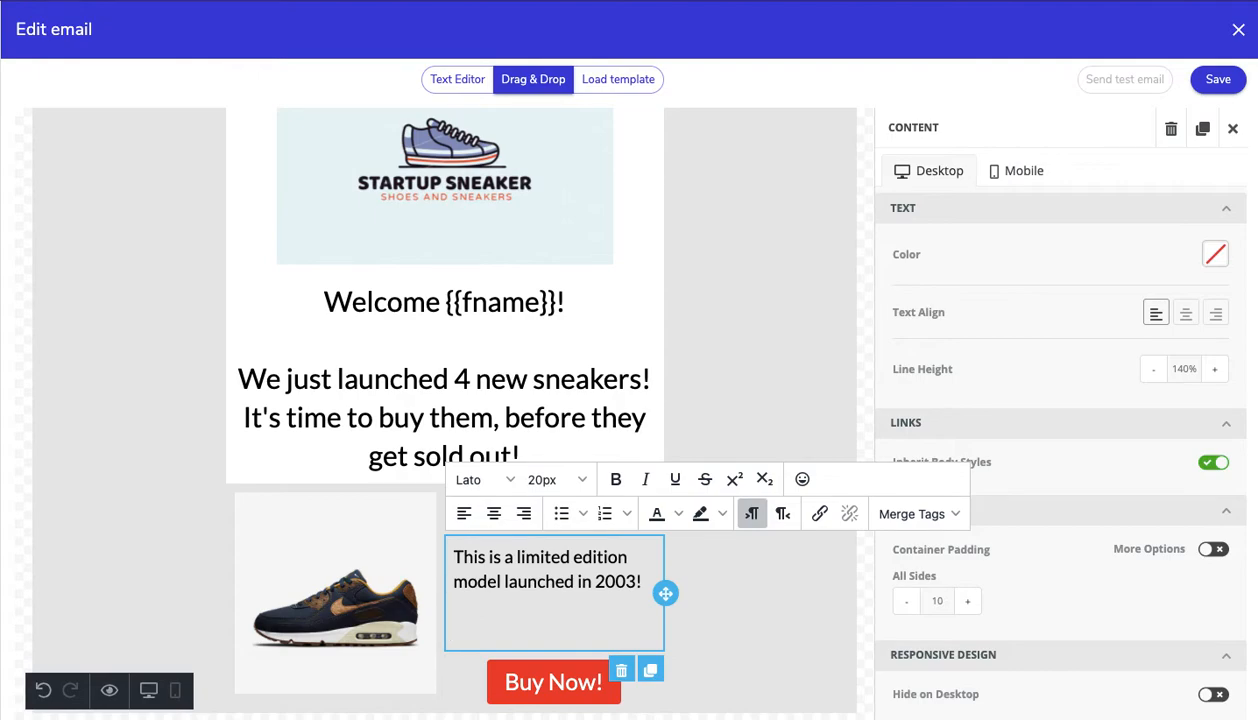
{"action": "key", "text": "BackSpace"}
Increase the Buy Now! button's container padding to 18 on all sides.
{"action": "left_click", "coordinate": [492, 647]}
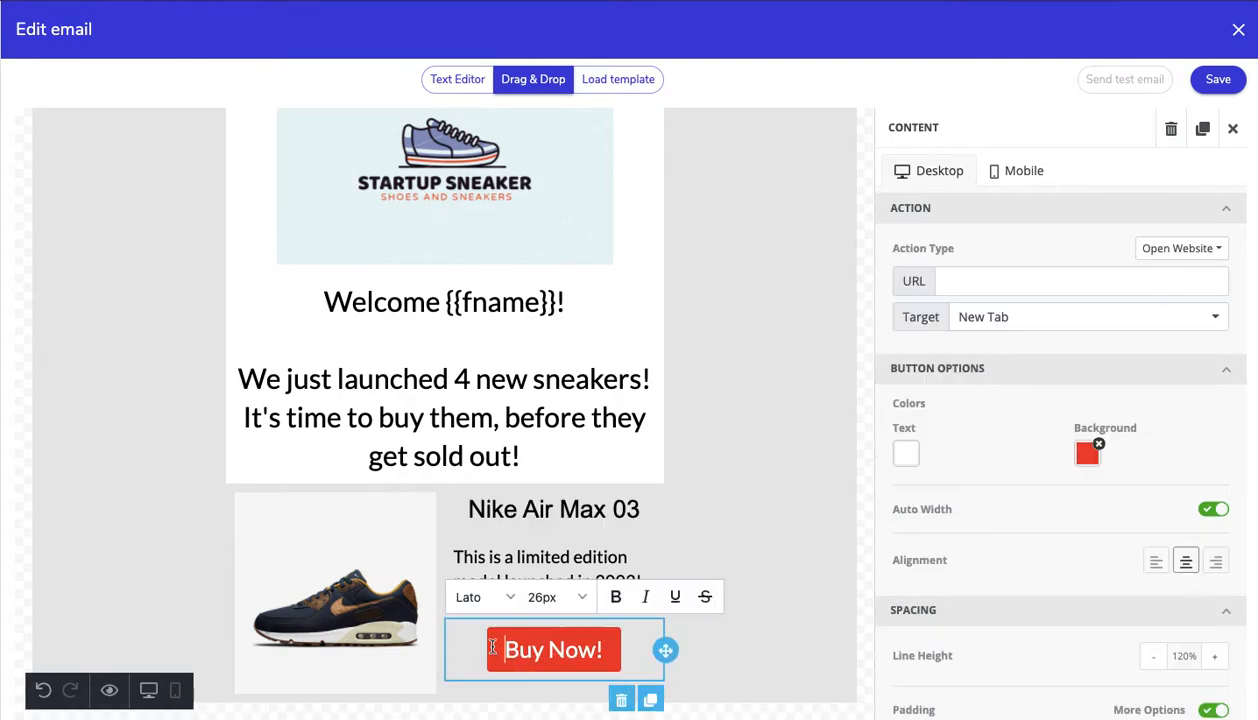
{"action": "scroll", "coordinate": [922, 616], "scroll_direction": "down", "scroll_amount": 3}
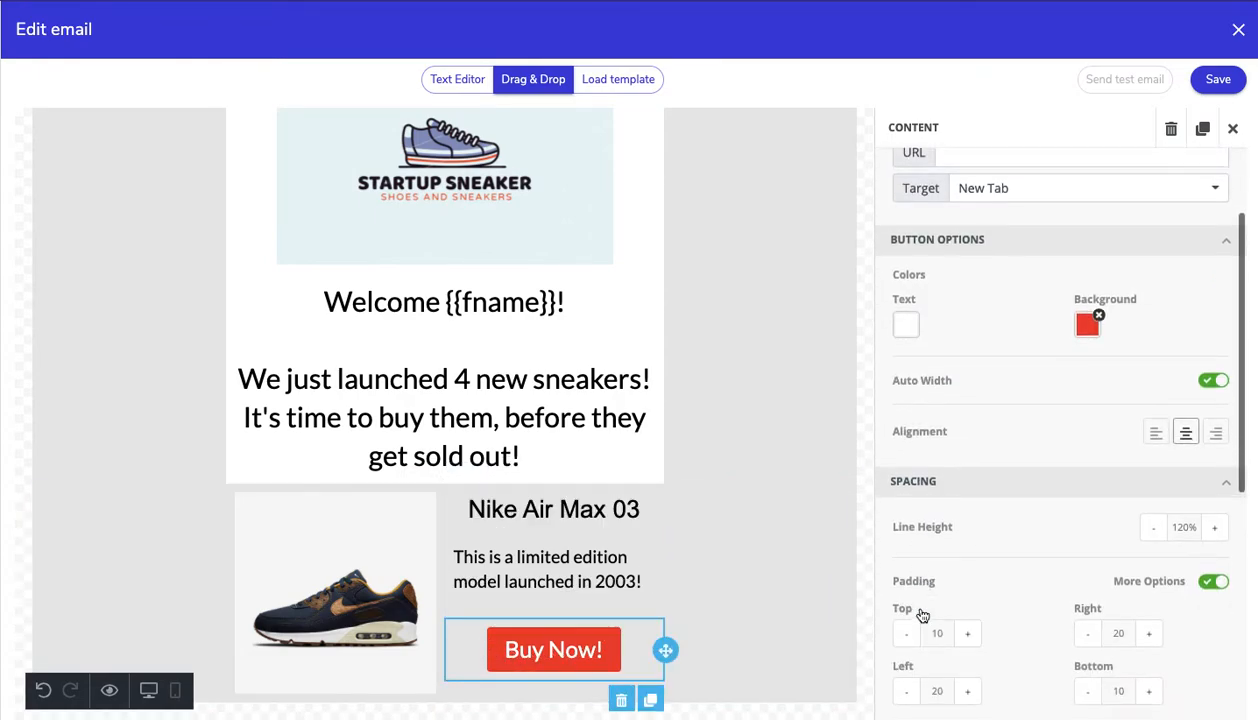
{"action": "scroll", "coordinate": [922, 616], "scroll_direction": "down", "scroll_amount": 4}
{"action": "left_click", "coordinate": [965, 490]}
{"action": "left_click", "coordinate": [906, 488]}
{"action": "scroll", "coordinate": [968, 527], "scroll_direction": "down", "scroll_amount": 1}
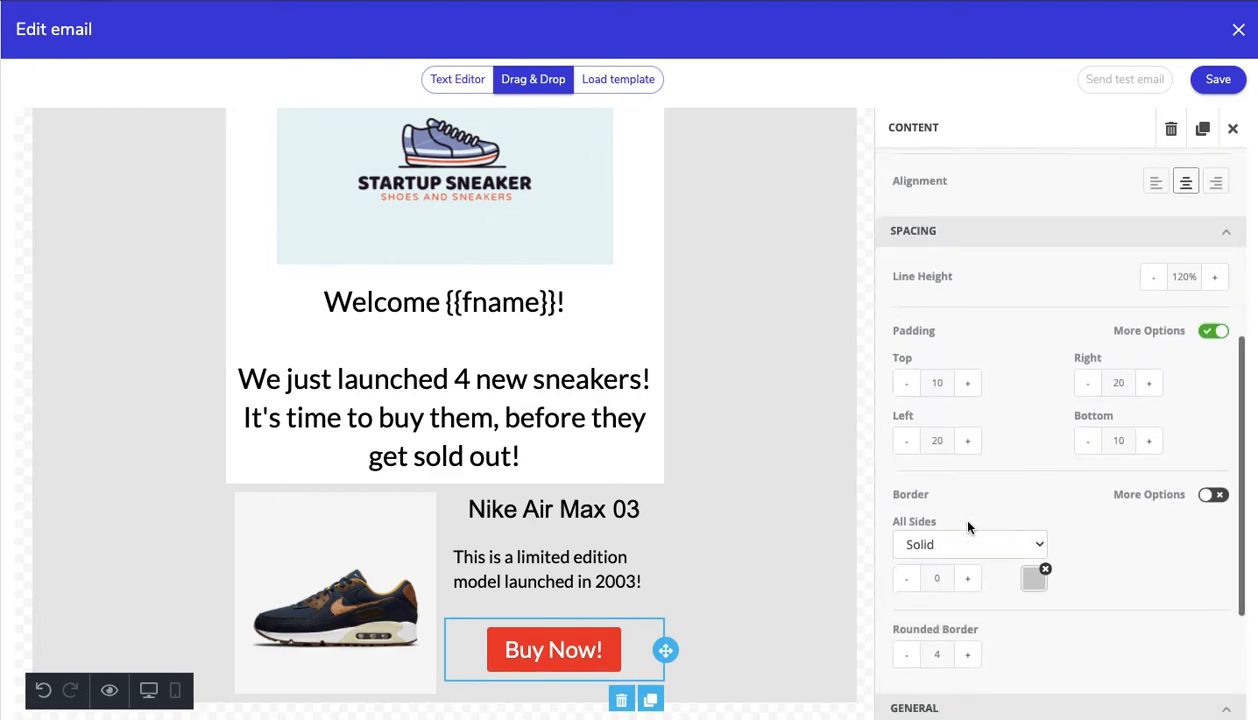
{"action": "scroll", "coordinate": [968, 527], "scroll_direction": "down", "scroll_amount": 3}
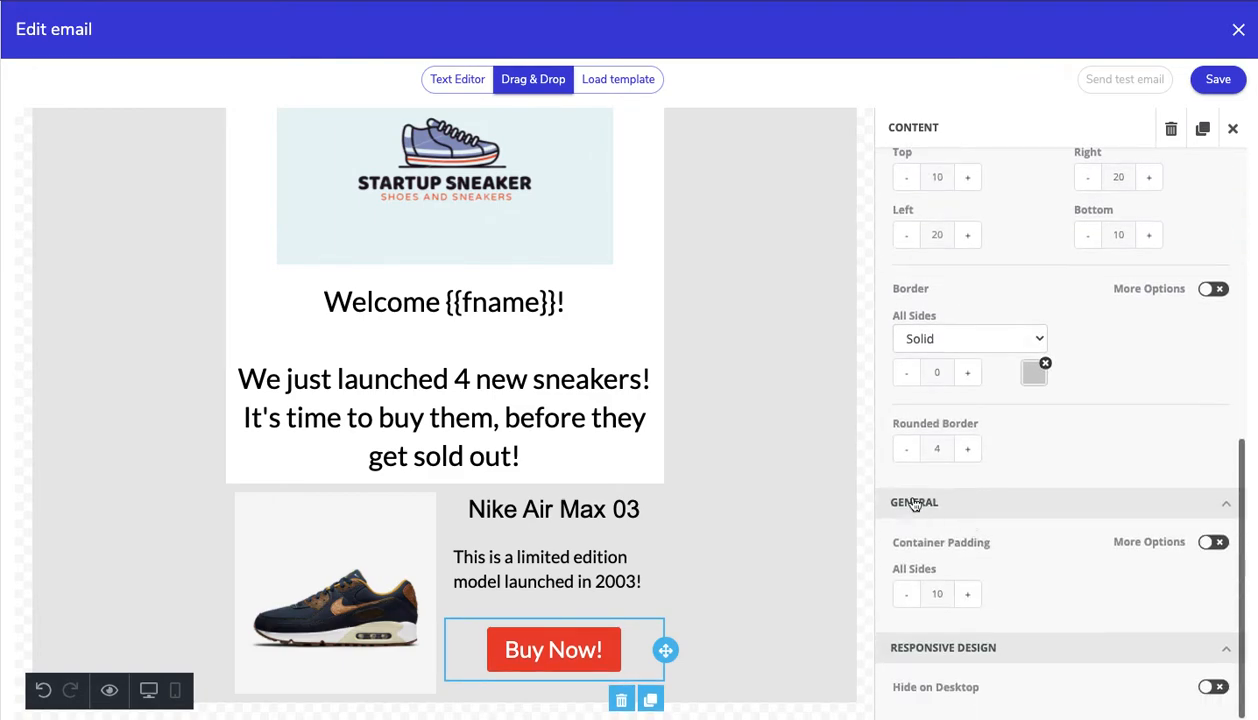
{"action": "left_click", "coordinate": [967, 606]}
{"action": "left_click", "coordinate": [967, 606]}
{"action": "left_click", "coordinate": [967, 606]}
{"action": "left_click", "coordinate": [967, 606]}
{"action": "left_click", "coordinate": [967, 606]}
{"action": "left_click", "coordinate": [967, 606]}
{"action": "left_click", "coordinate": [967, 606]}
{"action": "left_click", "coordinate": [967, 606]}
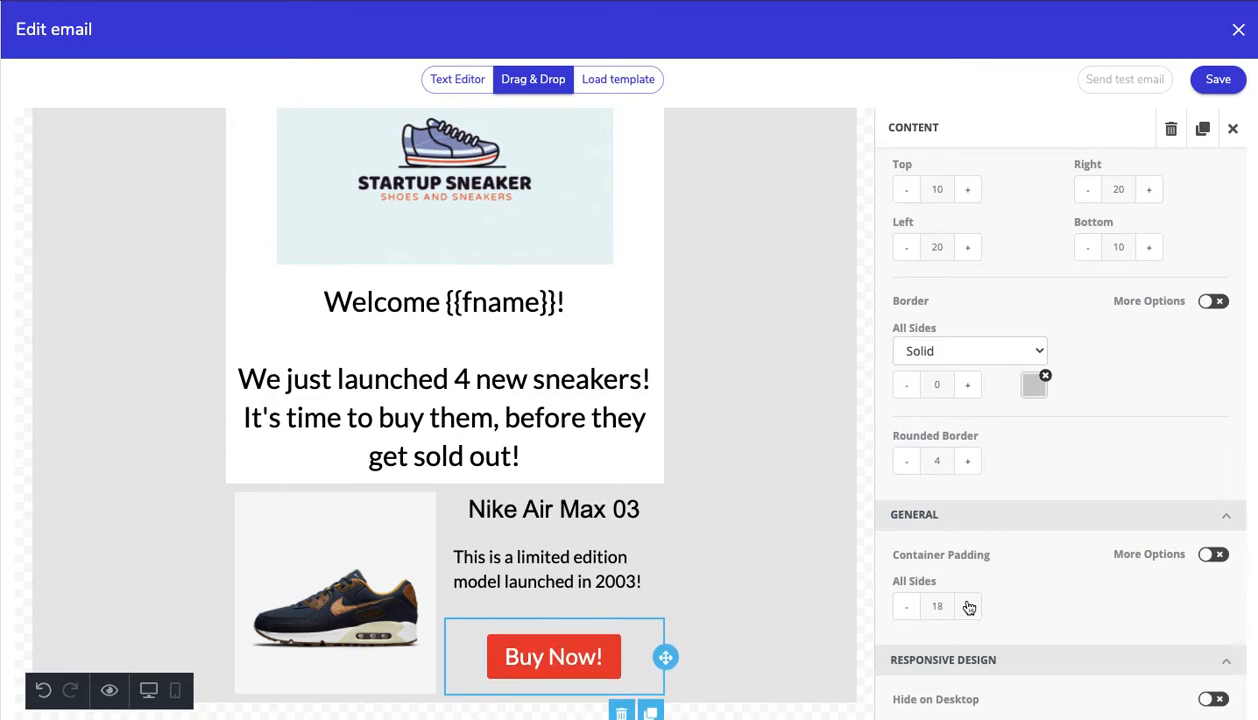
{"action": "left_click", "coordinate": [649, 581]}
Set the background color of both columns in the product row to white (FFFFFF).
{"action": "left_click", "coordinate": [753, 567]}
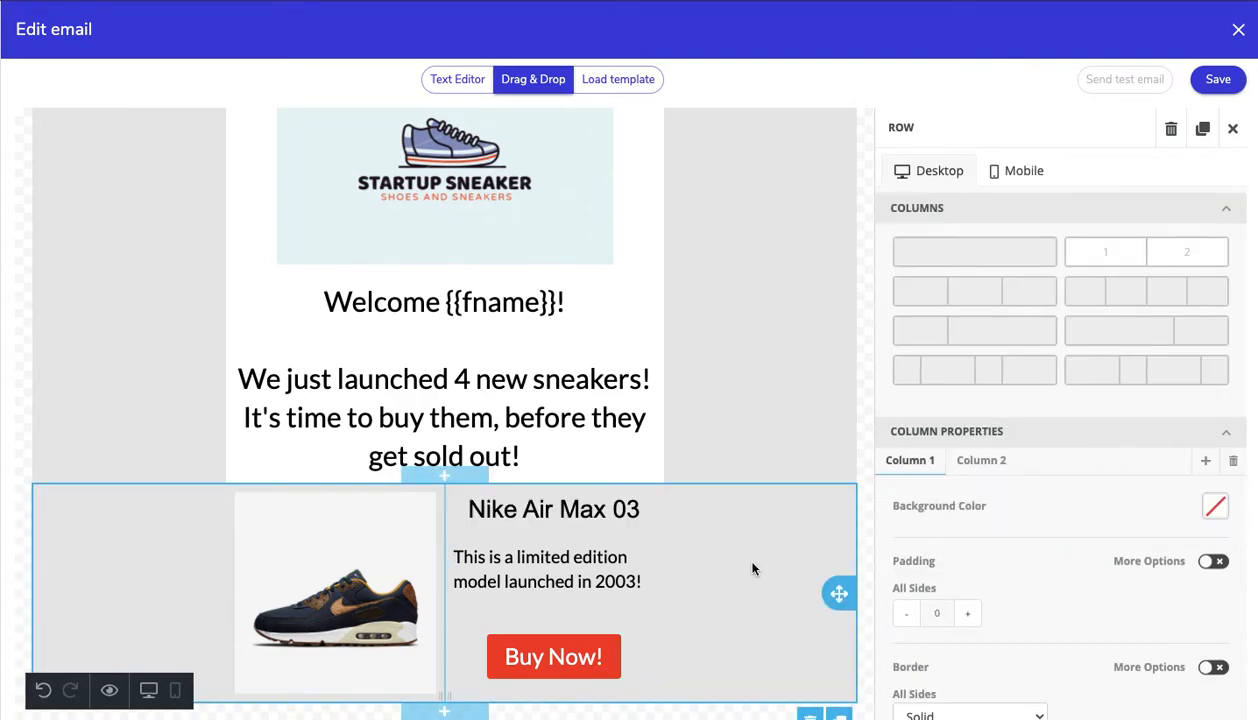
{"action": "left_click", "coordinate": [1214, 510]}
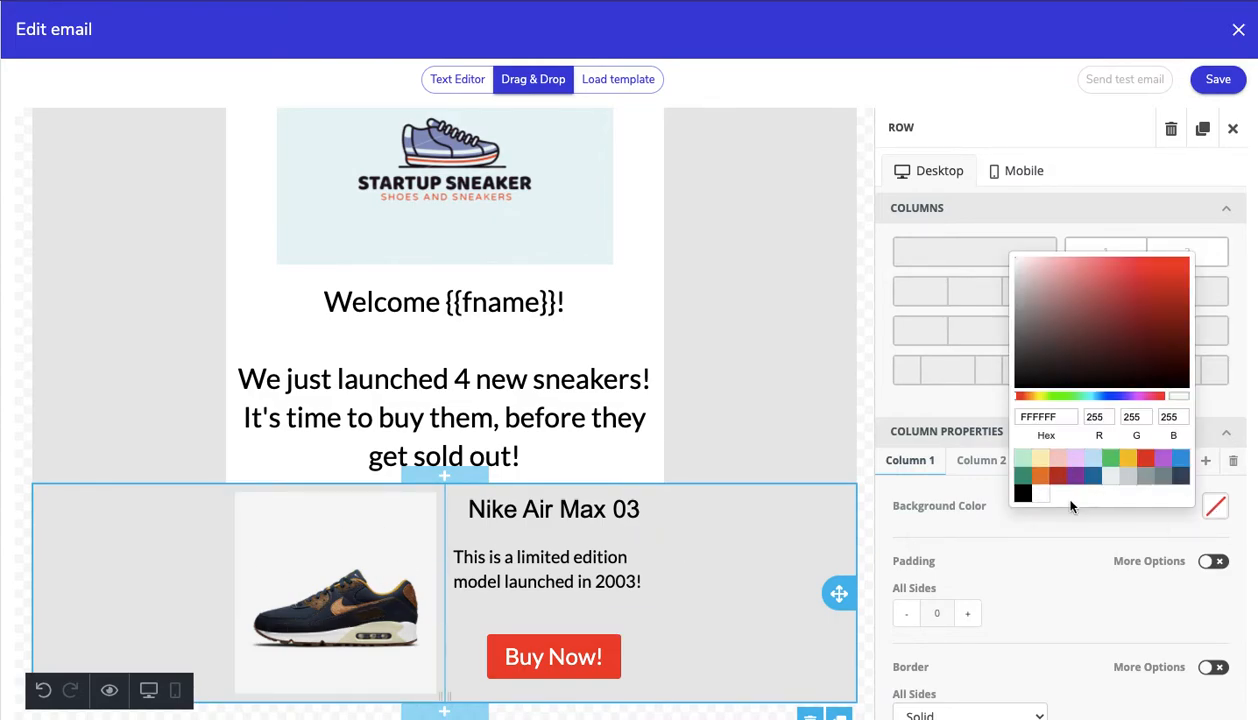
{"action": "left_click", "coordinate": [1038, 496]}
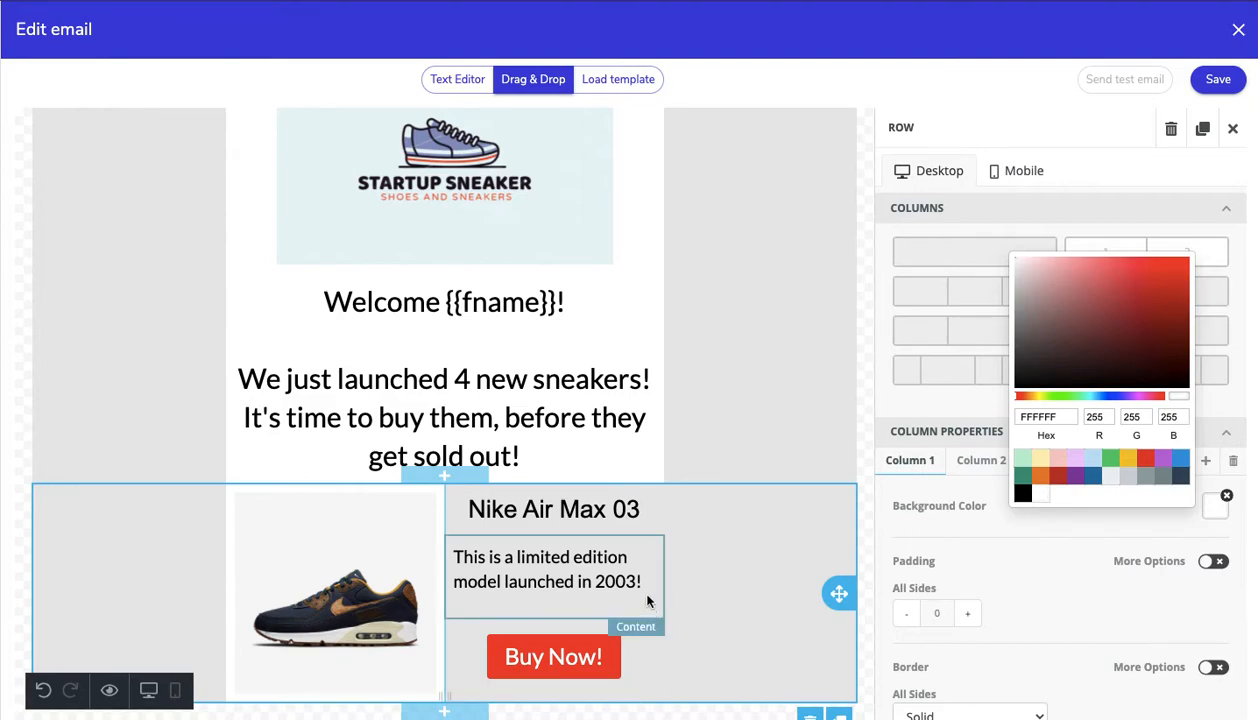
{"action": "left_click", "coordinate": [1112, 553]}
{"action": "left_click", "coordinate": [981, 460]}
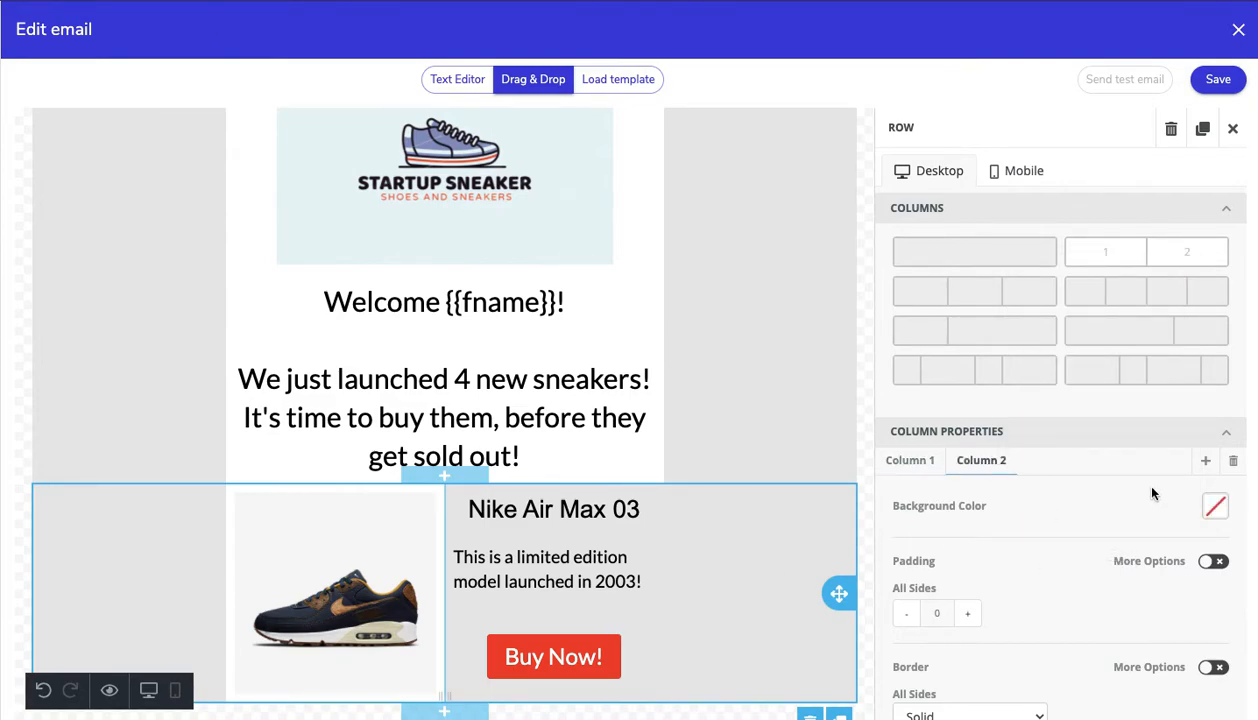
{"action": "left_click", "coordinate": [1210, 505]}
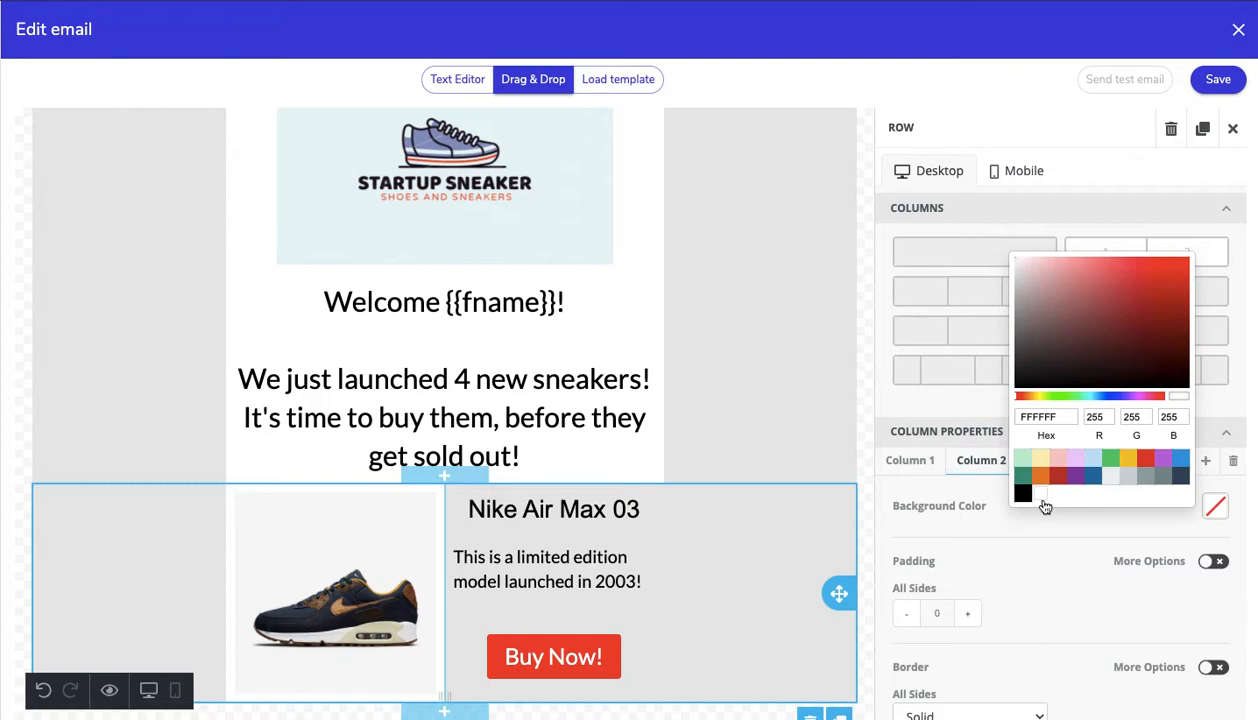
{"action": "left_click", "coordinate": [1040, 496]}
{"action": "left_click", "coordinate": [1048, 578]}
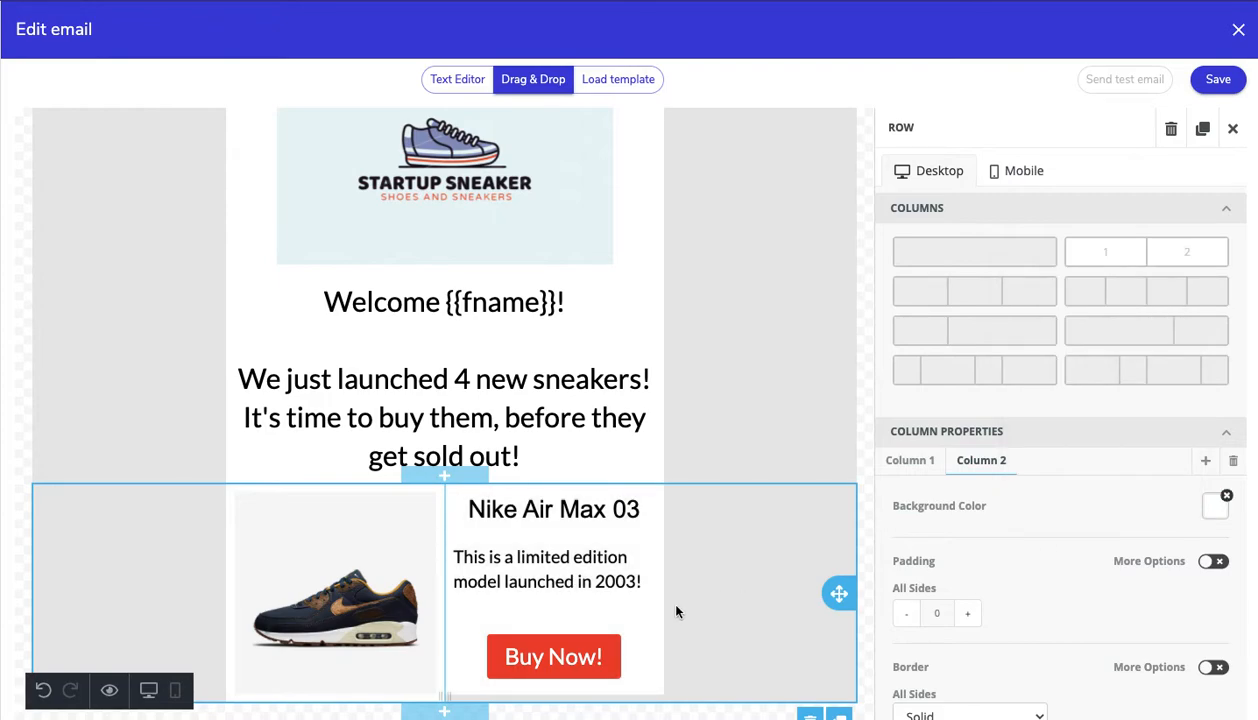
Enable individual container padding sides for the Buy Now! button and raise its top padding to 25.
{"action": "left_click", "coordinate": [643, 653]}
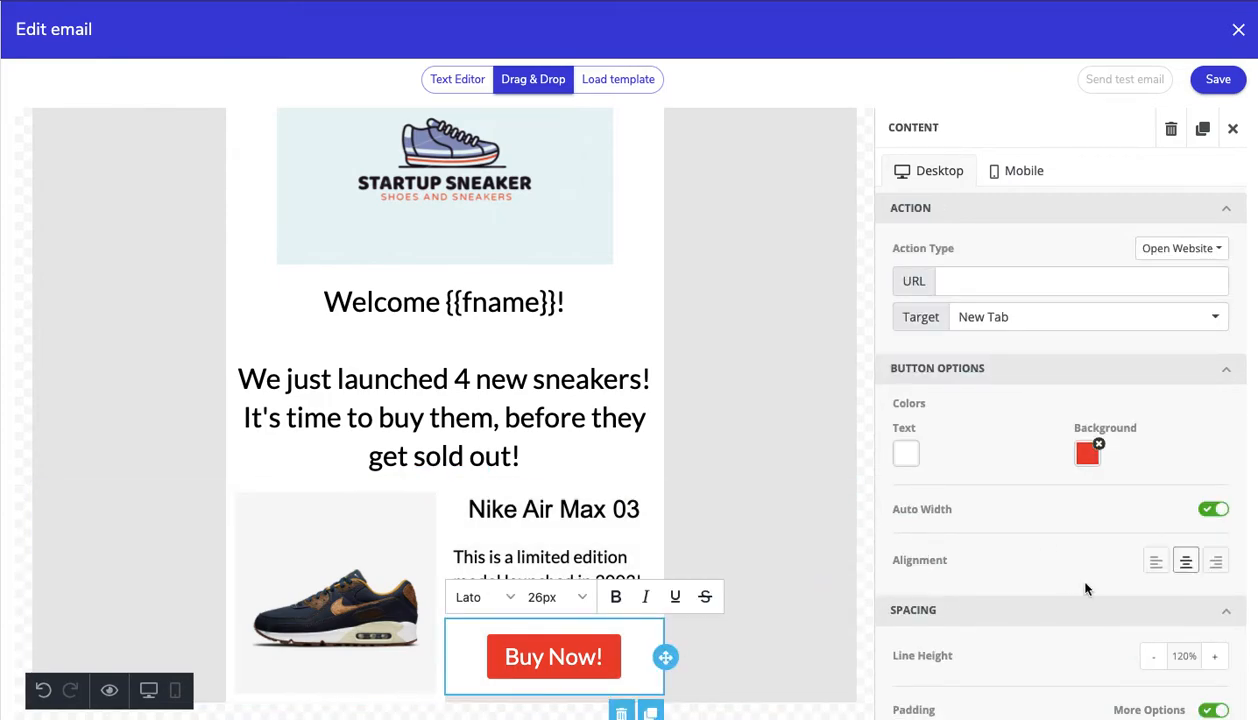
{"action": "scroll", "coordinate": [1113, 551], "scroll_direction": "down", "scroll_amount": 1}
{"action": "scroll", "coordinate": [1113, 551], "scroll_direction": "down", "scroll_amount": 5}
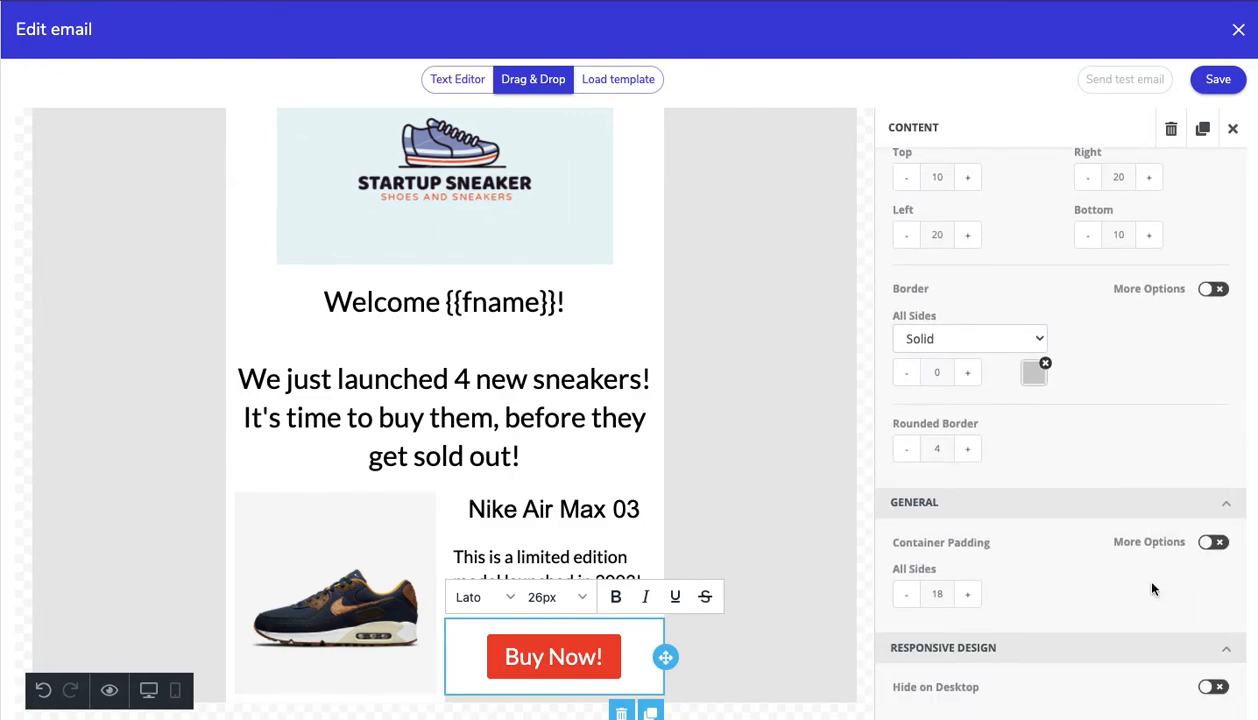
{"action": "left_click", "coordinate": [1208, 542]}
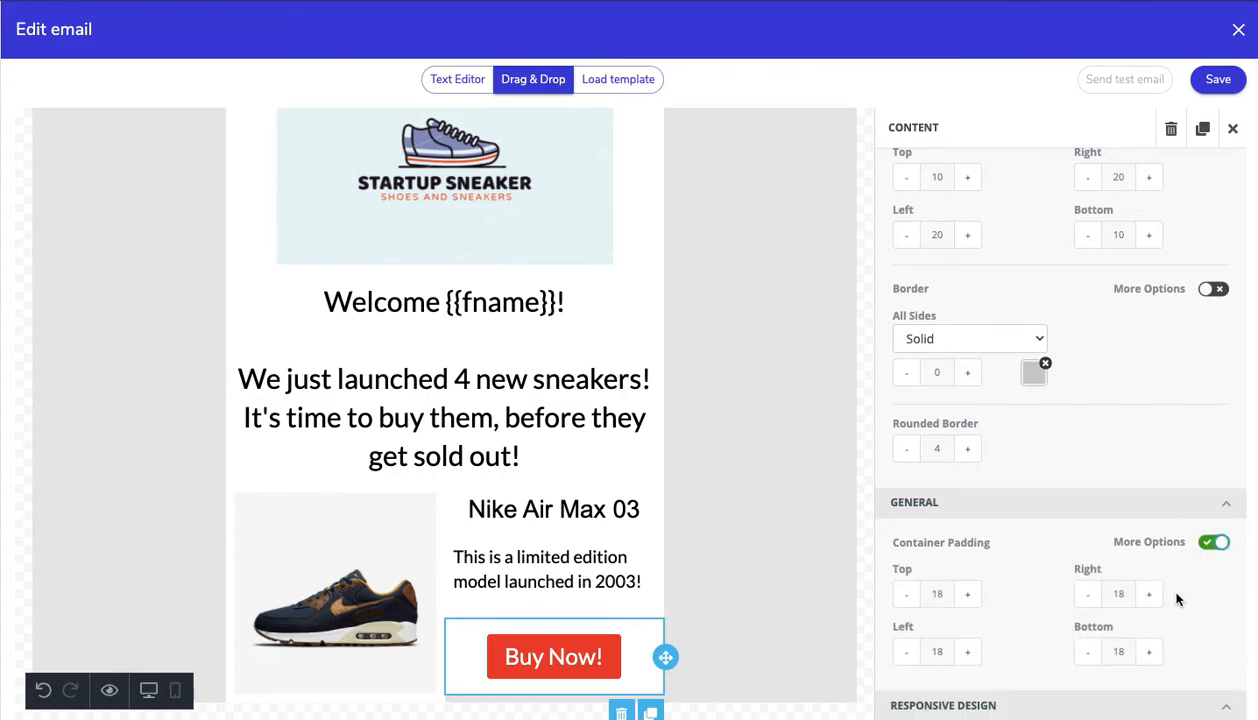
{"action": "left_click", "coordinate": [970, 597]}
{"action": "left_click", "coordinate": [970, 596]}
{"action": "left_click", "coordinate": [970, 596]}
{"action": "left_click", "coordinate": [970, 596]}
{"action": "left_click", "coordinate": [970, 596]}
{"action": "left_click", "coordinate": [970, 596]}
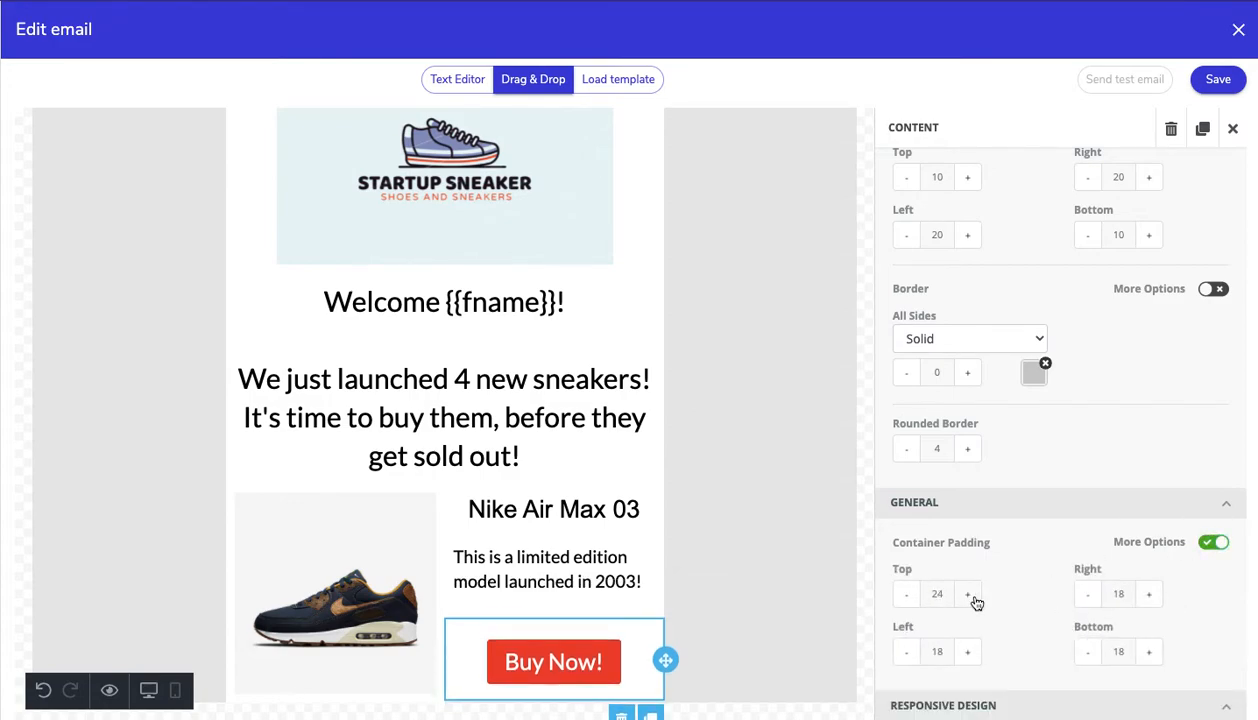
{"action": "left_click", "coordinate": [970, 597]}
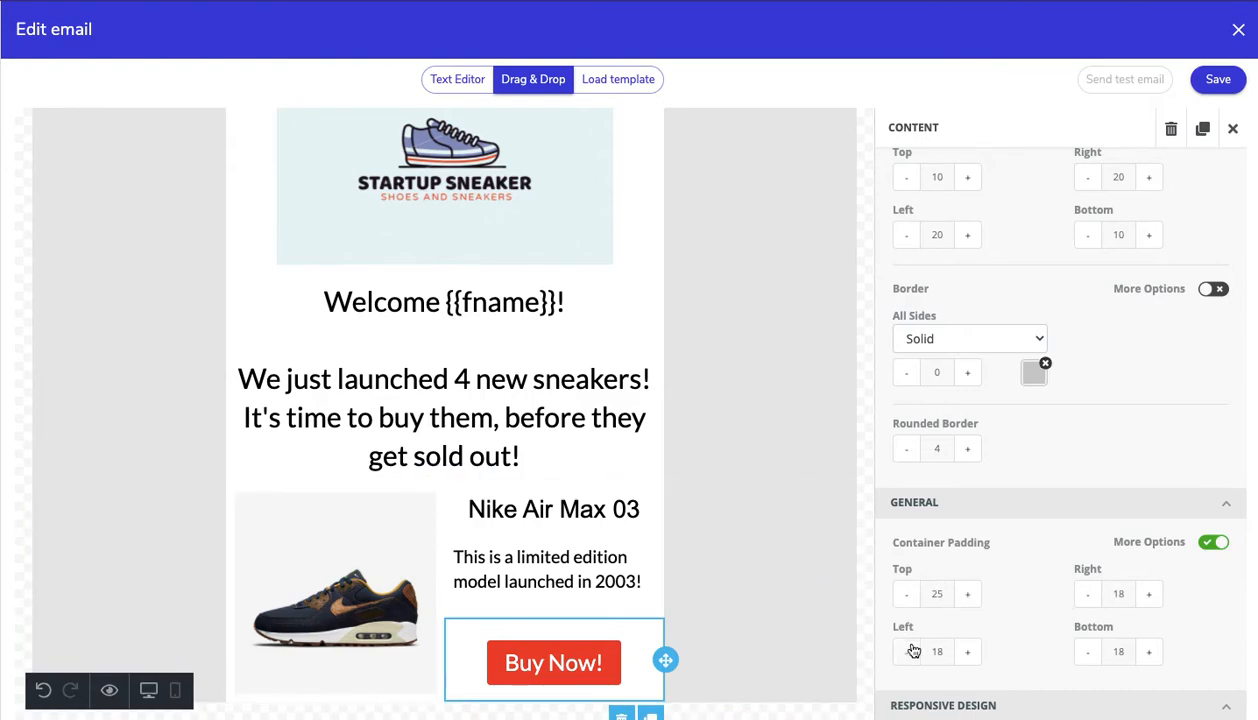
{"action": "left_click", "coordinate": [752, 593]}
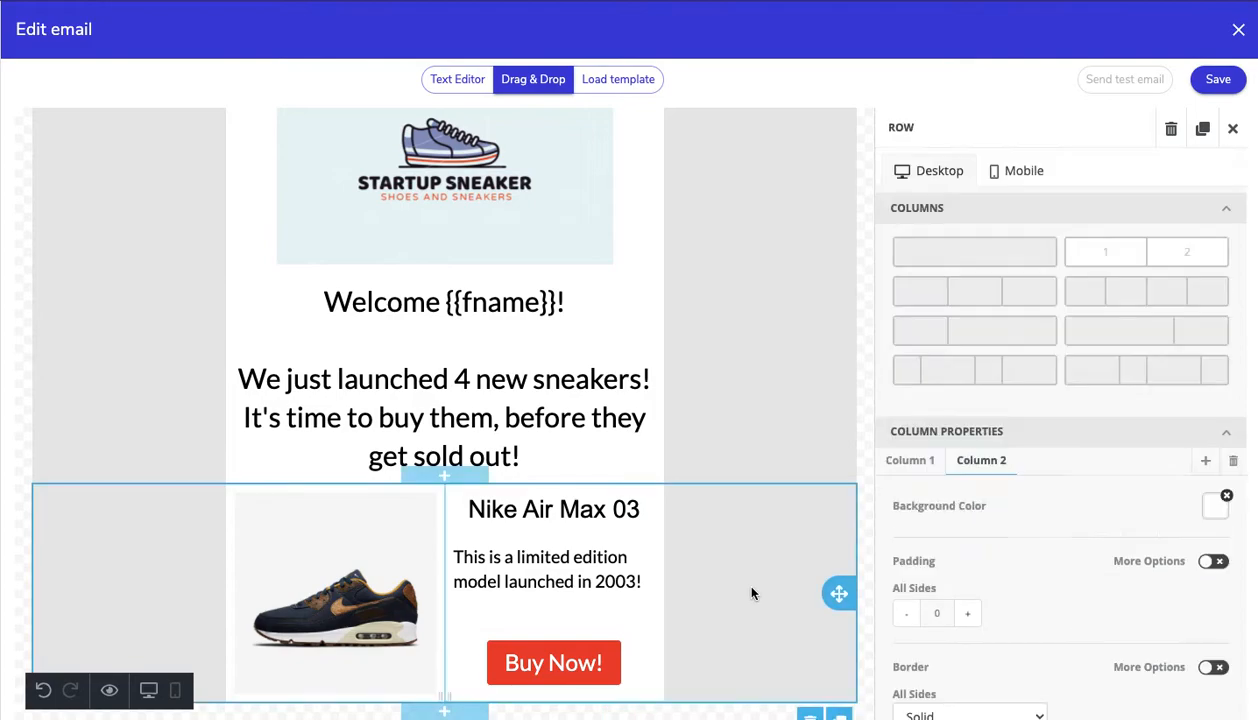
Switch to the mobile version of the email and center the product description there.
{"action": "left_click", "coordinate": [1007, 183]}
{"action": "left_click", "coordinate": [640, 350]}
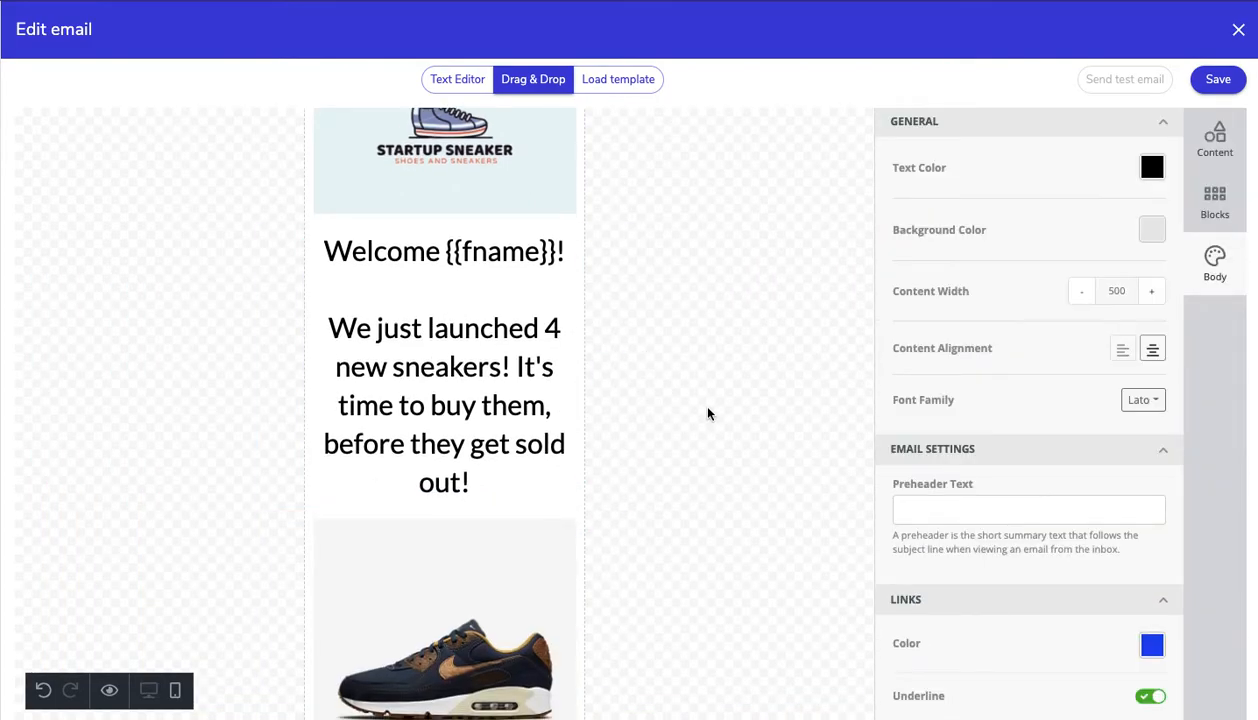
{"action": "scroll", "coordinate": [707, 413], "scroll_direction": "down", "scroll_amount": 2}
{"action": "scroll", "coordinate": [707, 413], "scroll_direction": "down", "scroll_amount": 2}
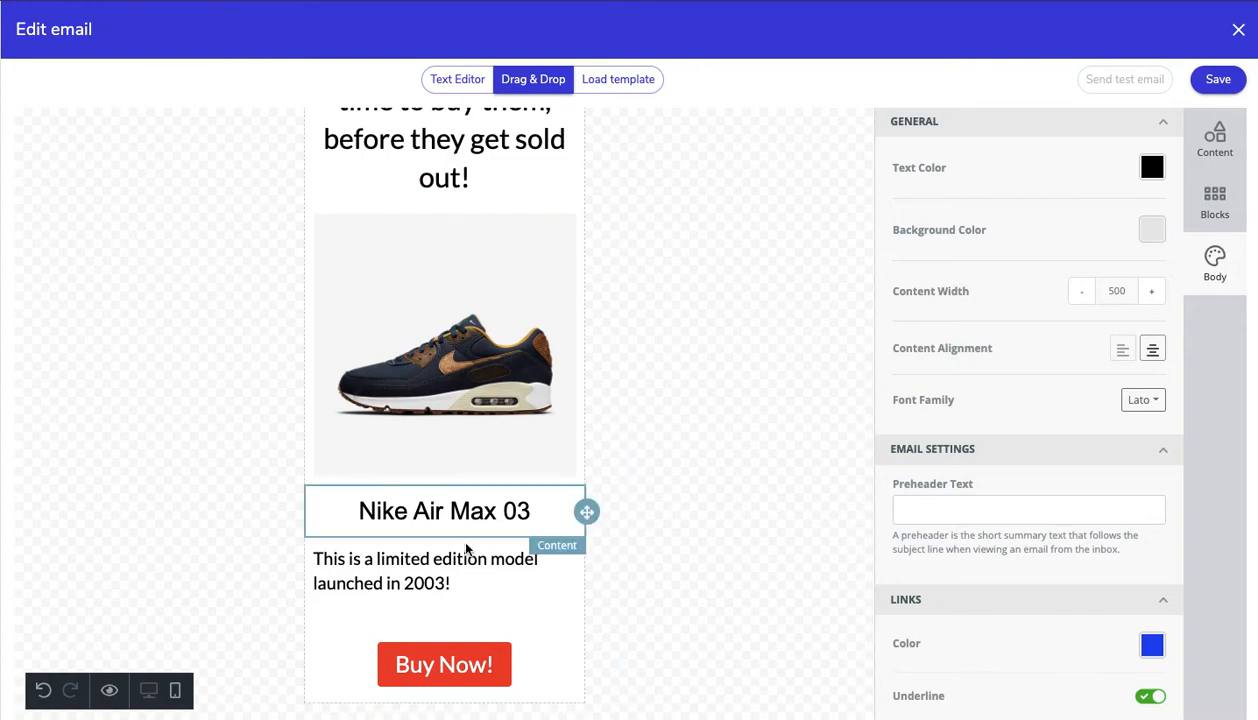
{"action": "left_click", "coordinate": [449, 567]}
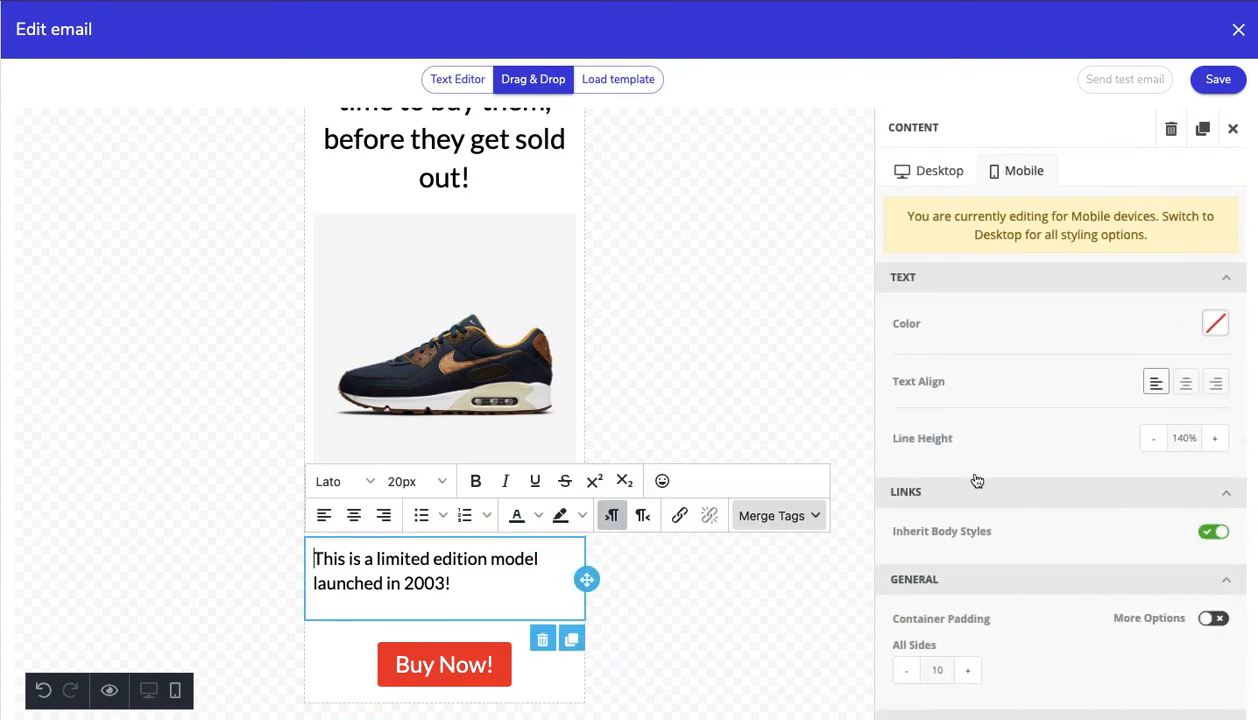
{"action": "left_click", "coordinate": [1190, 389]}
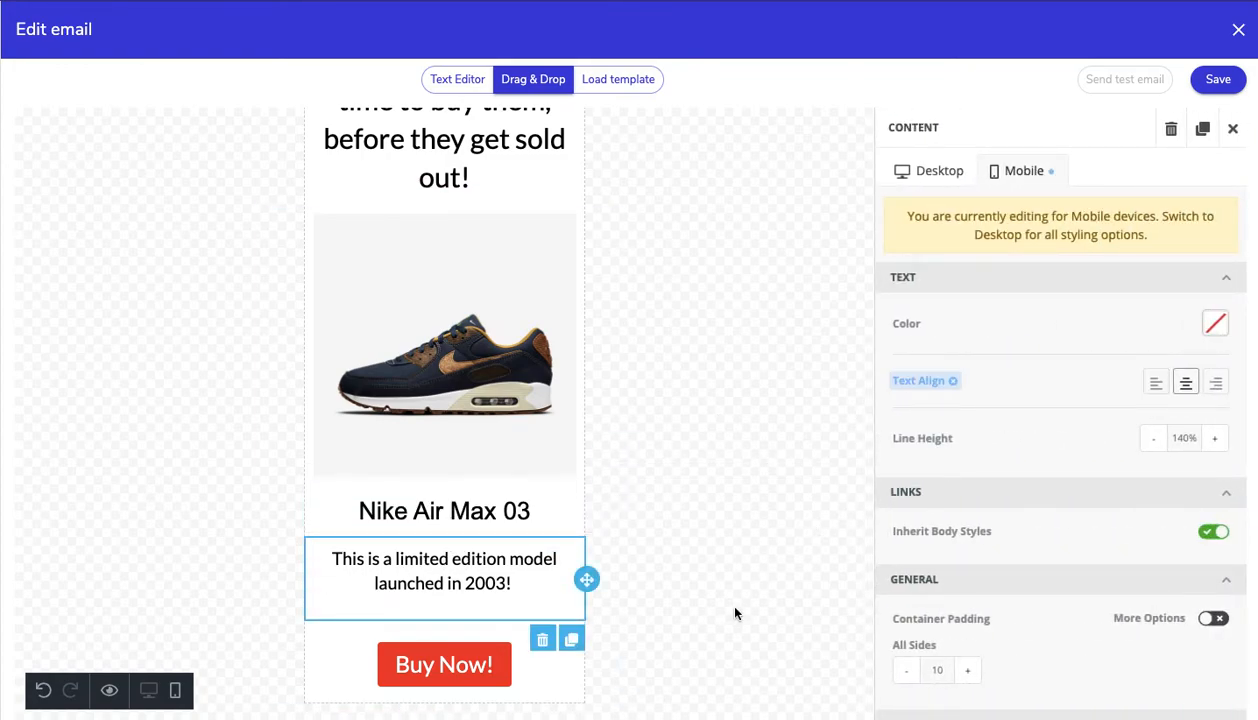
Return to the desktop version and select the whole product row.
{"action": "scroll", "coordinate": [817, 553], "scroll_direction": "up", "scroll_amount": 4}
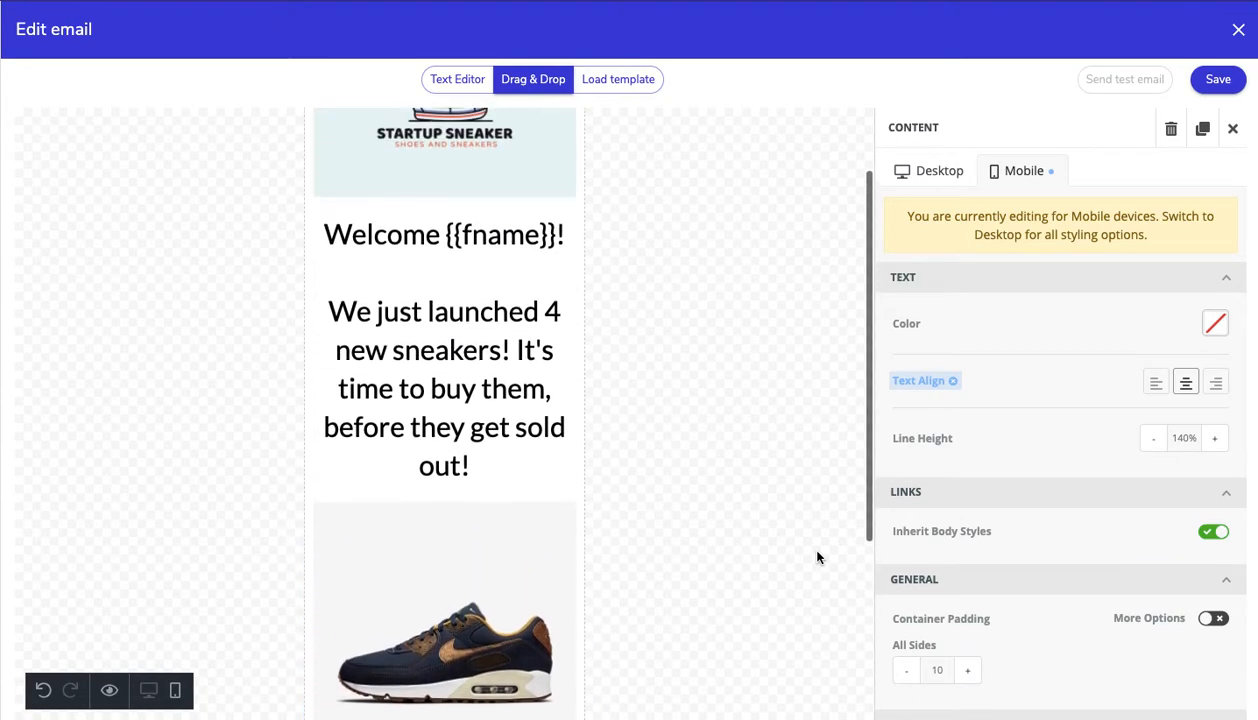
{"action": "left_click", "coordinate": [905, 180]}
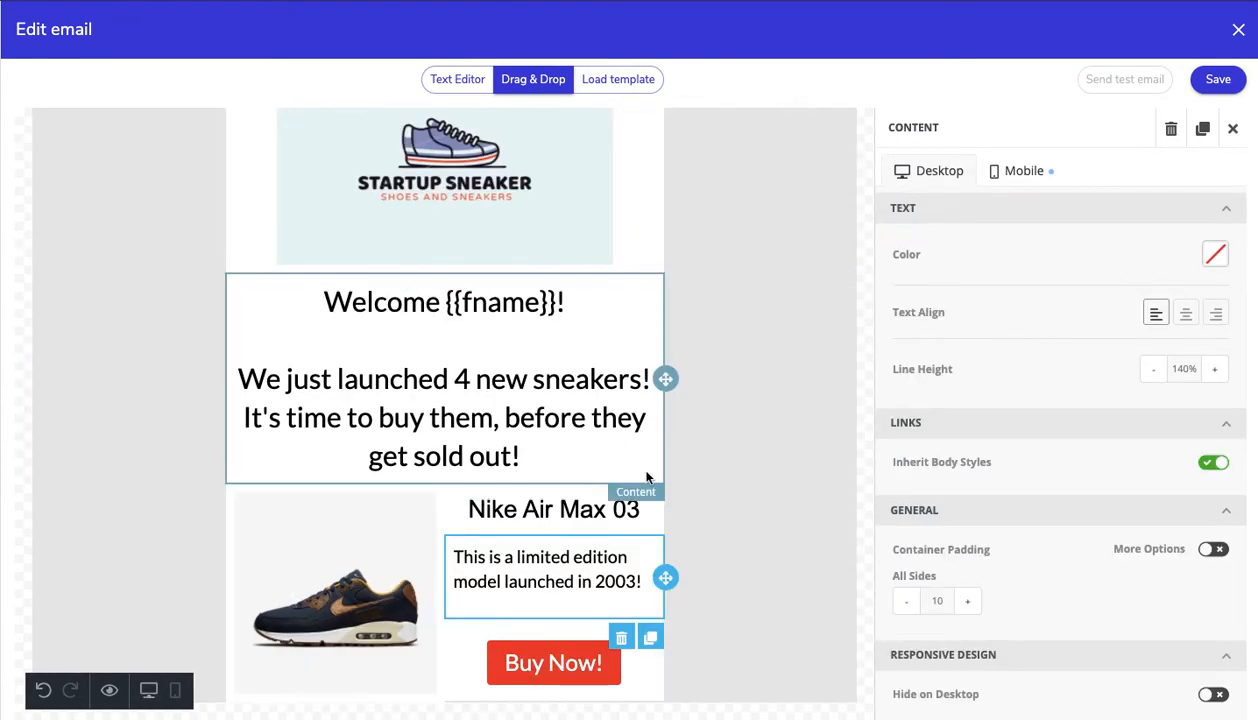
{"action": "left_click", "coordinate": [687, 538]}
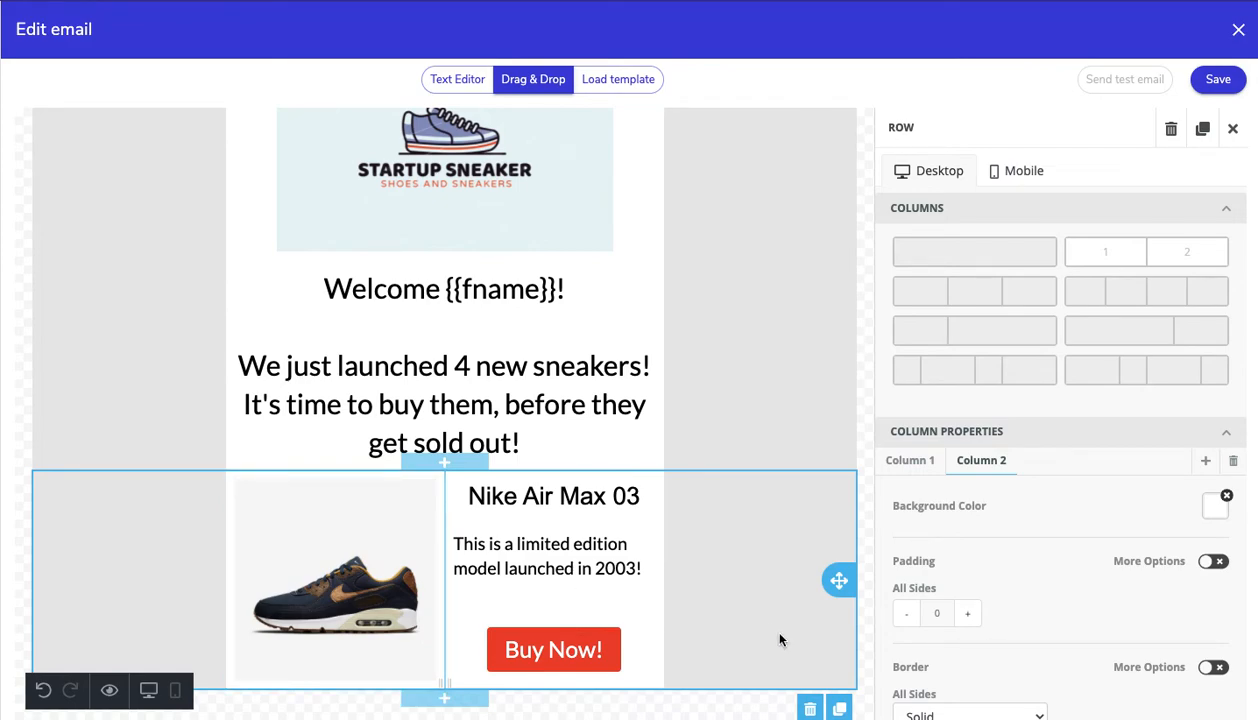
Duplicate the Nike Air Max 03 product row twice so that three identical product rows are stacked in the email.
{"action": "left_click", "coordinate": [840, 708]}
{"action": "scroll", "coordinate": [719, 583], "scroll_direction": "down", "scroll_amount": 2}
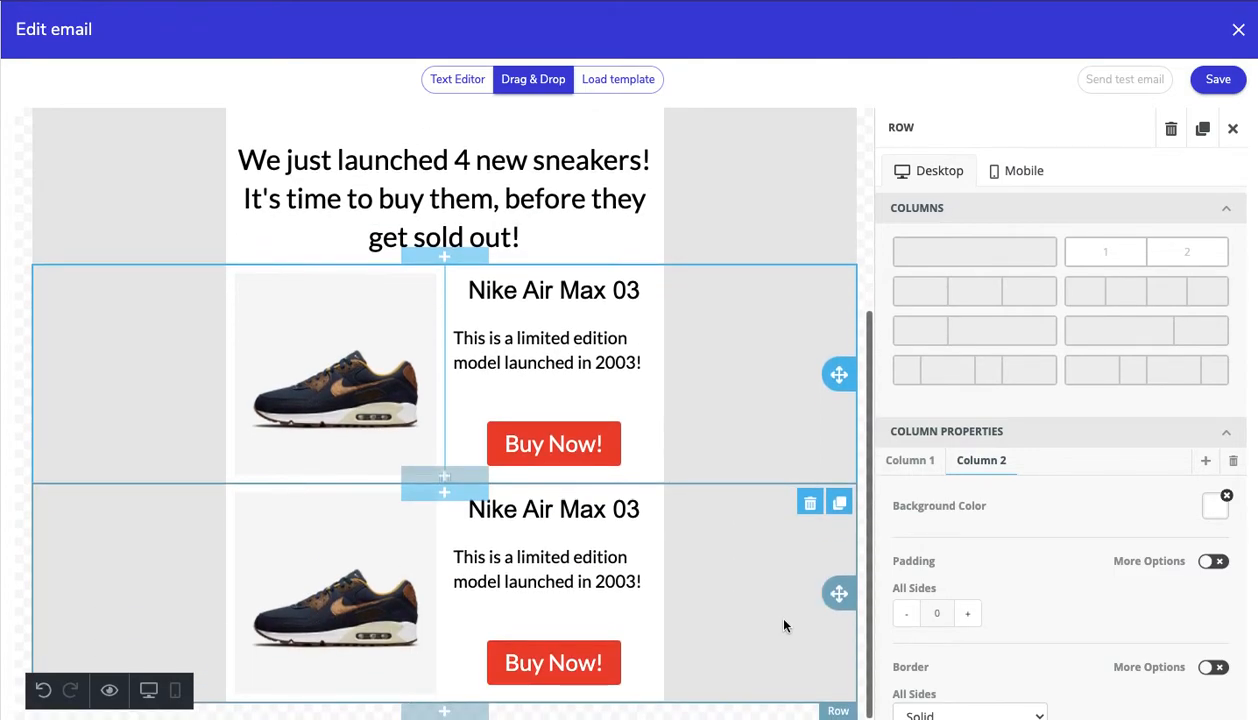
{"action": "left_click", "coordinate": [753, 643]}
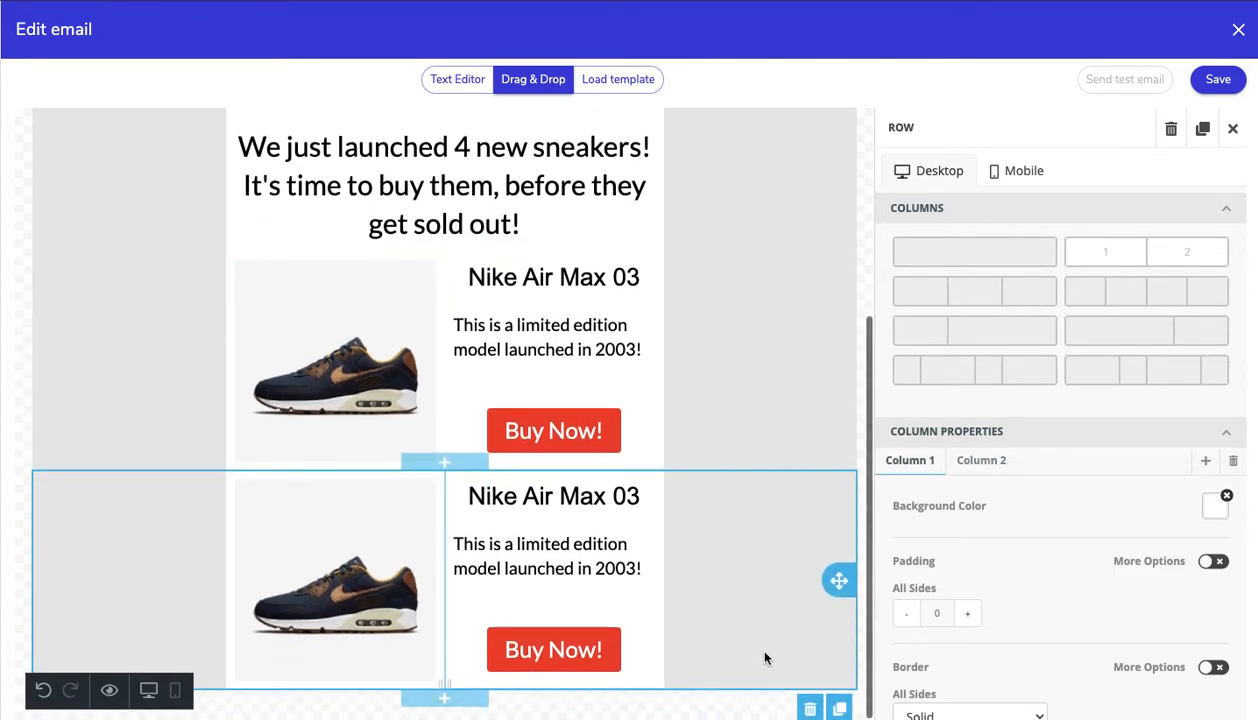
{"action": "left_click", "coordinate": [840, 708]}
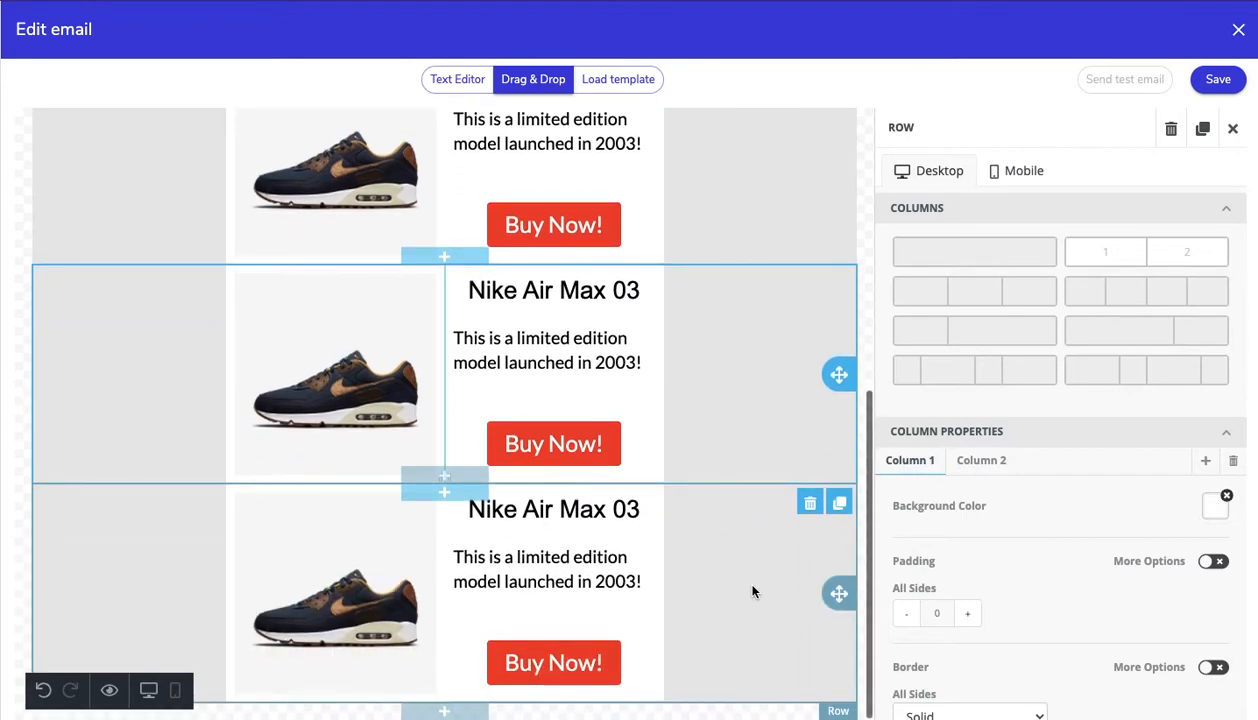
{"action": "left_click", "coordinate": [715, 612]}
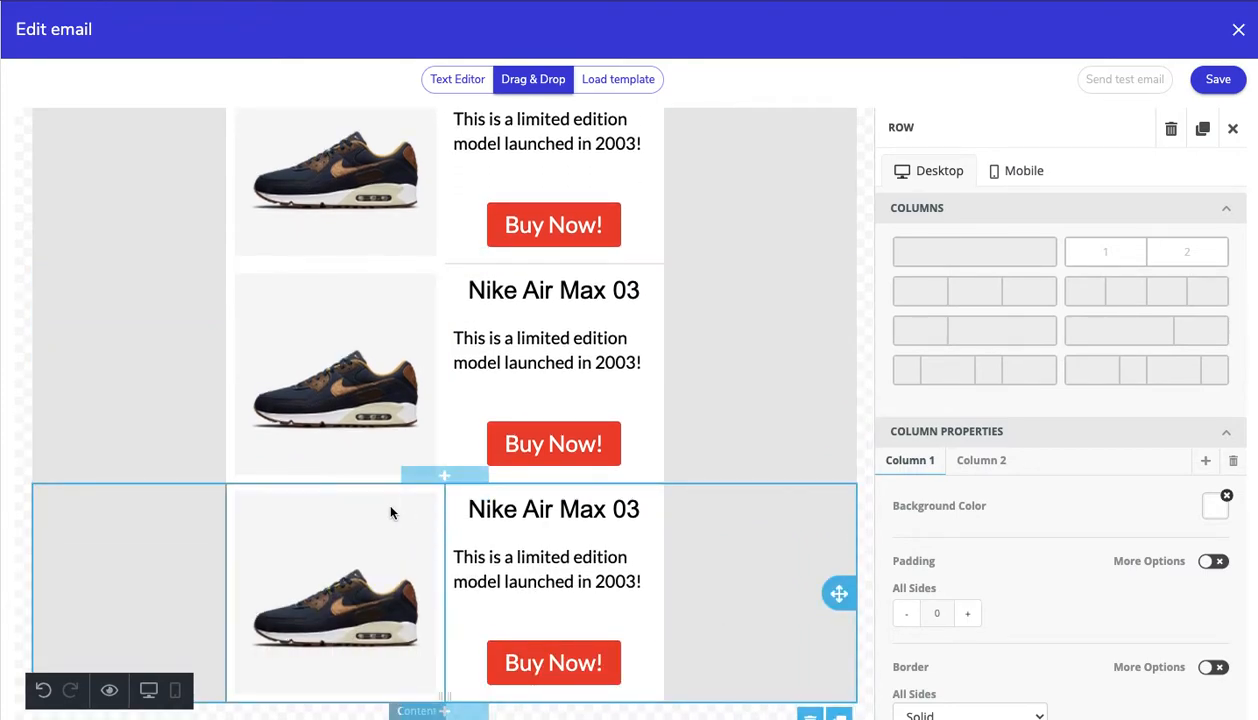
Replace the sneaker image in the second product row with the zion-1 JPEG file from the Downloads folder.
{"action": "scroll", "coordinate": [405, 500], "scroll_direction": "up", "scroll_amount": 1}
{"action": "left_click", "coordinate": [372, 420]}
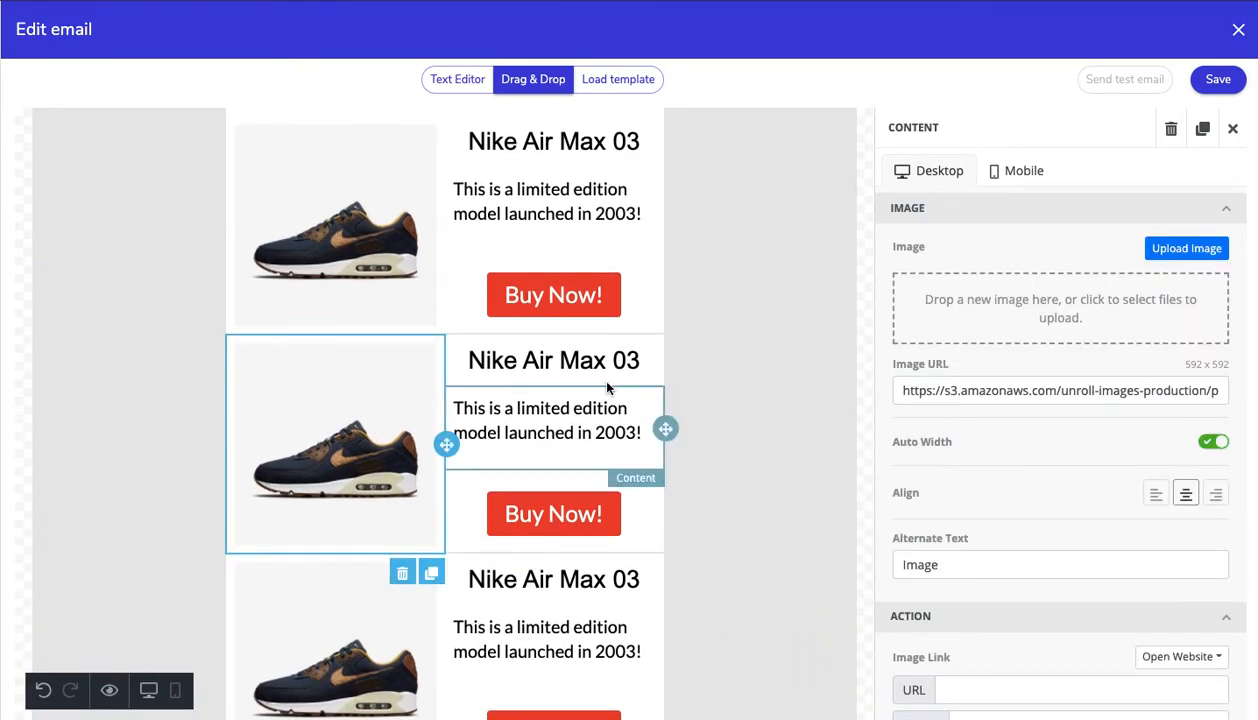
{"action": "left_click", "coordinate": [999, 316]}
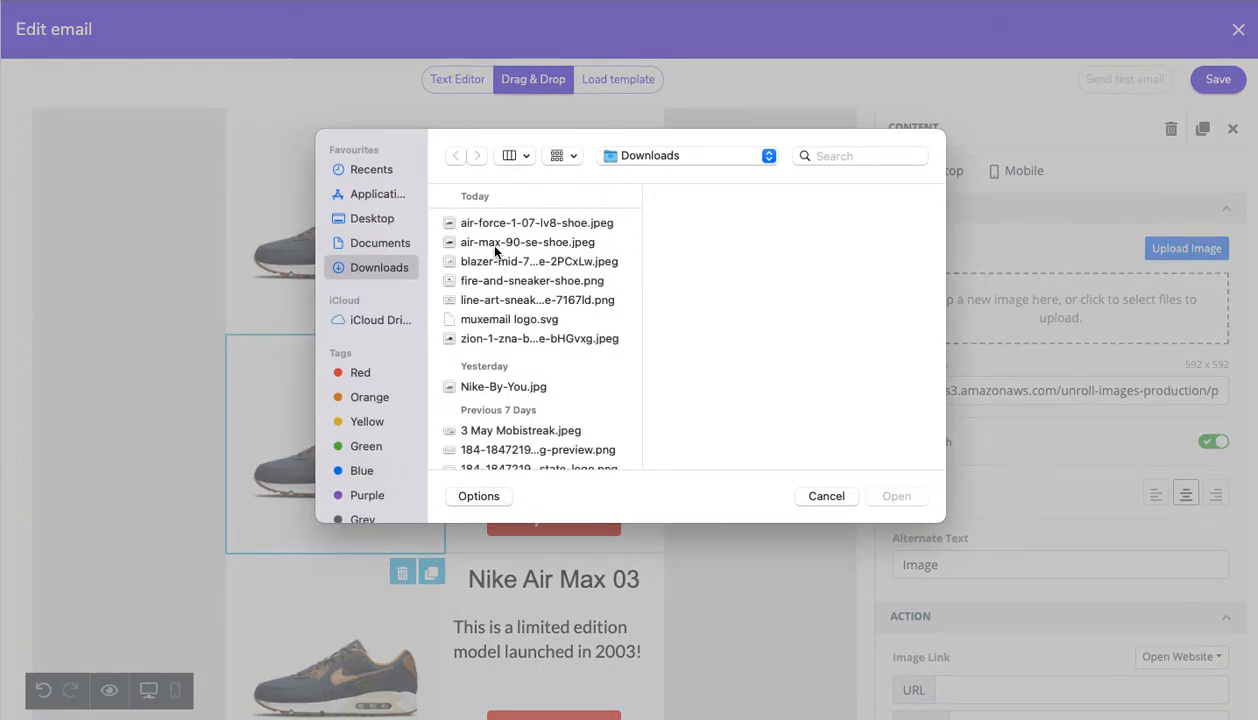
{"action": "left_click", "coordinate": [495, 249]}
{"action": "left_click", "coordinate": [519, 225]}
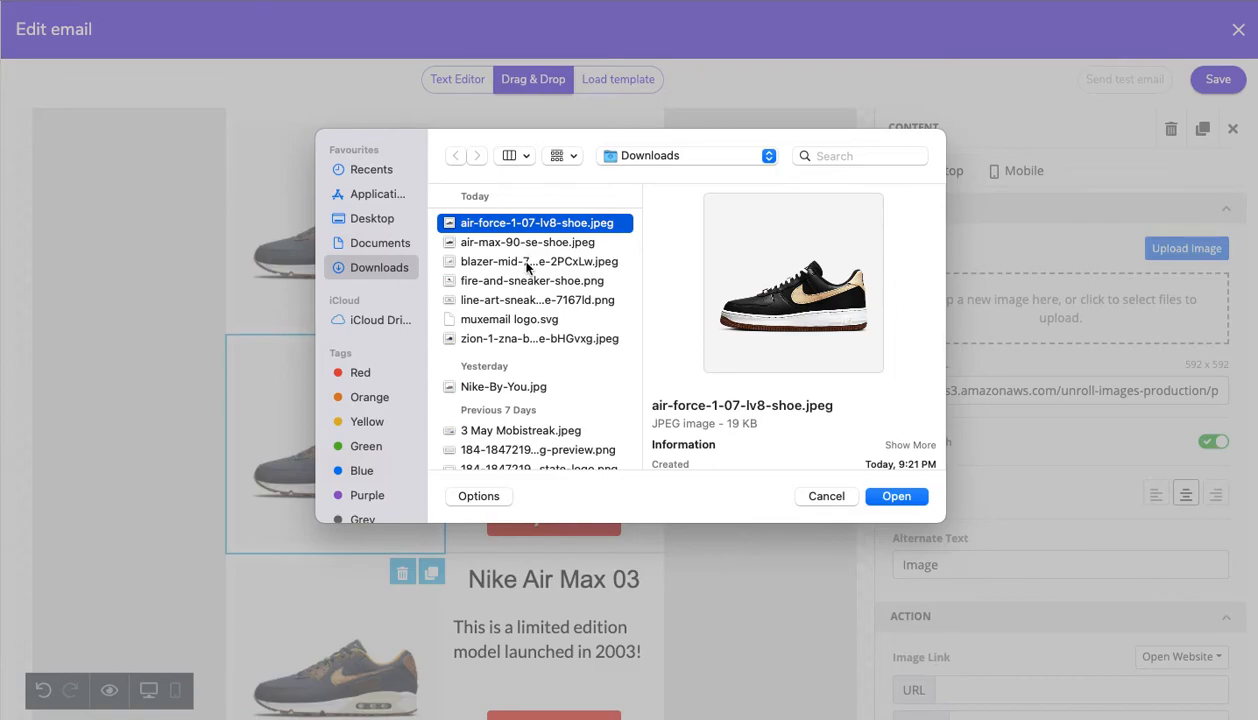
{"action": "left_click", "coordinate": [520, 281]}
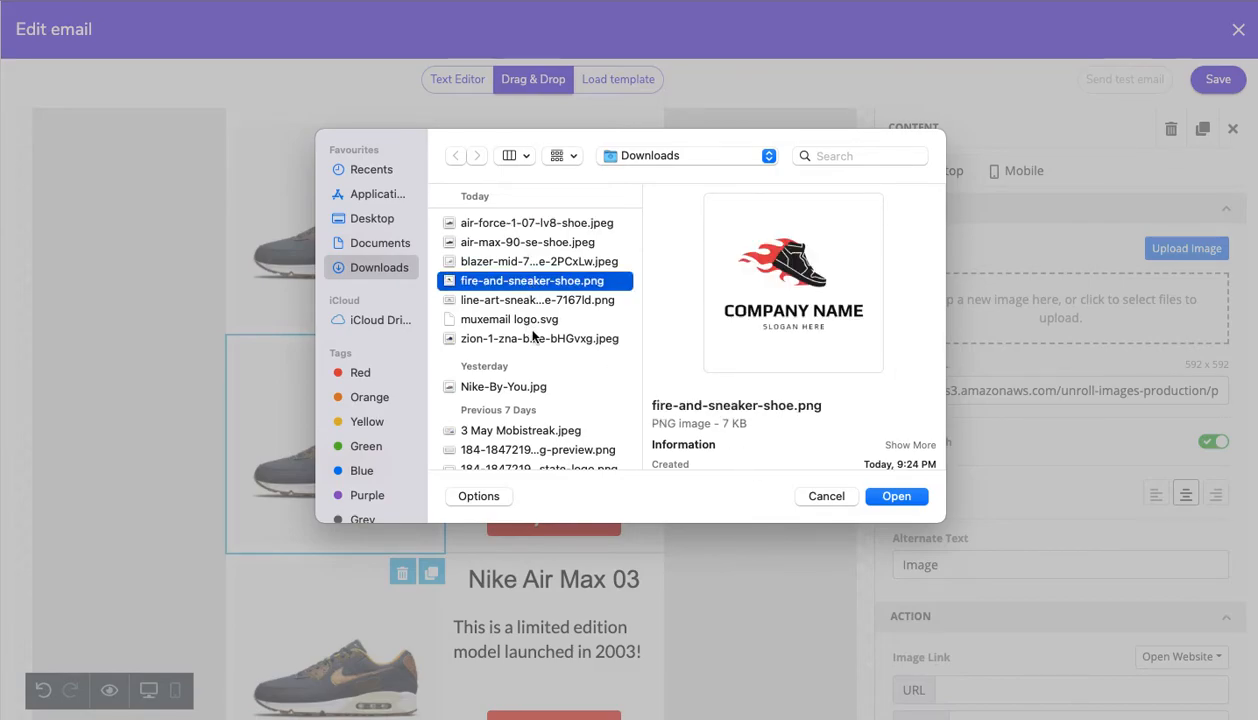
{"action": "left_click", "coordinate": [533, 339]}
{"action": "left_click", "coordinate": [875, 499]}
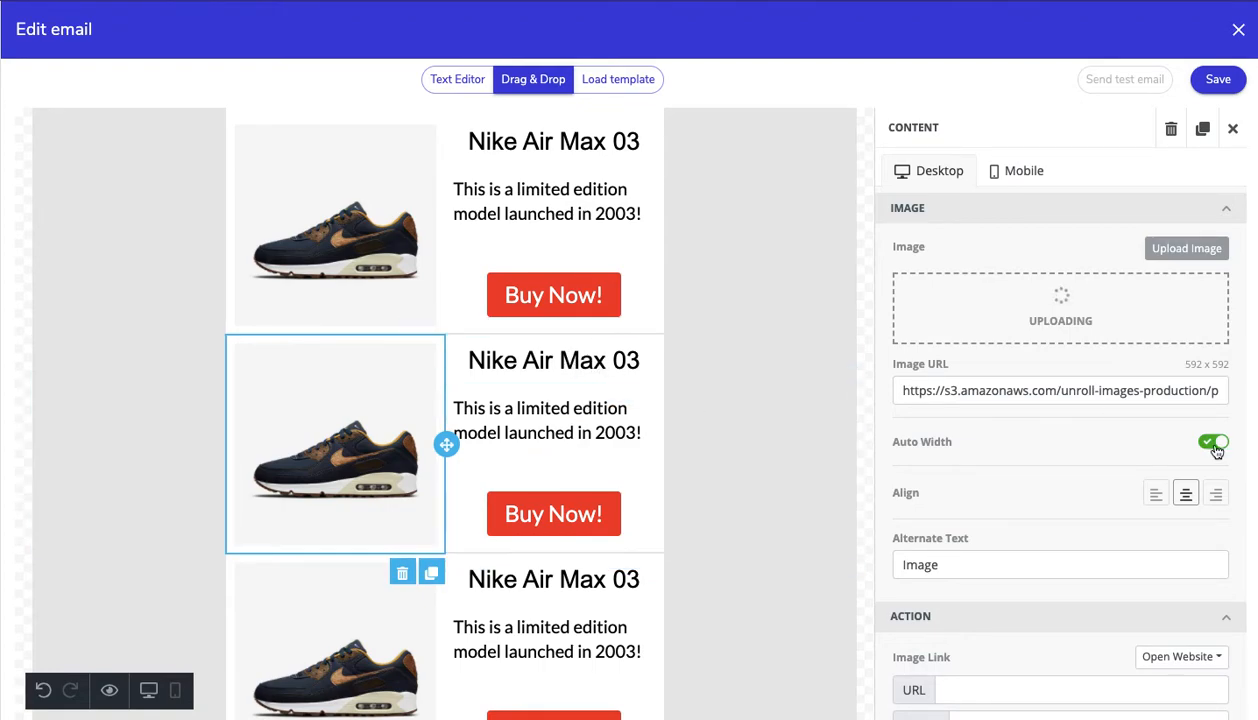
Inspect the second row's heading, description and button, and check the spacing and style options of the first row's Buy Now! button.
{"action": "left_click", "coordinate": [537, 366]}
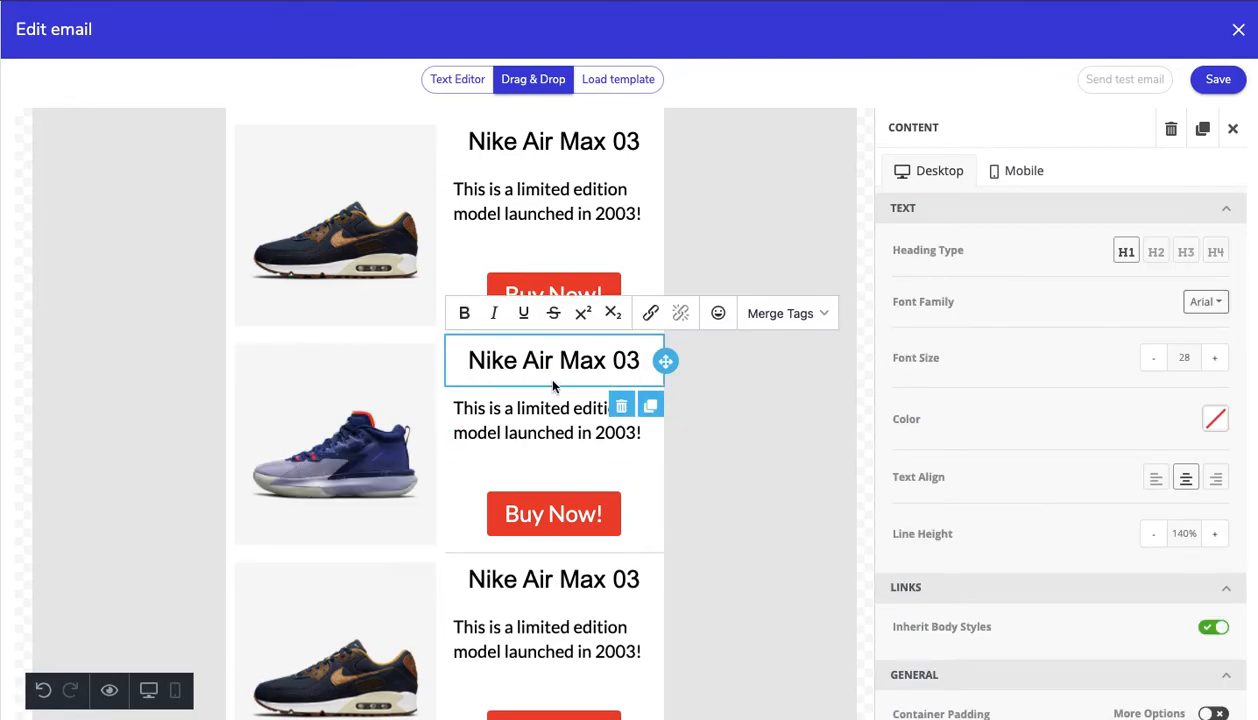
{"action": "left_click", "coordinate": [545, 418]}
{"action": "left_click", "coordinate": [530, 515]}
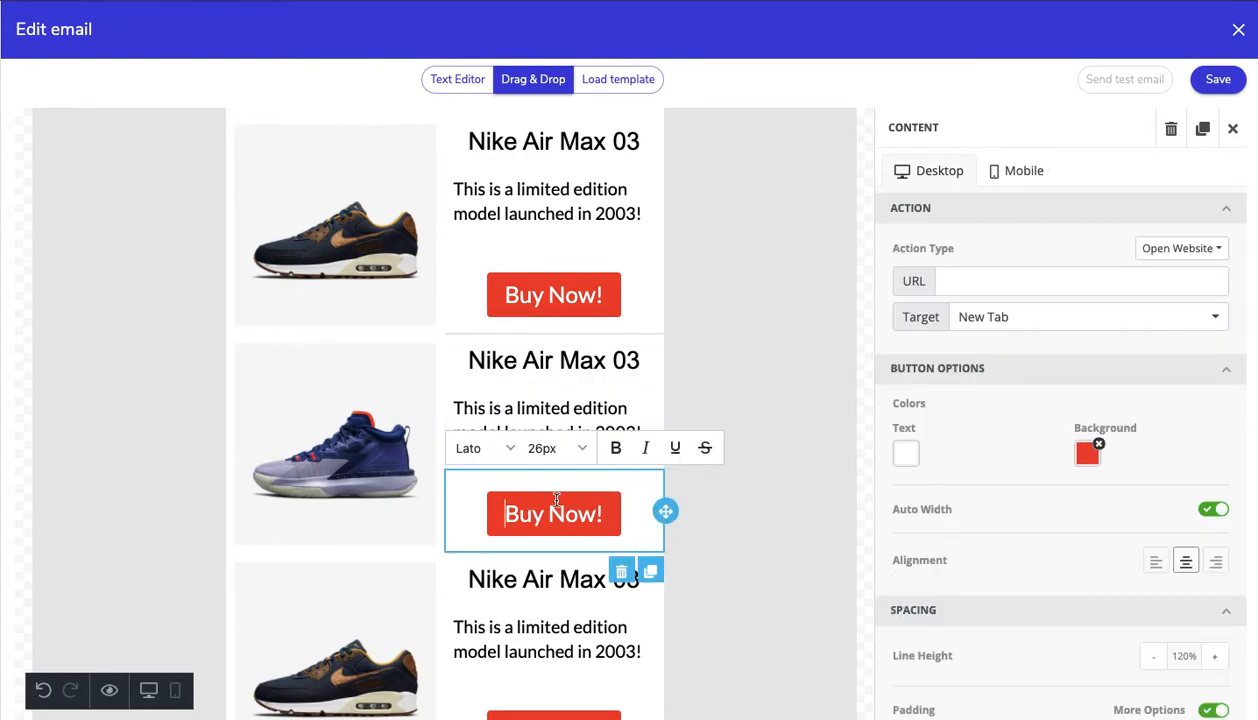
{"action": "scroll", "coordinate": [557, 500], "scroll_direction": "up", "scroll_amount": 1}
{"action": "left_click", "coordinate": [634, 326]}
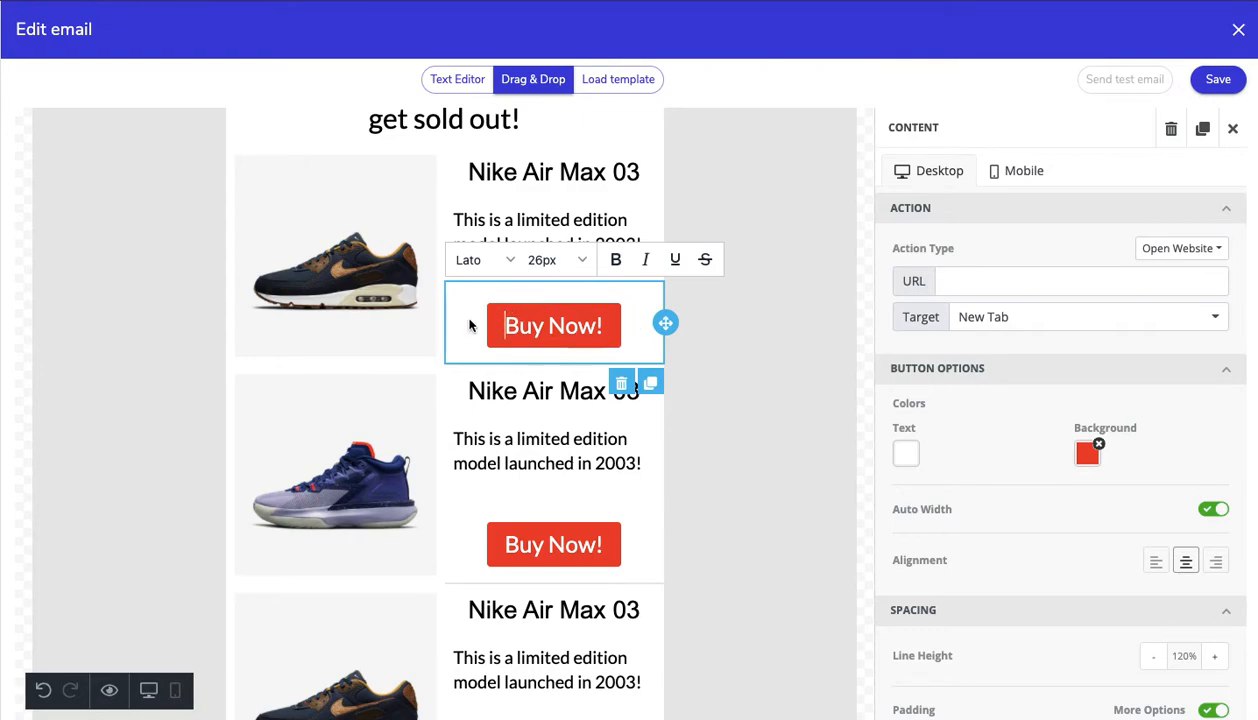
{"action": "scroll", "coordinate": [935, 438], "scroll_direction": "down", "scroll_amount": 3}
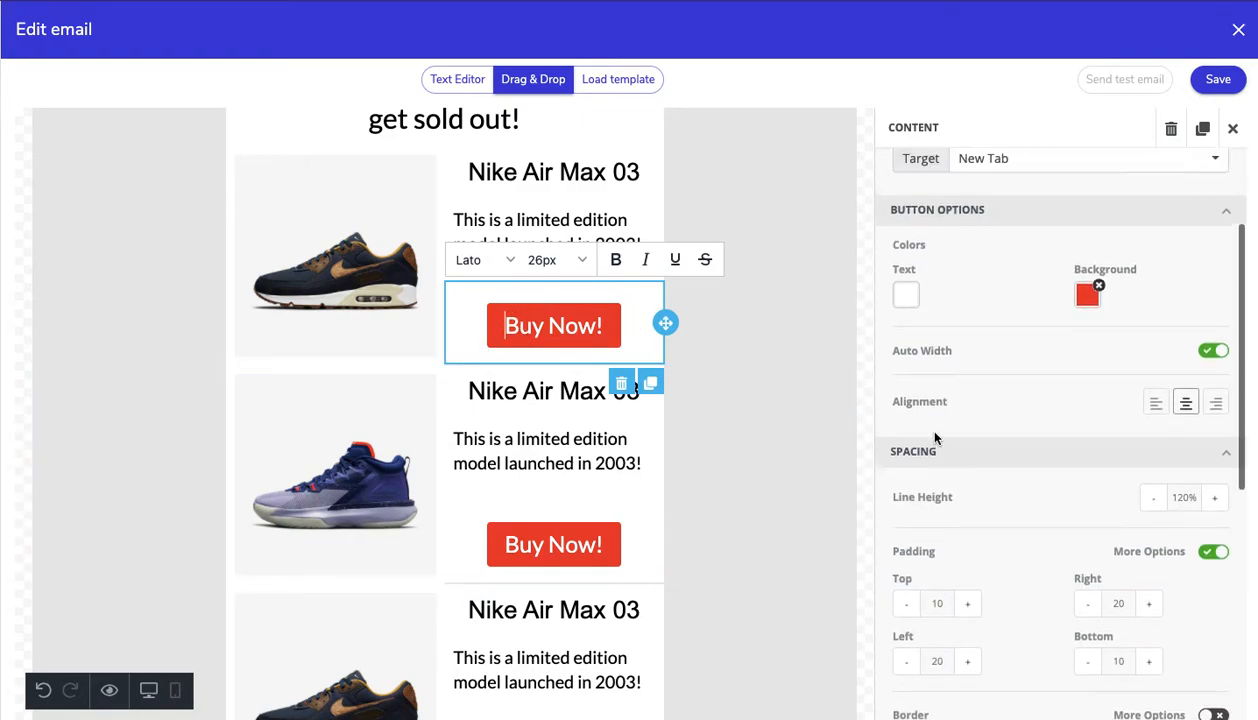
{"action": "scroll", "coordinate": [935, 438], "scroll_direction": "up", "scroll_amount": 3}
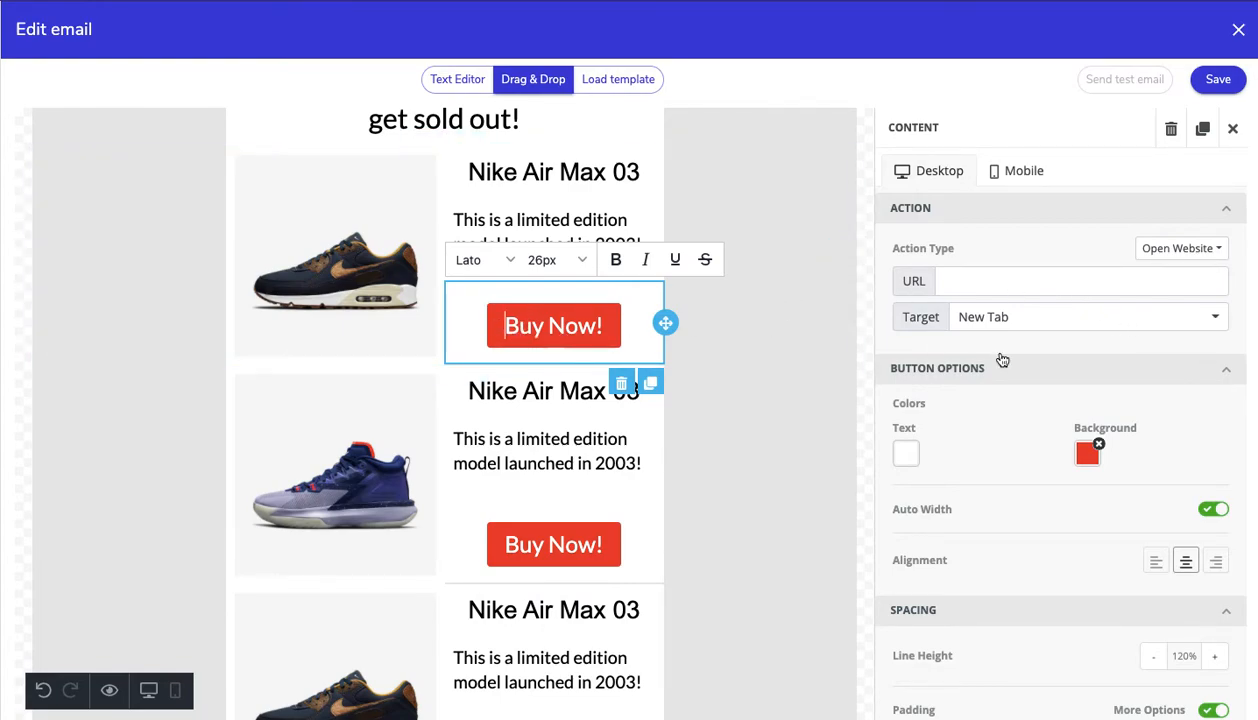
{"action": "left_click", "coordinate": [968, 276]}
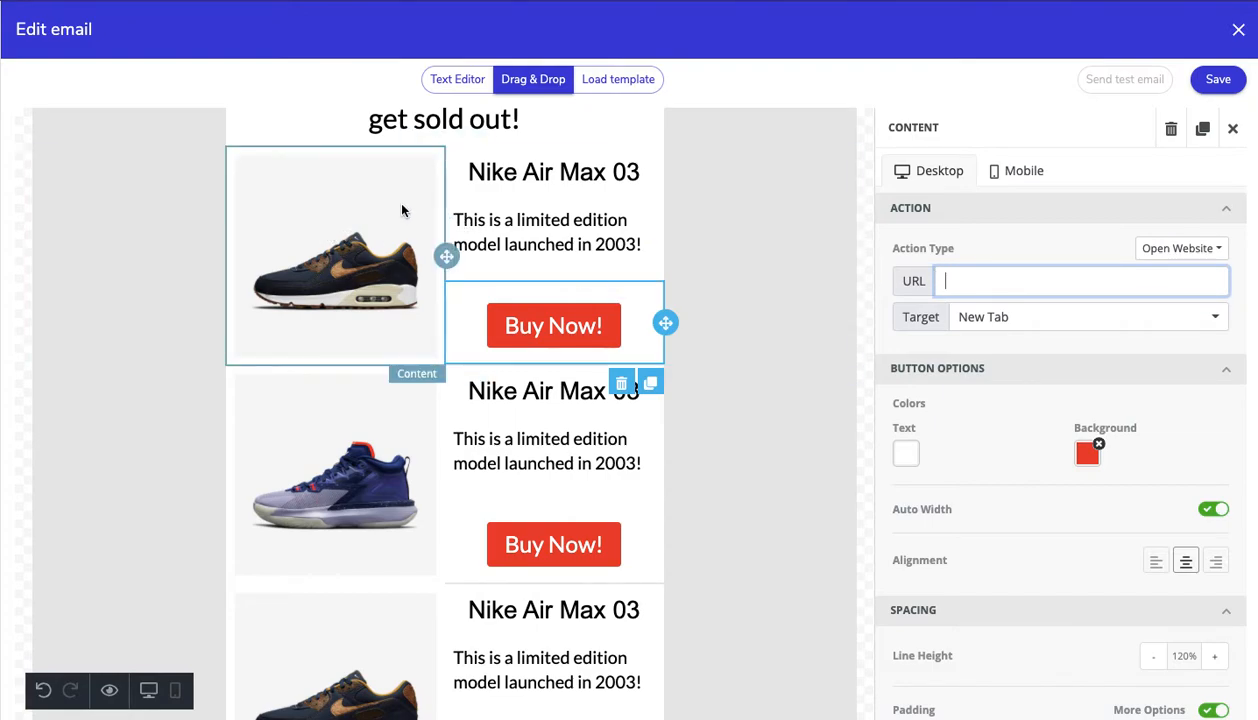
{"action": "scroll", "coordinate": [556, 514], "scroll_direction": "down", "scroll_amount": 1}
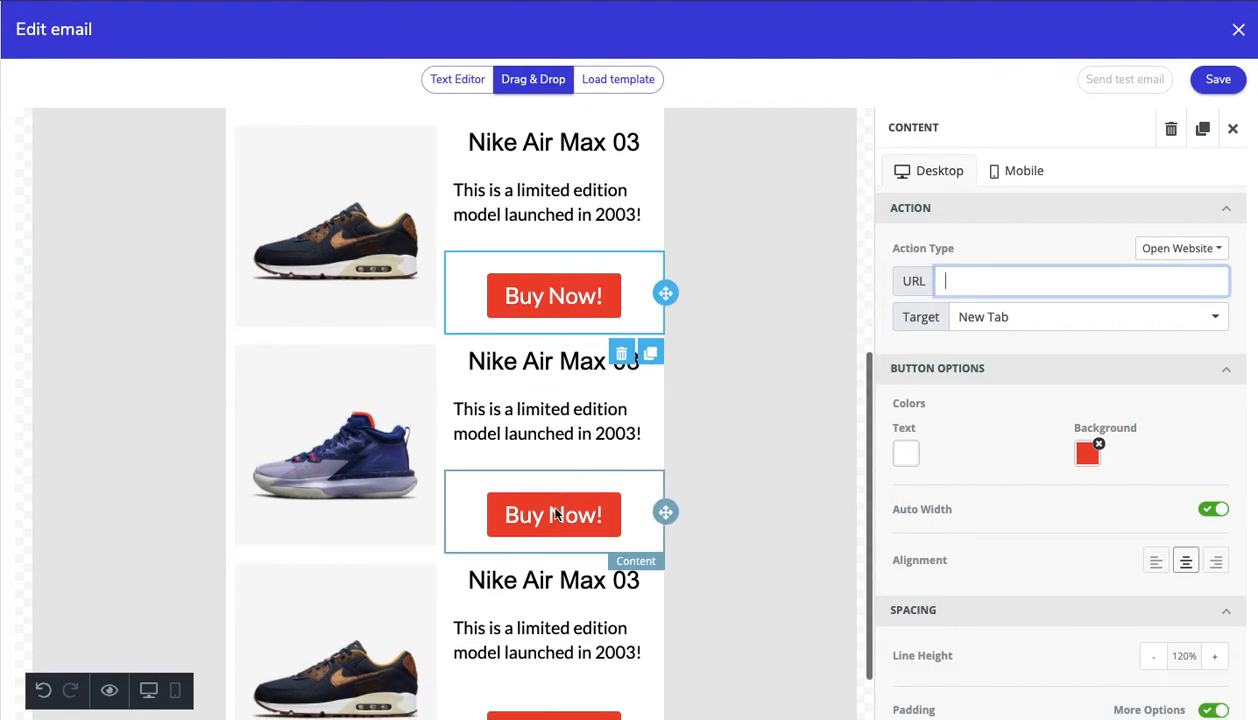
{"action": "left_click", "coordinate": [486, 497]}
{"action": "scroll", "coordinate": [484, 498], "scroll_direction": "down", "scroll_amount": 2}
{"action": "left_click", "coordinate": [485, 655]}
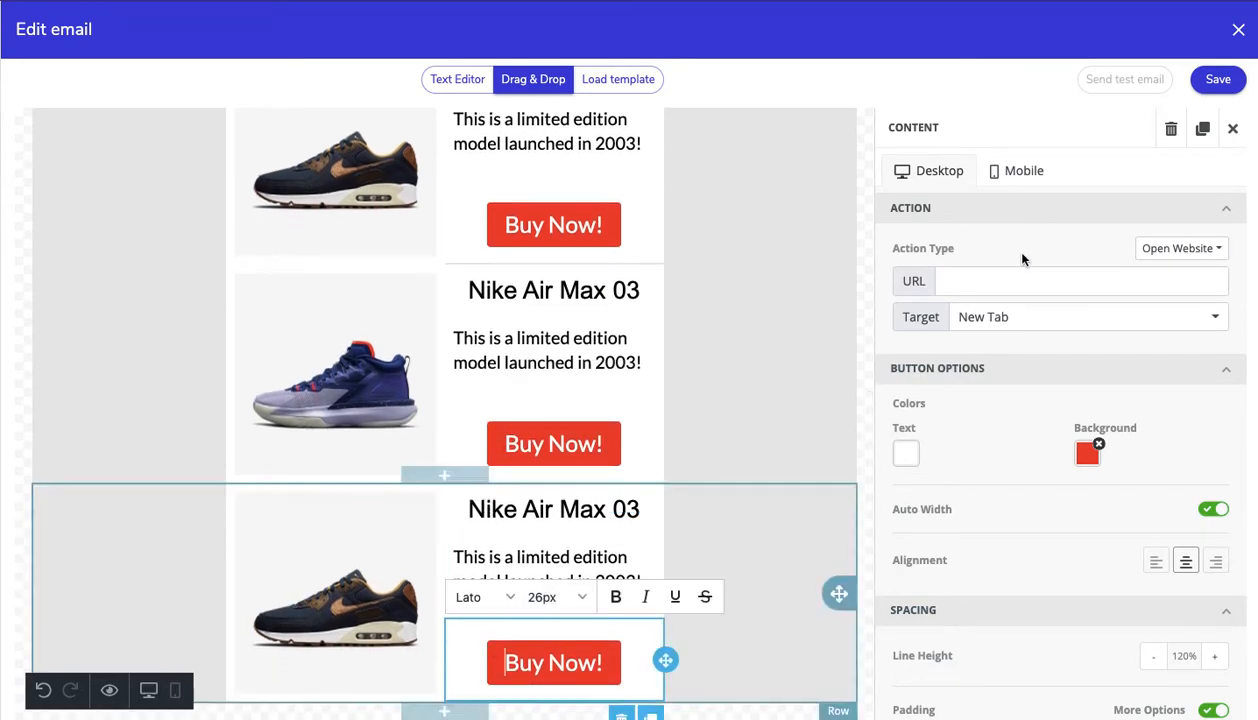
{"action": "scroll", "coordinate": [571, 478], "scroll_direction": "down", "scroll_amount": 1}
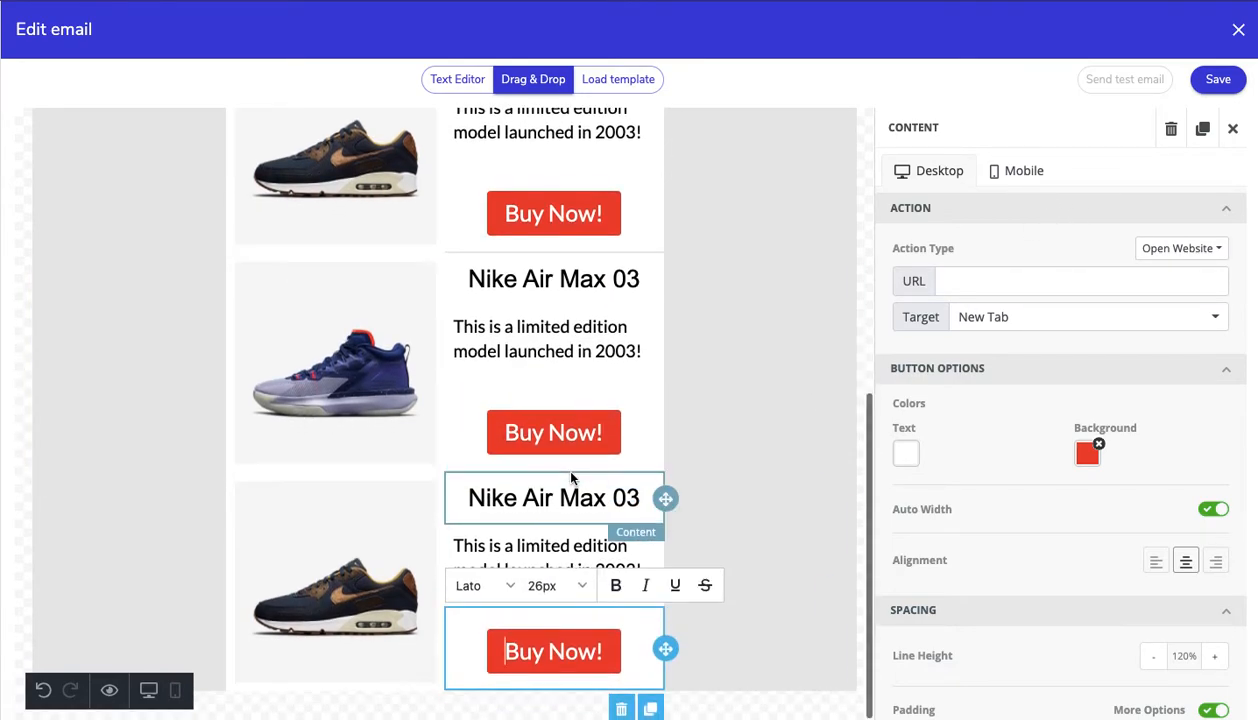
{"action": "left_click", "coordinate": [1020, 290]}
{"action": "type", "text": "https://muxemail.com"}
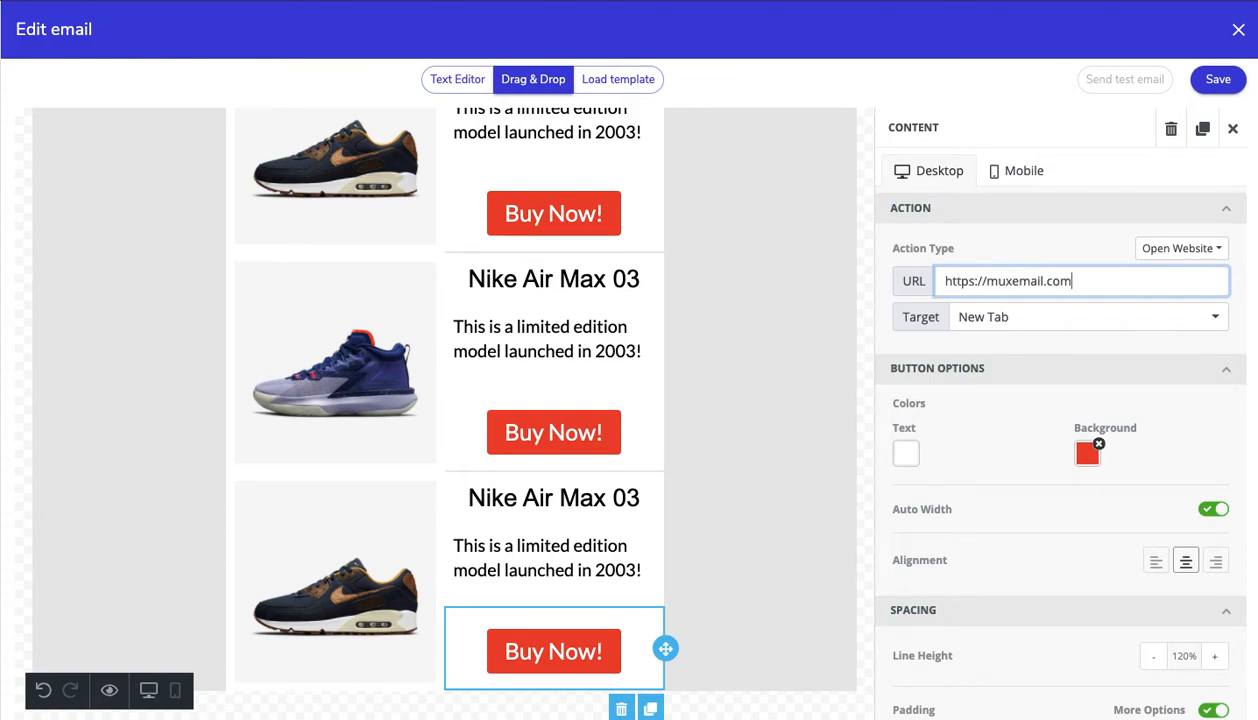
{"action": "left_click", "coordinate": [1219, 255]}
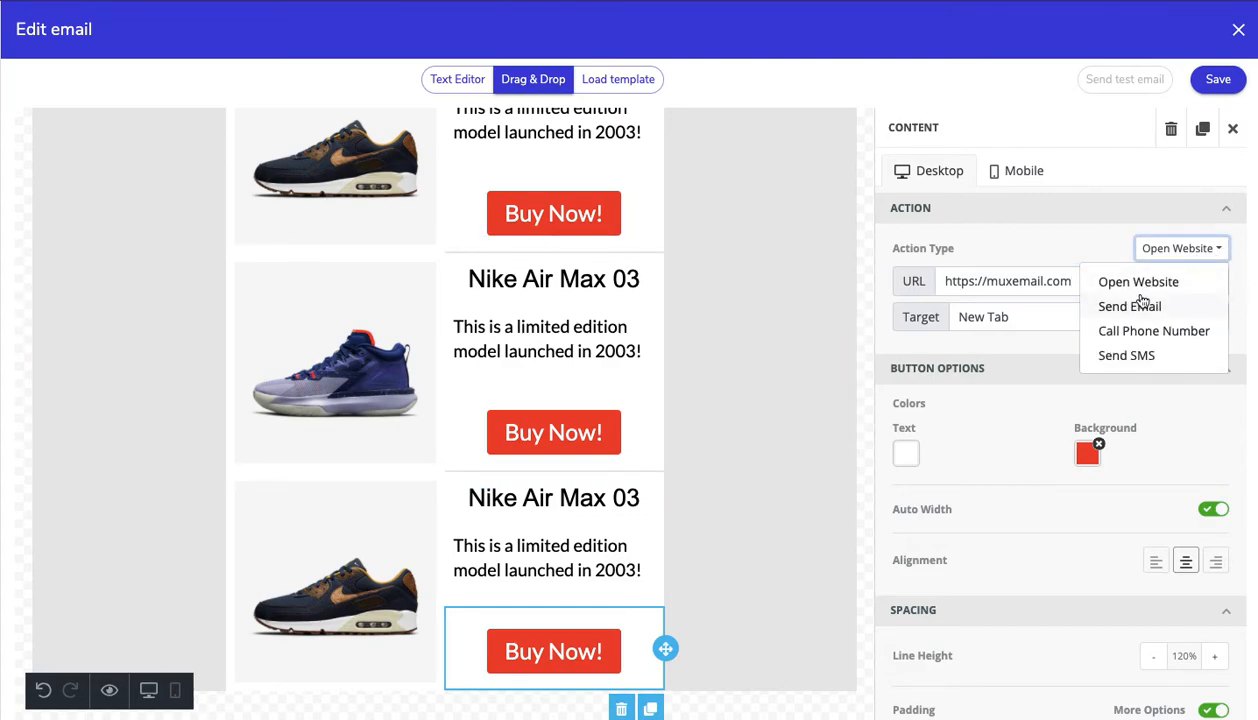
{"action": "left_click", "coordinate": [1073, 244]}
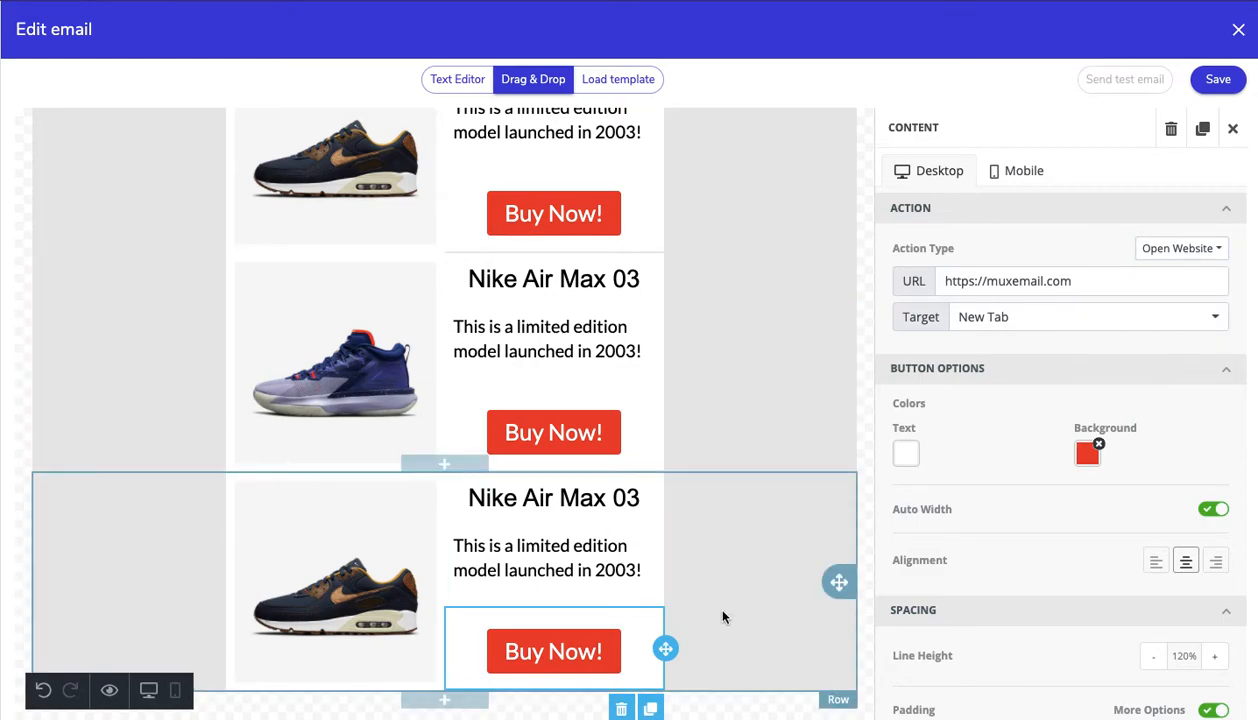
Review the whole email layout in the mobile version and return to the desktop version.
{"action": "scroll", "coordinate": [710, 599], "scroll_direction": "up", "scroll_amount": 10}
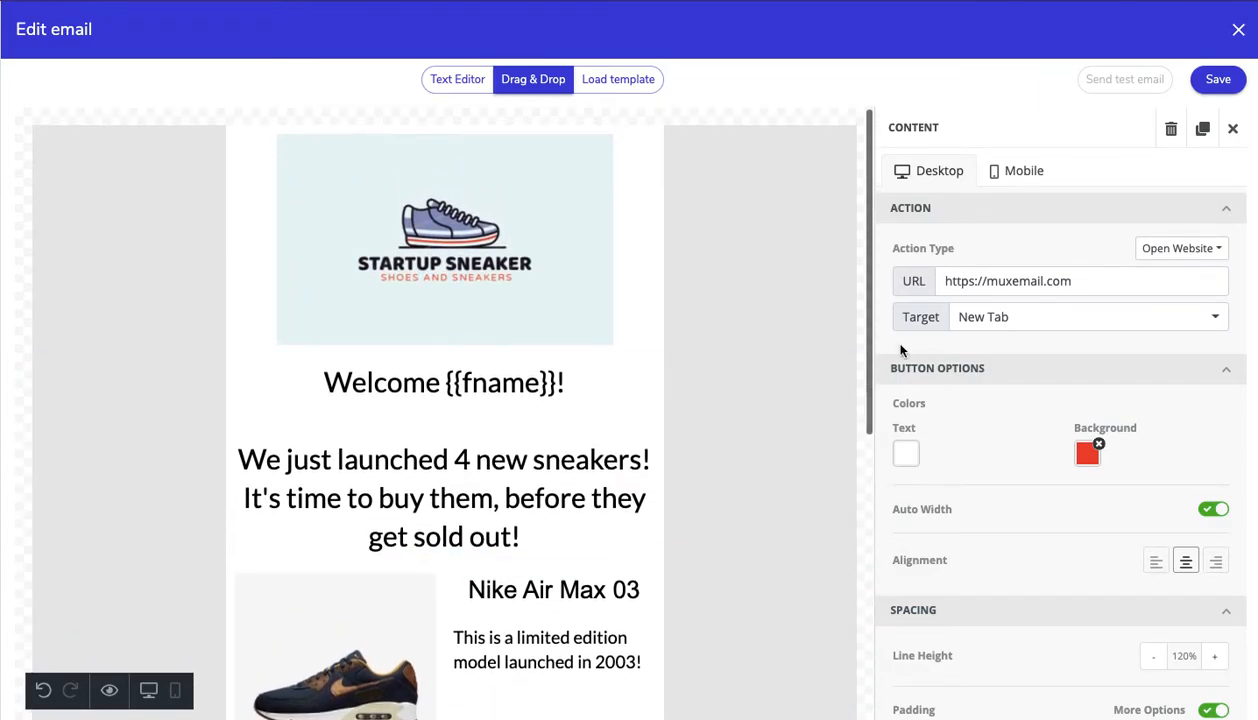
{"action": "left_click", "coordinate": [1012, 172]}
{"action": "scroll", "coordinate": [680, 398], "scroll_direction": "down", "scroll_amount": 10}
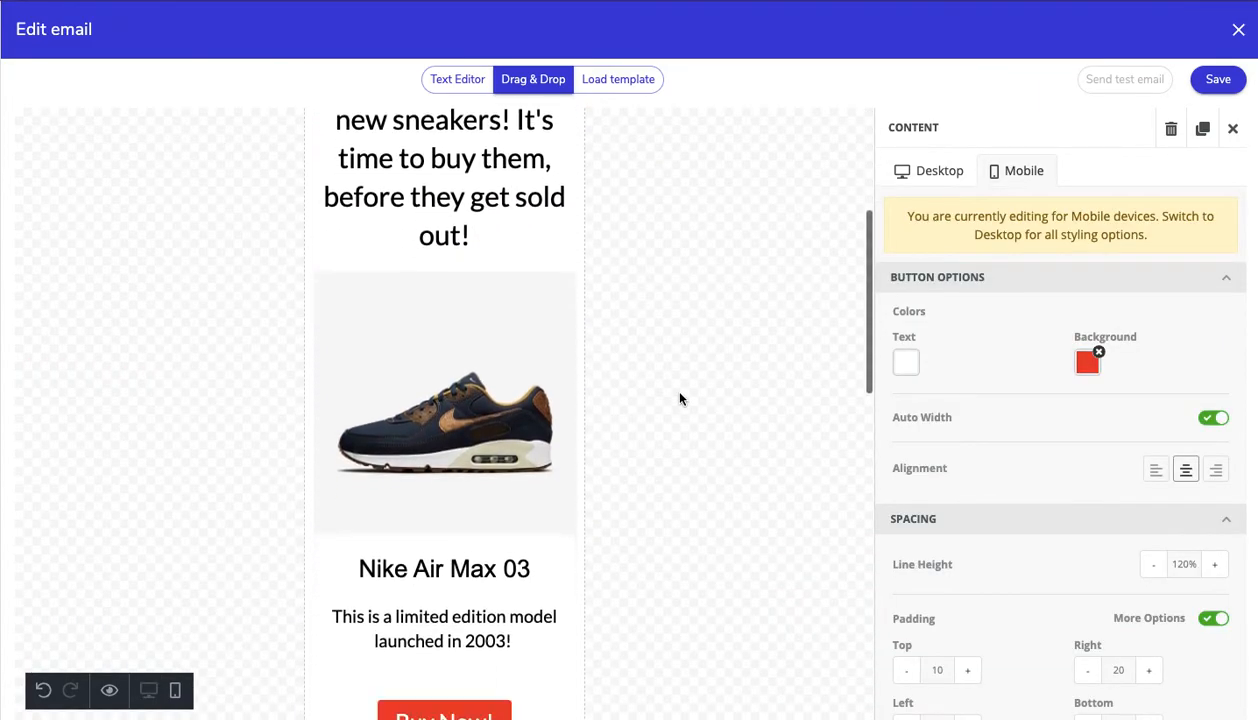
{"action": "scroll", "coordinate": [680, 398], "scroll_direction": "down", "scroll_amount": 3}
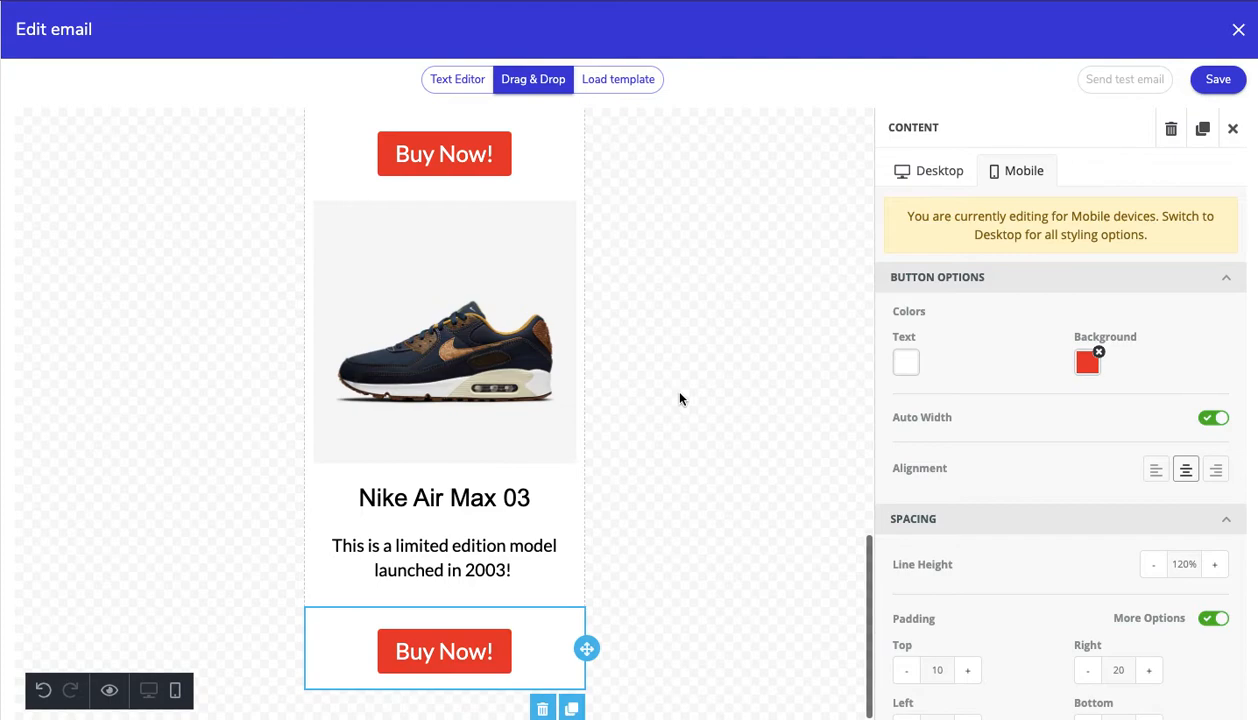
{"action": "scroll", "coordinate": [680, 398], "scroll_direction": "up", "scroll_amount": 10}
{"action": "left_click", "coordinate": [921, 170]}
{"action": "scroll", "coordinate": [680, 380], "scroll_direction": "down", "scroll_amount": 2}
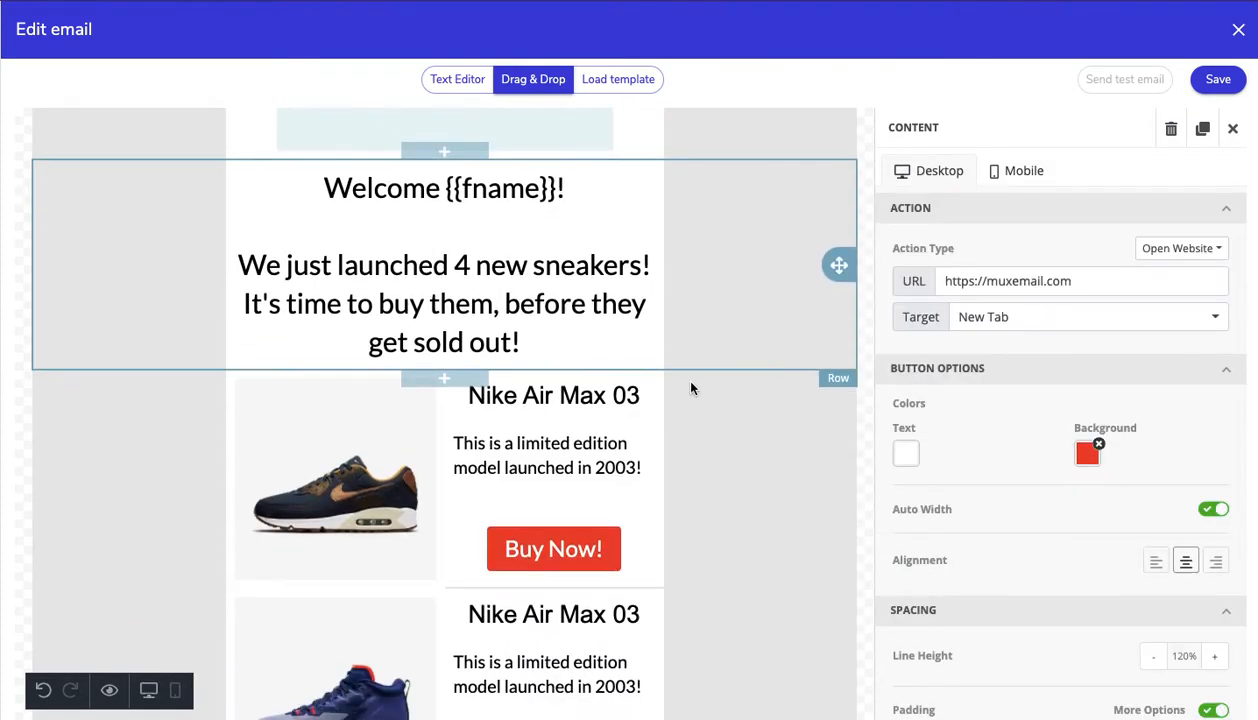
{"action": "scroll", "coordinate": [680, 380], "scroll_direction": "up", "scroll_amount": 1}
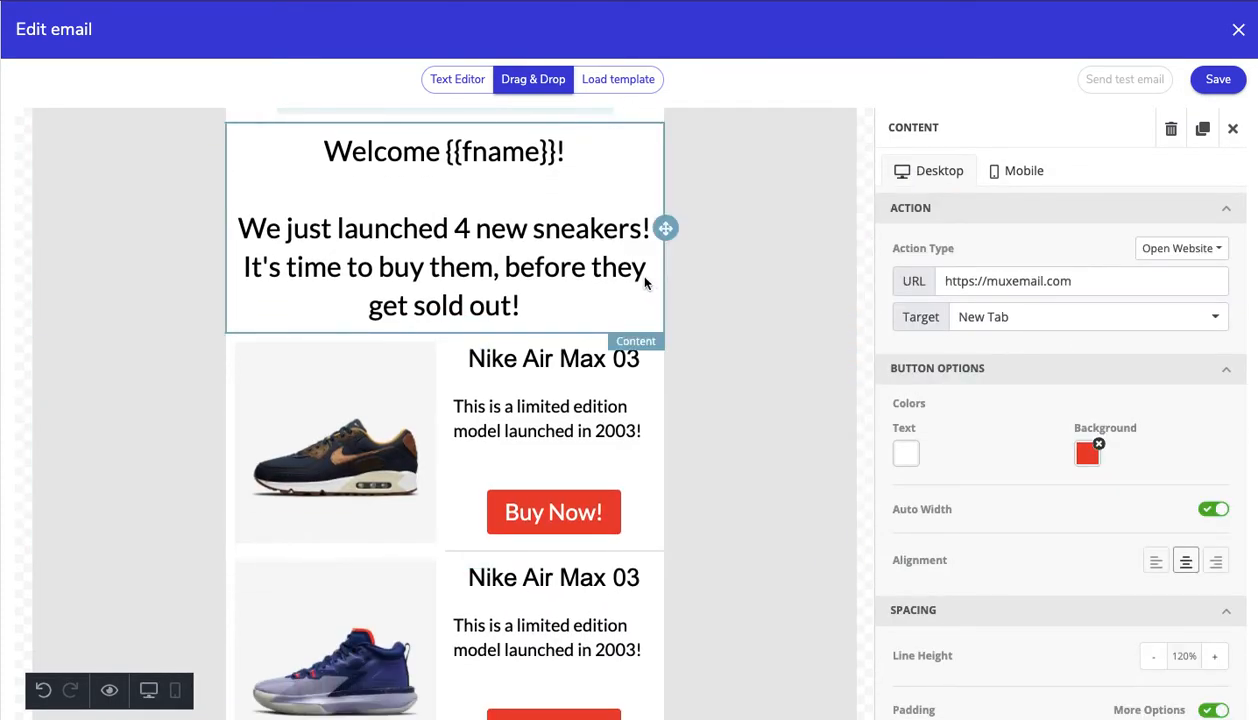
Examine the welcome heading's text, padding and responsive options in both the desktop and mobile versions.
{"action": "left_click", "coordinate": [645, 283]}
{"action": "scroll", "coordinate": [1108, 456], "scroll_direction": "down", "scroll_amount": 3}
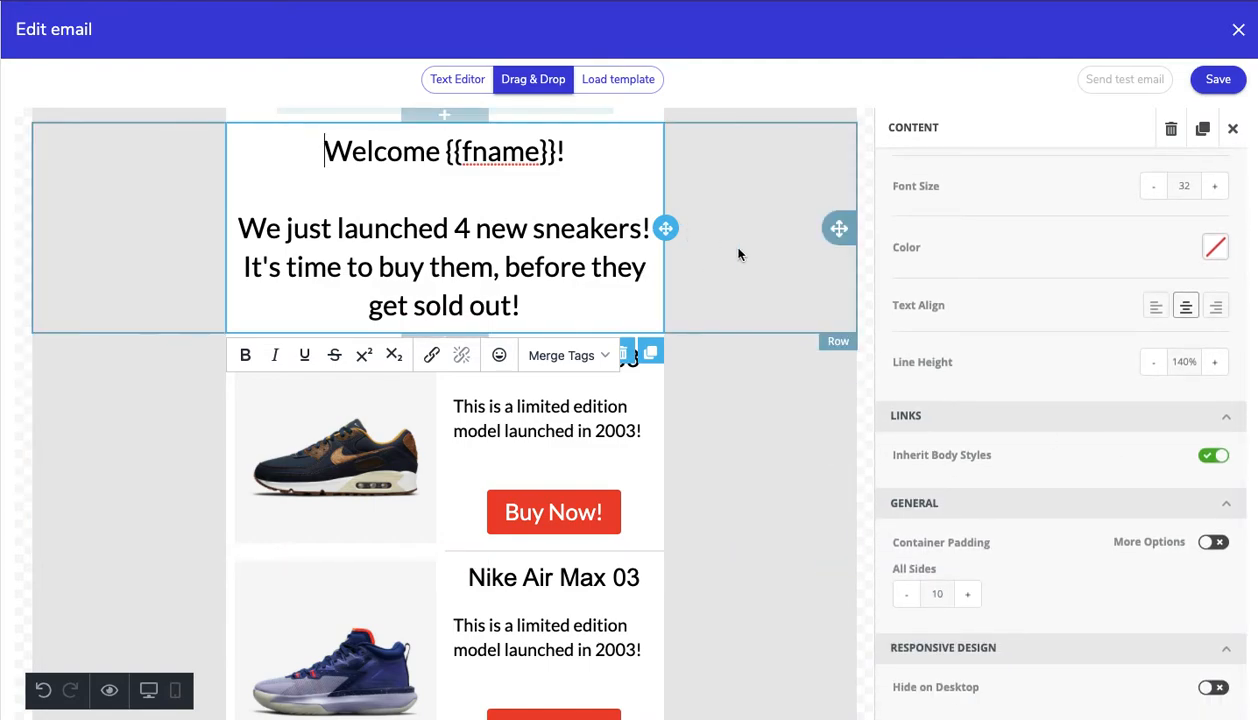
{"action": "scroll", "coordinate": [966, 250], "scroll_direction": "up", "scroll_amount": 3}
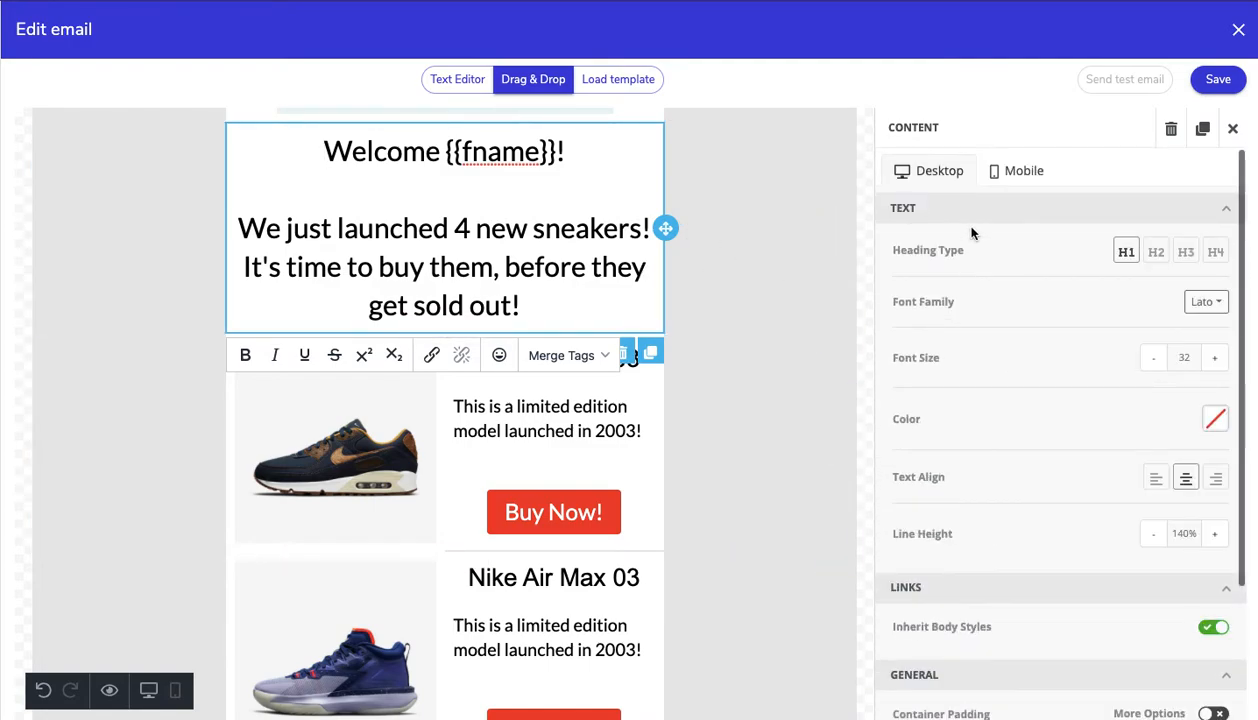
{"action": "left_click", "coordinate": [1016, 175]}
{"action": "scroll", "coordinate": [945, 420], "scroll_direction": "down", "scroll_amount": 3}
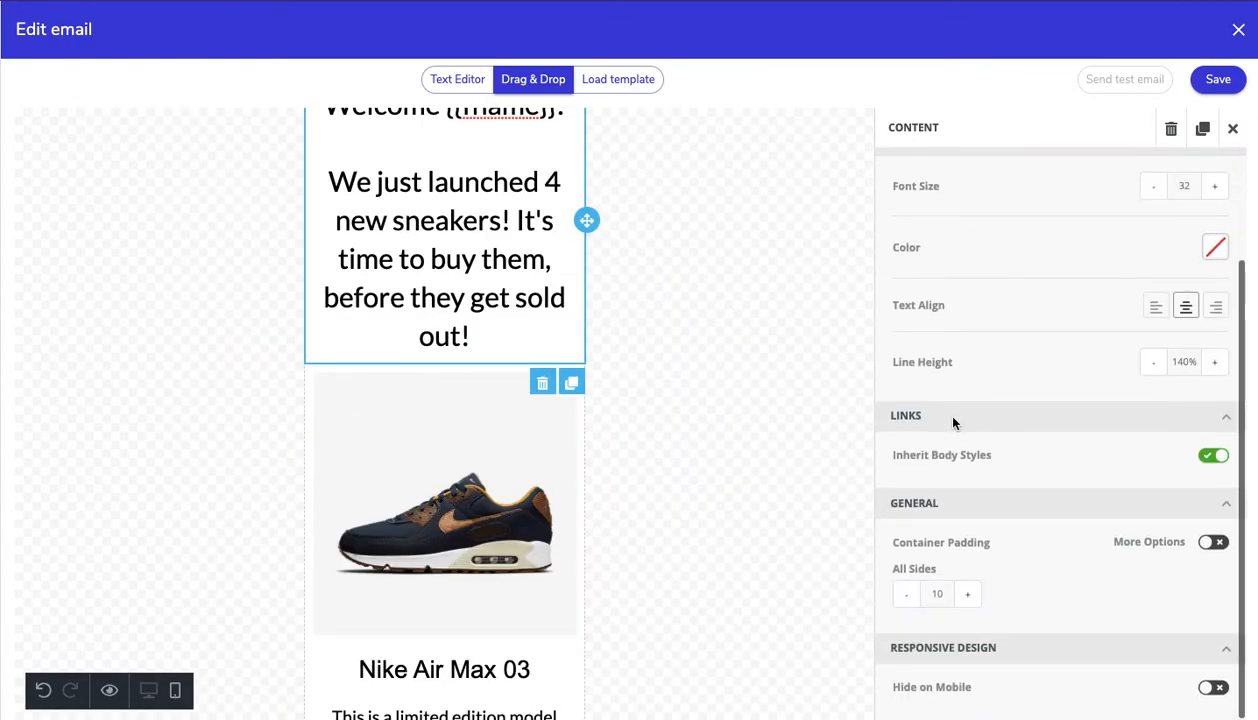
{"action": "scroll", "coordinate": [798, 518], "scroll_direction": "down", "scroll_amount": 3}
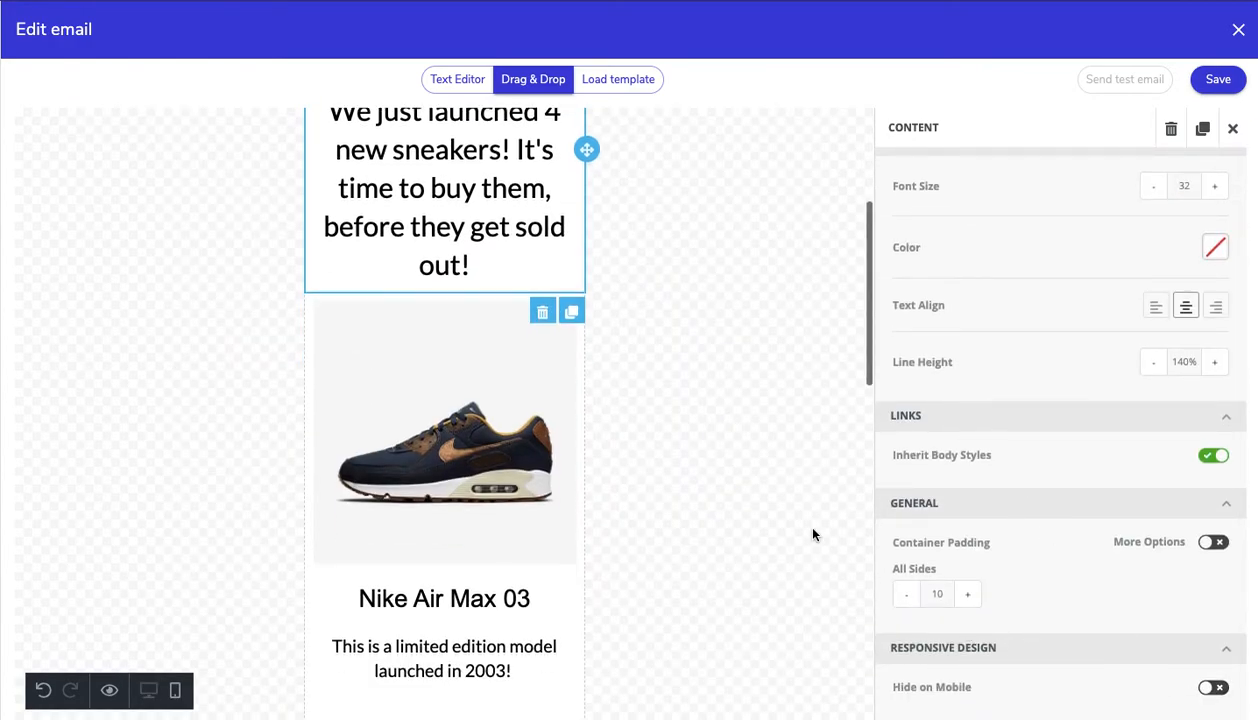
{"action": "scroll", "coordinate": [525, 477], "scroll_direction": "up", "scroll_amount": 5}
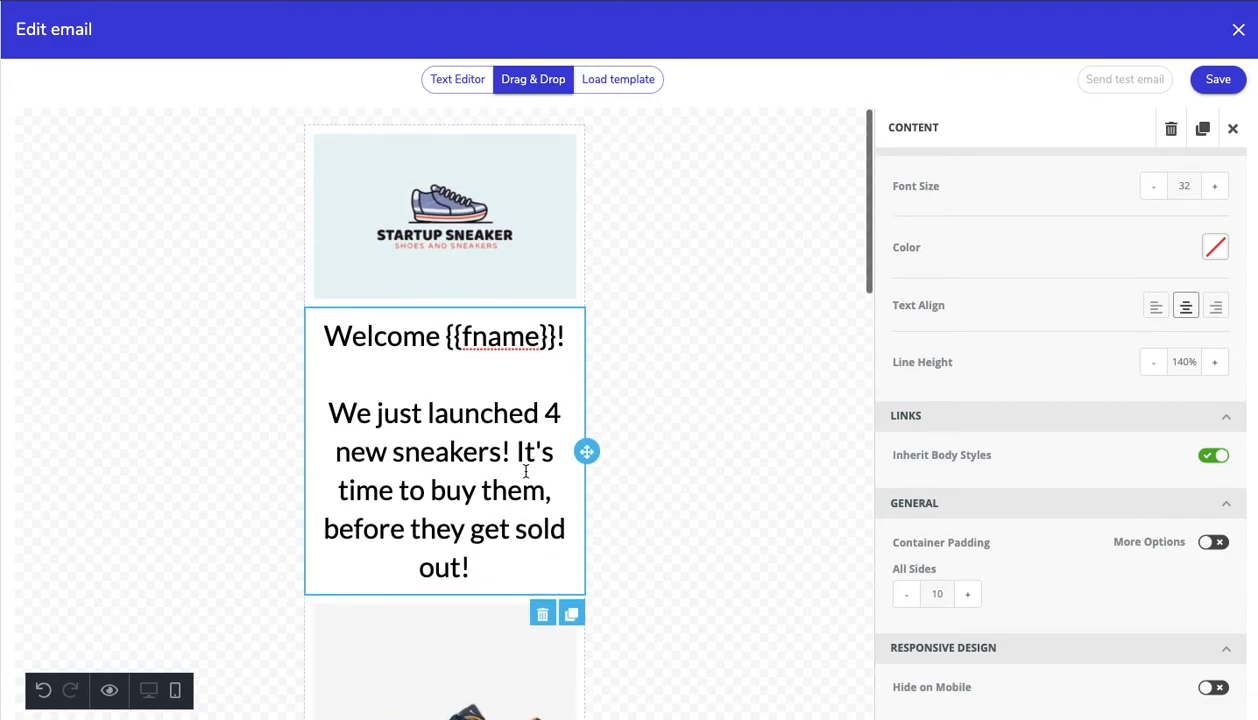
Try hiding the logo image on mobile and turn the Hide on Mobile option back off.
{"action": "left_click", "coordinate": [465, 213]}
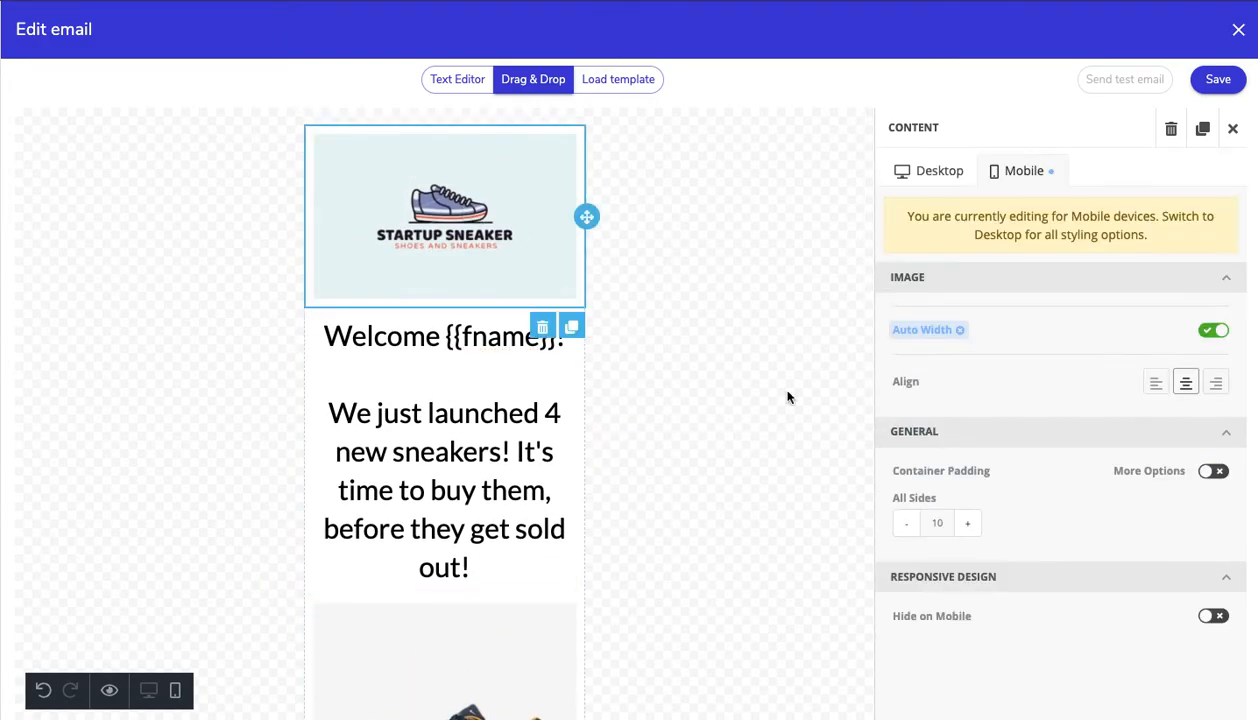
{"action": "left_click", "coordinate": [1213, 617]}
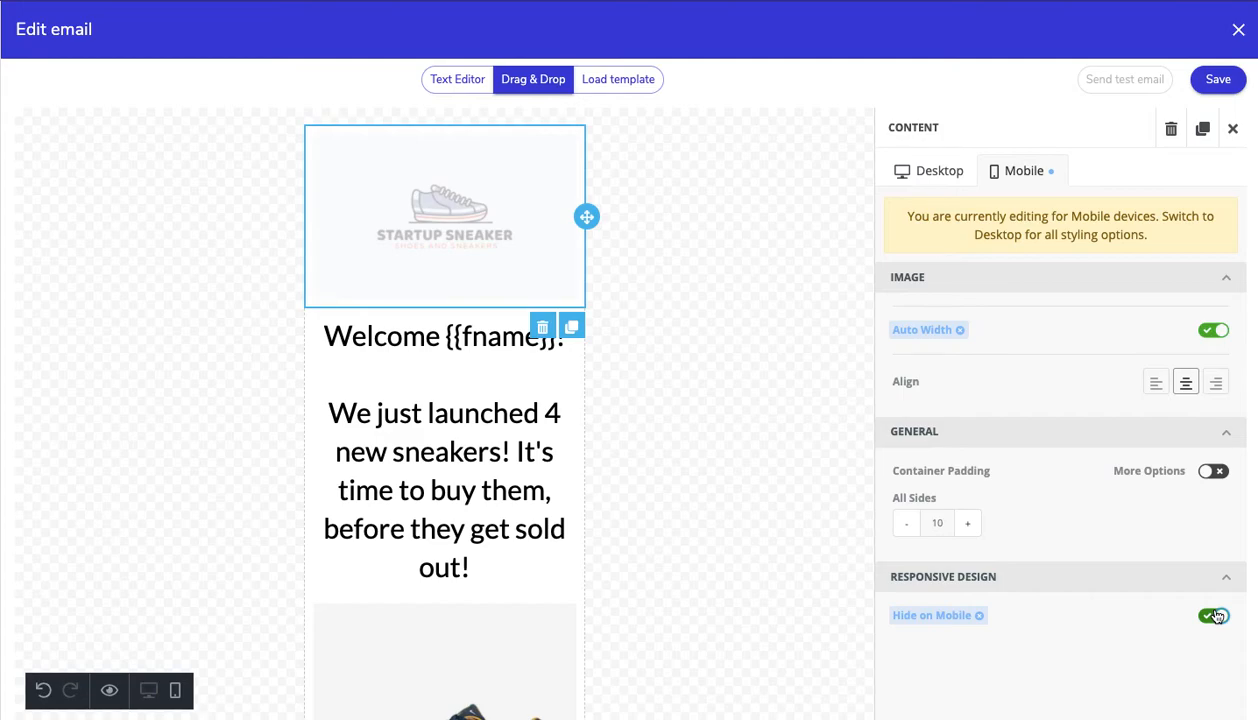
{"action": "left_click", "coordinate": [1215, 616]}
Return to the desktop version and look over the product rows down to the end of the email.
{"action": "left_click", "coordinate": [934, 168]}
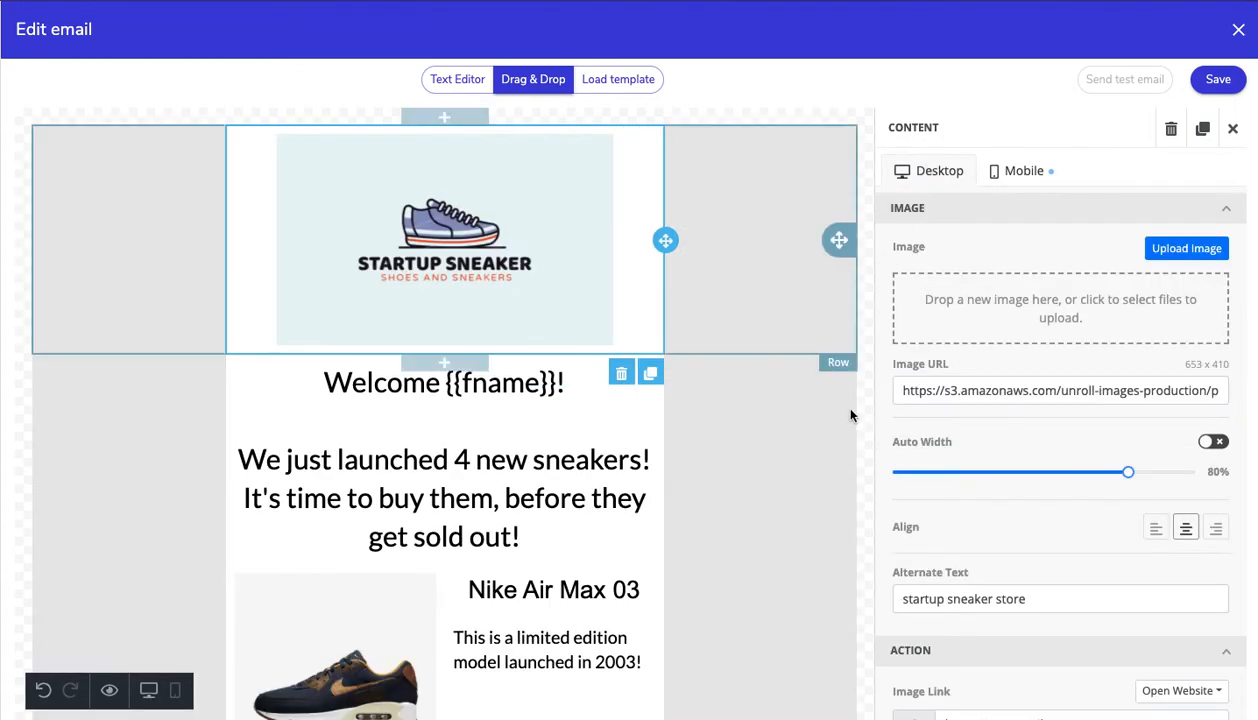
{"action": "scroll", "coordinate": [904, 506], "scroll_direction": "down", "scroll_amount": 5}
{"action": "scroll", "coordinate": [502, 560], "scroll_direction": "down", "scroll_amount": 5}
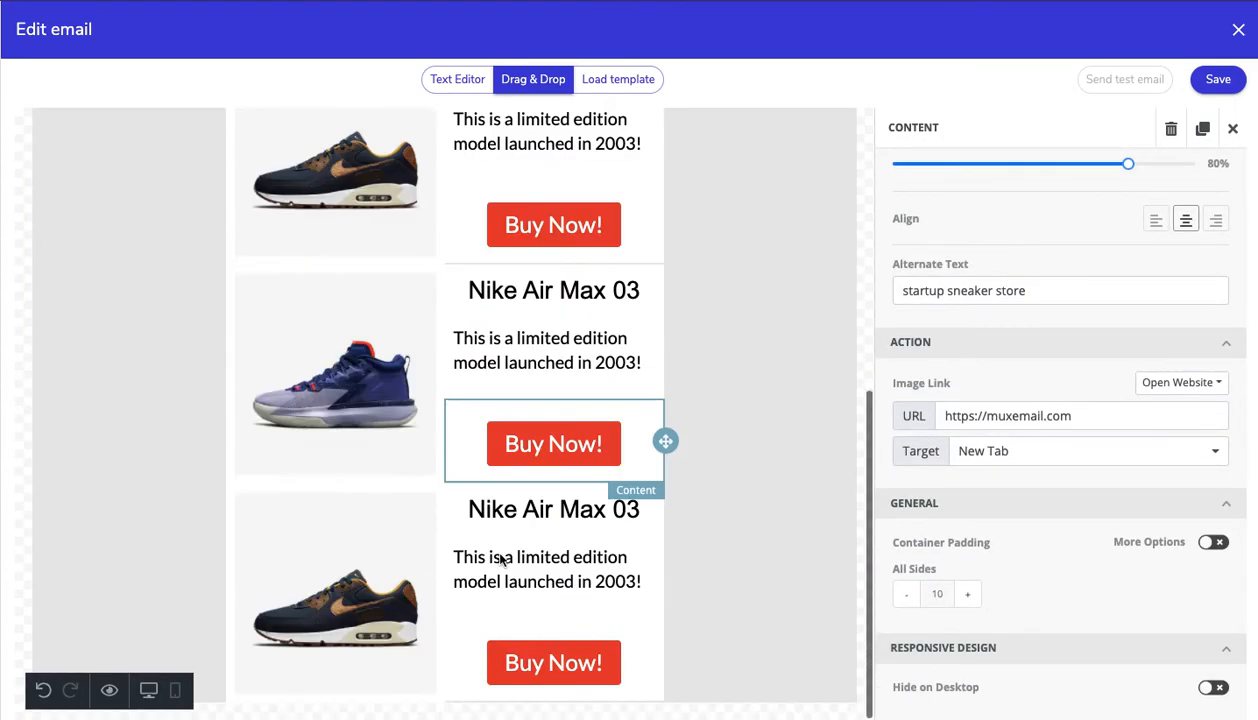
Add a one-column row below the last product row and place a divider in it.
{"action": "left_click", "coordinate": [708, 664]}
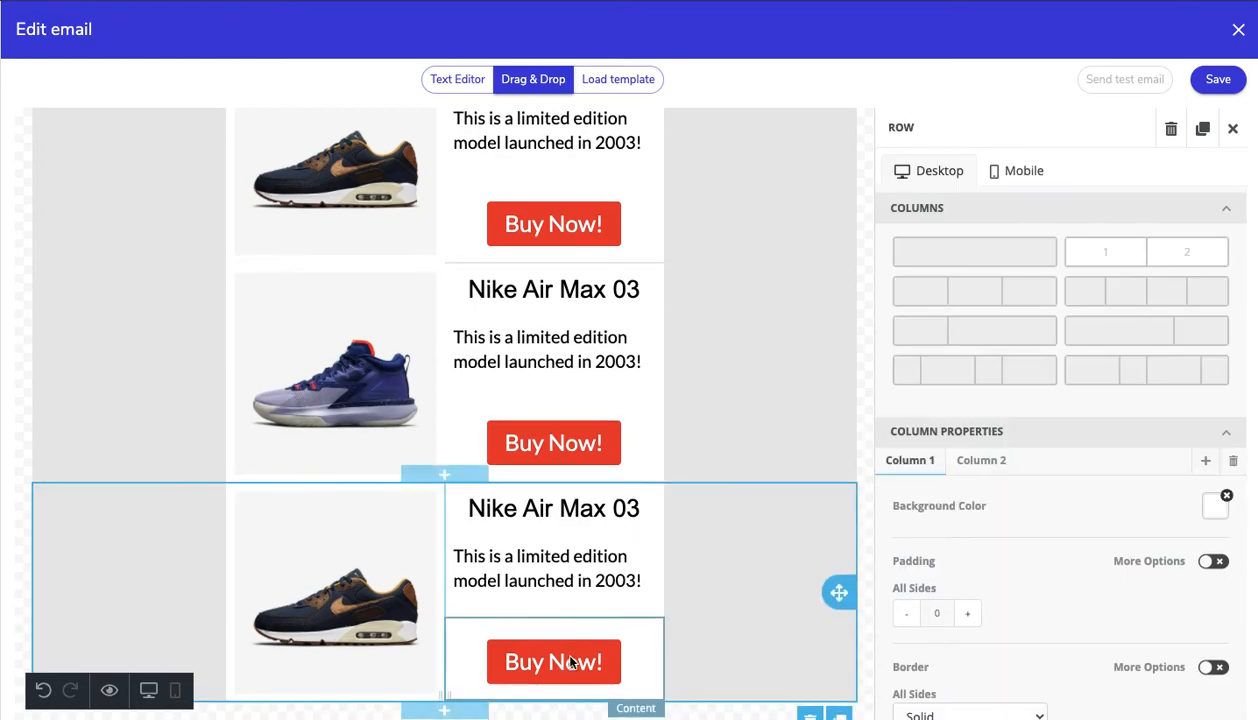
{"action": "scroll", "coordinate": [576, 678], "scroll_direction": "down", "scroll_amount": 1}
{"action": "scroll", "coordinate": [575, 680], "scroll_direction": "down", "scroll_amount": 1}
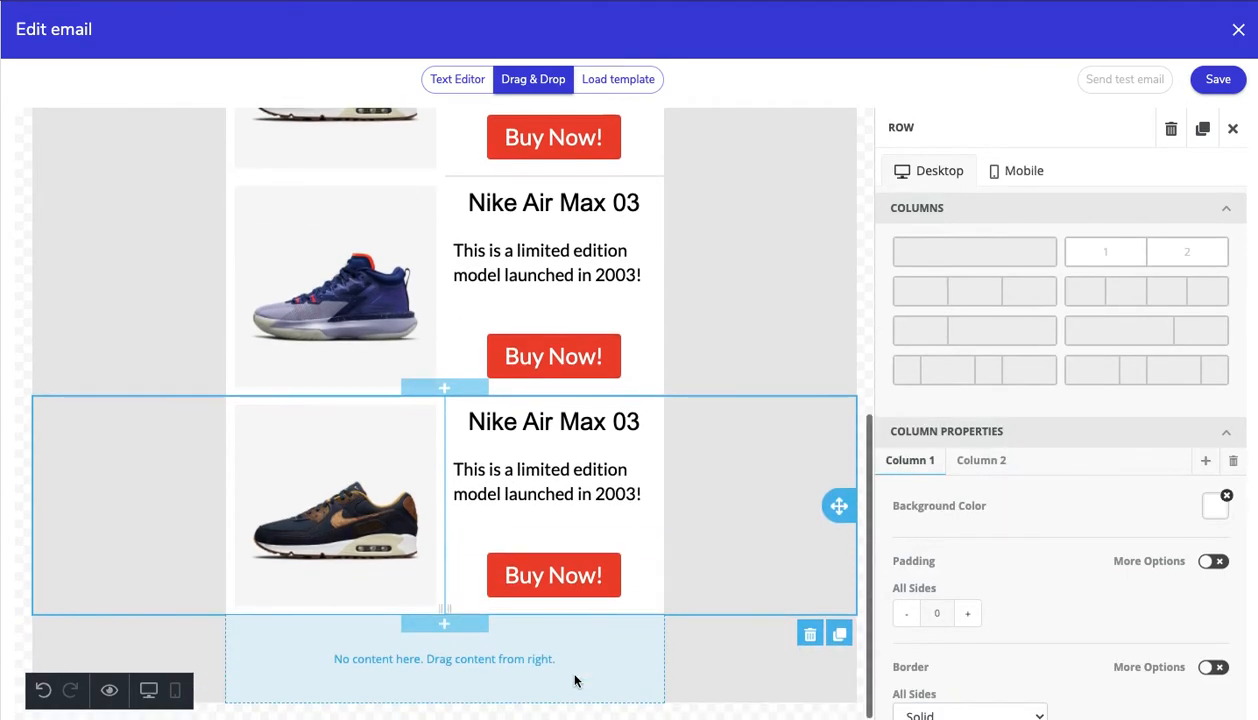
{"action": "left_click", "coordinate": [578, 664]}
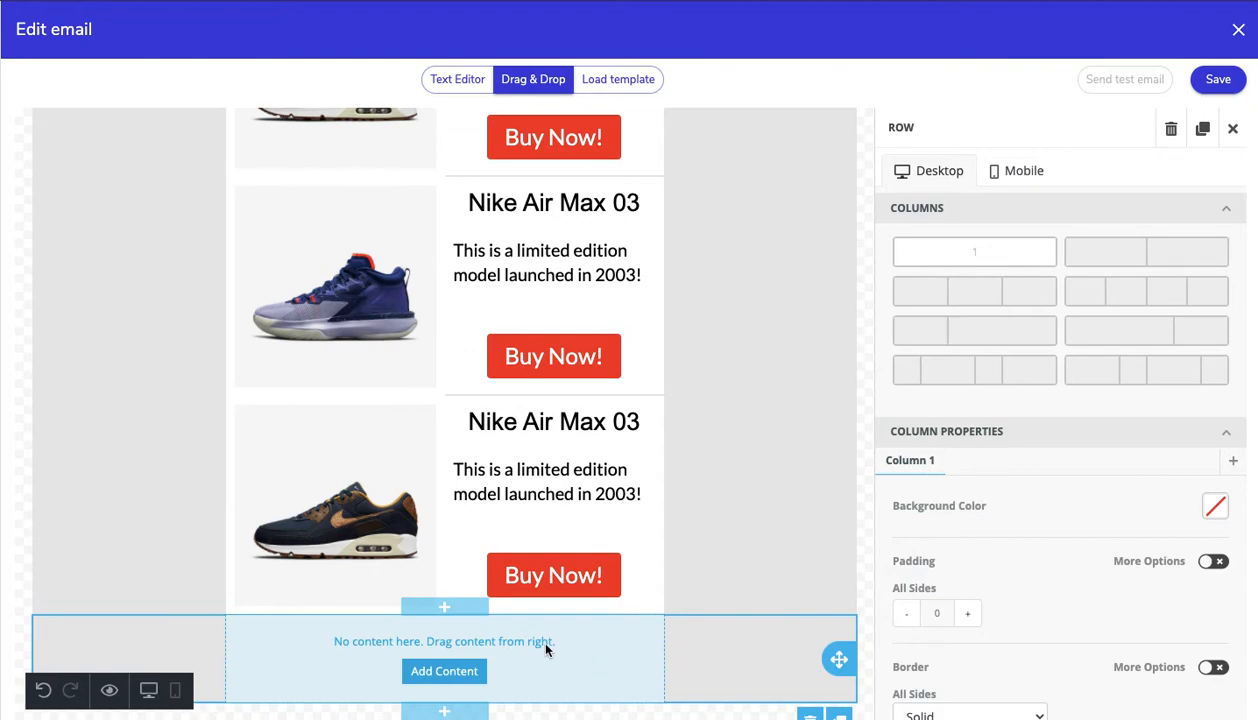
{"action": "left_click", "coordinate": [455, 671]}
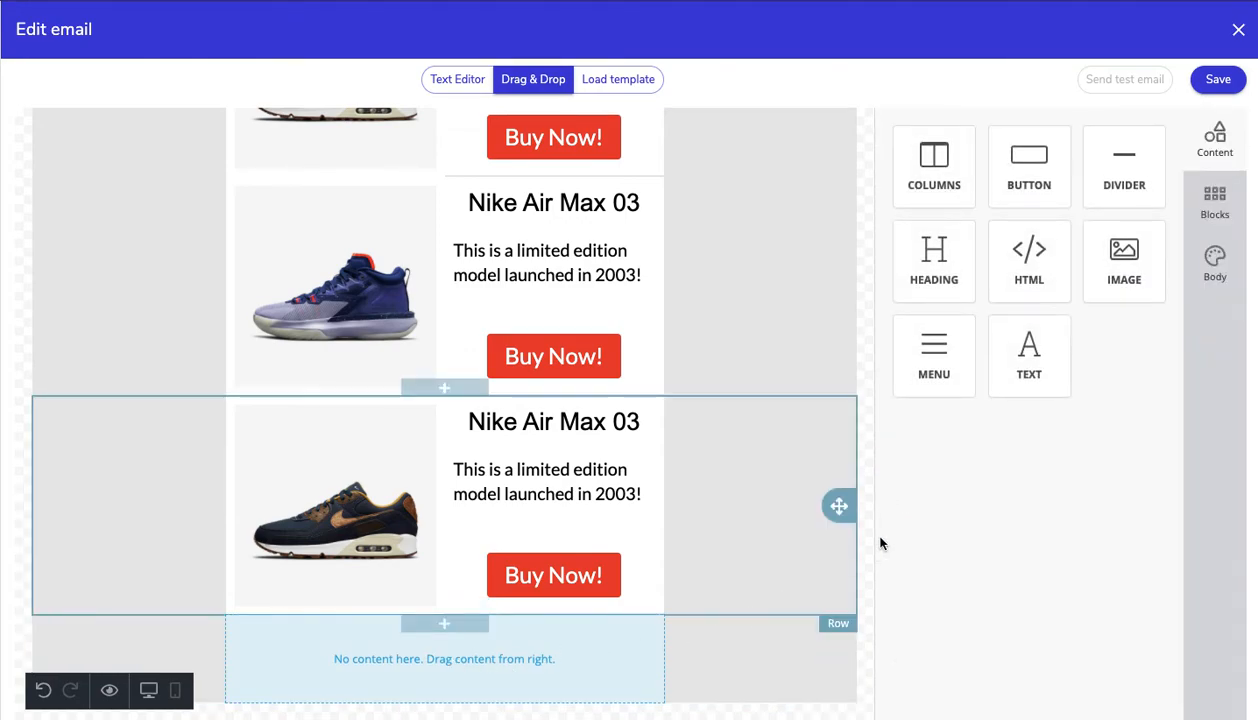
{"action": "left_click_drag", "start_coordinate": [1124, 163], "coordinate": [484, 654]}
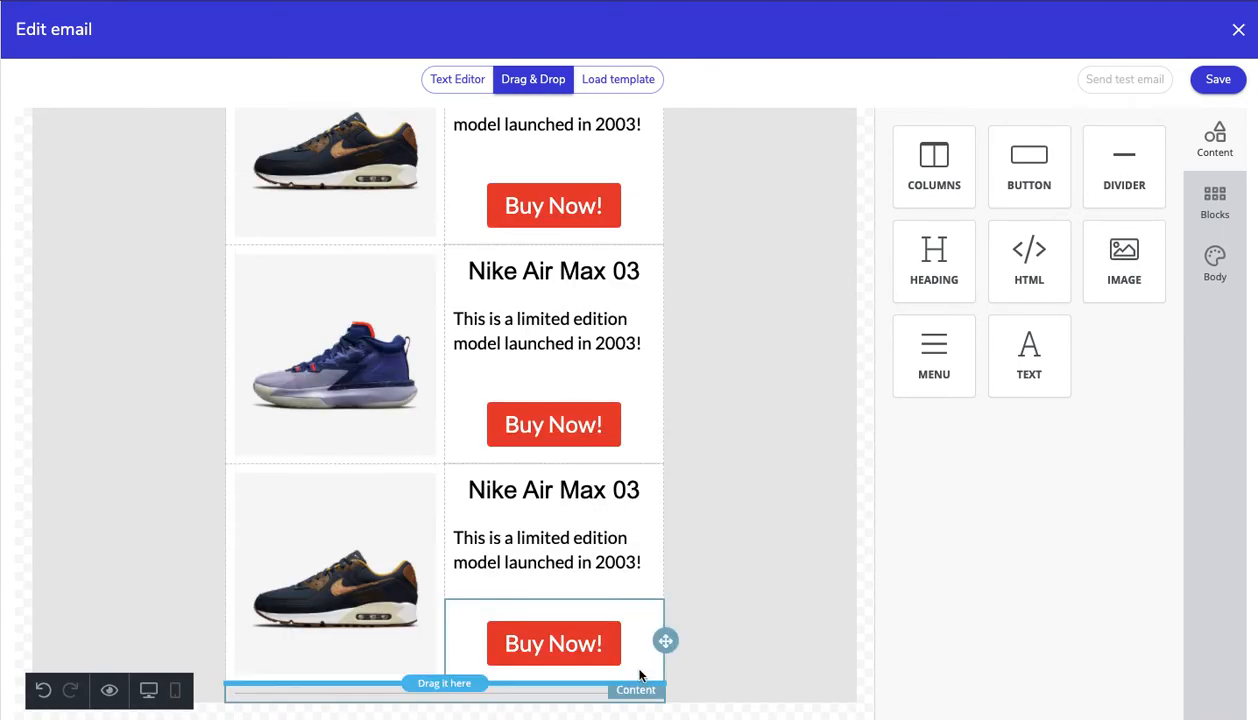
Set the bottom divider's line thickness to 5 and its color to black (000000).
{"action": "left_click", "coordinate": [519, 690]}
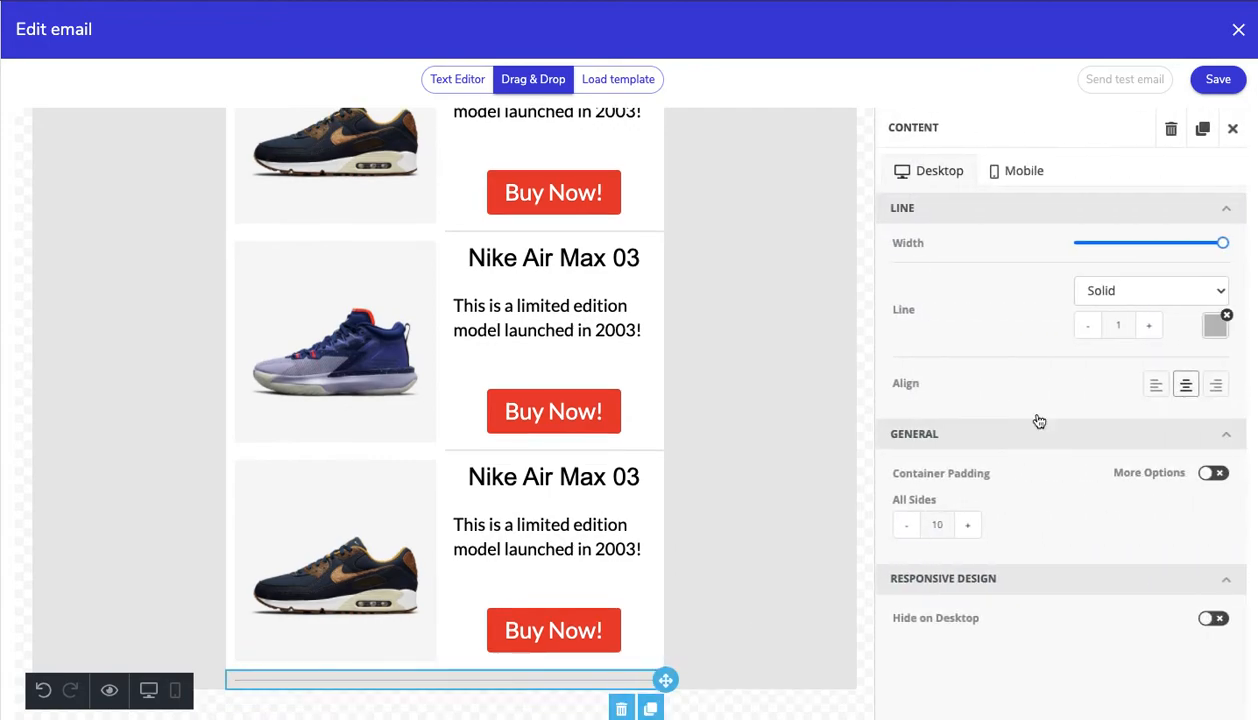
{"action": "left_click", "coordinate": [1147, 326]}
{"action": "left_click", "coordinate": [1147, 326]}
{"action": "left_click", "coordinate": [1147, 326]}
{"action": "left_click", "coordinate": [1147, 326]}
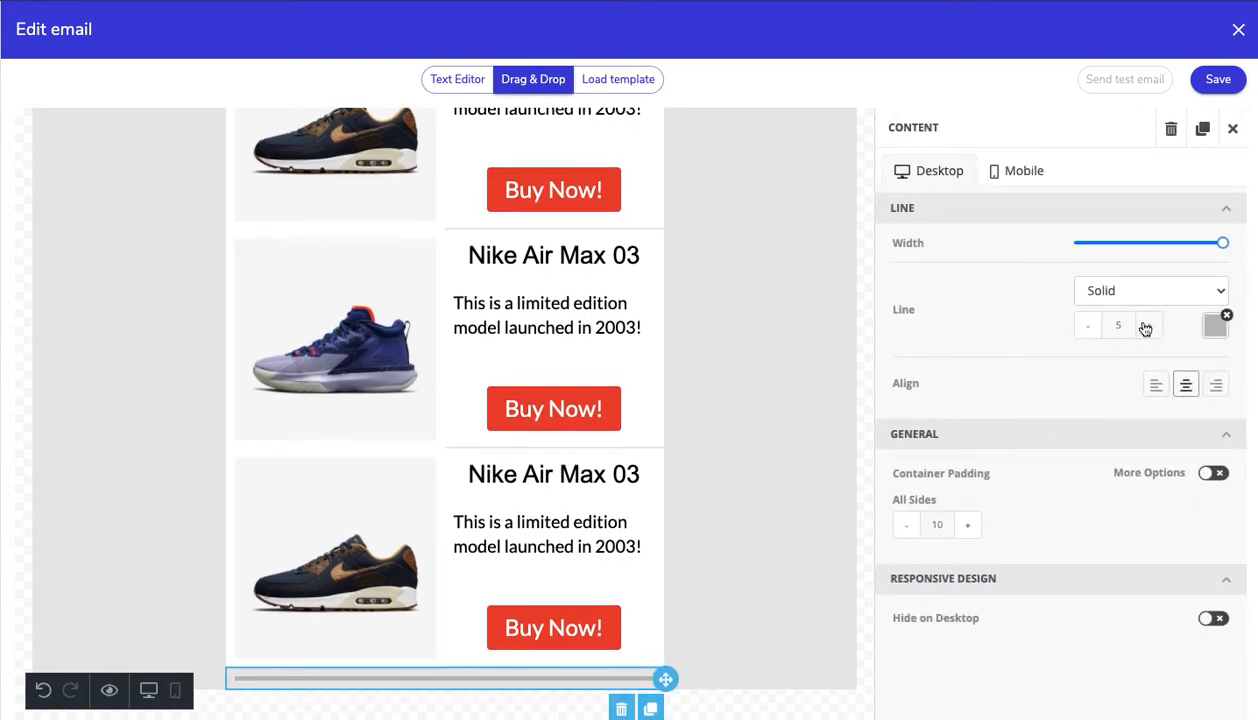
{"action": "left_click", "coordinate": [1212, 330]}
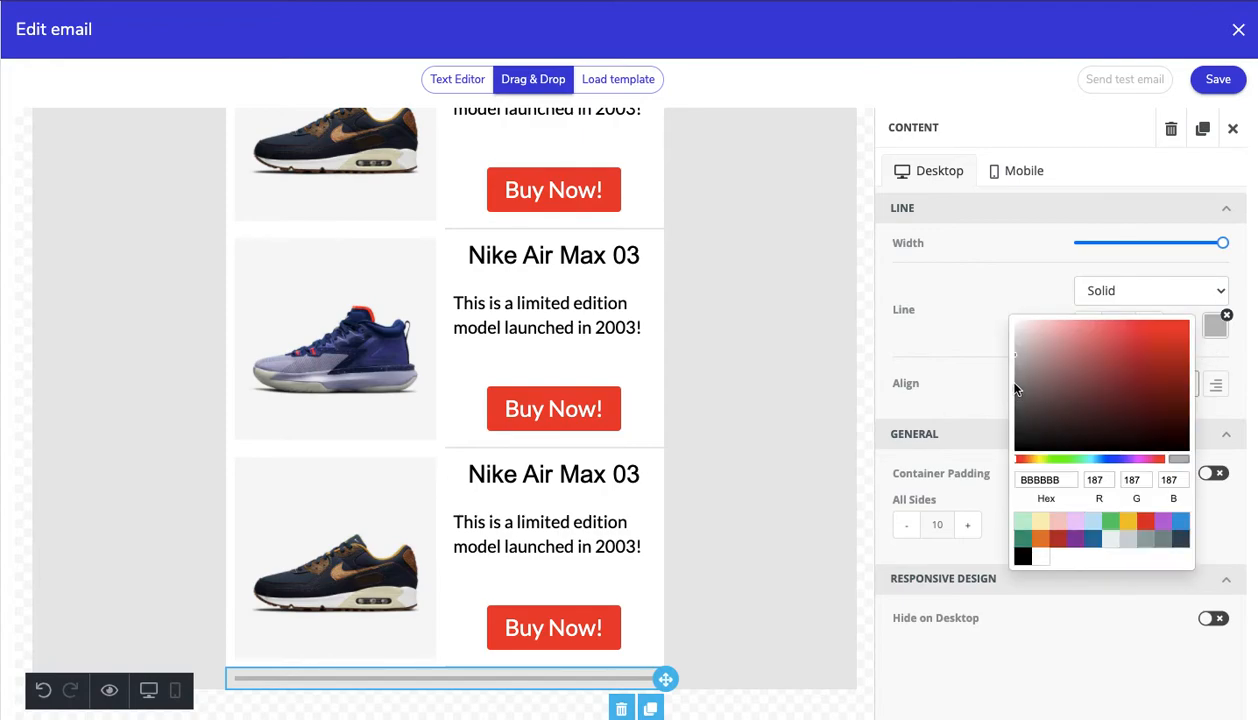
{"action": "left_click_drag", "start_coordinate": [1016, 362], "coordinate": [990, 600]}
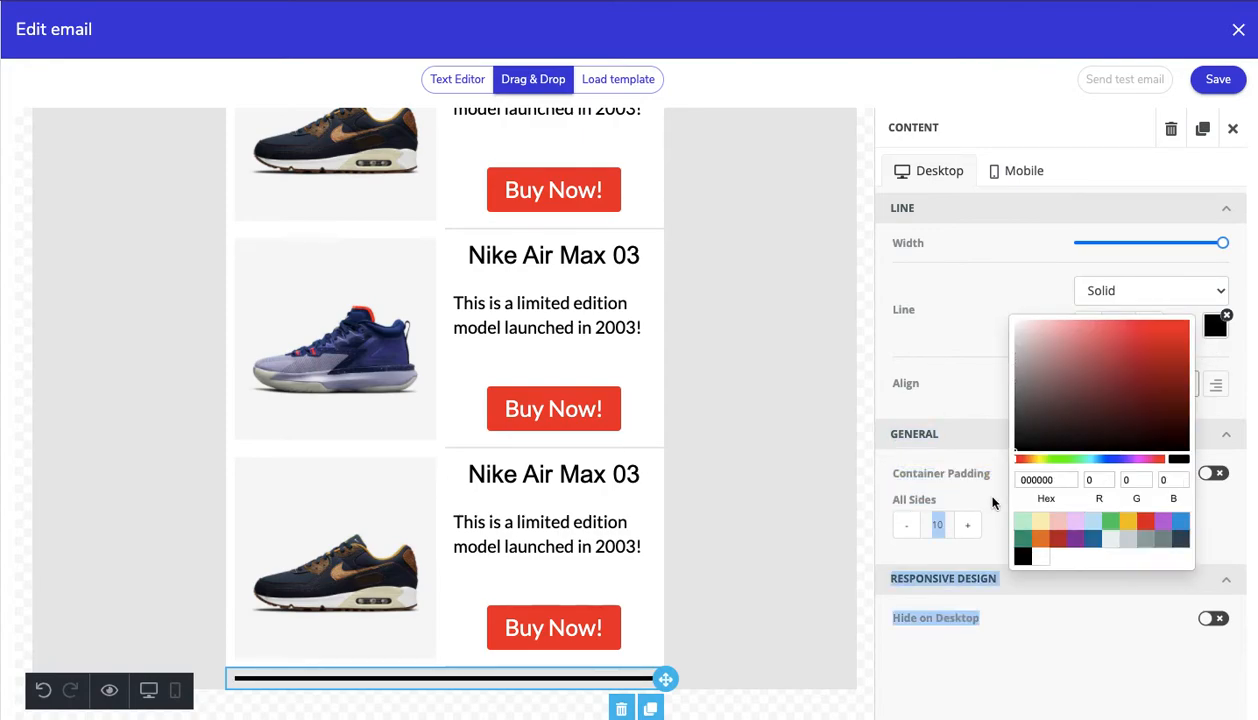
{"action": "left_click", "coordinate": [984, 318]}
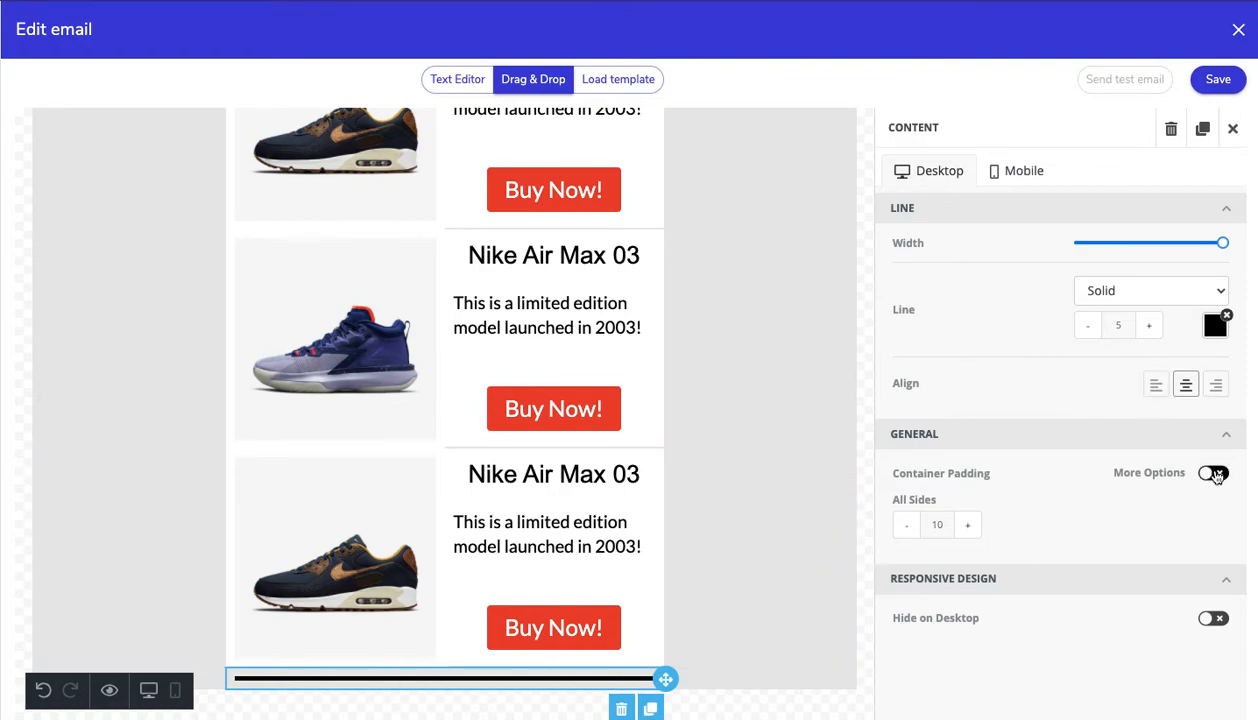
Set the column background of the divider's row to white.
{"action": "left_click", "coordinate": [734, 688]}
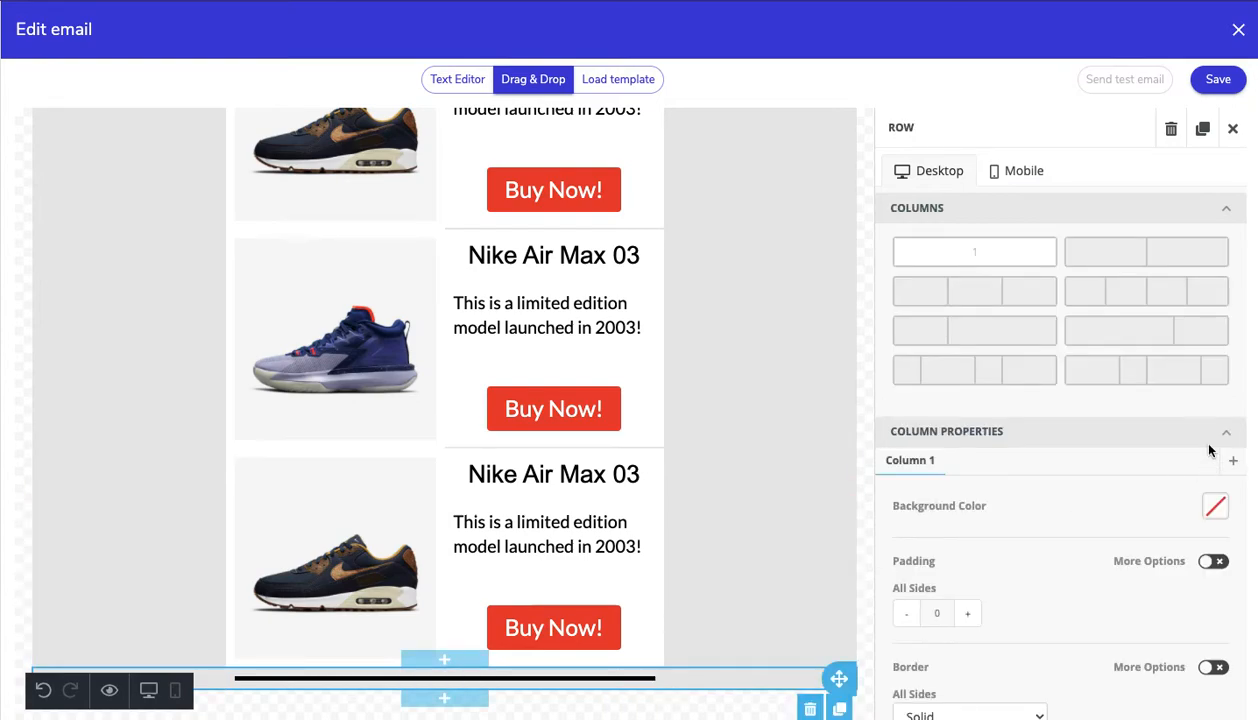
{"action": "left_click", "coordinate": [1210, 500]}
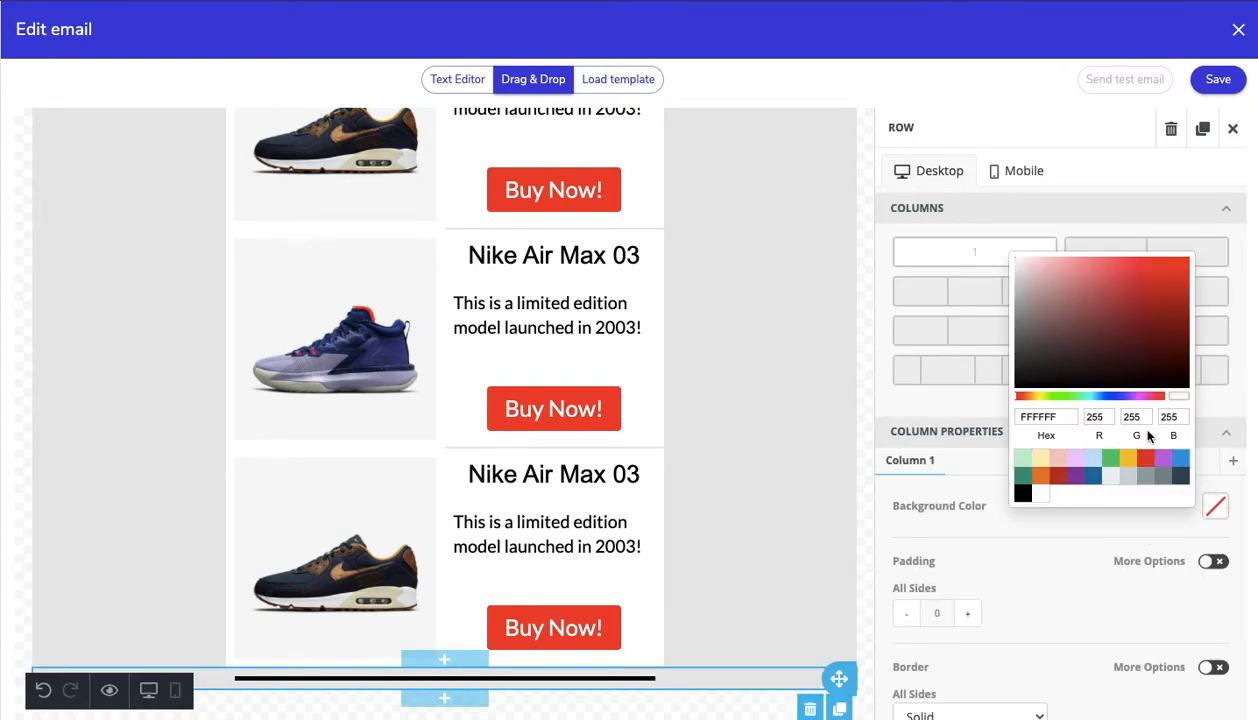
{"action": "left_click", "coordinate": [1088, 543]}
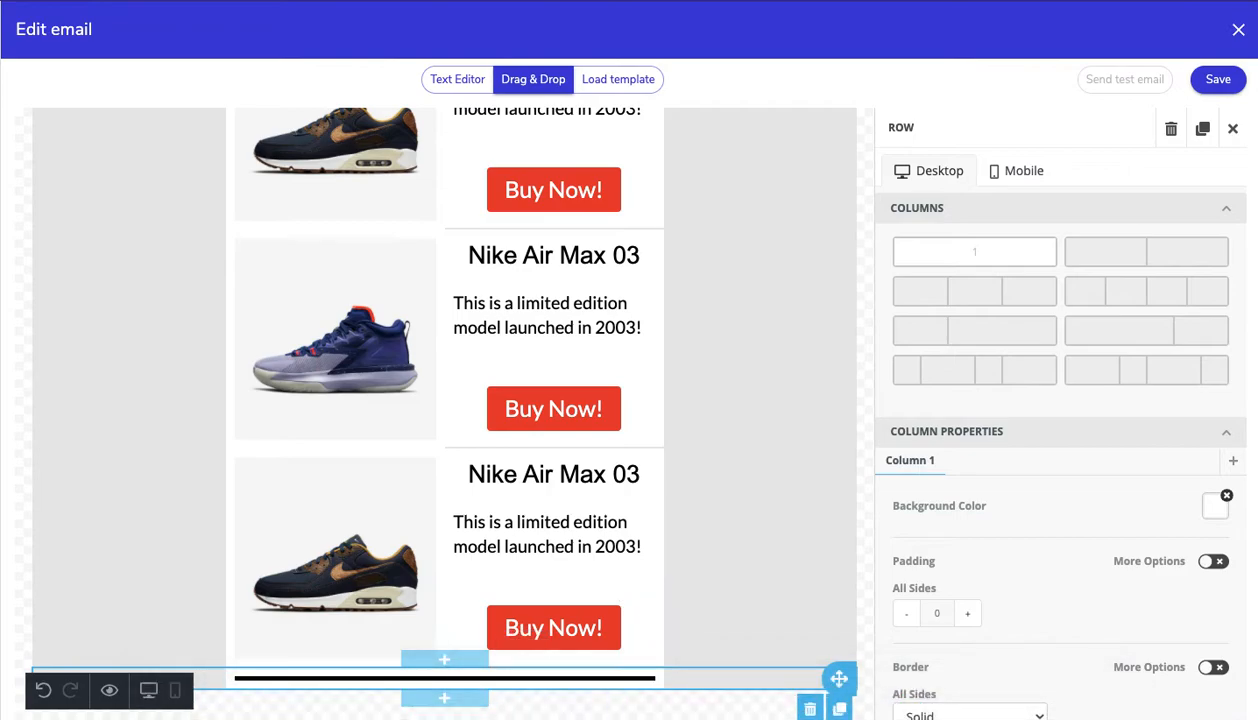
Add a new row below the divider and place a text block in it.
{"action": "left_click", "coordinate": [428, 706]}
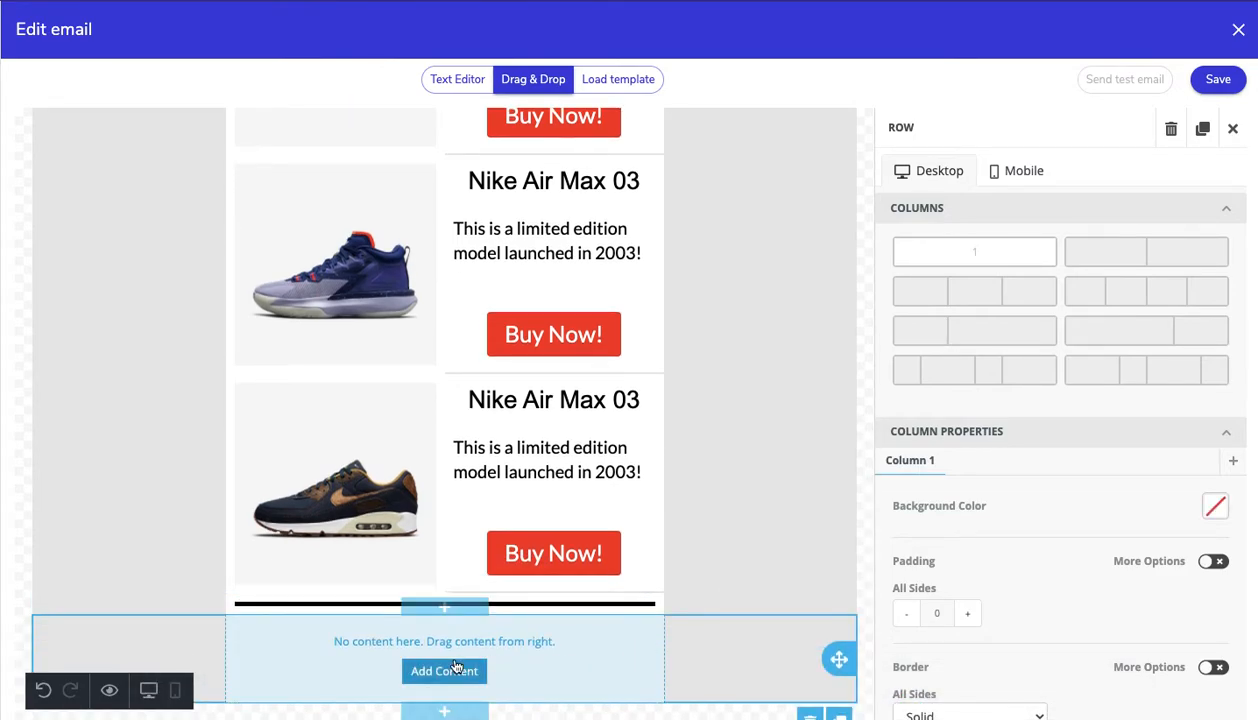
{"action": "left_click", "coordinate": [456, 666]}
{"action": "left_click", "coordinate": [488, 652]}
{"action": "left_click", "coordinate": [463, 668]}
{"action": "left_click_drag", "start_coordinate": [1056, 357], "coordinate": [600, 642]}
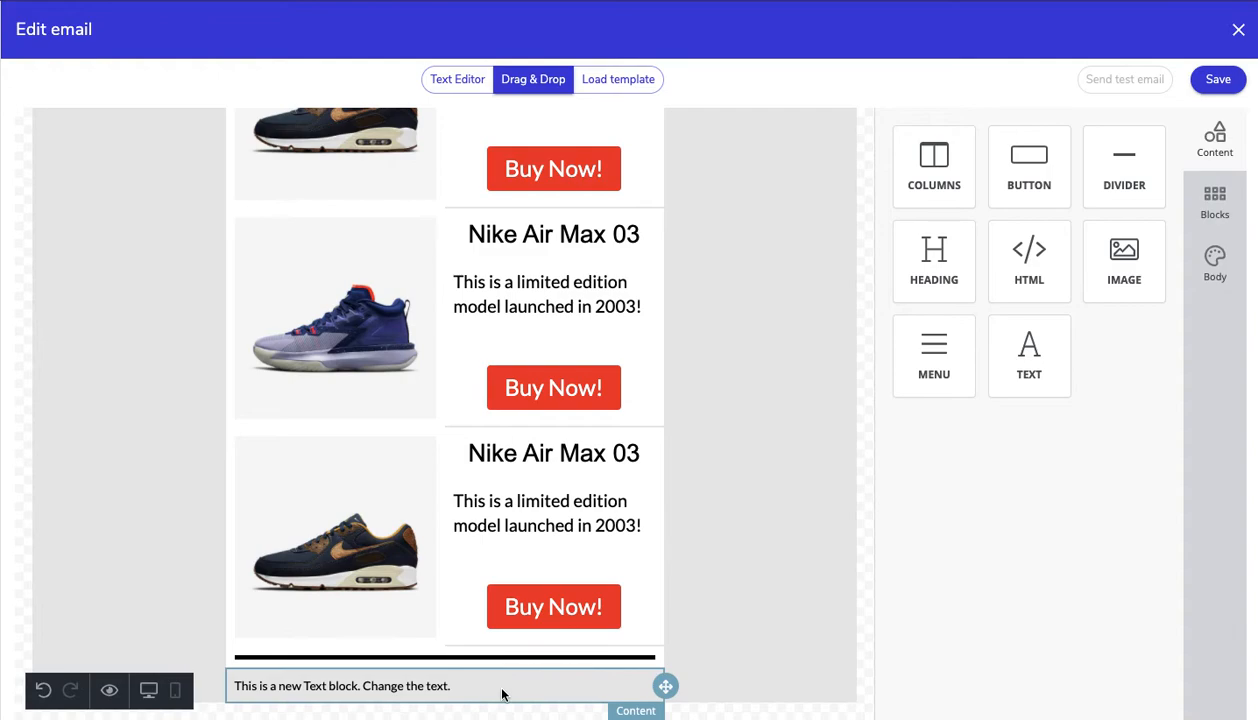
Replace the placeholder text of the new text block with "Click here to unsubscribe.".
{"action": "left_click", "coordinate": [502, 693]}
{"action": "triple_click", "coordinate": [454, 664]}
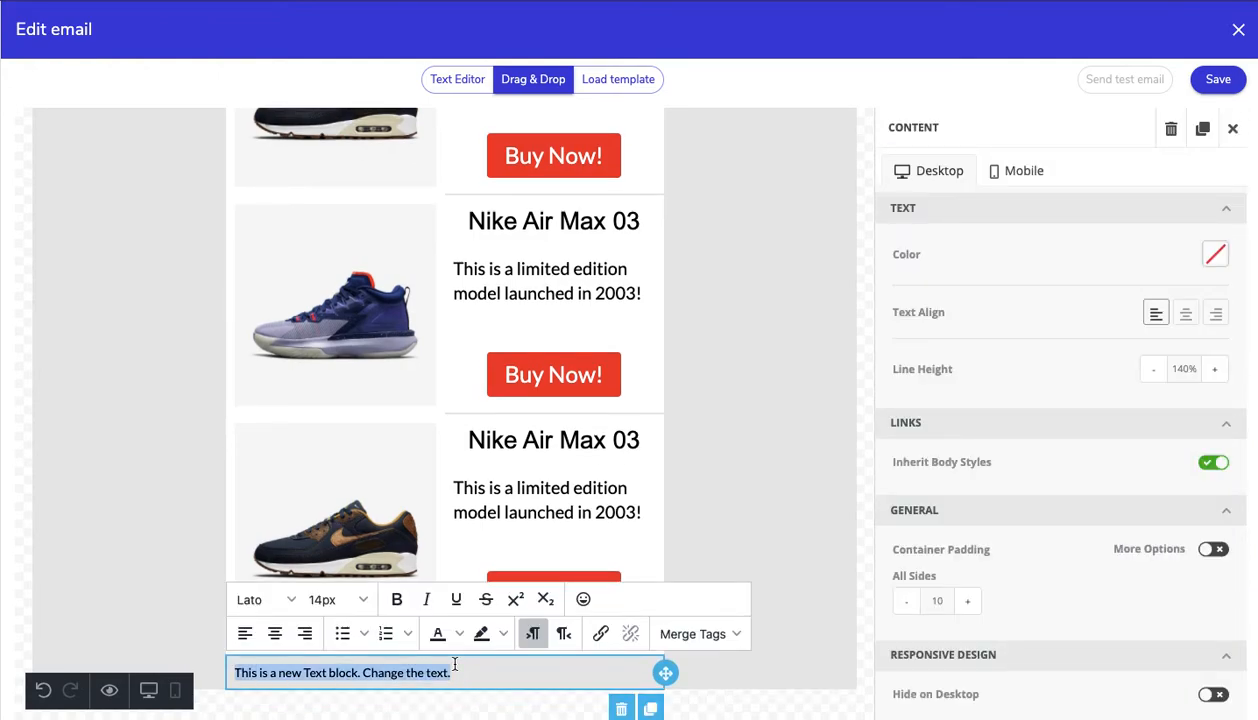
{"action": "type", "text": "Click here to unsubscribe."}
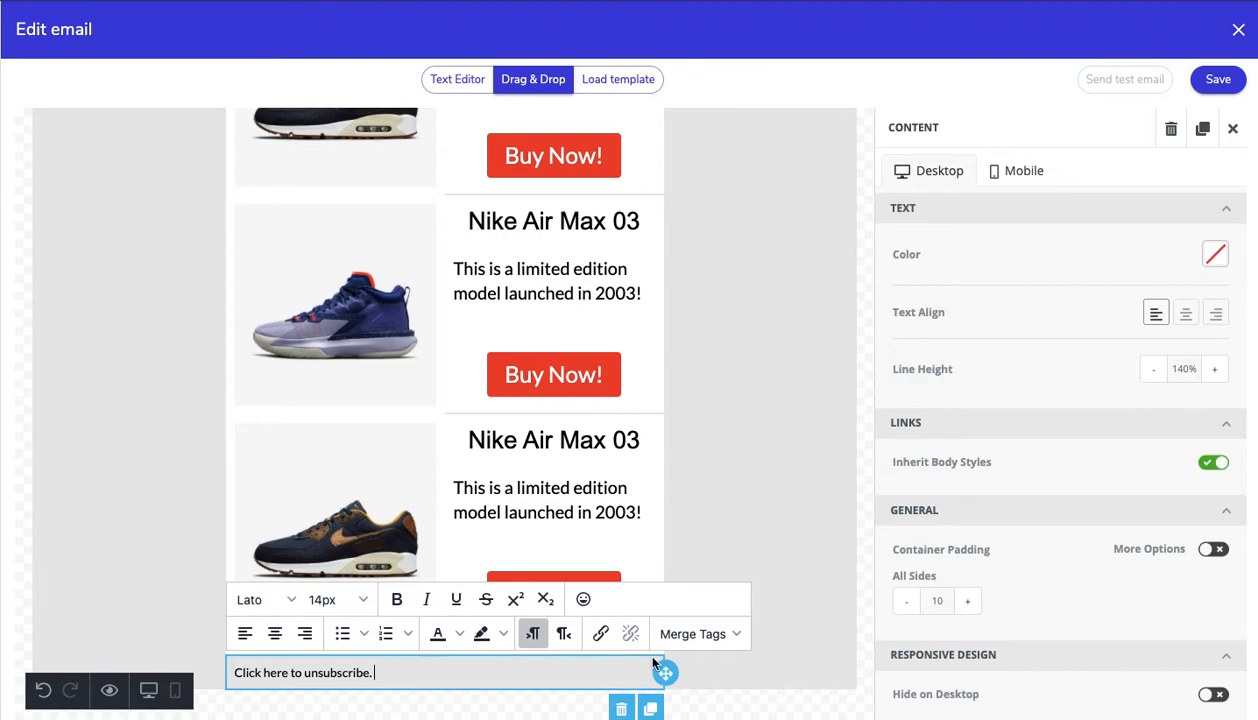
Insert the {{unsubscribeurl}} merge tag after the sentence, copy it, and remove it from the text.
{"action": "left_click", "coordinate": [675, 636]}
{"action": "left_click", "coordinate": [708, 601]}
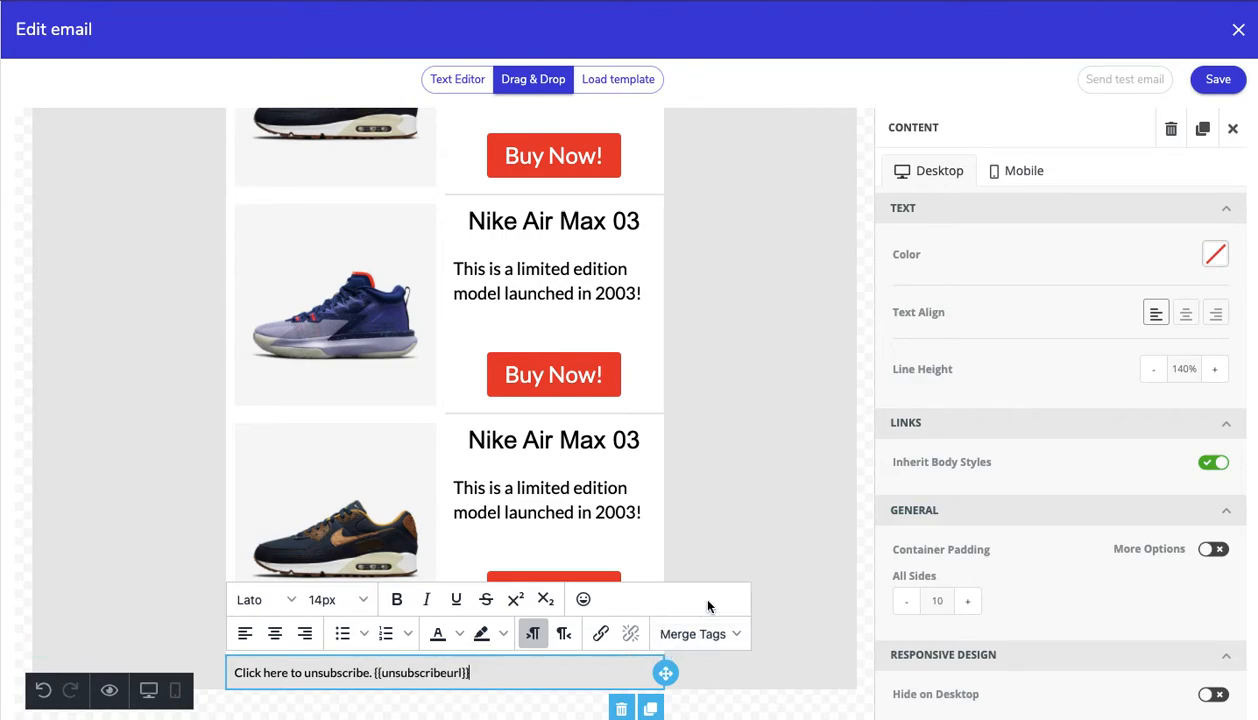
{"action": "left_click_drag", "start_coordinate": [477, 674], "coordinate": [375, 673]}
{"action": "key", "text": "ctrl+c"}
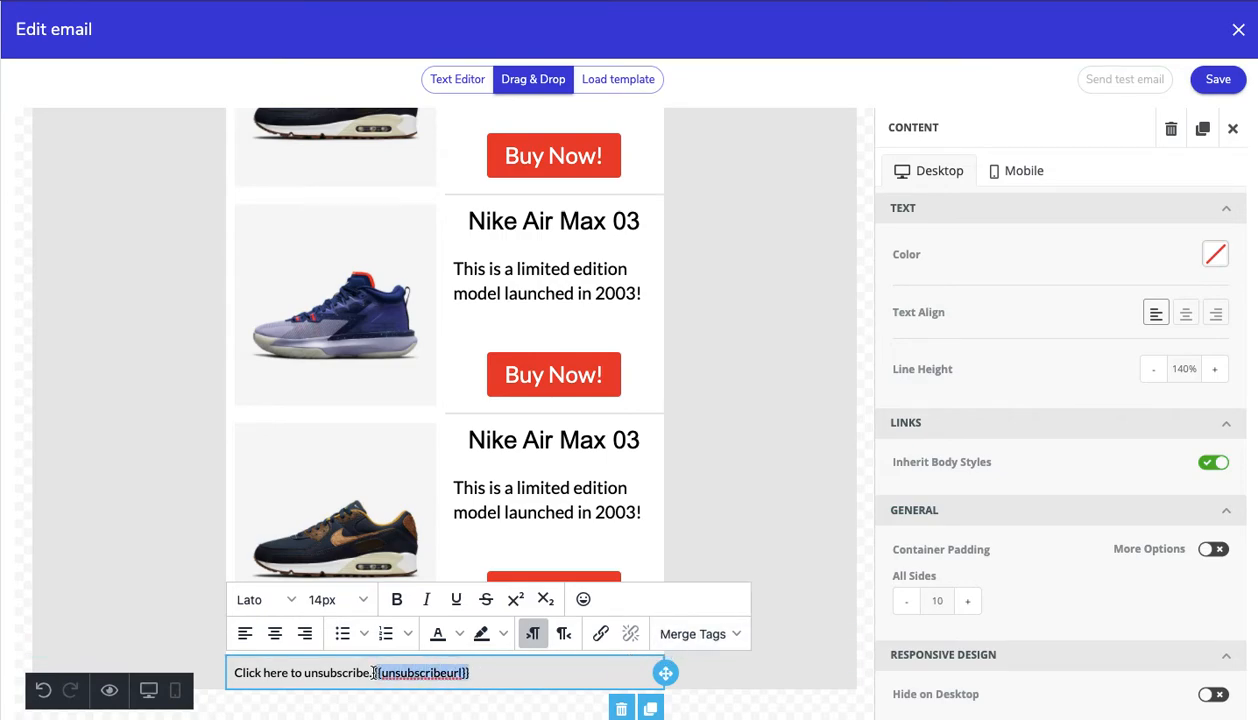
{"action": "key", "text": "BackSpace"}
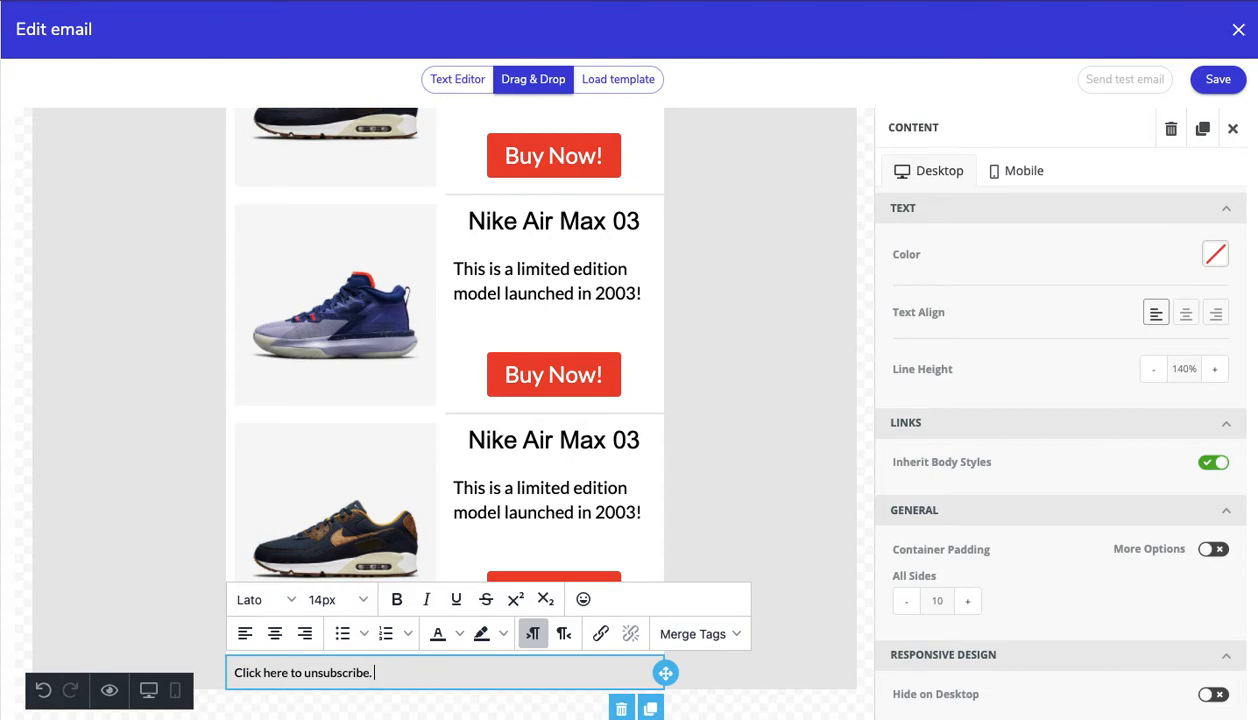
Link the word "unsubscribe" to the copied {{unsubscribeurl}} tag.
{"action": "double_click", "coordinate": [338, 674]}
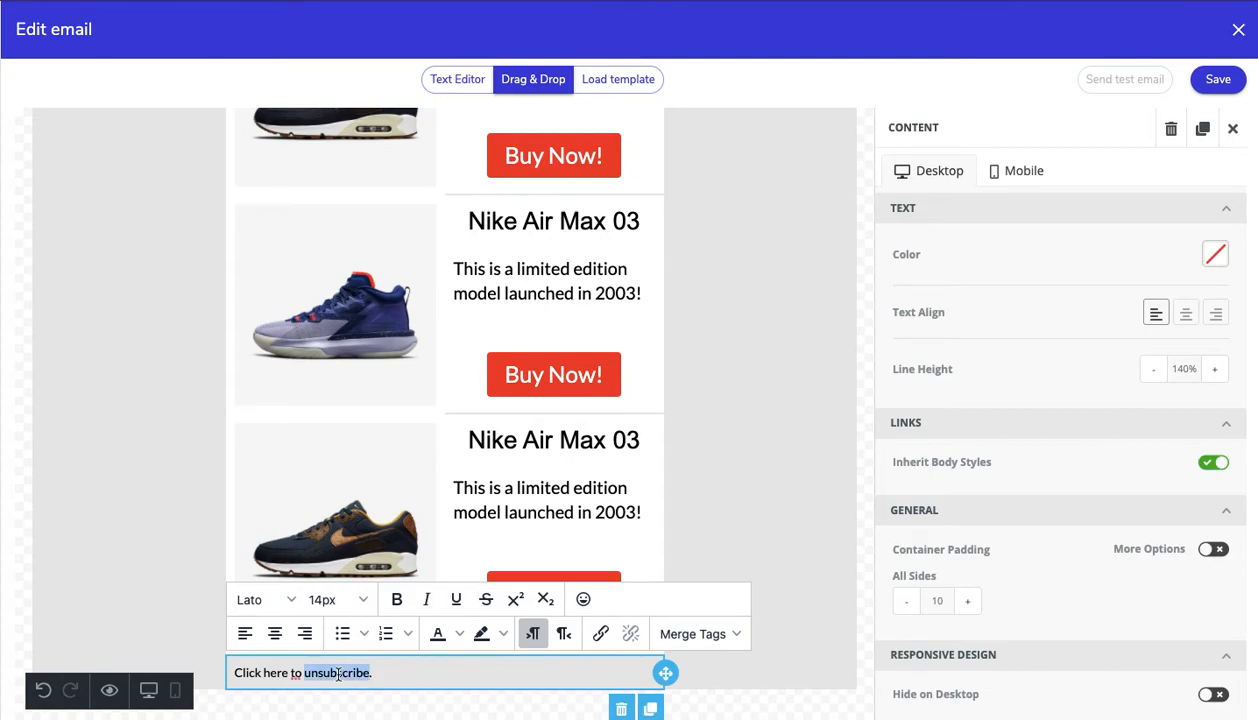
{"action": "left_click", "coordinate": [600, 634]}
{"action": "key", "text": "ctrl+v"}
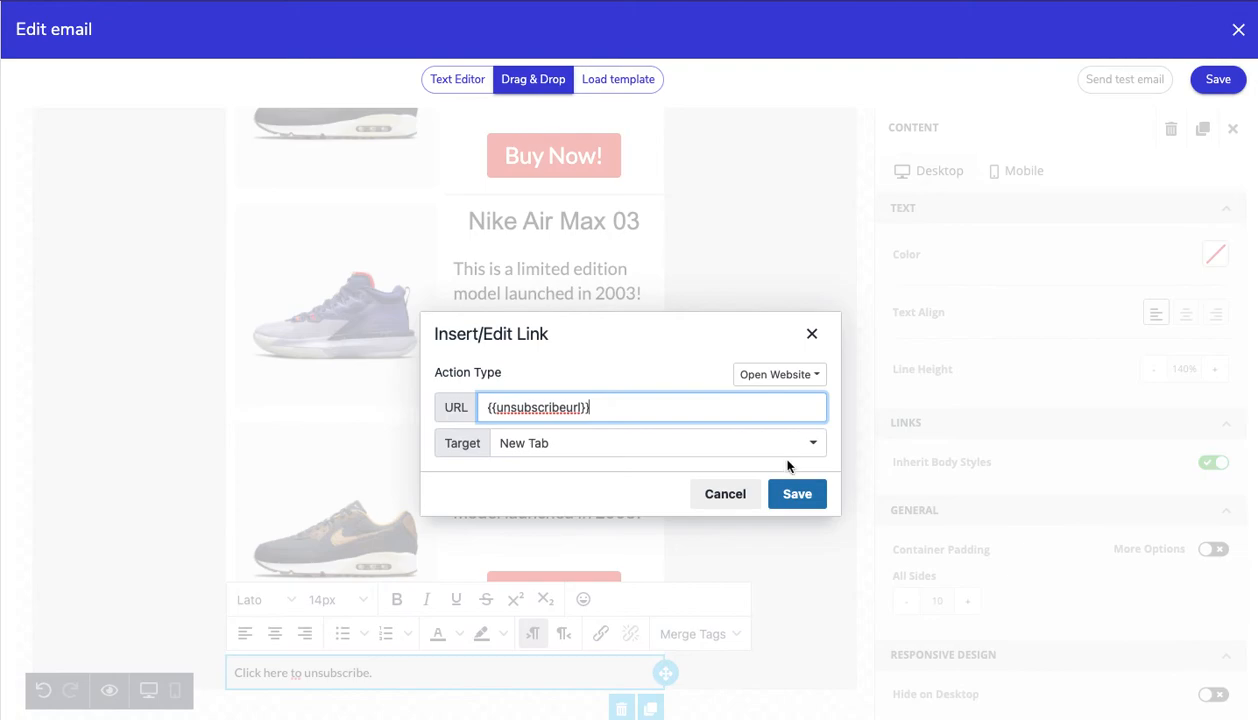
{"action": "left_click", "coordinate": [792, 494]}
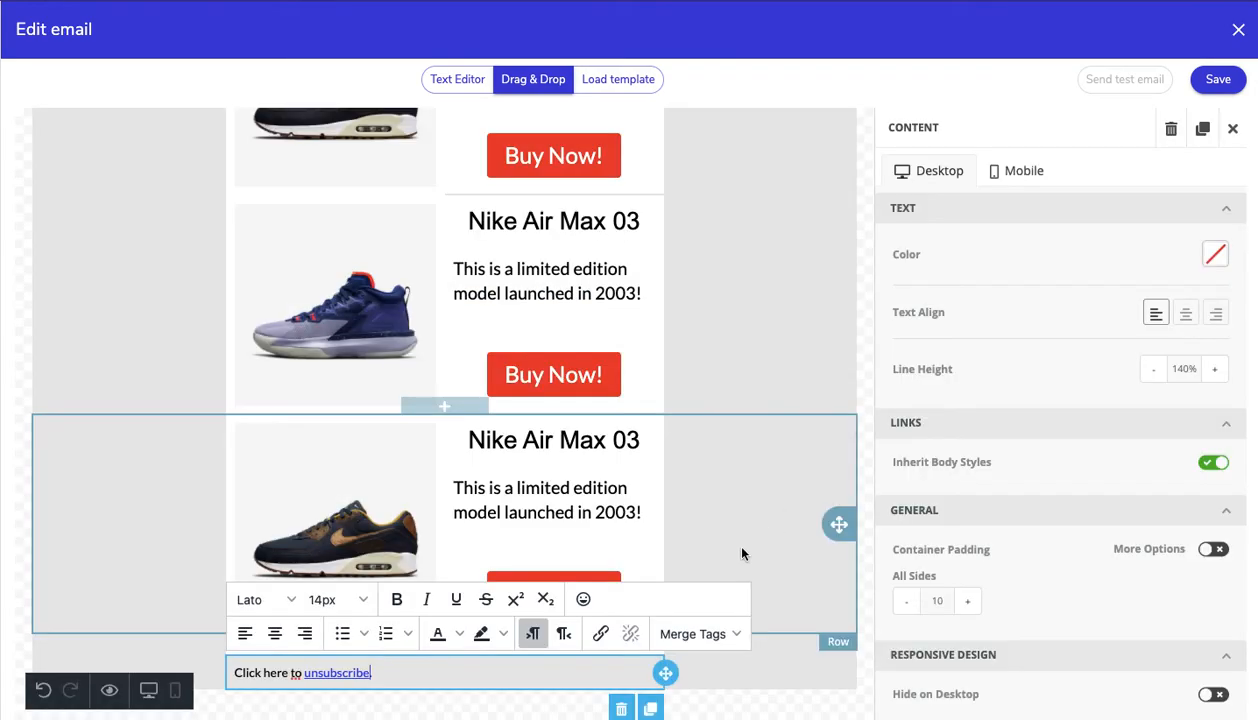
Center the unsubscribe line and set its text color to black (000000), trying white first.
{"action": "left_click", "coordinate": [275, 634]}
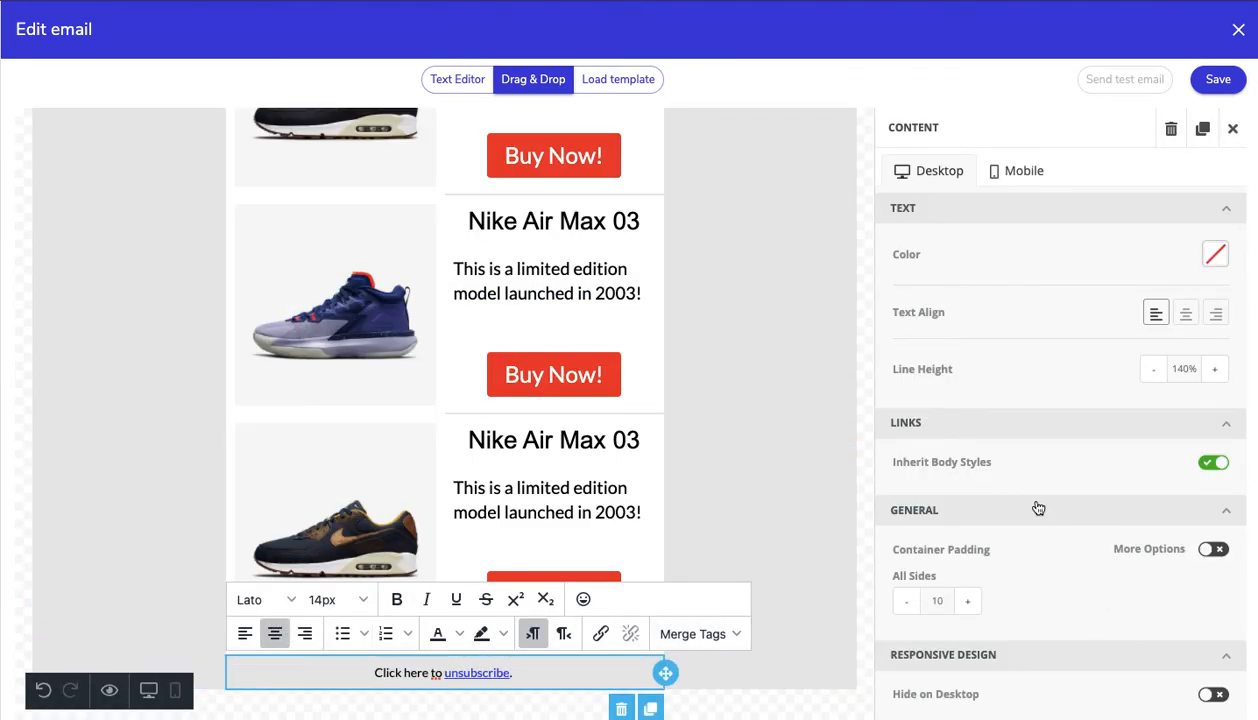
{"action": "left_click", "coordinate": [1216, 260]}
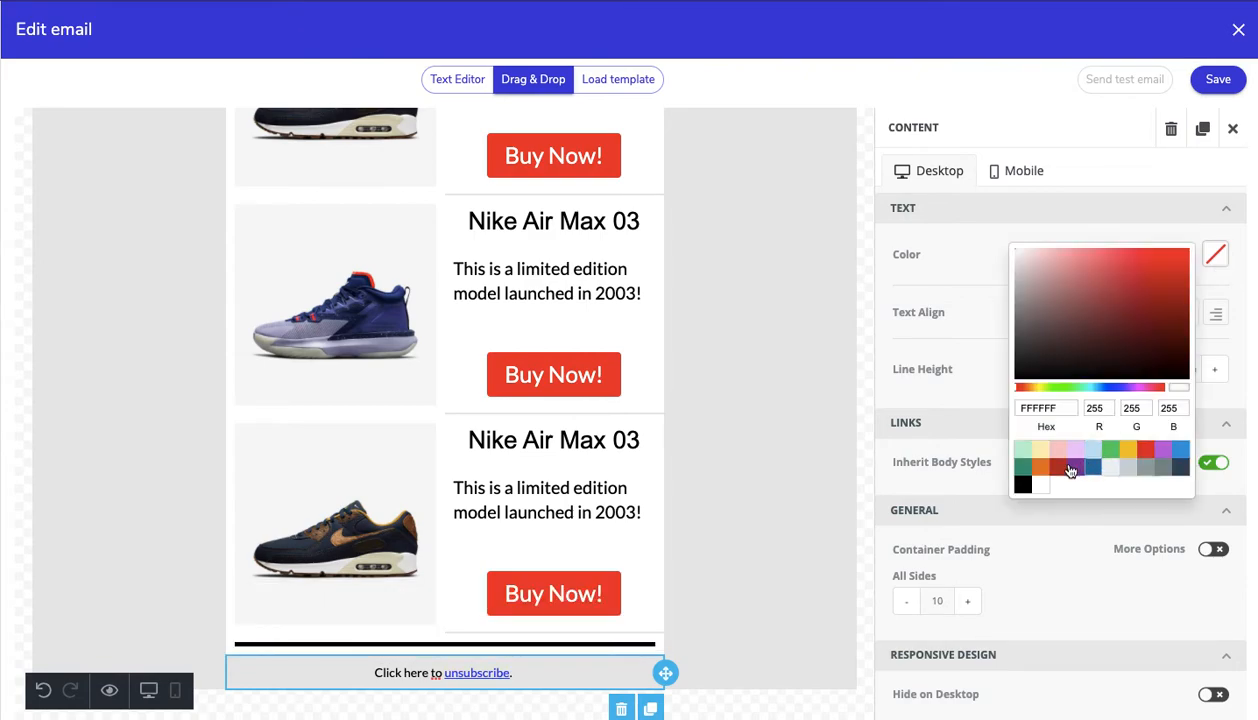
{"action": "left_click", "coordinate": [1041, 484]}
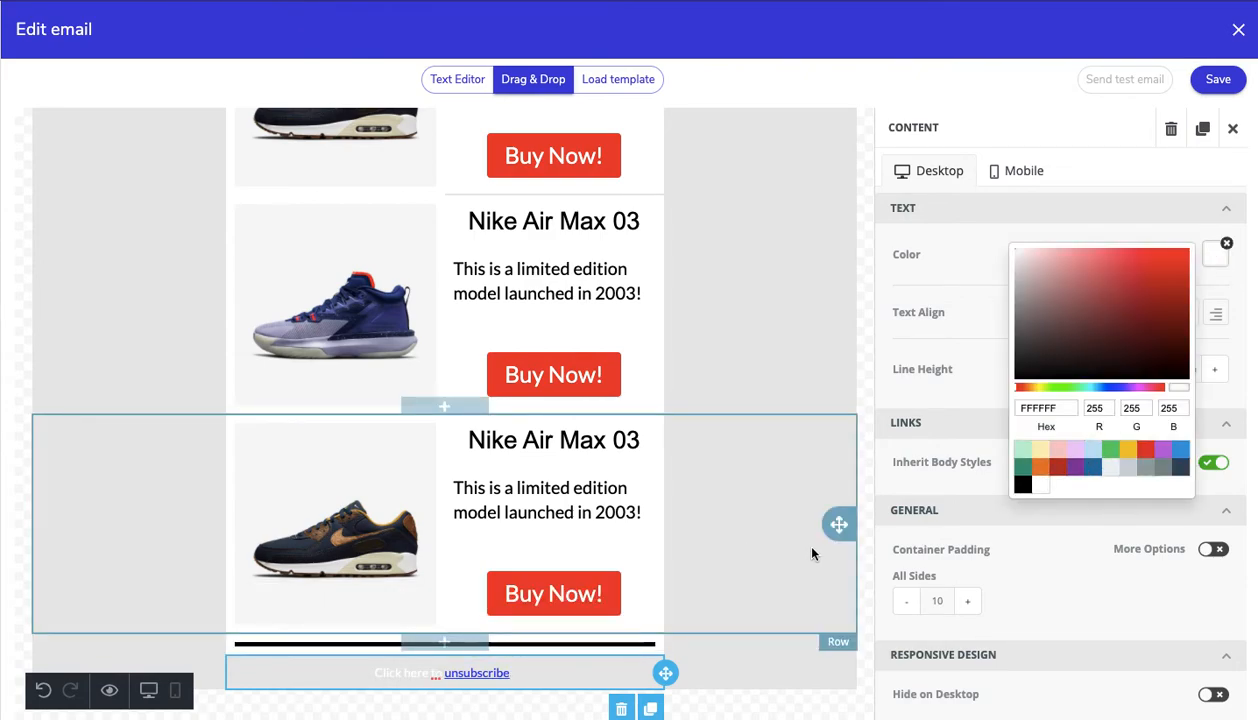
{"action": "left_click", "coordinate": [1021, 488]}
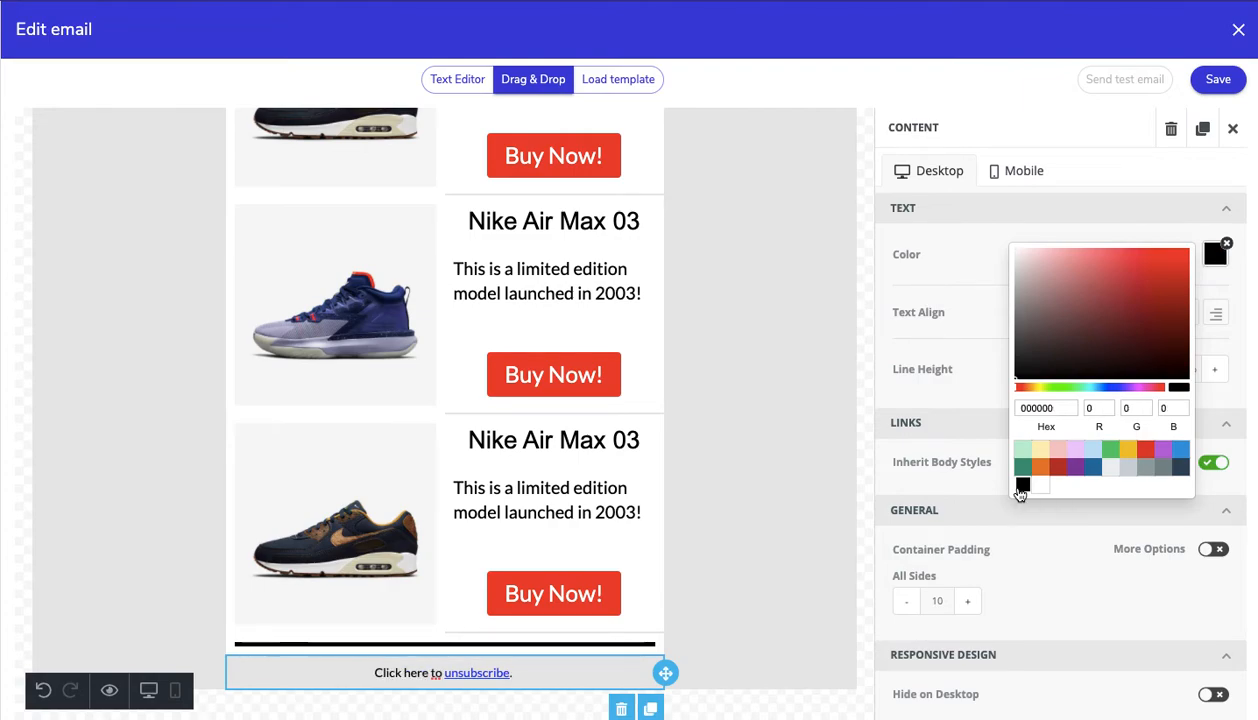
{"action": "left_click", "coordinate": [950, 362]}
{"action": "scroll", "coordinate": [1022, 433], "scroll_direction": "down", "scroll_amount": 1}
{"action": "scroll", "coordinate": [1022, 433], "scroll_direction": "up", "scroll_amount": 1}
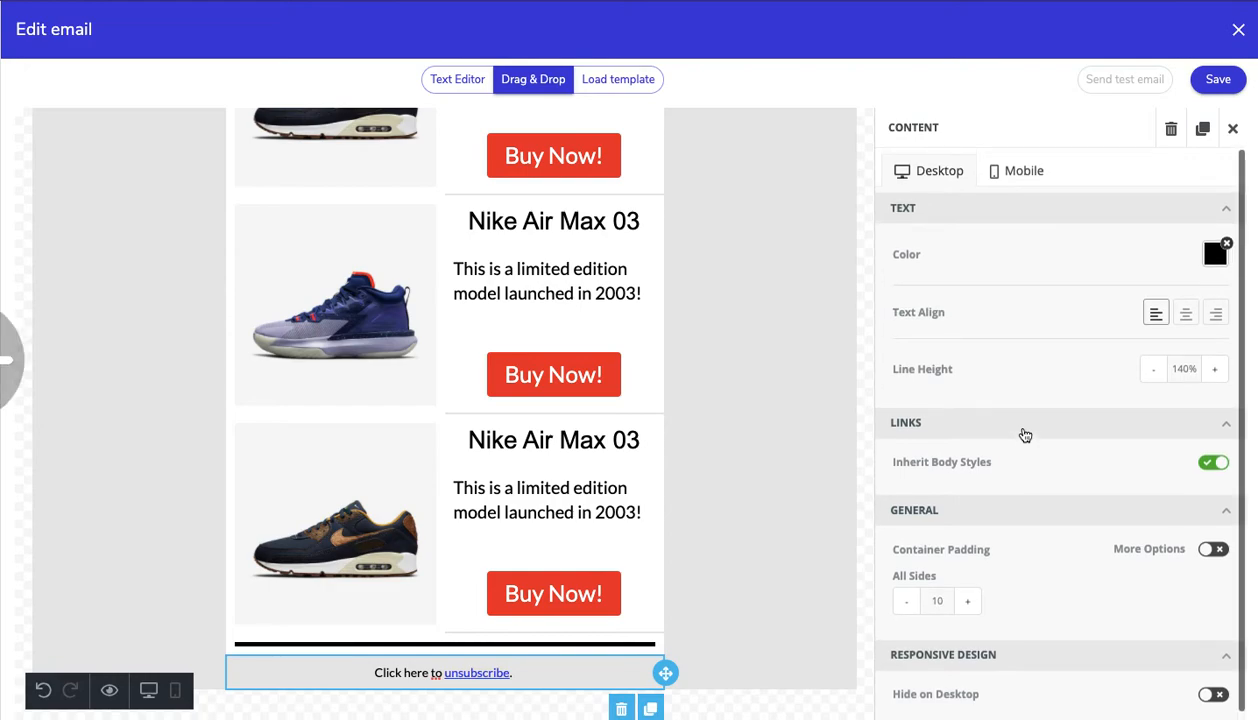
Set the column background of the unsubscribe row to white.
{"action": "left_click", "coordinate": [700, 668]}
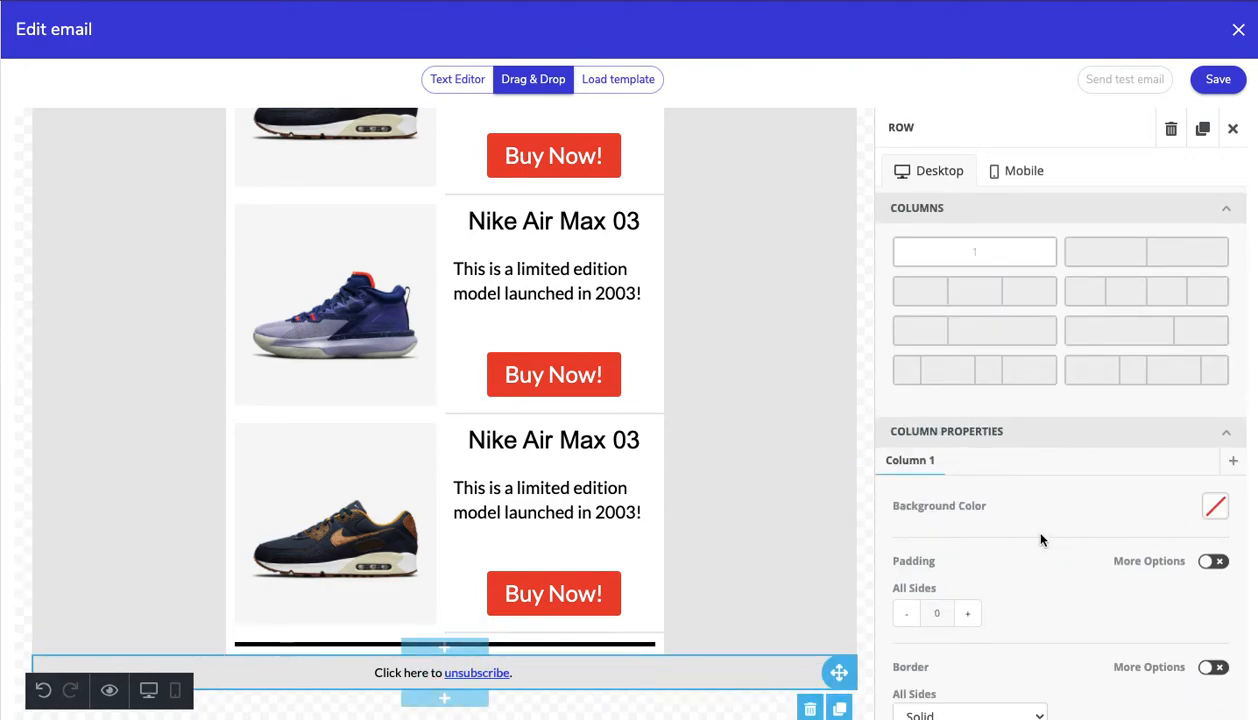
{"action": "scroll", "coordinate": [1030, 528], "scroll_direction": "down", "scroll_amount": 2}
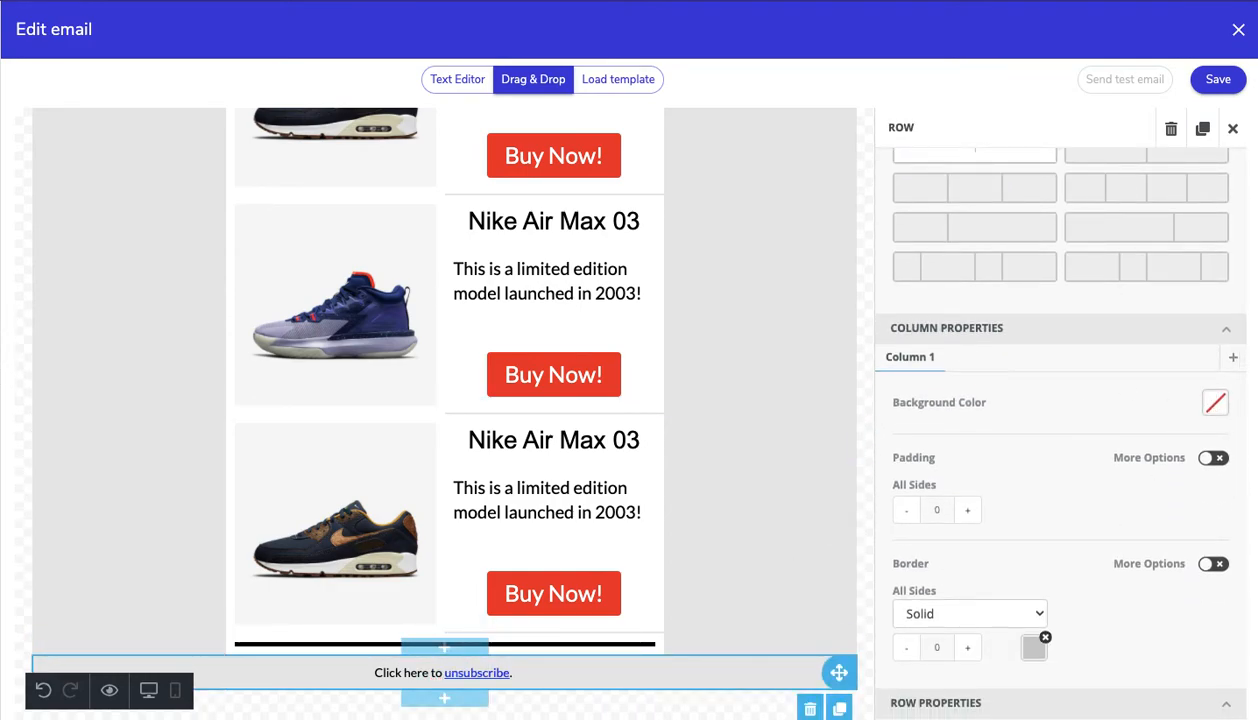
{"action": "left_click", "coordinate": [1215, 402]}
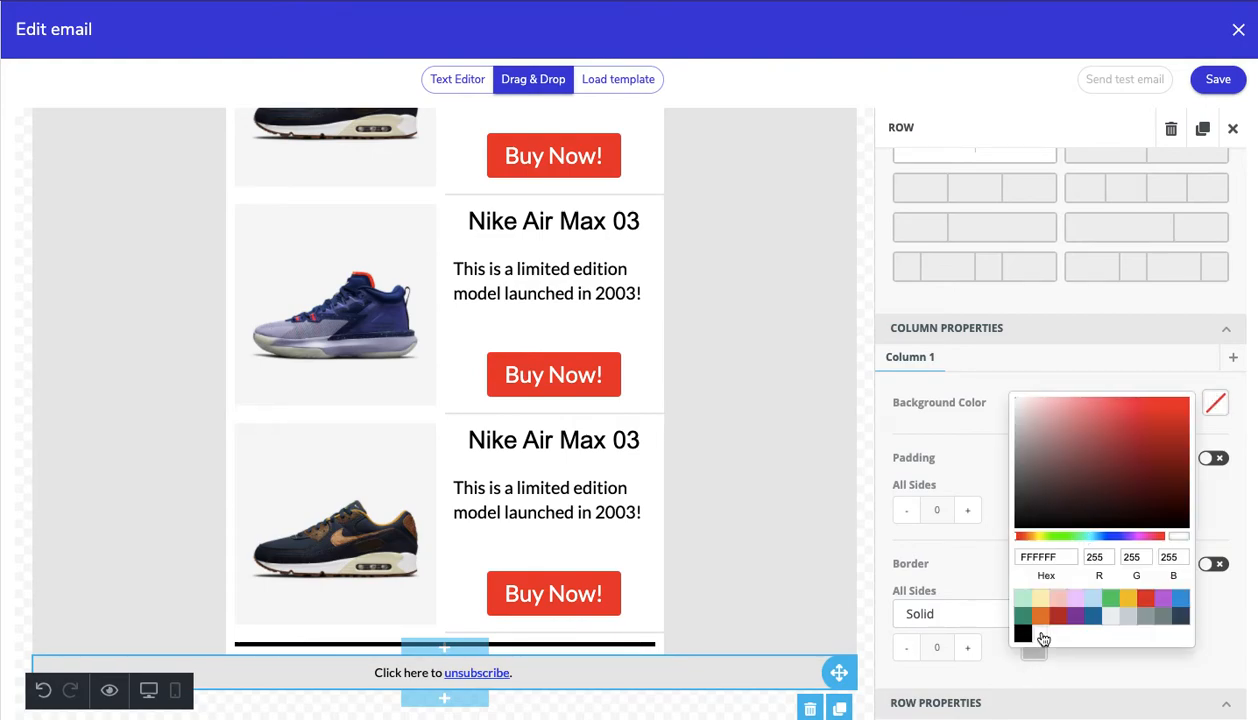
{"action": "left_click", "coordinate": [805, 586]}
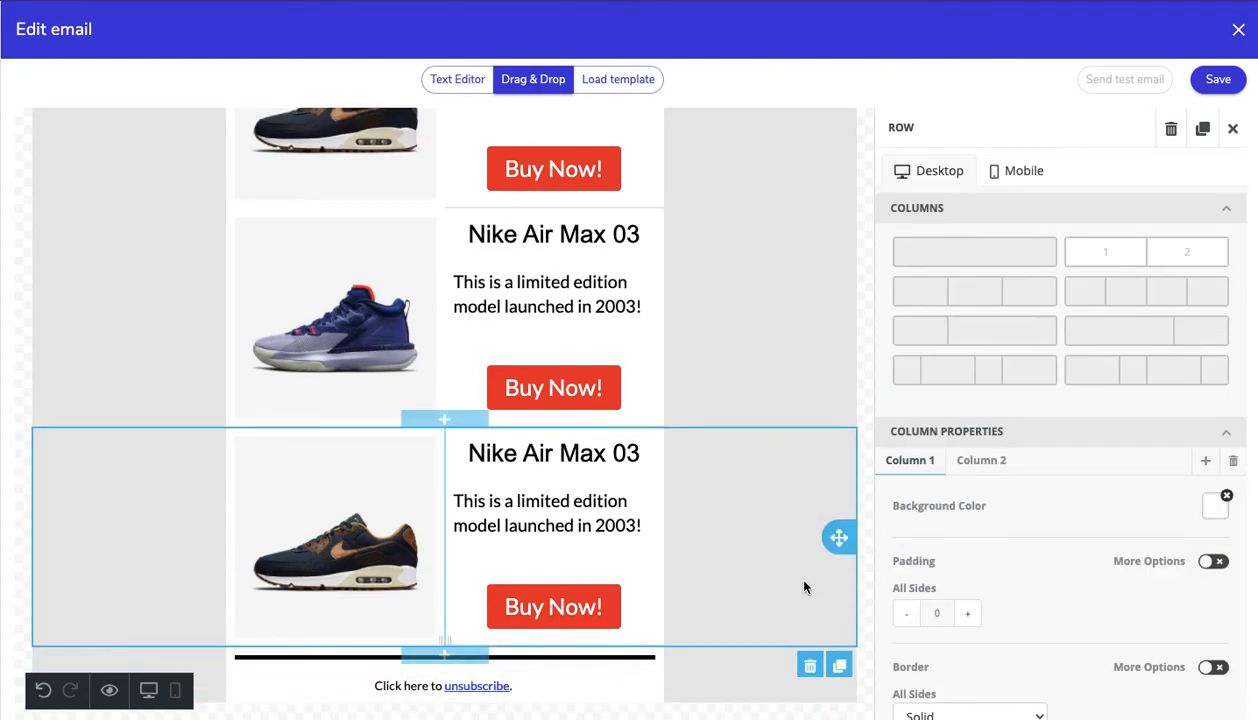
Add an empty one-column row below the unsubscribe line.
{"action": "left_click", "coordinate": [472, 688]}
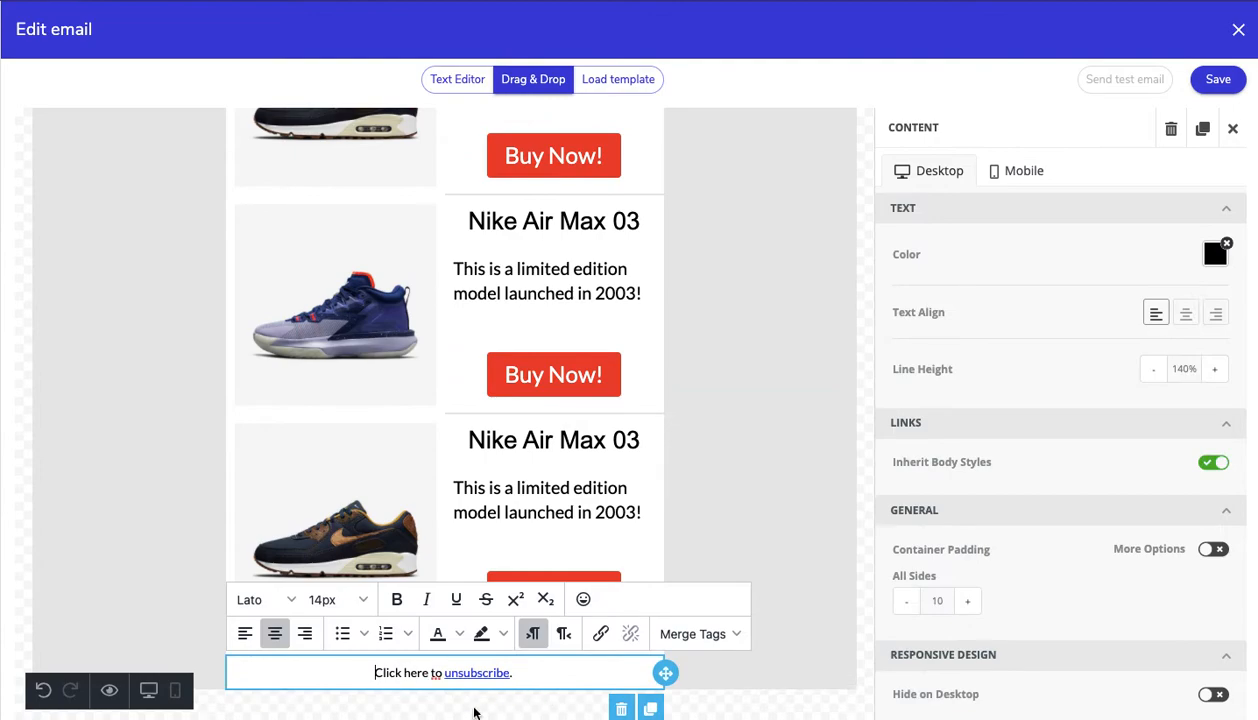
{"action": "left_click", "coordinate": [703, 675]}
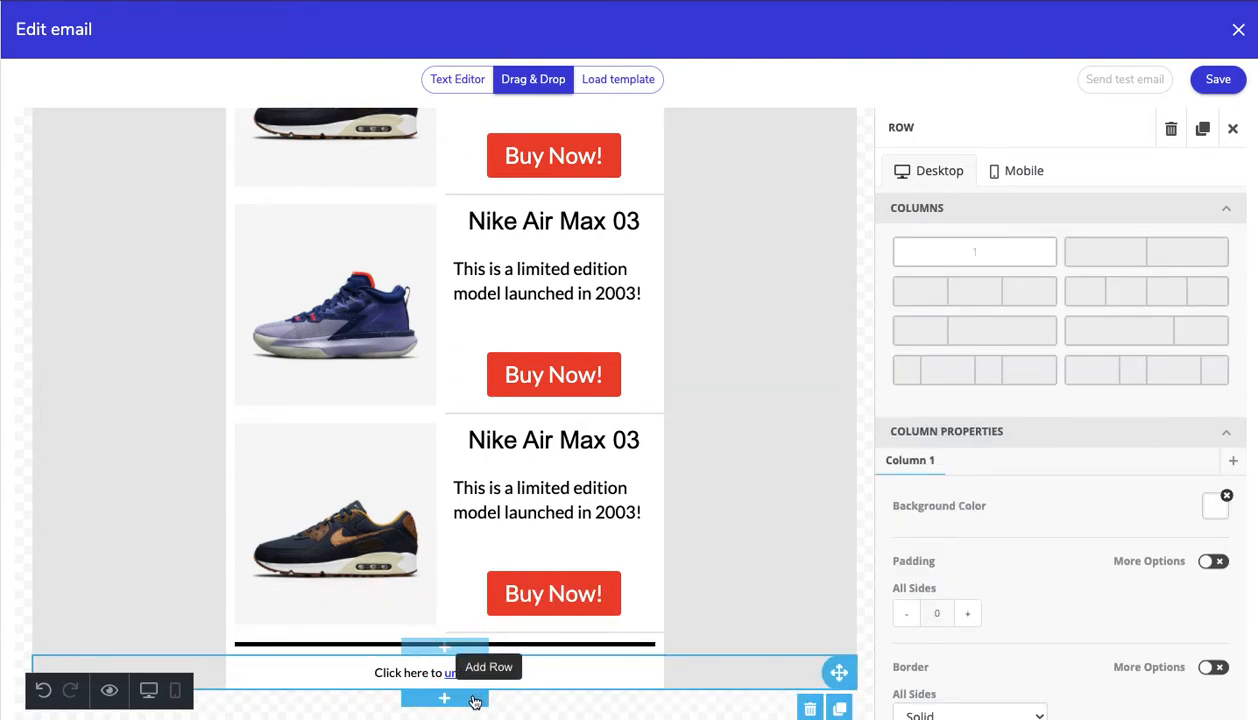
{"action": "left_click", "coordinate": [475, 702]}
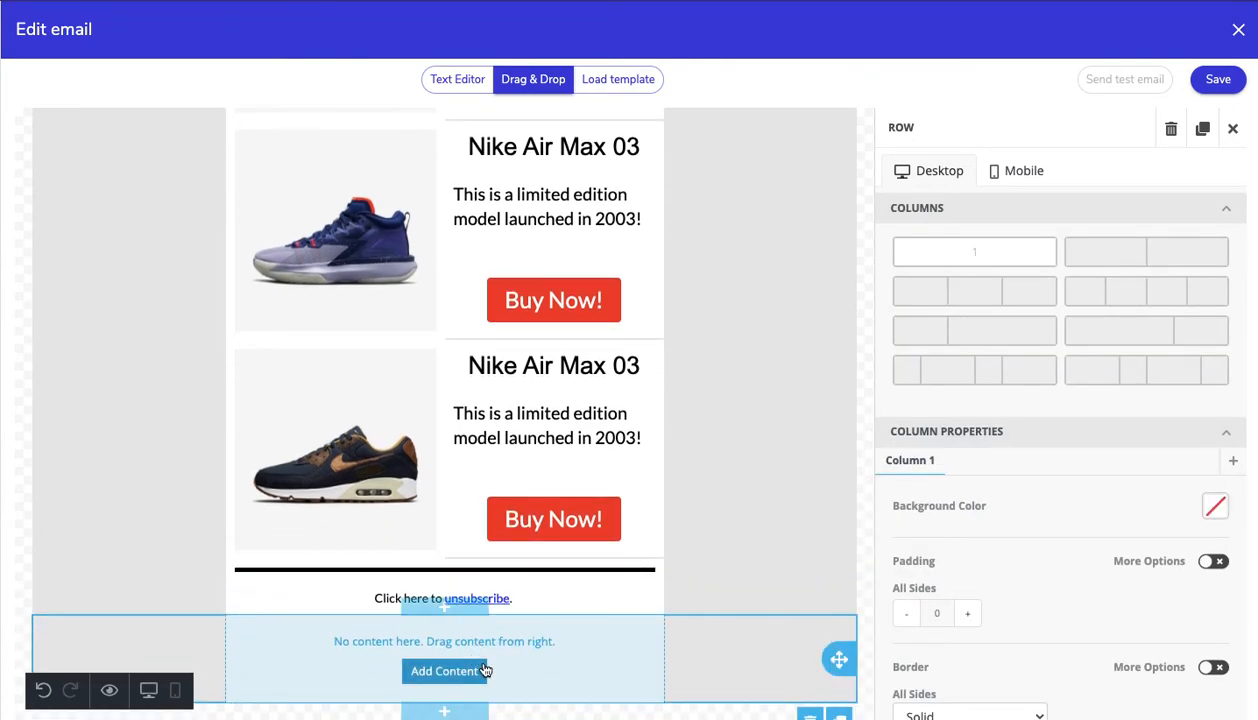
Add a text block to the empty row below the unsubscribe line and clear its placeholder text.
{"action": "left_click", "coordinate": [485, 670]}
{"action": "left_click_drag", "start_coordinate": [1028, 368], "coordinate": [573, 664]}
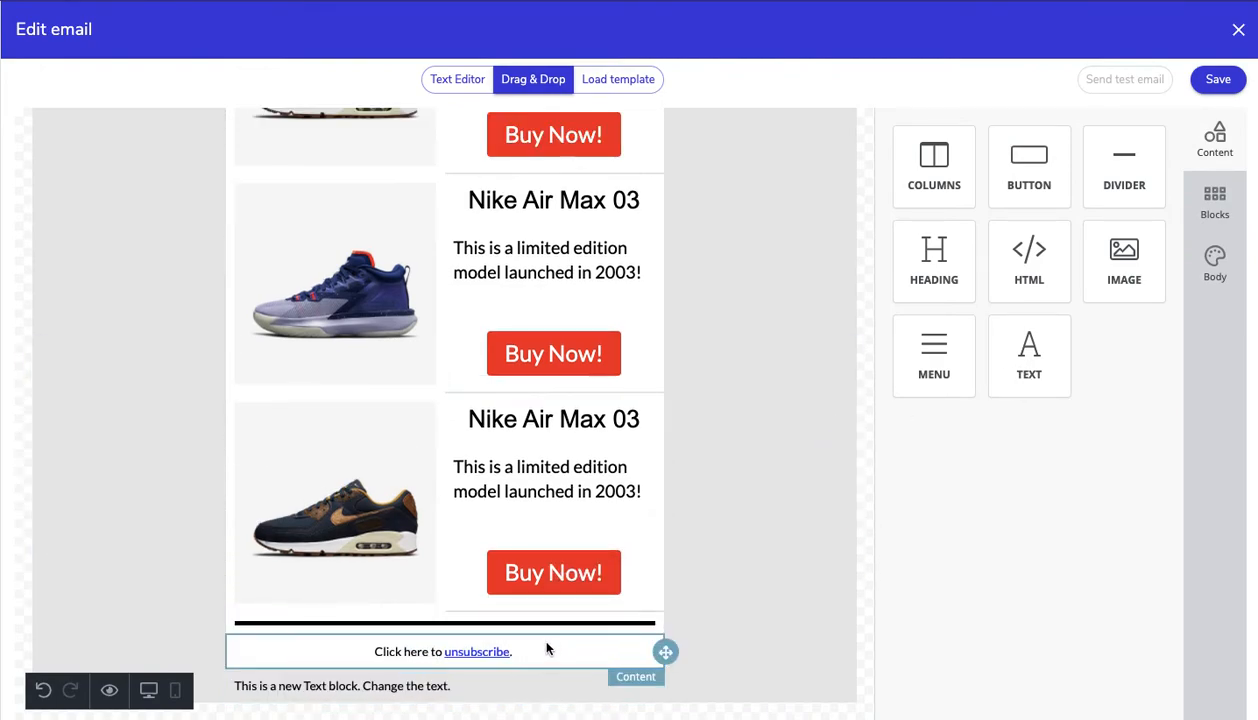
{"action": "left_click", "coordinate": [491, 683]}
{"action": "key", "text": "ctrl+a"}
{"action": "key", "text": "BackSpace"}
Insert the Sender Information merge tag into the empty text block and center it.
{"action": "left_click", "coordinate": [694, 638]}
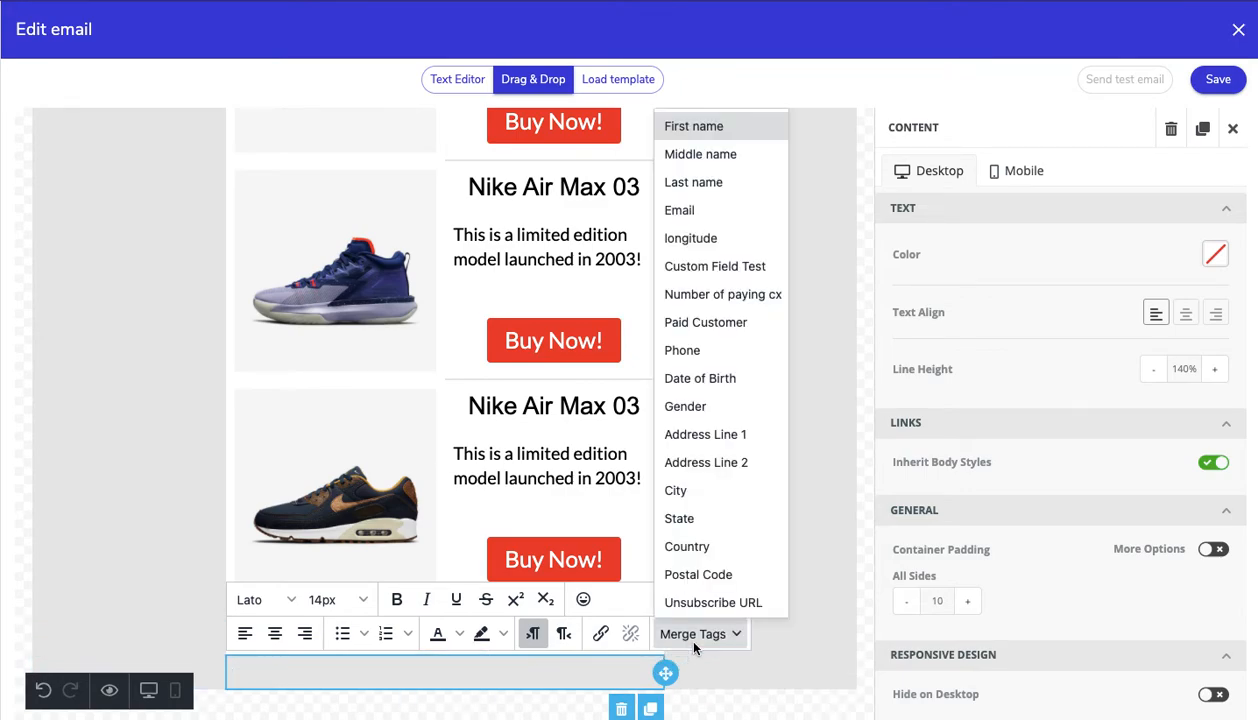
{"action": "scroll", "coordinate": [702, 543], "scroll_direction": "down", "scroll_amount": 1}
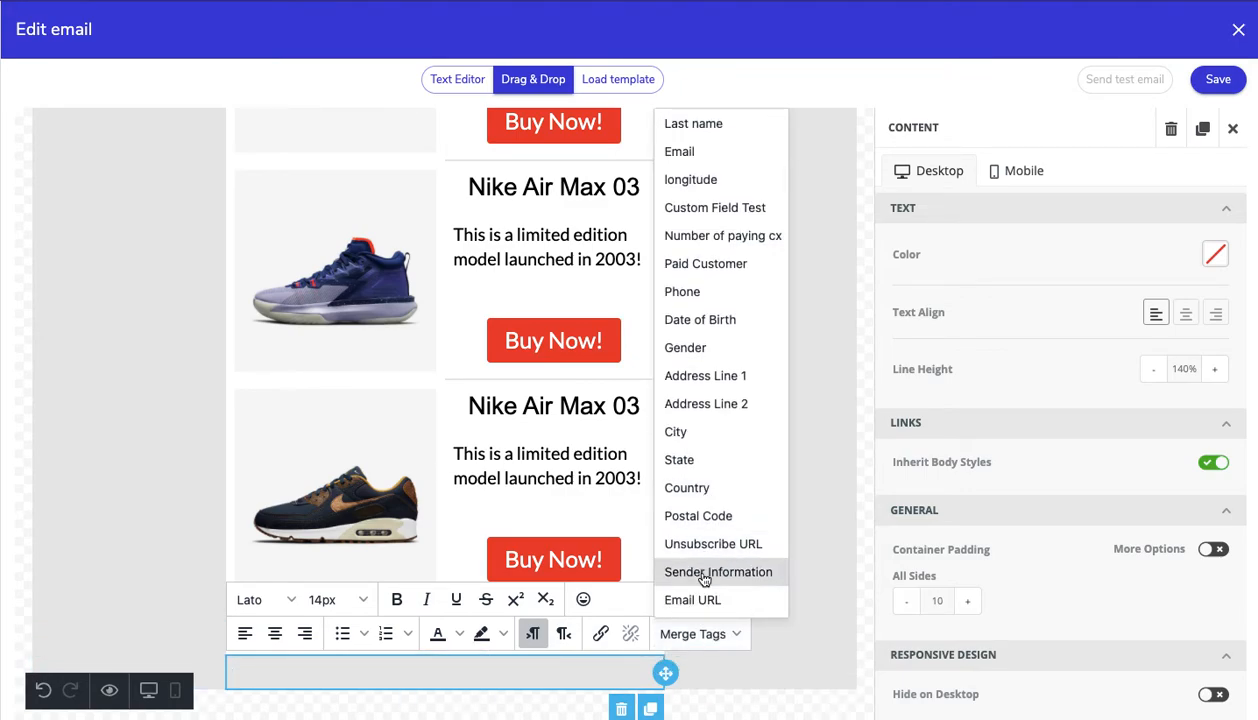
{"action": "left_click", "coordinate": [704, 572]}
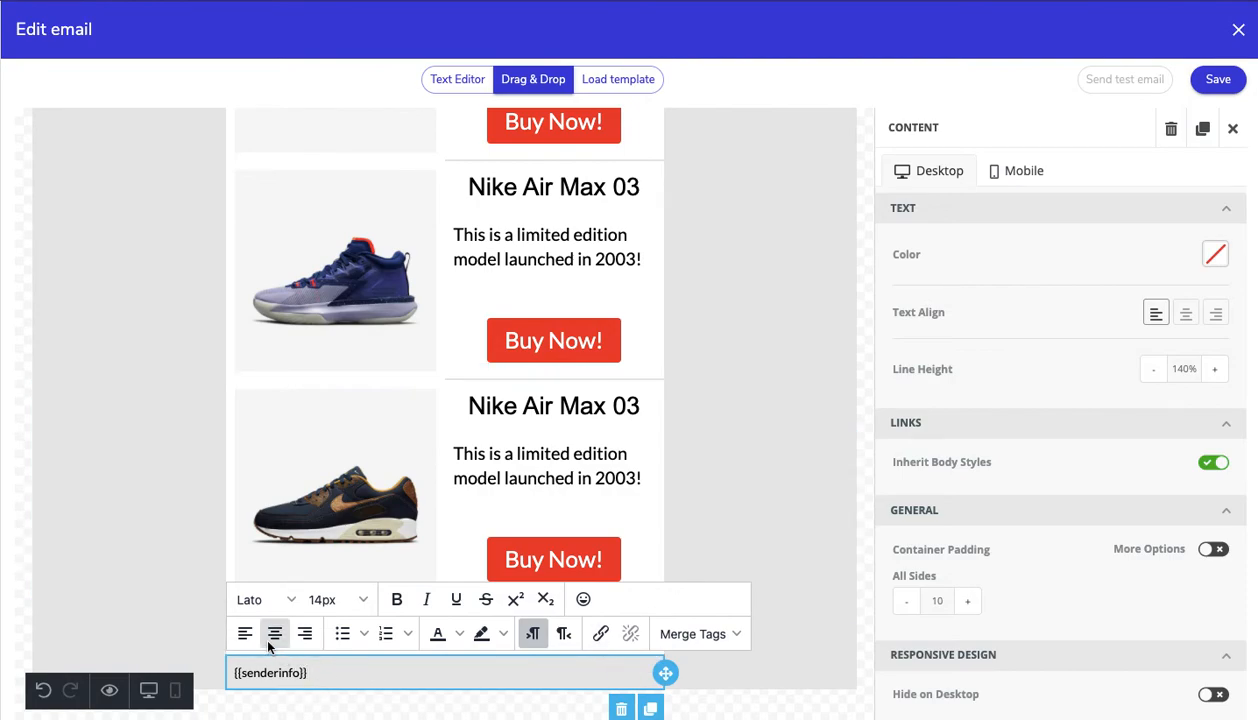
{"action": "left_click", "coordinate": [272, 638]}
Set the column background of the sender information row to white.
{"action": "left_click", "coordinate": [785, 665]}
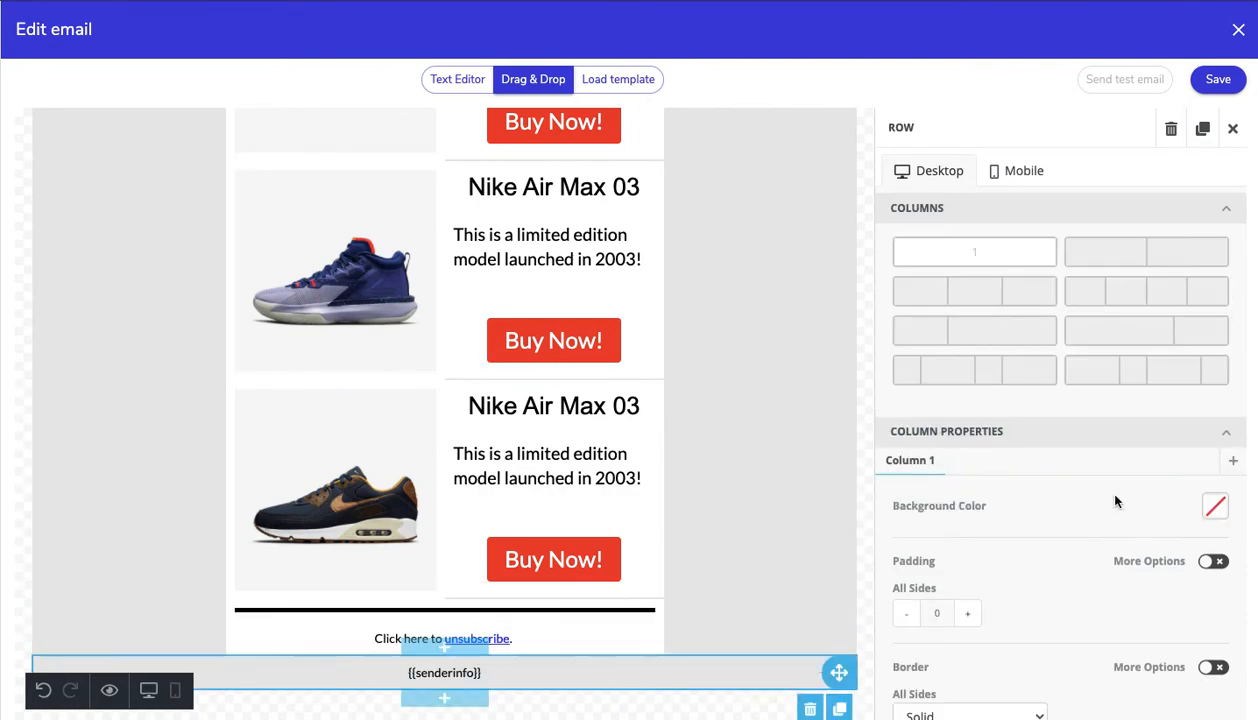
{"action": "left_click", "coordinate": [1216, 507]}
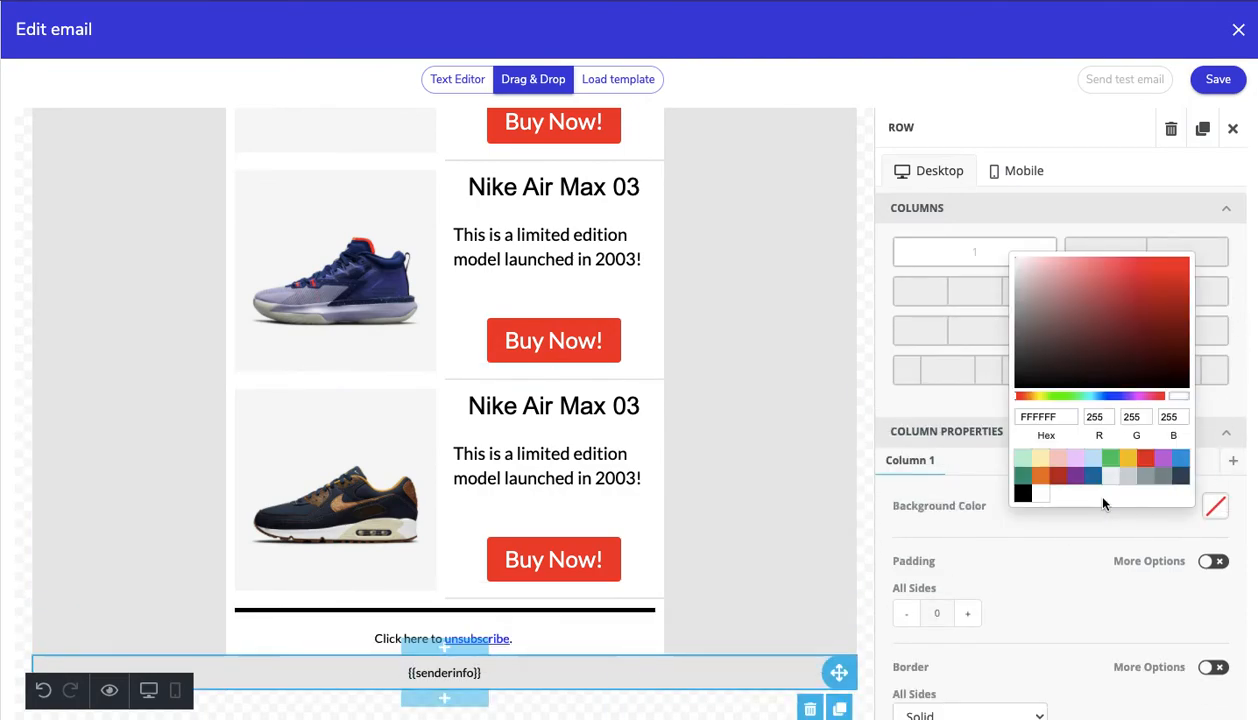
{"action": "left_click", "coordinate": [1041, 494]}
Add an empty one-column row above the logo at the start of the email.
{"action": "scroll", "coordinate": [745, 624], "scroll_direction": "up", "scroll_amount": 10}
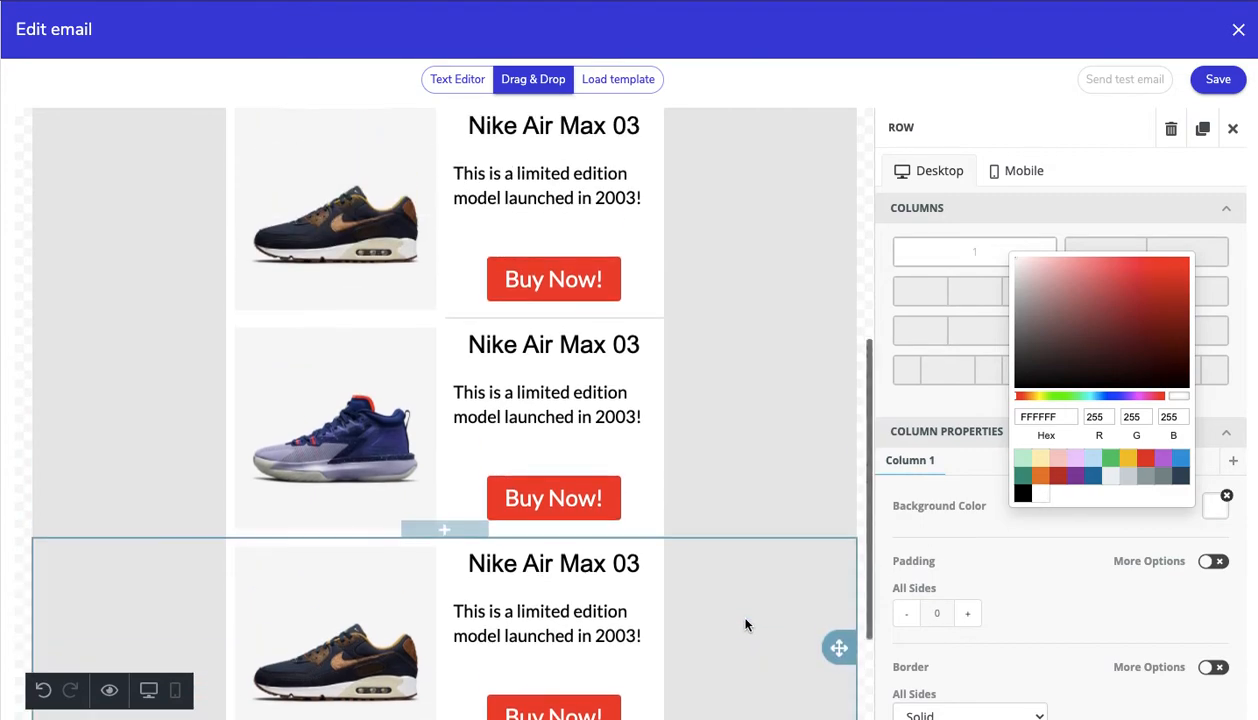
{"action": "scroll", "coordinate": [678, 252], "scroll_direction": "down", "scroll_amount": 10}
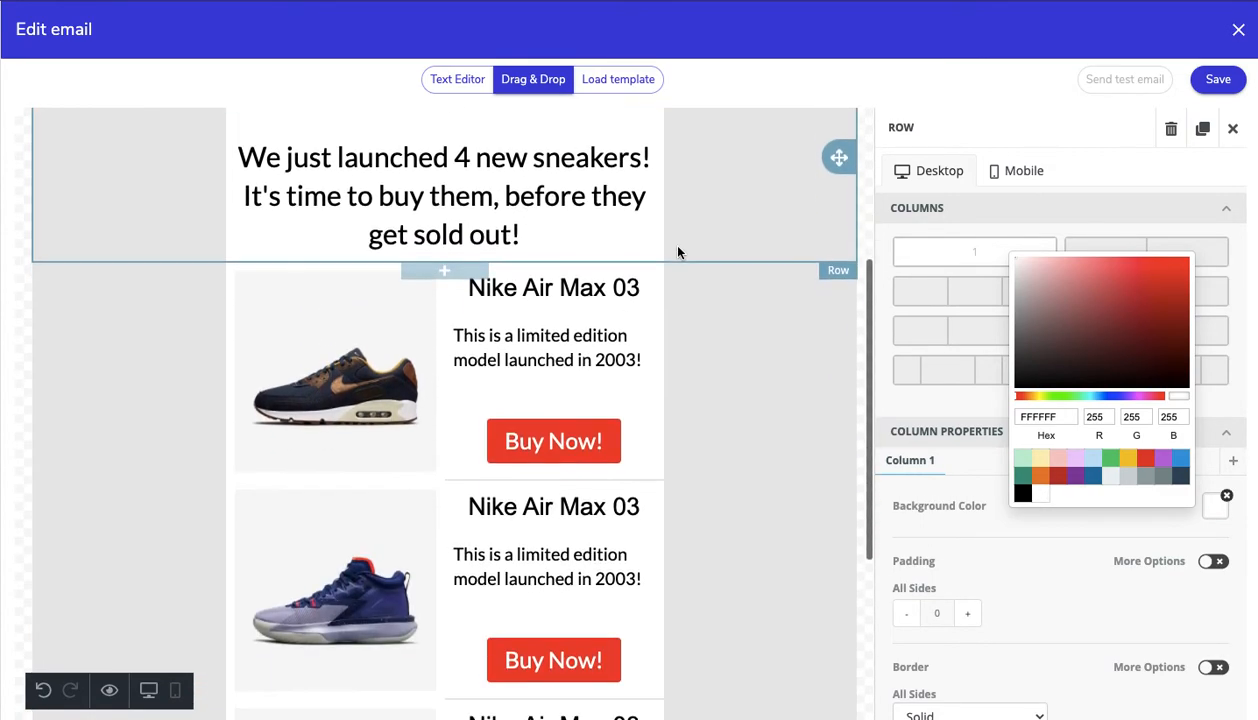
{"action": "scroll", "coordinate": [533, 537], "scroll_direction": "up", "scroll_amount": 10}
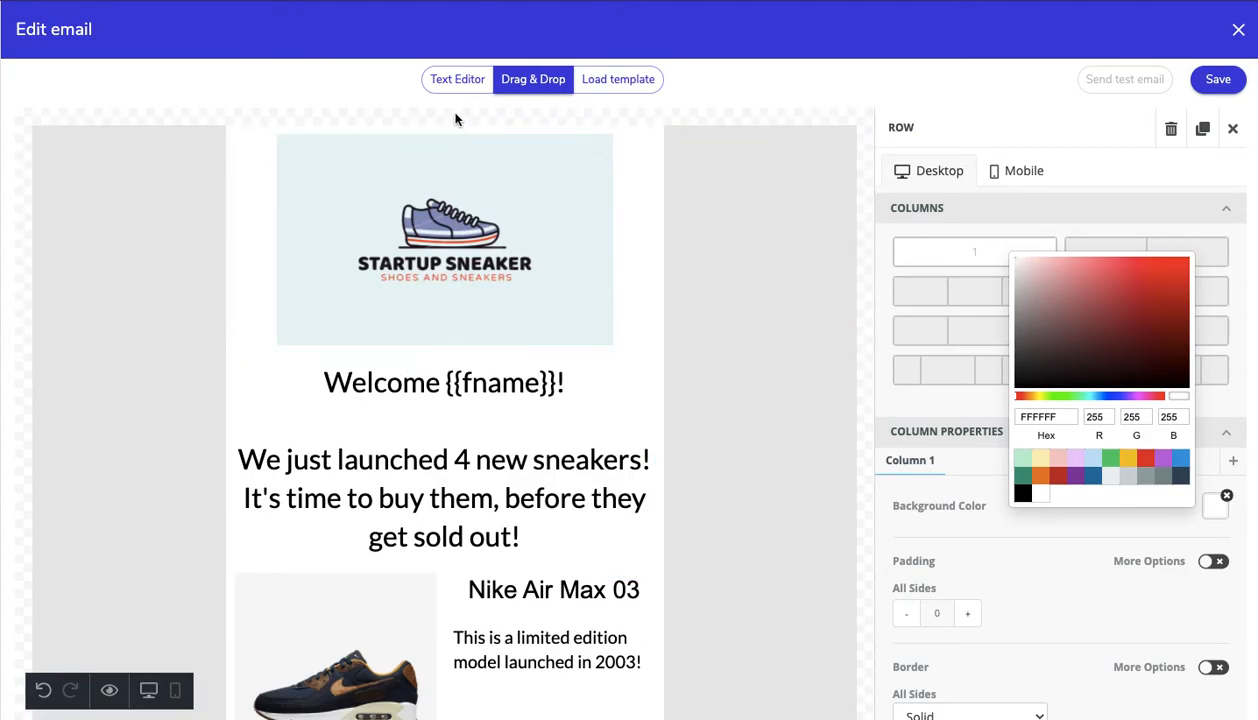
{"action": "left_click", "coordinate": [737, 232]}
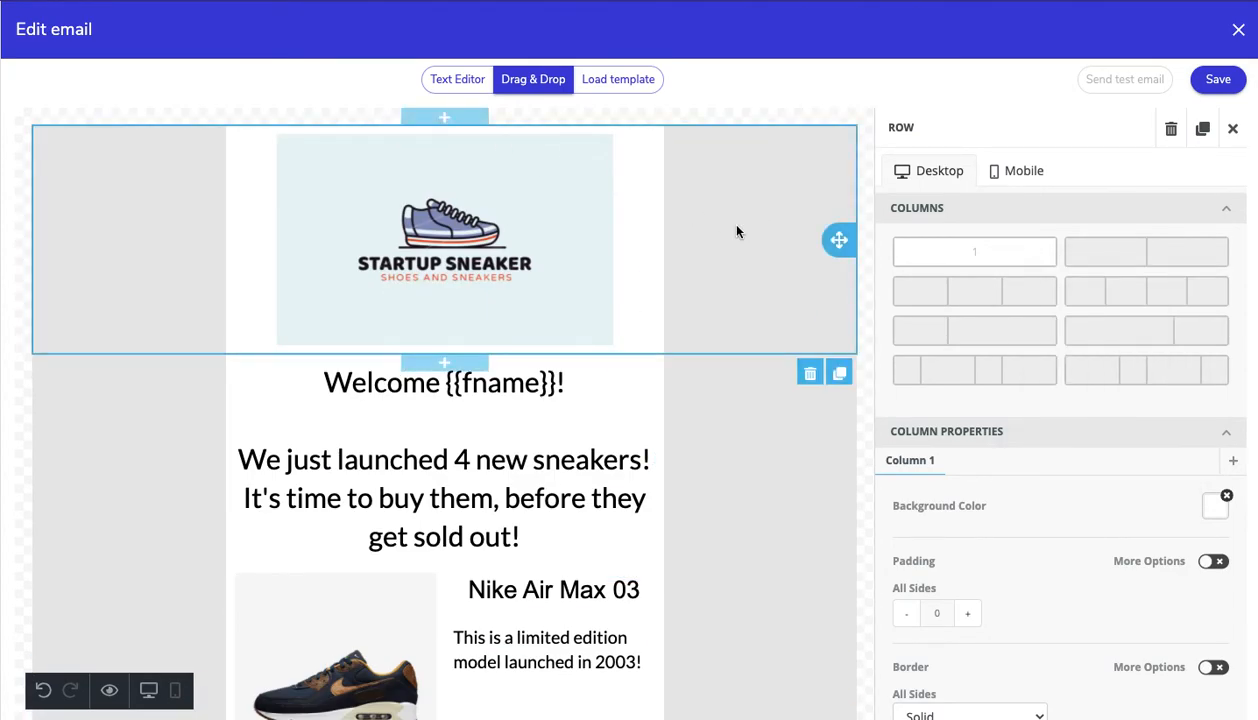
{"action": "left_click", "coordinate": [472, 120]}
{"action": "left_click", "coordinate": [497, 151]}
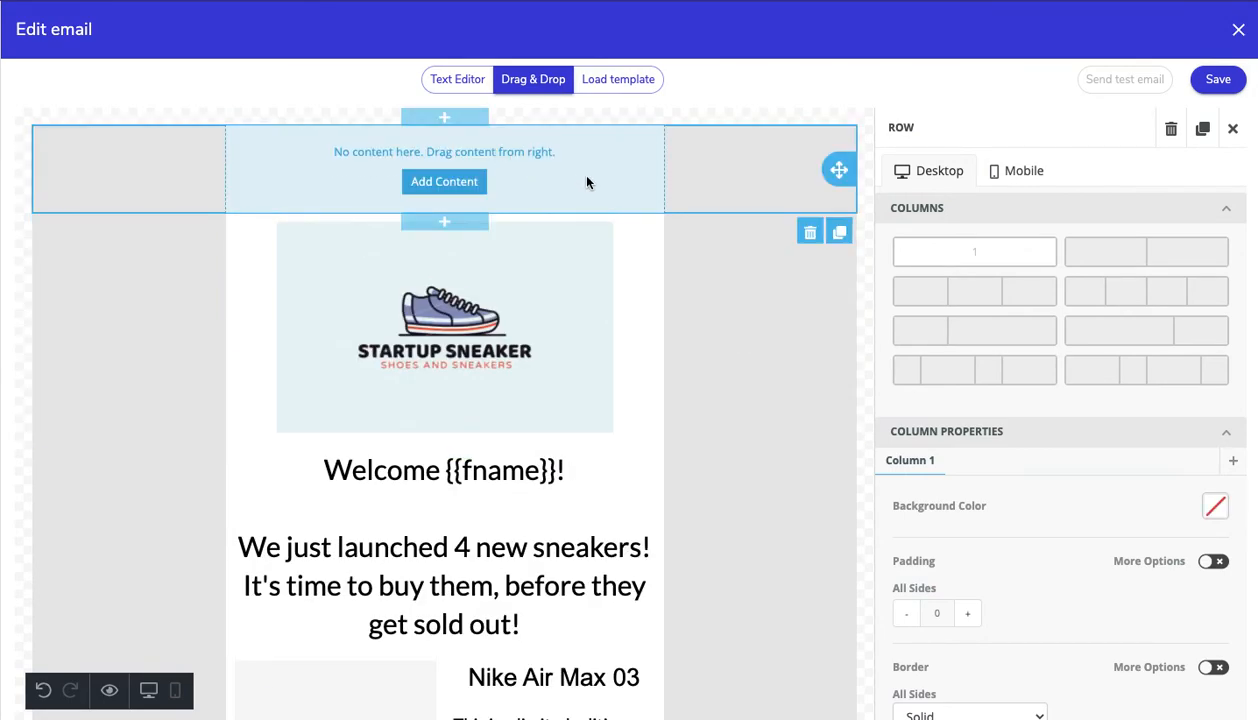
Add a text block to the empty row above the logo and replace its placeholder with "View in Browser".
{"action": "left_click", "coordinate": [421, 182]}
{"action": "left_click", "coordinate": [466, 181]}
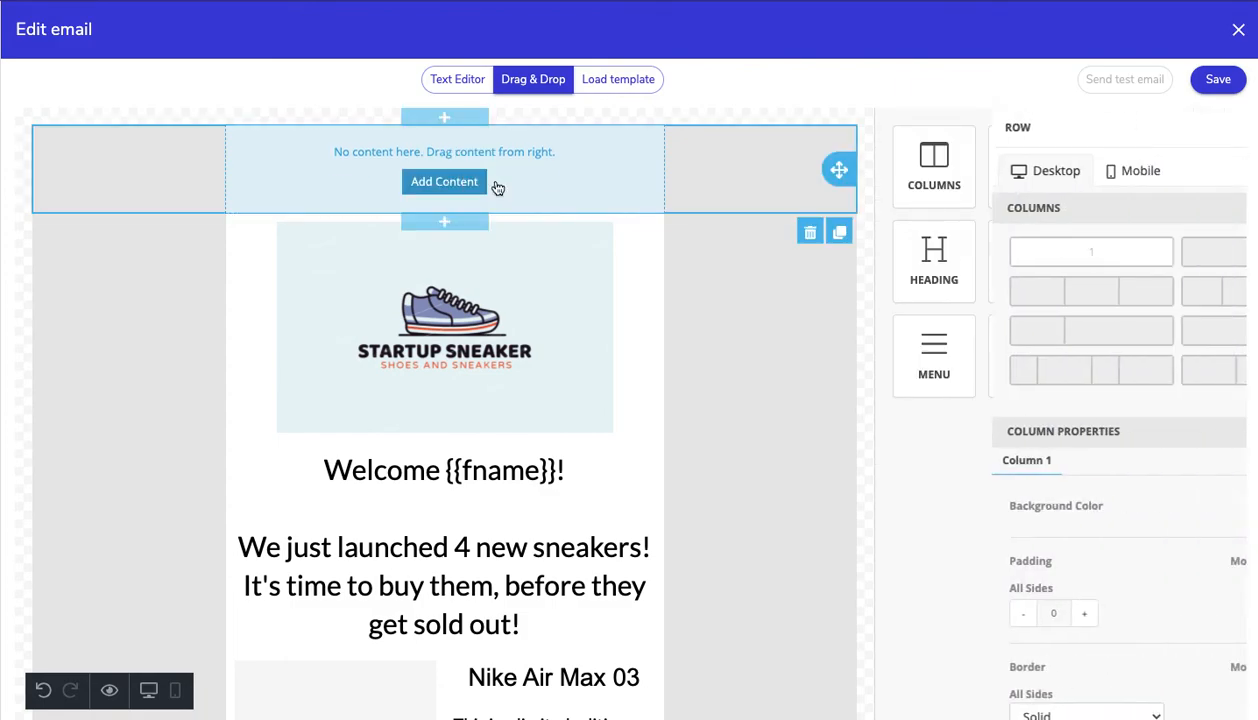
{"action": "left_click", "coordinate": [440, 183]}
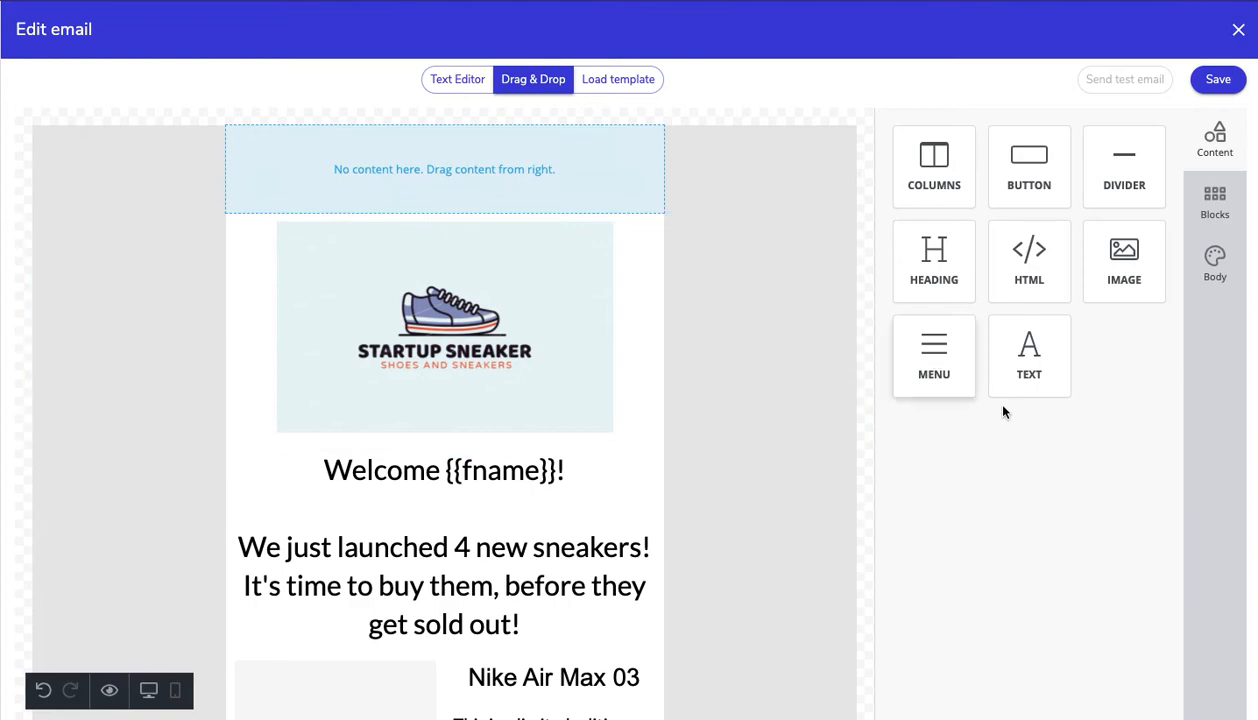
{"action": "left_click_drag", "start_coordinate": [1030, 368], "coordinate": [590, 202]}
{"action": "left_click", "coordinate": [483, 143]}
{"action": "triple_click", "coordinate": [489, 145]}
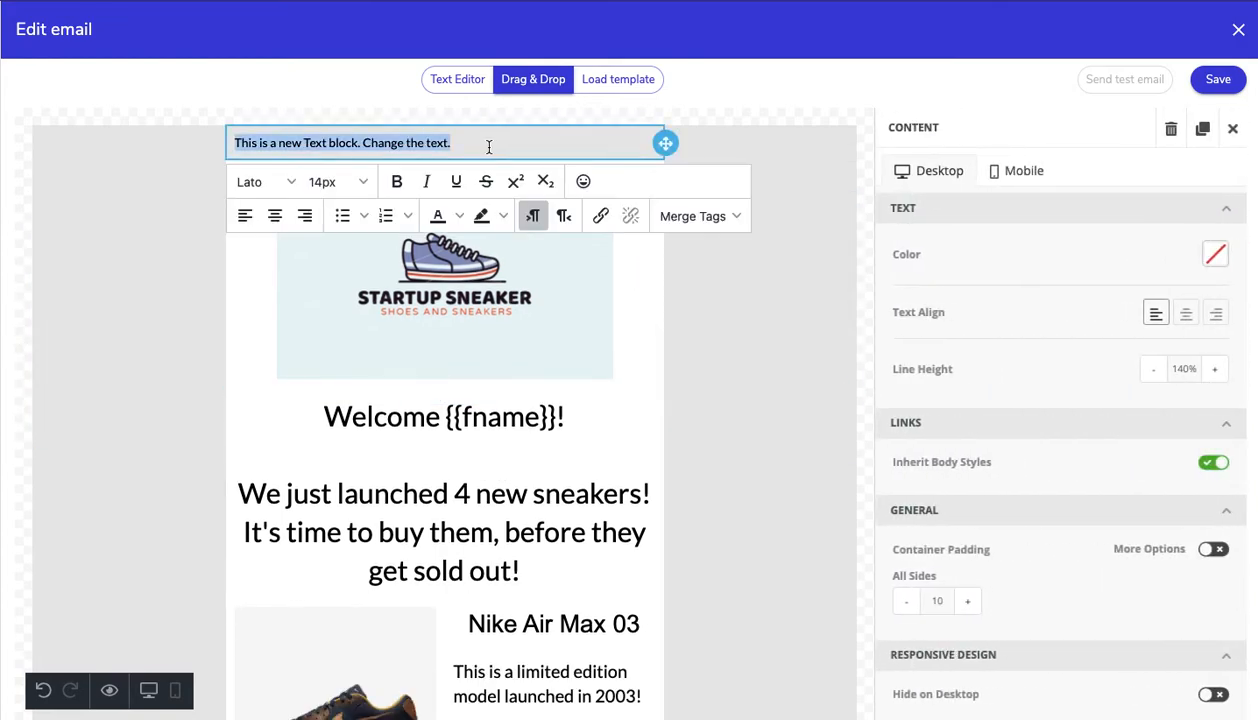
{"action": "type", "text": "View in"}
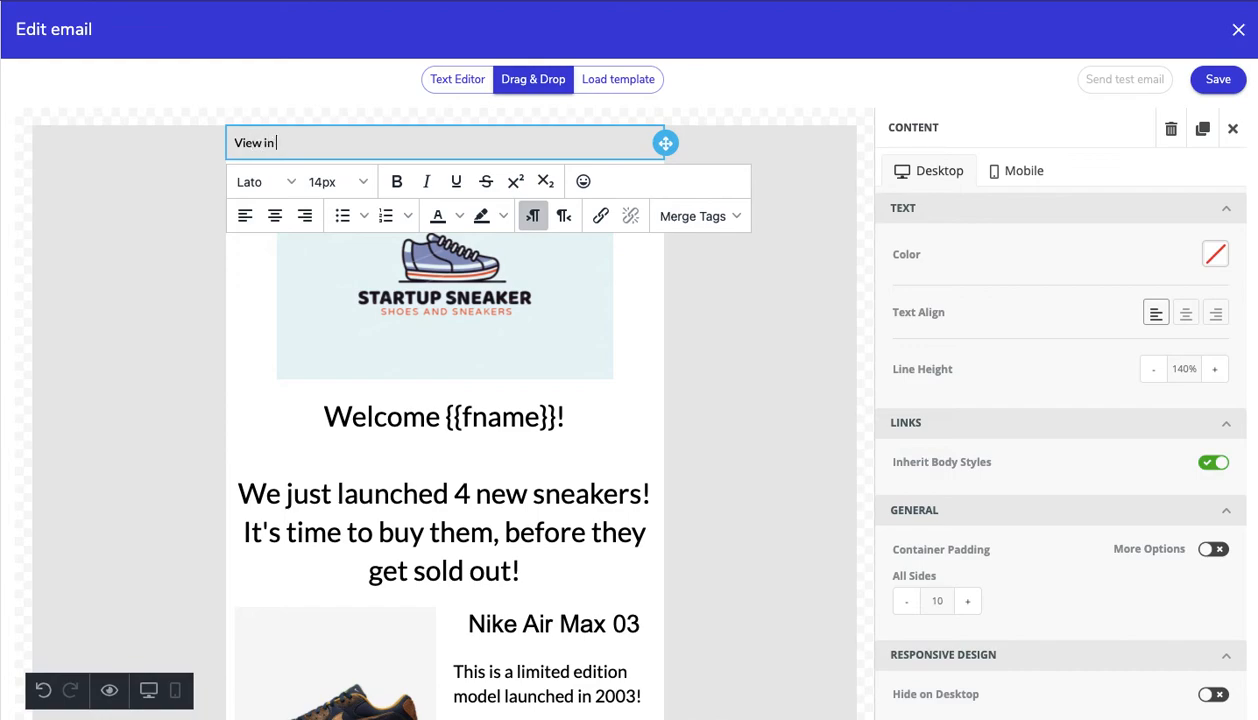
{"action": "type", "text": " Browser"}
Insert the Email URL merge tag after "View in Browser", copy the tag and remove it from the line.
{"action": "left_click", "coordinate": [690, 216]}
{"action": "scroll", "coordinate": [778, 500], "scroll_direction": "down", "scroll_amount": 2}
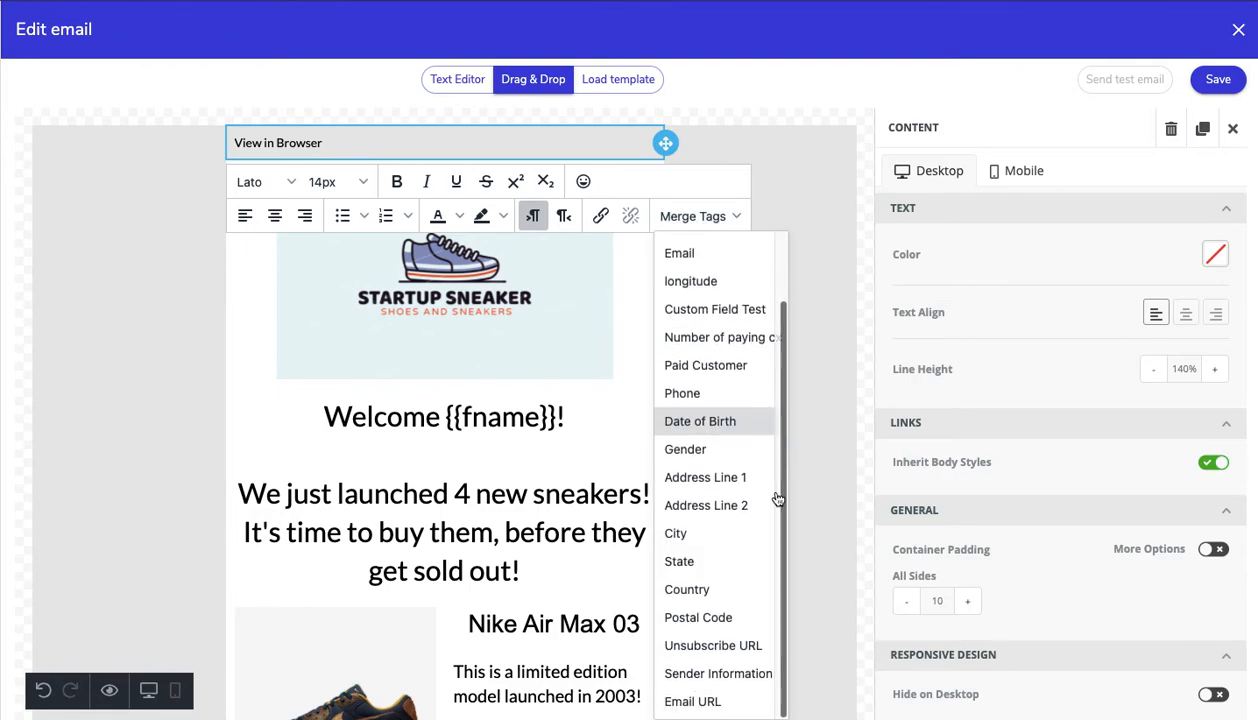
{"action": "left_click", "coordinate": [716, 701]}
{"action": "left_click_drag", "start_coordinate": [382, 142], "coordinate": [323, 139]}
{"action": "key", "text": "BackSpace"}
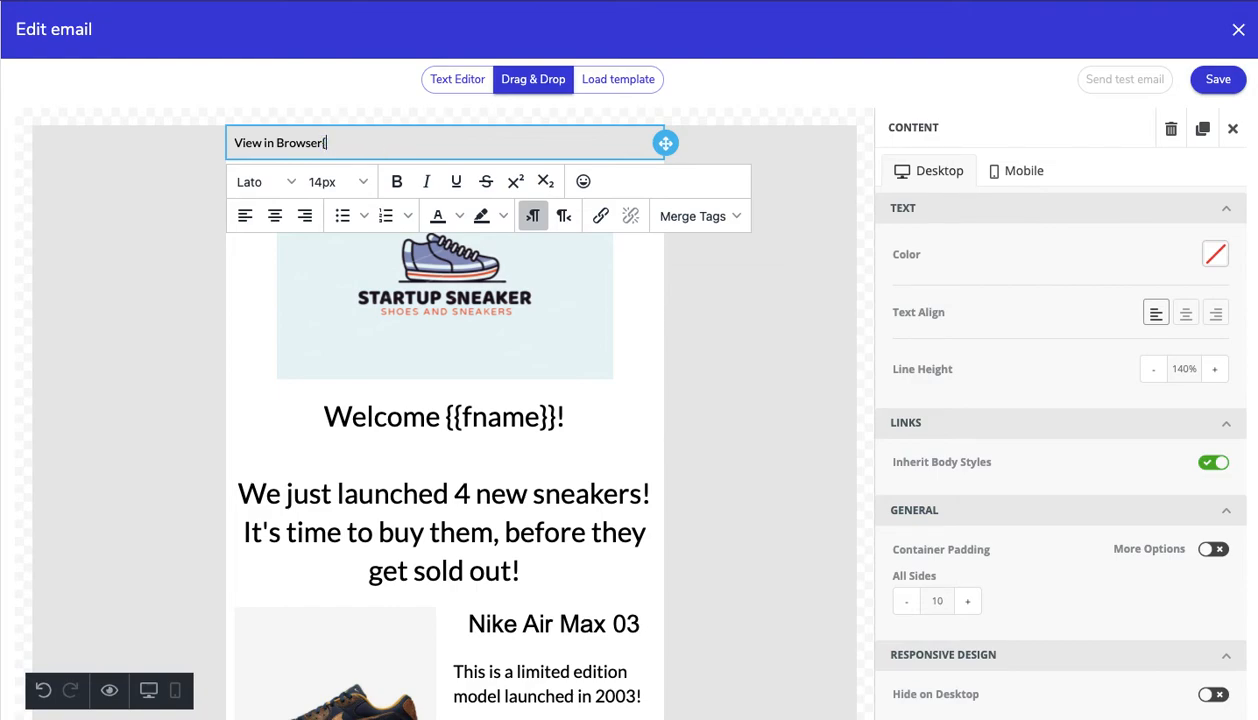
{"action": "key", "text": "ctrl+z"}
{"action": "key", "text": "Right"}
{"action": "left_click", "coordinate": [321, 147], "text": "shift"}
{"action": "key", "text": "ctrl+c"}
{"action": "key", "text": "BackSpace"}
Link the whole "View in Browser" text to the copied Email URL tag.
{"action": "triple_click", "coordinate": [292, 142]}
{"action": "left_click", "coordinate": [600, 216]}
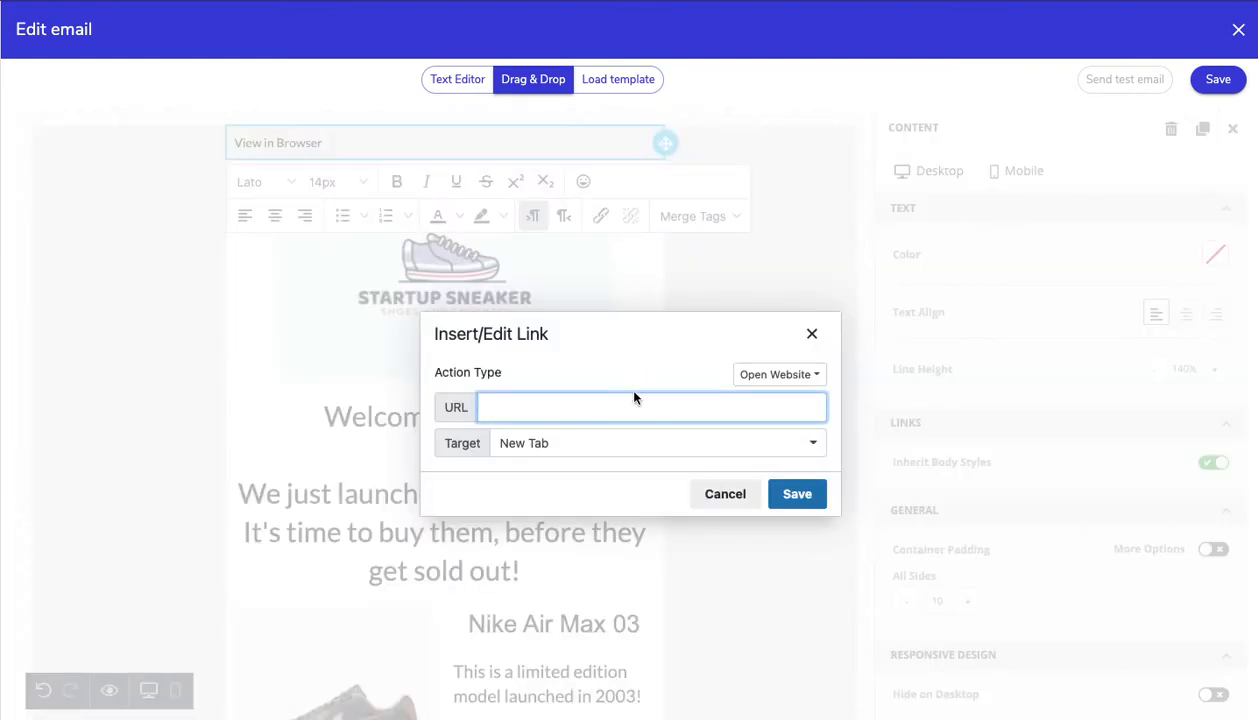
{"action": "key", "text": "ctrl+v"}
{"action": "left_click", "coordinate": [797, 494]}
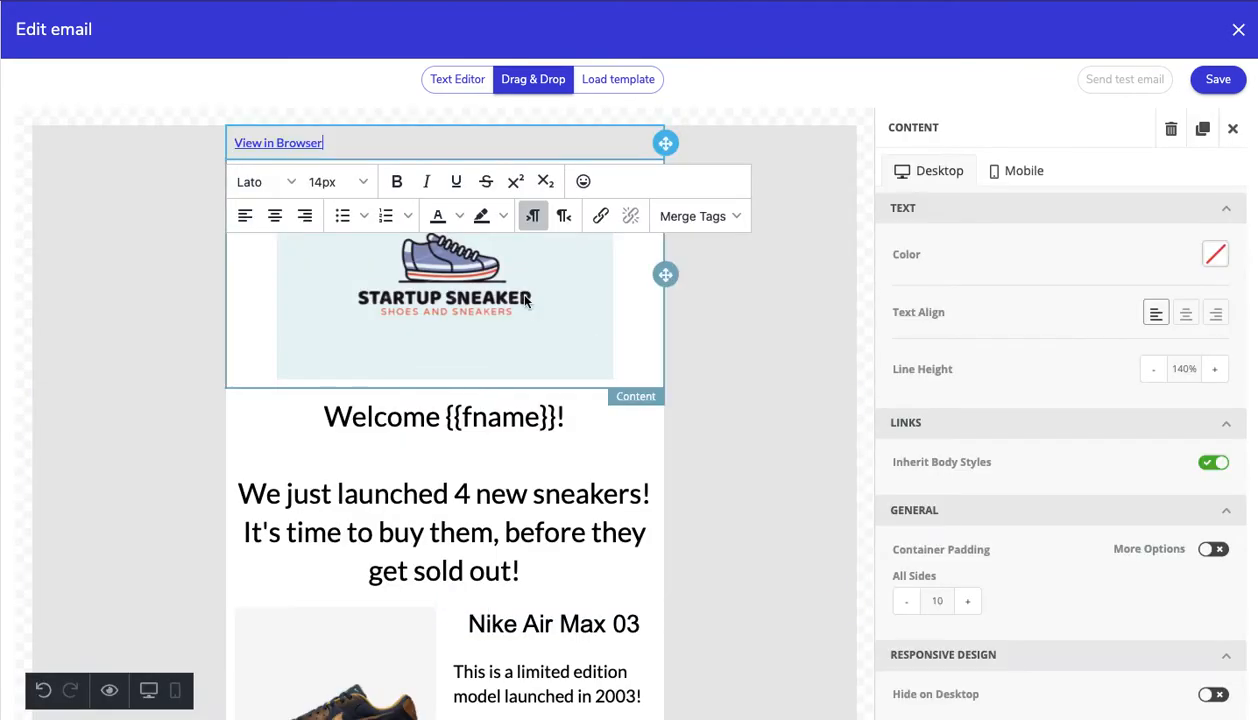
Center the "View in Browser" text and set the column background of its row to white.
{"action": "left_click", "coordinate": [1184, 316]}
{"action": "left_click", "coordinate": [1215, 255]}
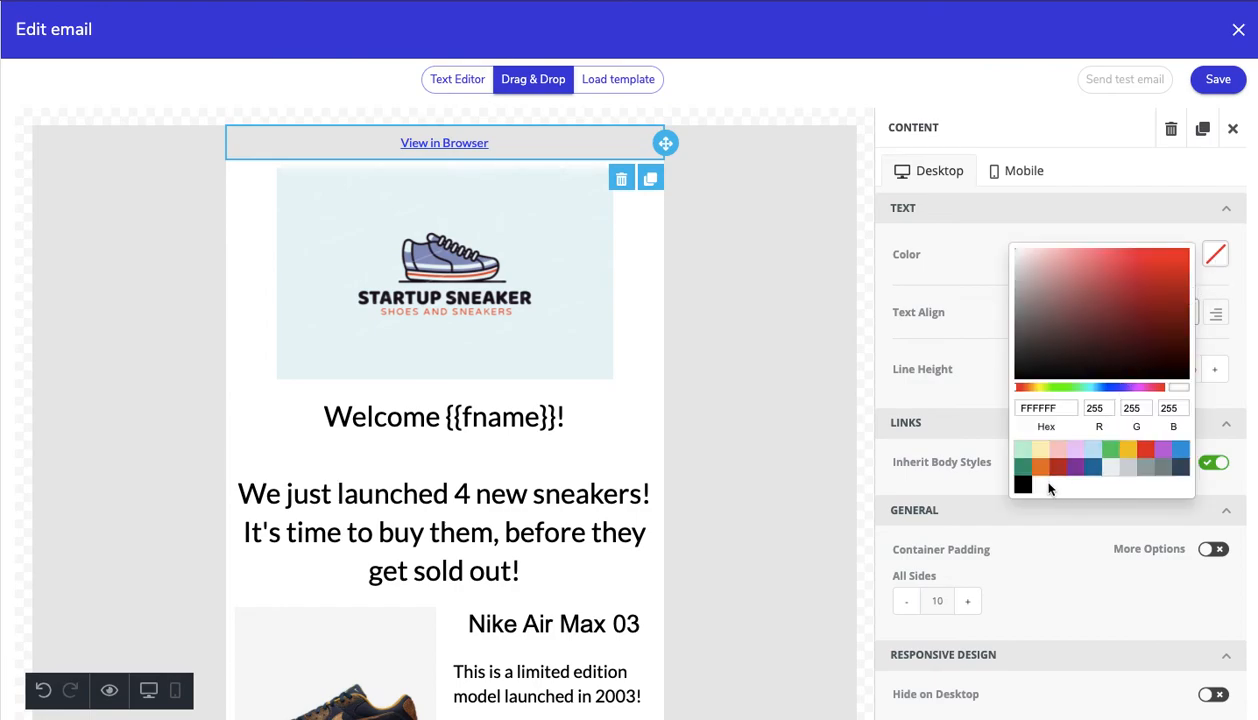
{"action": "left_click", "coordinate": [941, 300]}
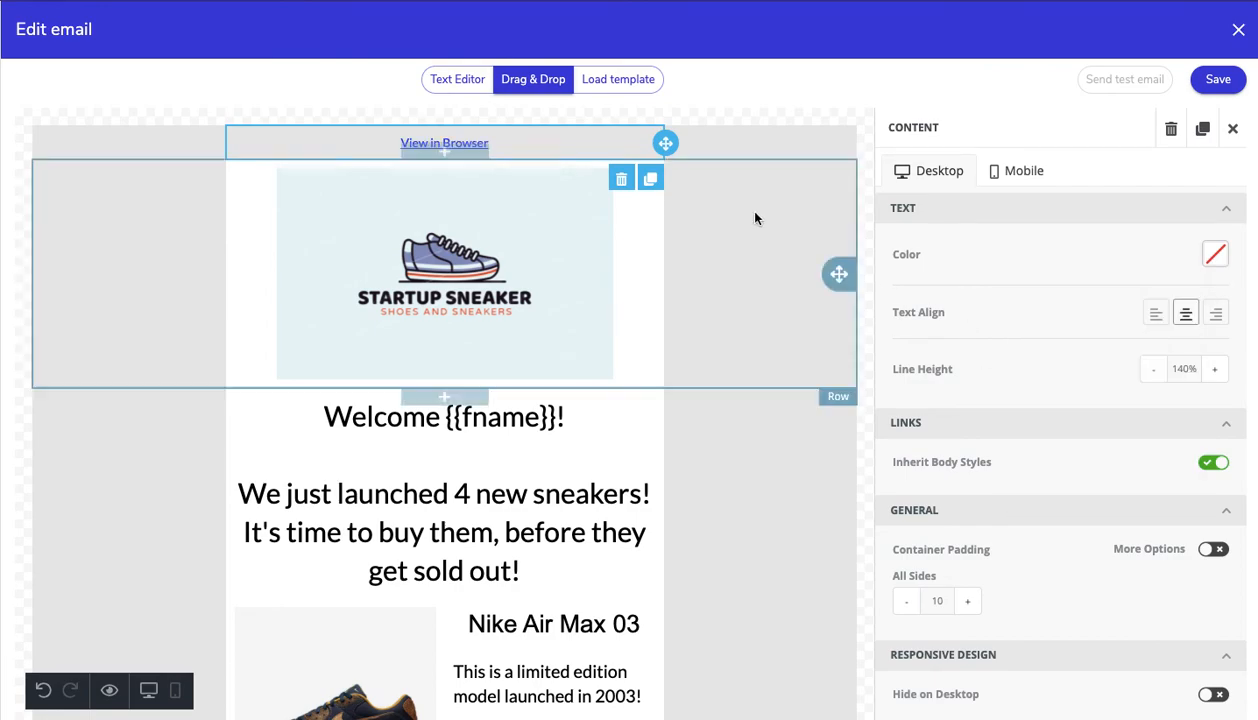
{"action": "left_click", "coordinate": [743, 145]}
{"action": "left_click", "coordinate": [1215, 507]}
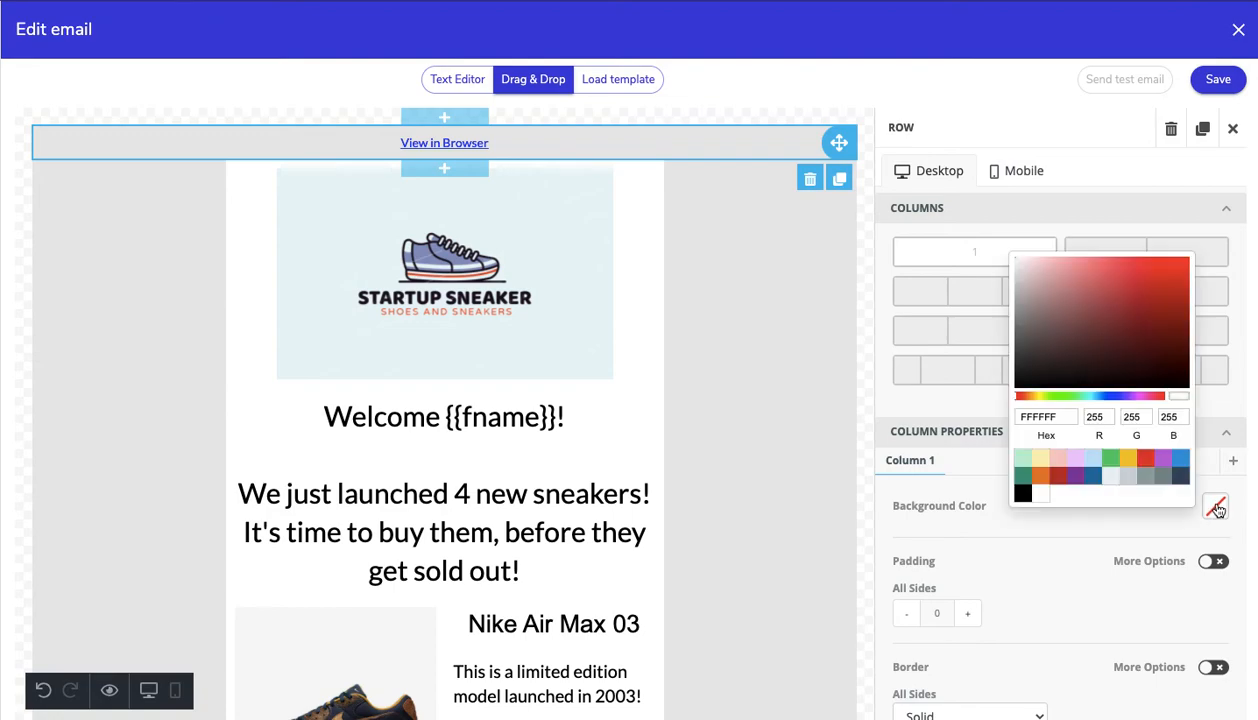
{"action": "left_click", "coordinate": [1040, 494]}
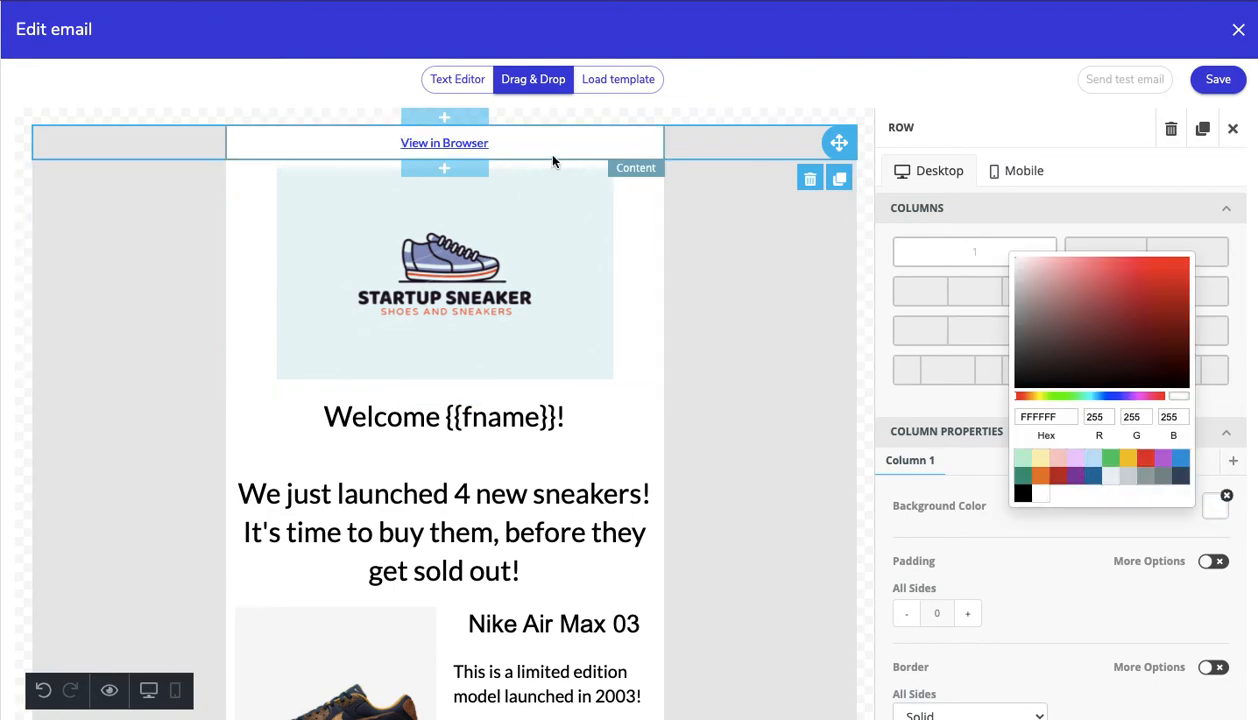
{"action": "left_click", "coordinate": [510, 141]}
{"action": "triple_click", "coordinate": [508, 140]}
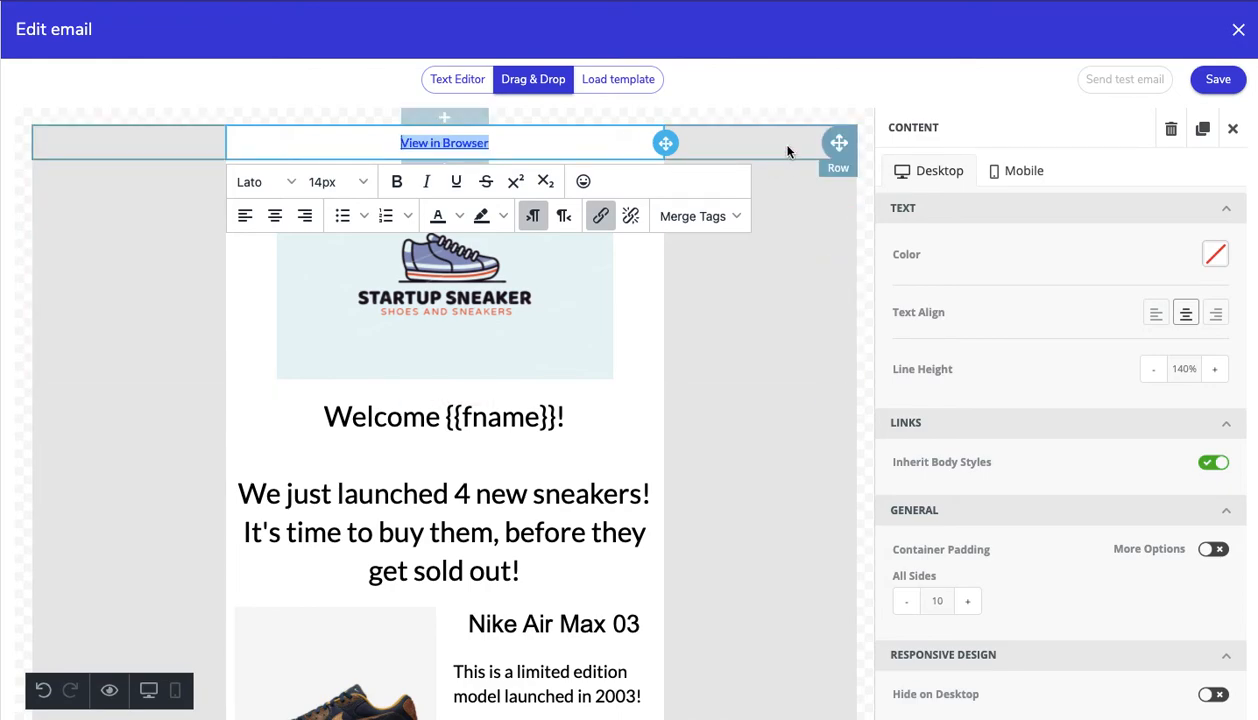
{"action": "left_click", "coordinate": [793, 272]}
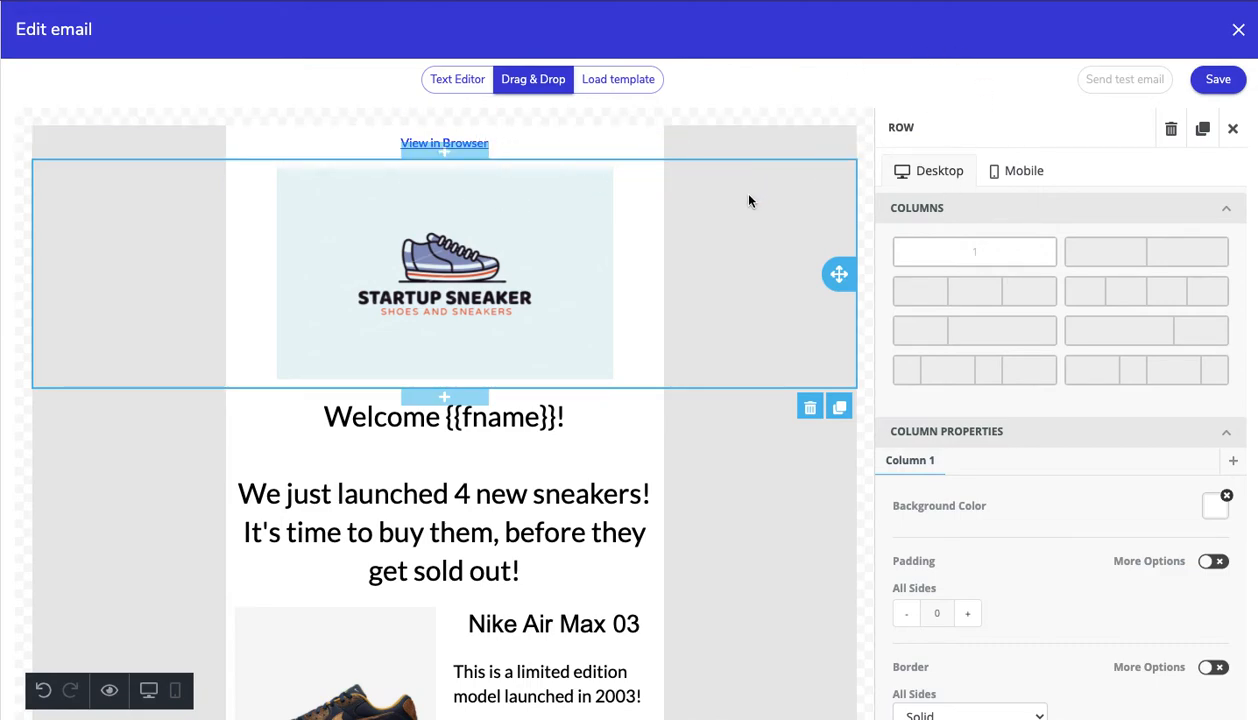
Review the whole email from header to footer in the desktop and mobile layouts, then return to desktop.
{"action": "scroll", "coordinate": [749, 200], "scroll_direction": "down", "scroll_amount": 3}
{"action": "scroll", "coordinate": [749, 200], "scroll_direction": "down", "scroll_amount": 2}
{"action": "scroll", "coordinate": [749, 200], "scroll_direction": "up", "scroll_amount": 5}
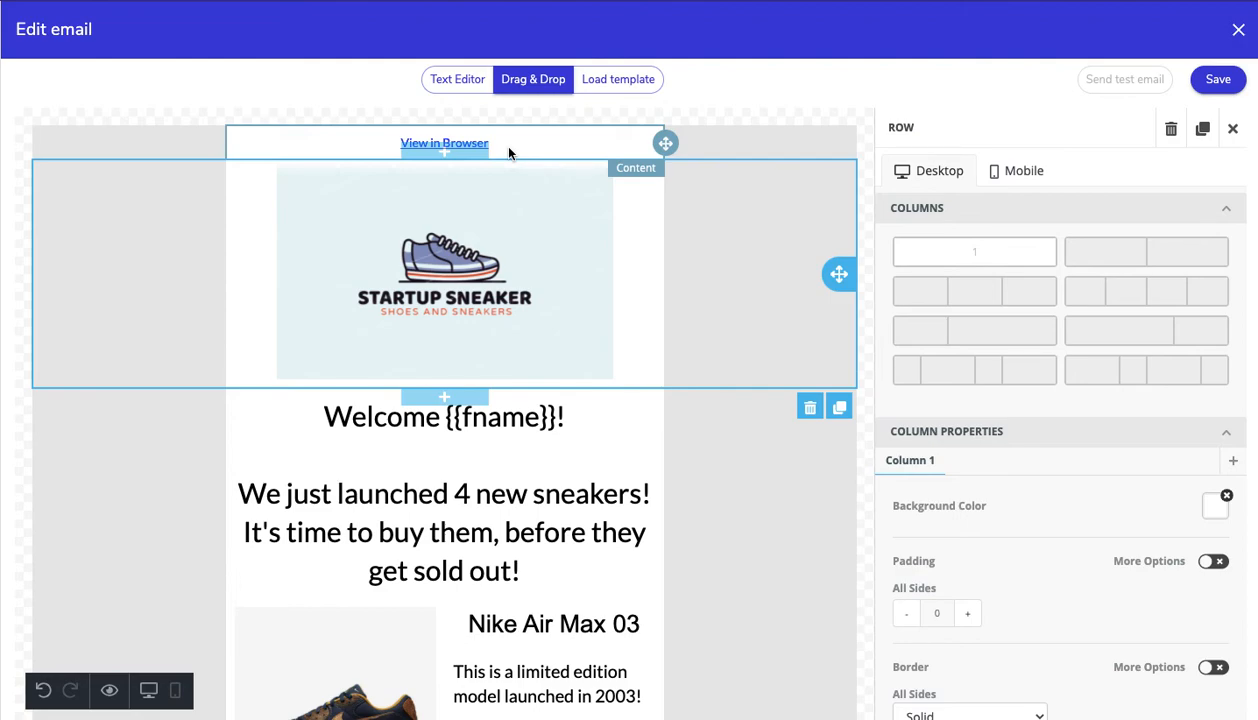
{"action": "scroll", "coordinate": [615, 388], "scroll_direction": "down", "scroll_amount": 6}
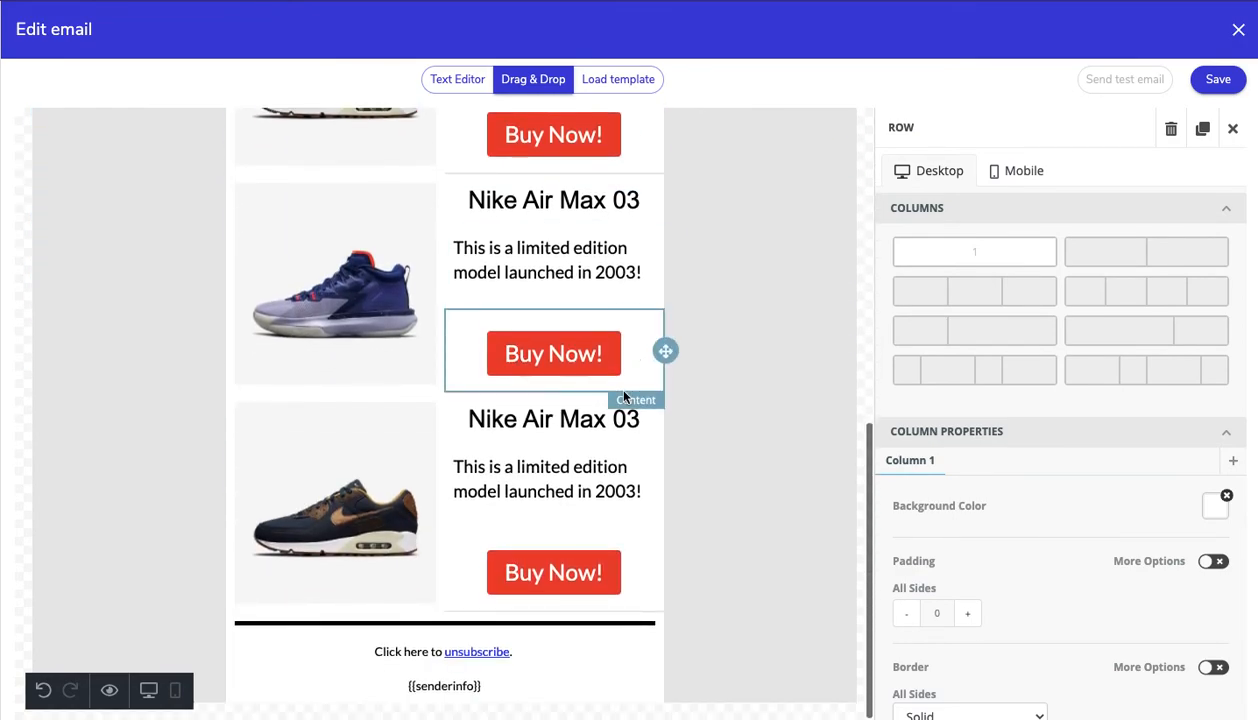
{"action": "left_click", "coordinate": [1024, 171]}
{"action": "scroll", "coordinate": [550, 365], "scroll_direction": "up", "scroll_amount": 6}
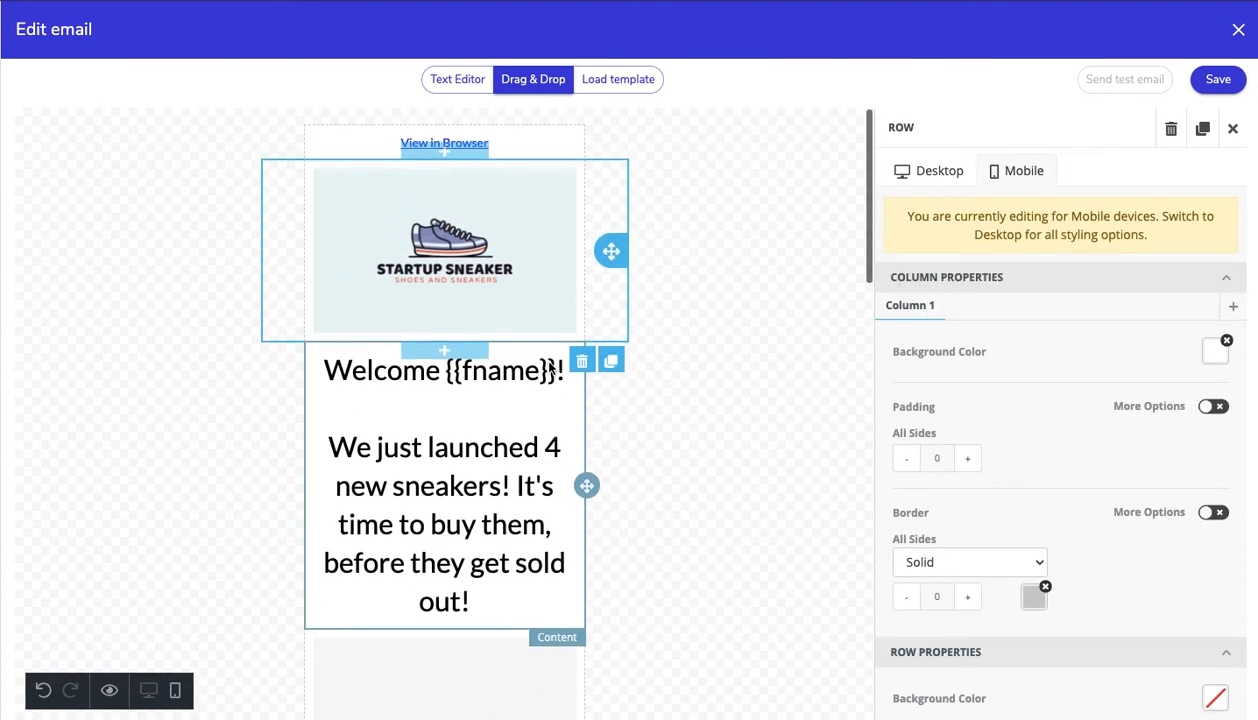
{"action": "scroll", "coordinate": [550, 369], "scroll_direction": "down", "scroll_amount": 10}
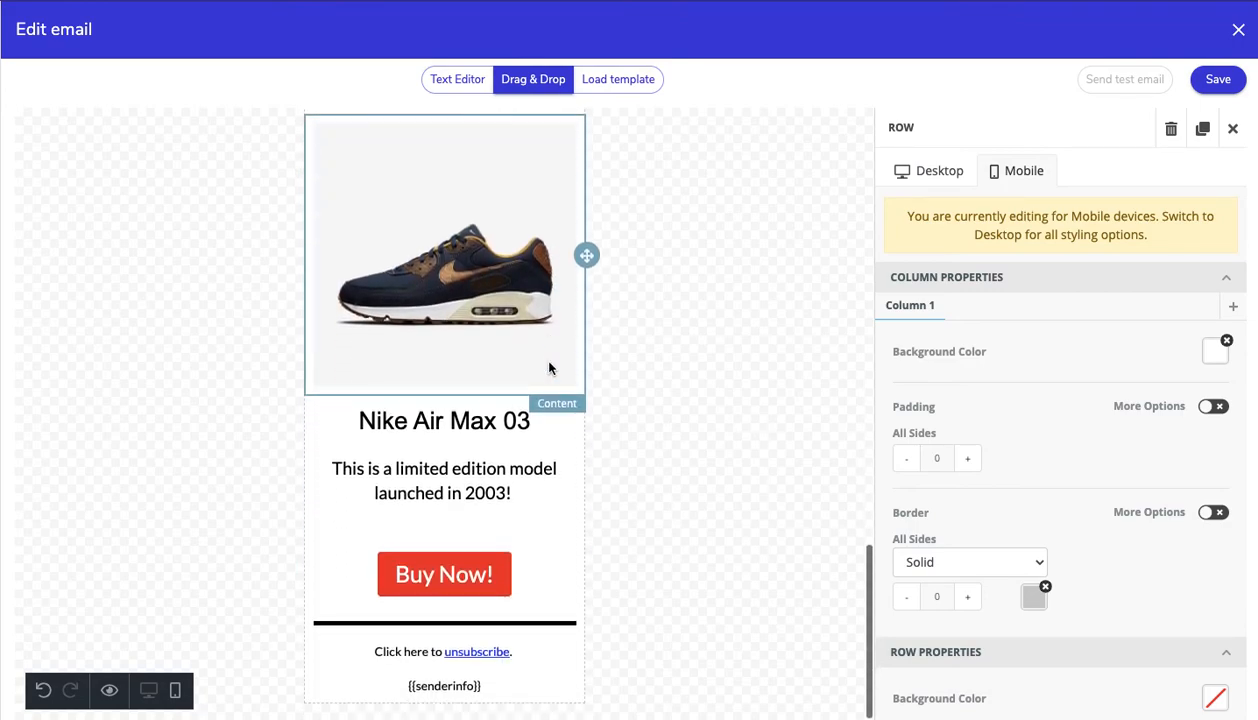
{"action": "left_click", "coordinate": [938, 171]}
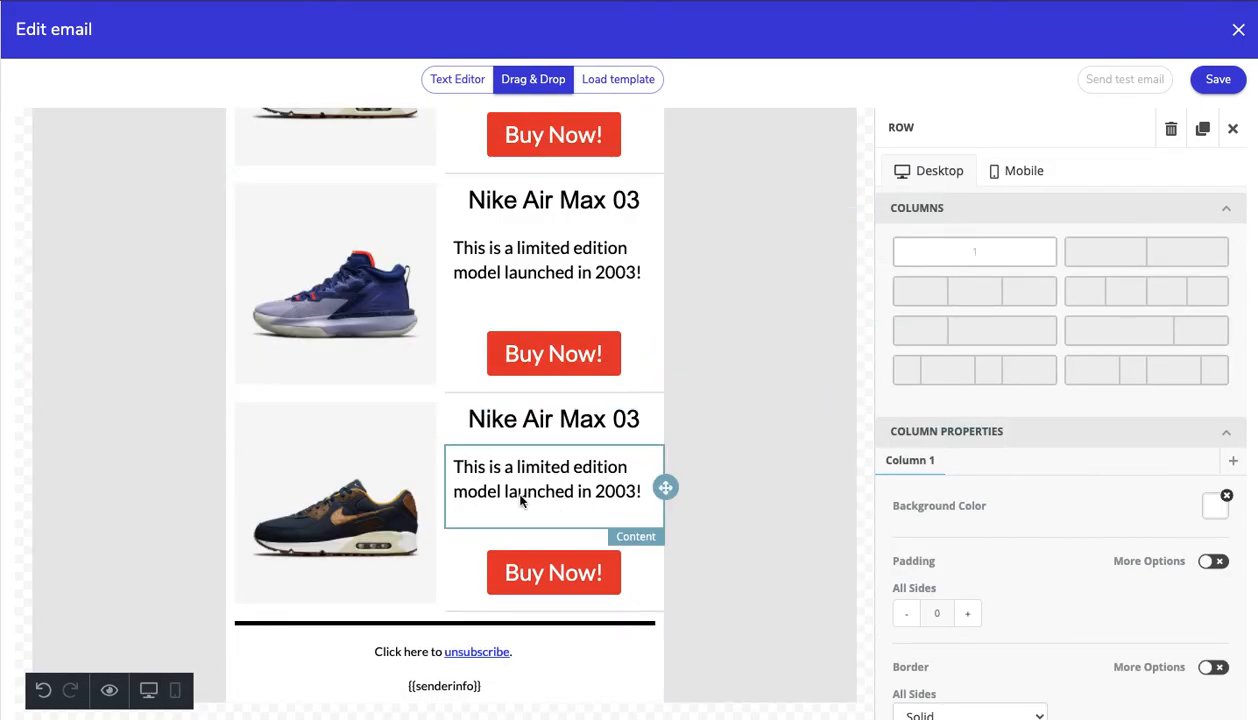
Close the row properties and examine the email's body settings, including the preheader text option.
{"action": "scroll", "coordinate": [901, 564], "scroll_direction": "down", "scroll_amount": 3}
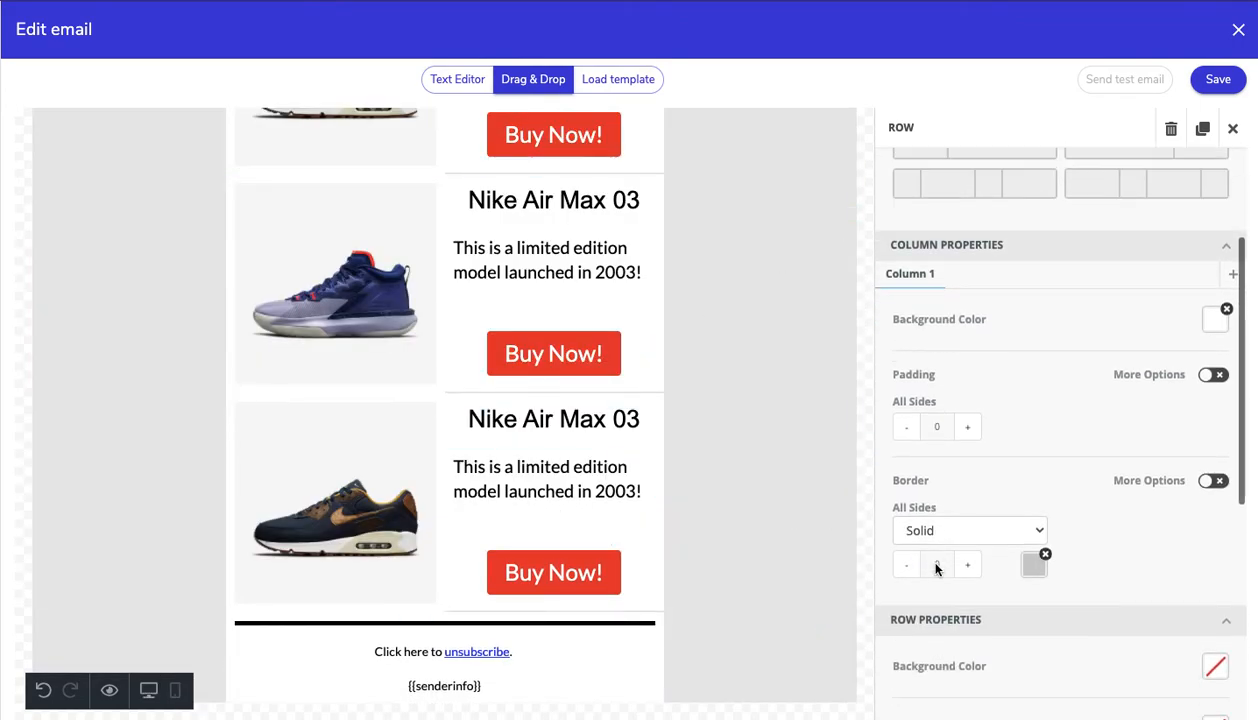
{"action": "left_click", "coordinate": [1233, 128]}
{"action": "left_click", "coordinate": [1215, 266]}
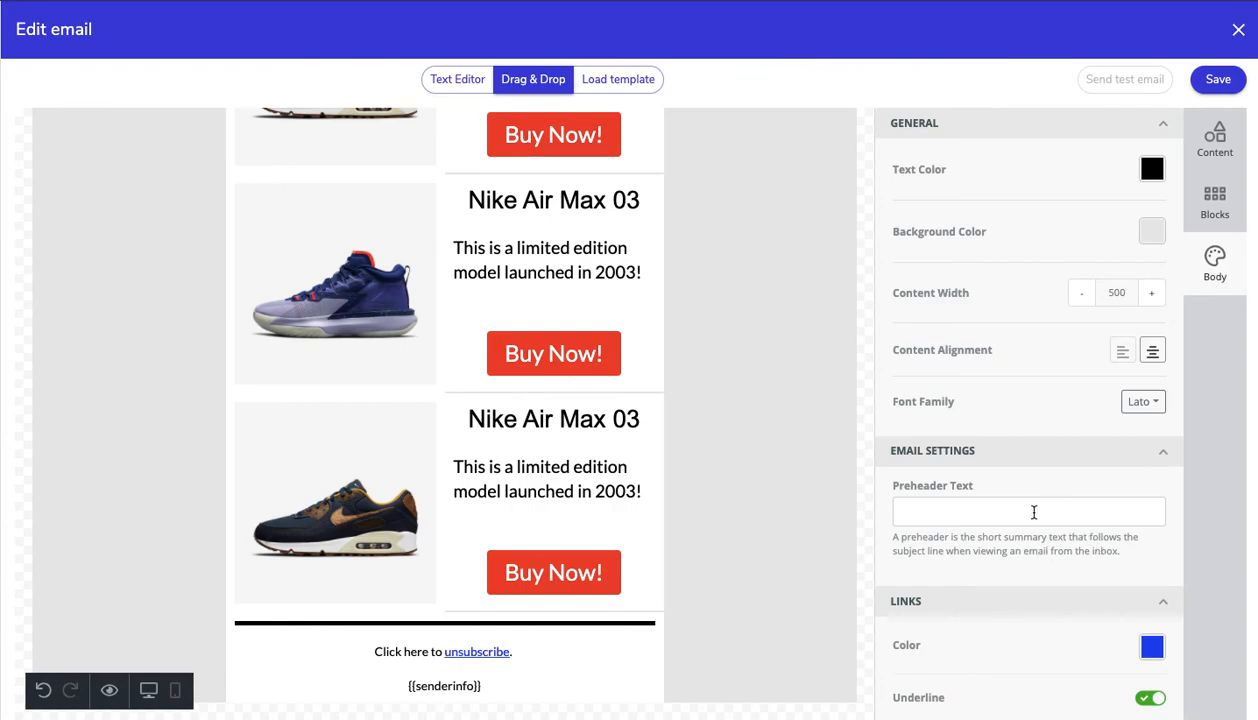
{"action": "scroll", "coordinate": [745, 425], "scroll_direction": "up", "scroll_amount": 9}
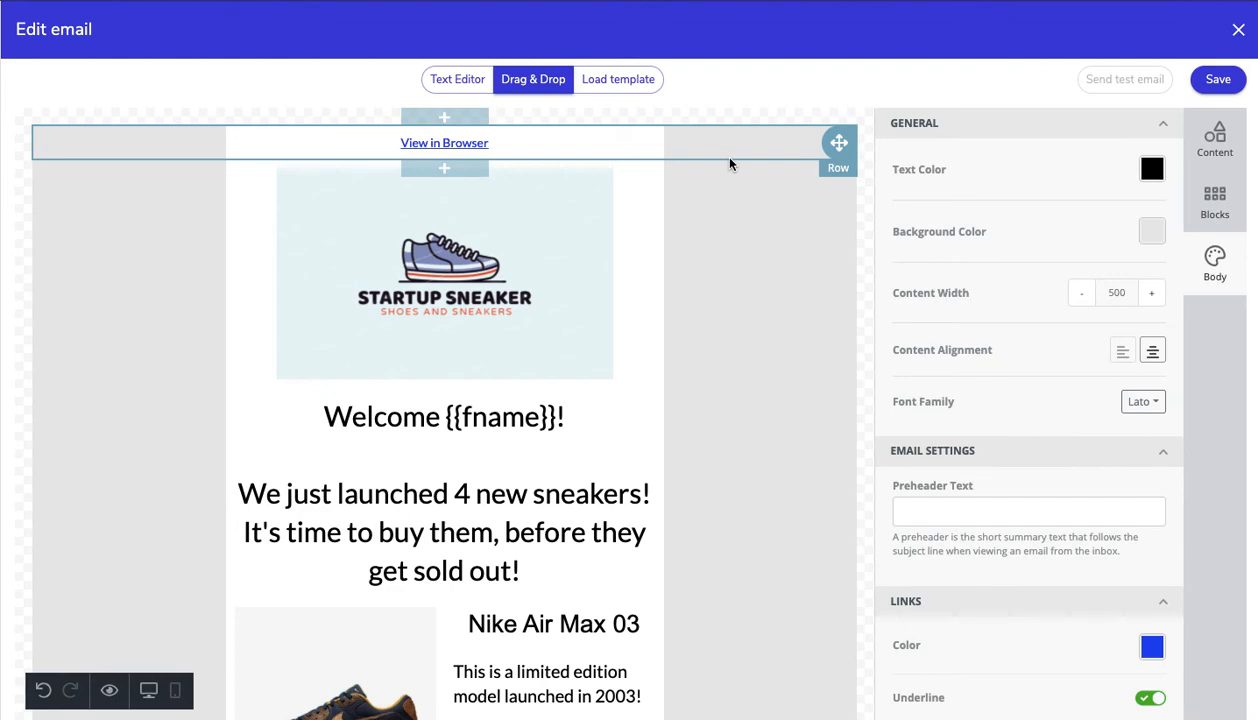
{"action": "left_click", "coordinate": [584, 152]}
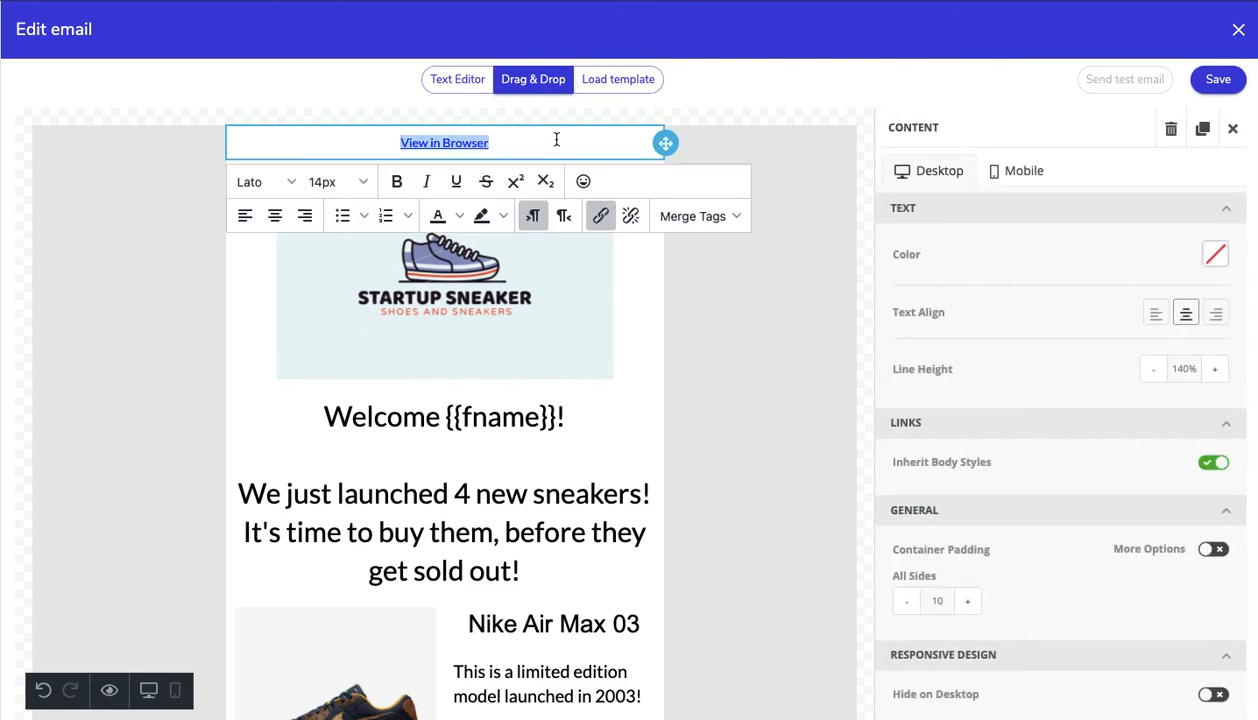
{"action": "left_click", "coordinate": [571, 311]}
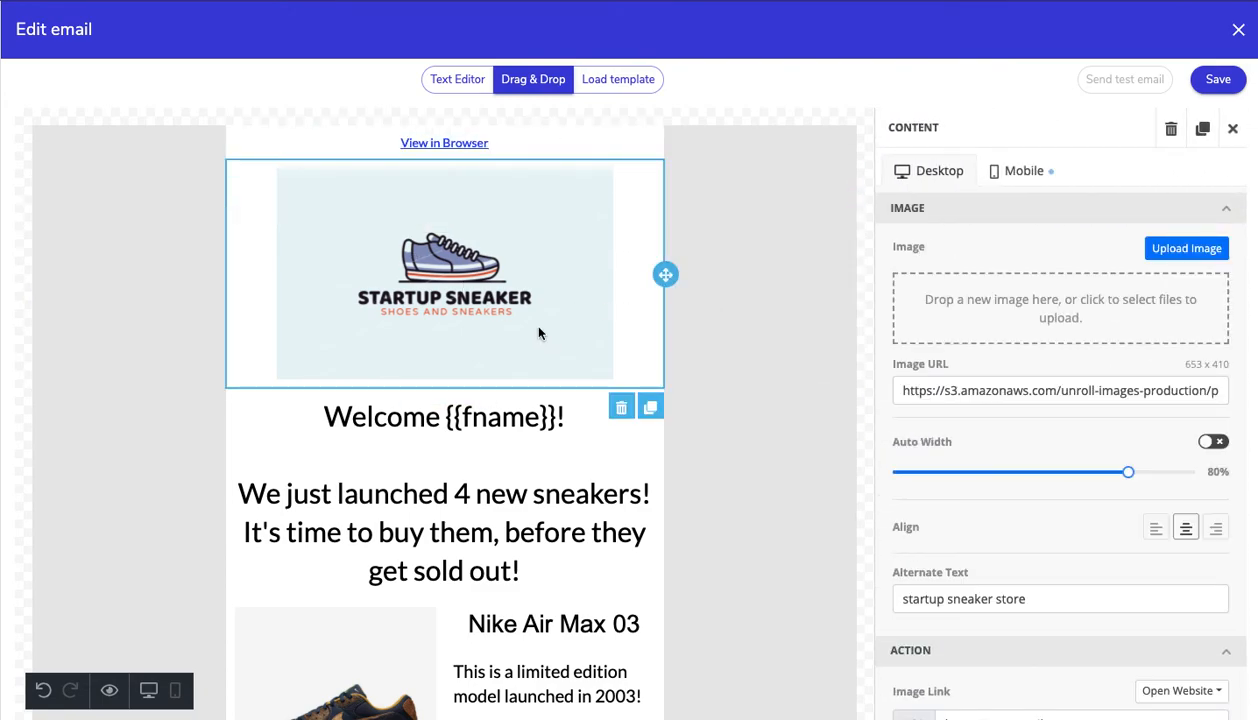
Close the heading's properties and set the email's preheader text to "We just launched 4 new sneakers! Buy them now!".
{"action": "scroll", "coordinate": [548, 338], "scroll_direction": "down", "scroll_amount": 2}
{"action": "left_click", "coordinate": [465, 325]}
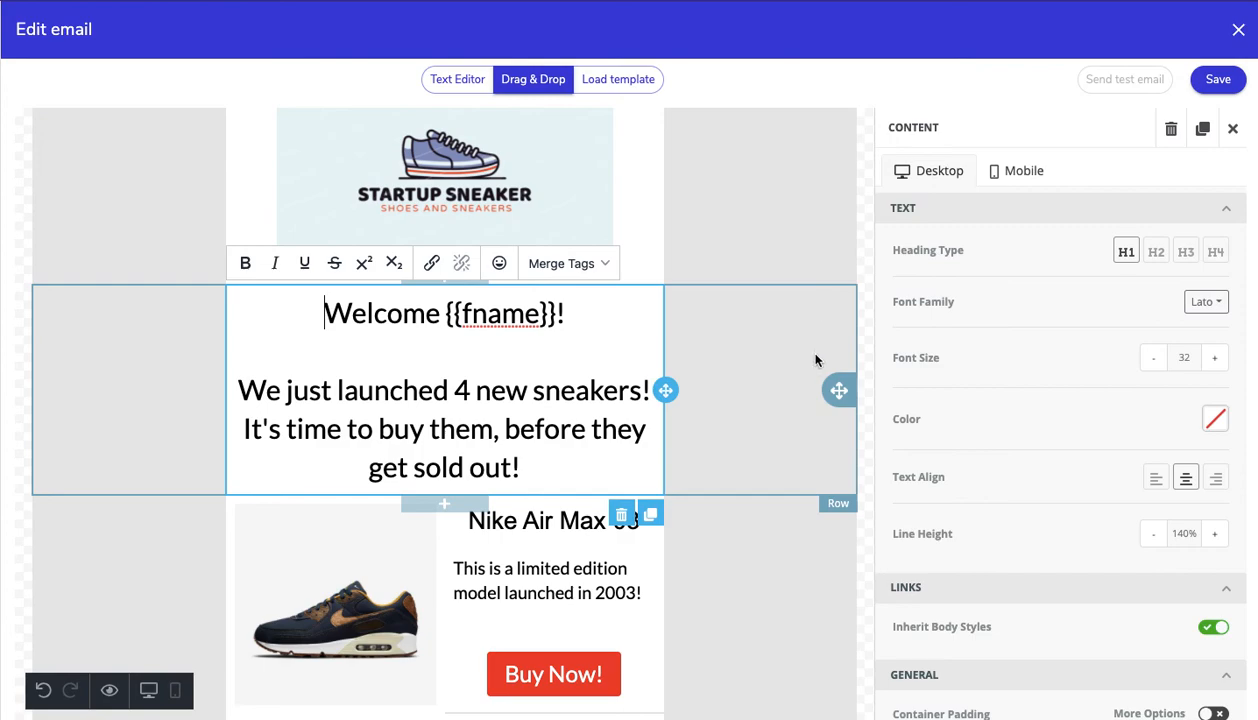
{"action": "left_click", "coordinate": [1234, 130]}
{"action": "left_click", "coordinate": [962, 516]}
{"action": "left_click", "coordinate": [962, 516]}
{"action": "type", "text": "Welcome"}
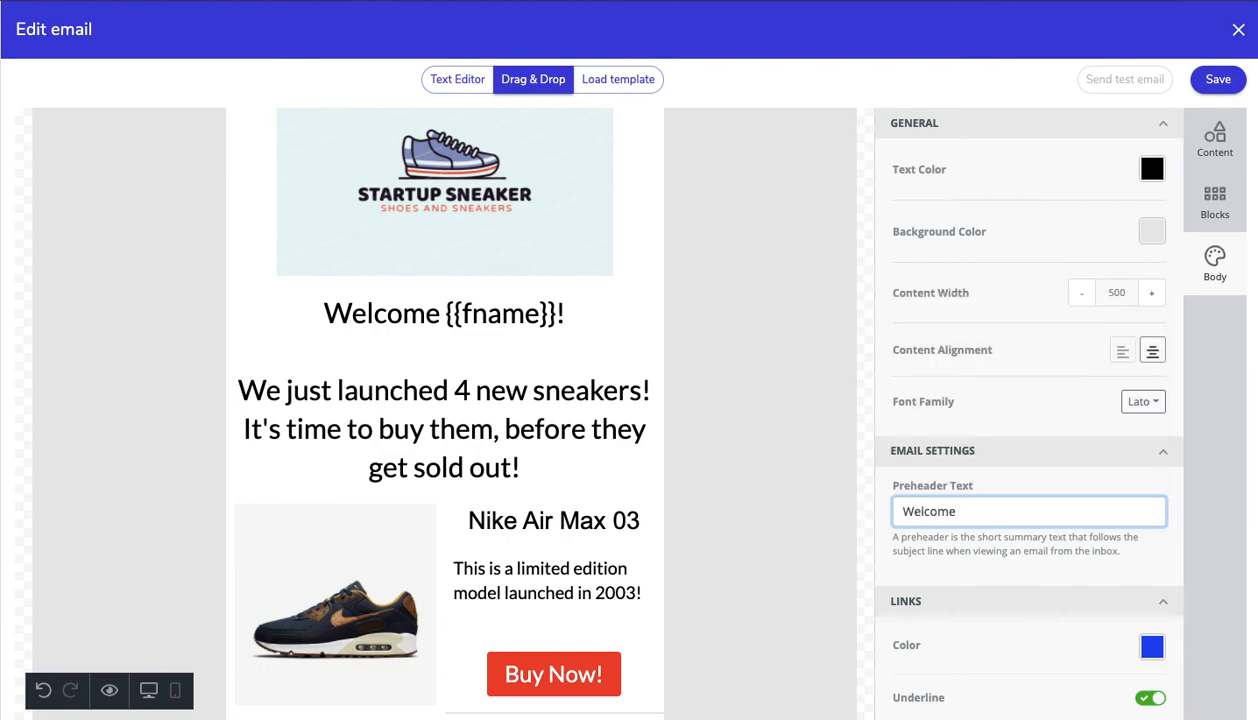
{"action": "key", "text": "BackSpace"}
{"action": "key", "text": "BackSpace"}
{"action": "key", "text": "BackSpace"}
{"action": "key", "text": "BackSpace"}
{"action": "key", "text": "BackSpace"}
{"action": "key", "text": "BackSpace"}
{"action": "key", "text": "BackSpace"}
{"action": "key", "text": "BackSpace"}
{"action": "type", "text": "We just lain"}
{"action": "key", "text": "BackSpace"}
{"action": "key", "text": "BackSpace"}
{"action": "type", "text": "unched 4 new snea"}
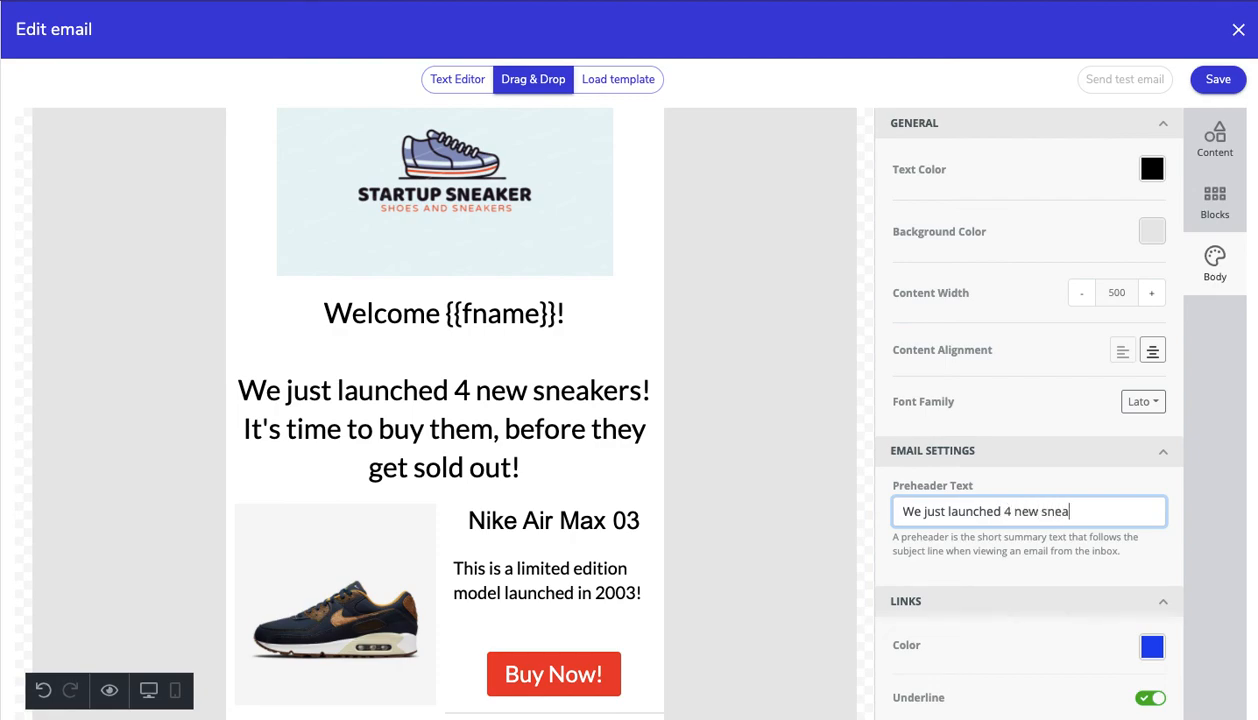
{"action": "type", "text": "kers! Buy them now!"}
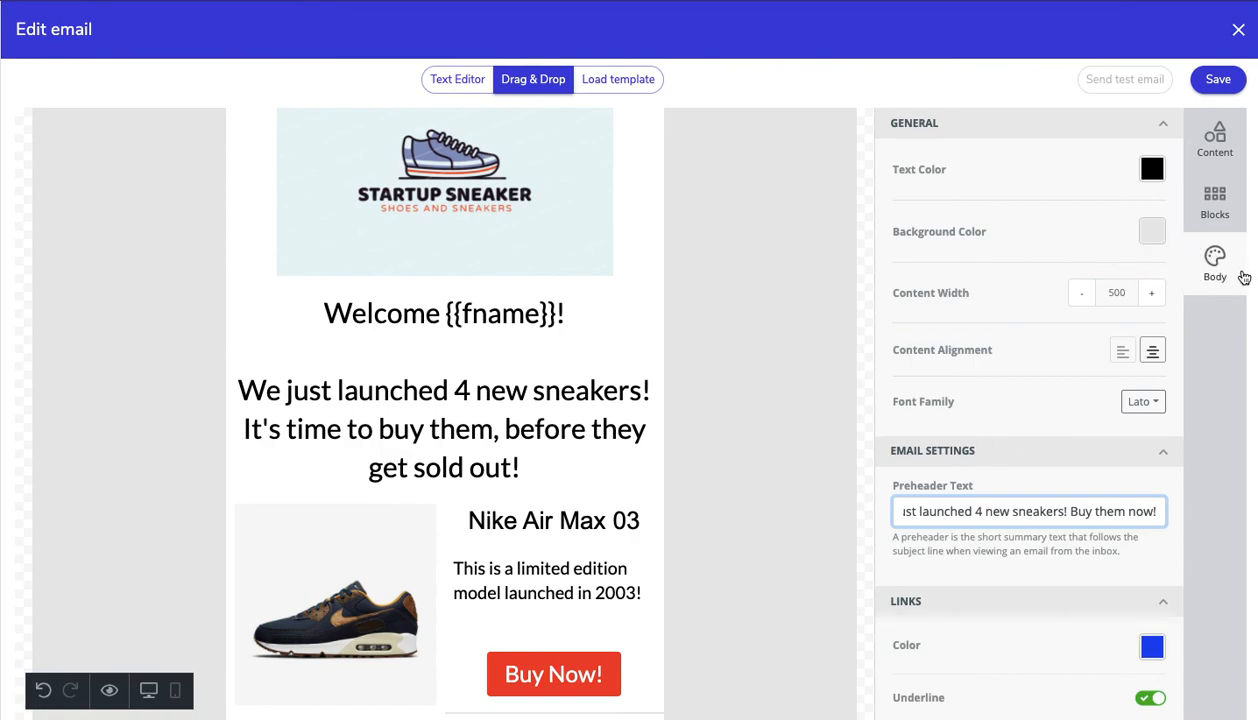
{"action": "left_click", "coordinate": [1020, 397]}
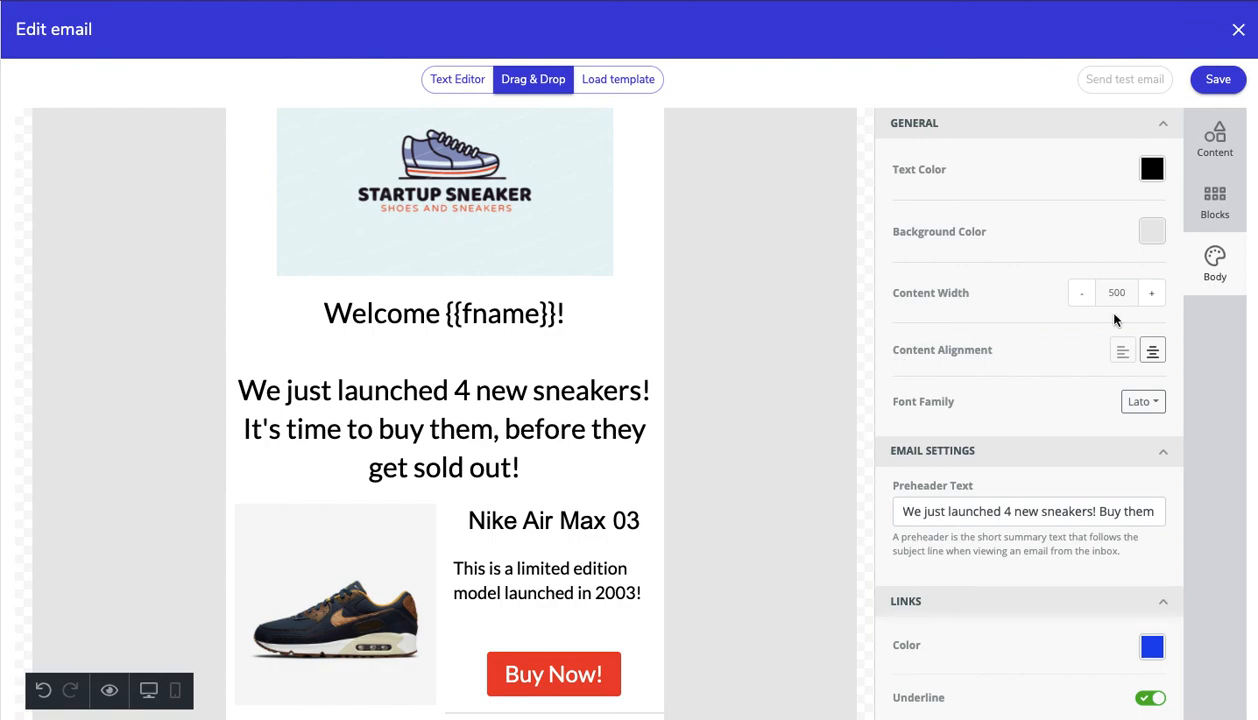
Try a content width of 580 for the email body and return it to 500.
{"action": "left_click", "coordinate": [1150, 297]}
{"action": "left_click", "coordinate": [1150, 297]}
{"action": "left_click", "coordinate": [1150, 297]}
{"action": "left_click", "coordinate": [1150, 297]}
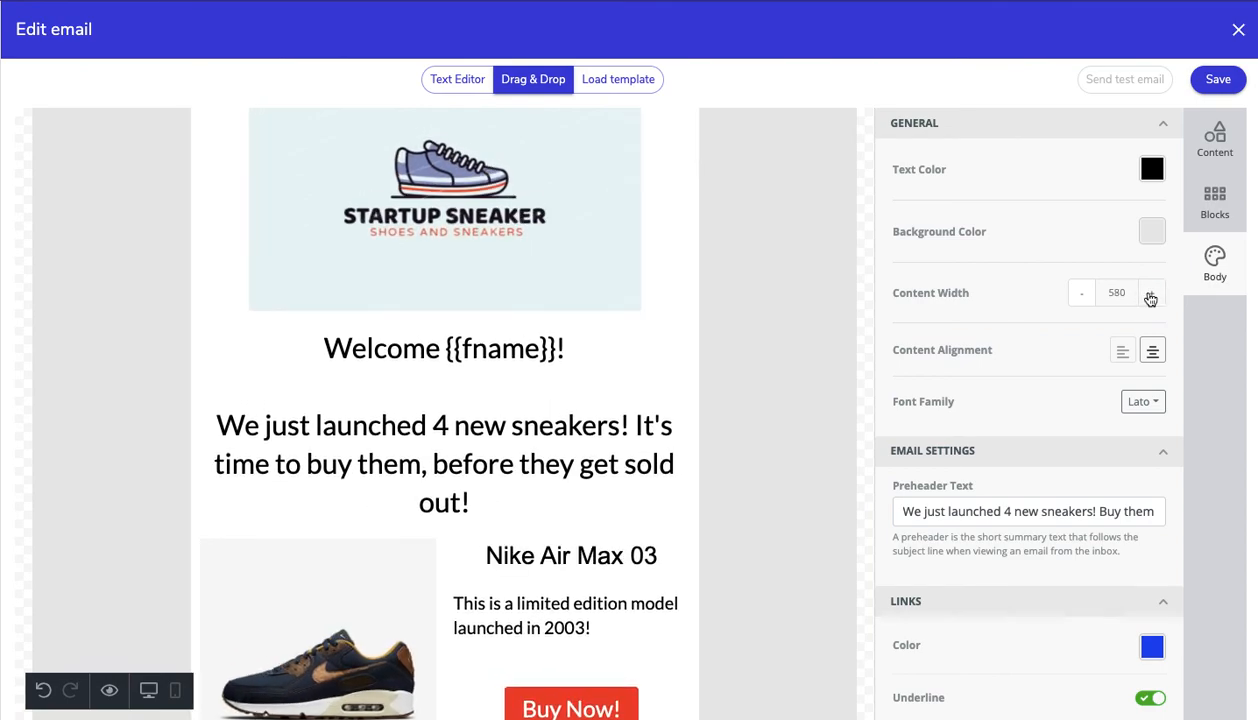
{"action": "left_click", "coordinate": [1081, 300]}
{"action": "left_click", "coordinate": [1081, 300]}
{"action": "left_click", "coordinate": [1081, 300]}
{"action": "left_click", "coordinate": [1081, 300]}
{"action": "left_click", "coordinate": [1081, 300]}
{"action": "left_click", "coordinate": [1081, 303]}
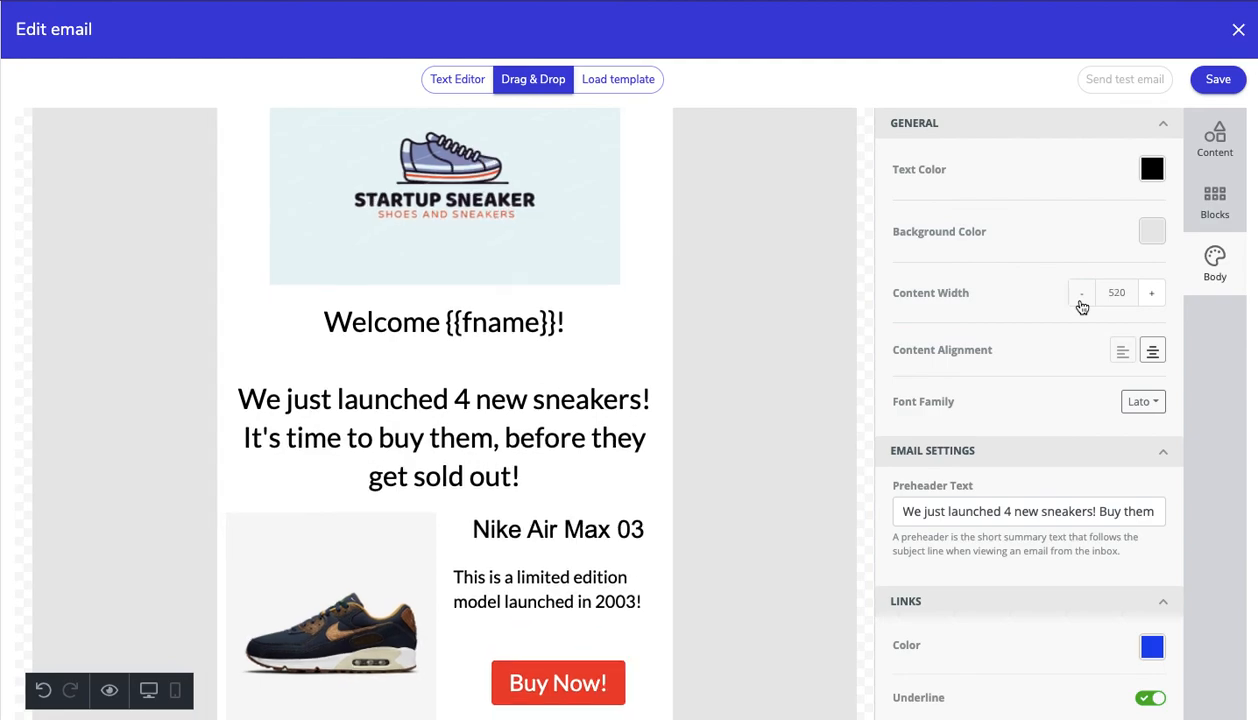
{"action": "left_click", "coordinate": [1081, 303]}
{"action": "left_click", "coordinate": [1081, 303]}
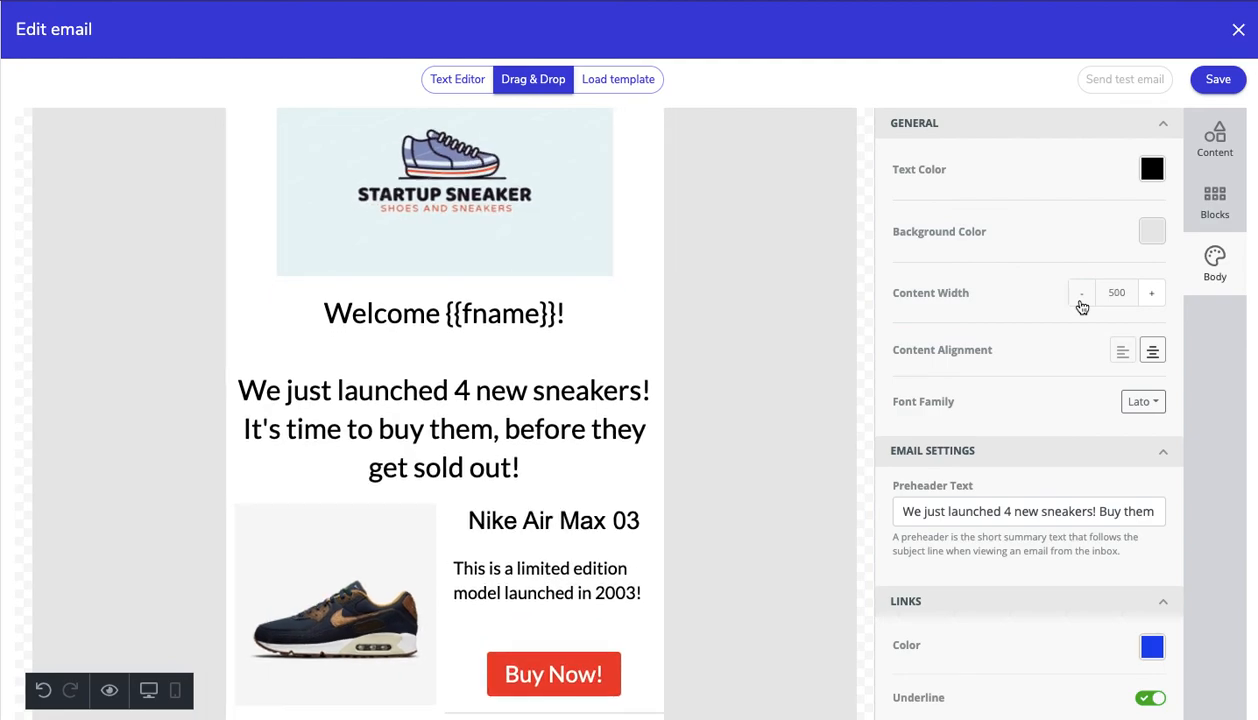
Try white and grey 95A5A6 as the email body's background color, settling on light grey ECF0F1.
{"action": "left_click", "coordinate": [1151, 234]}
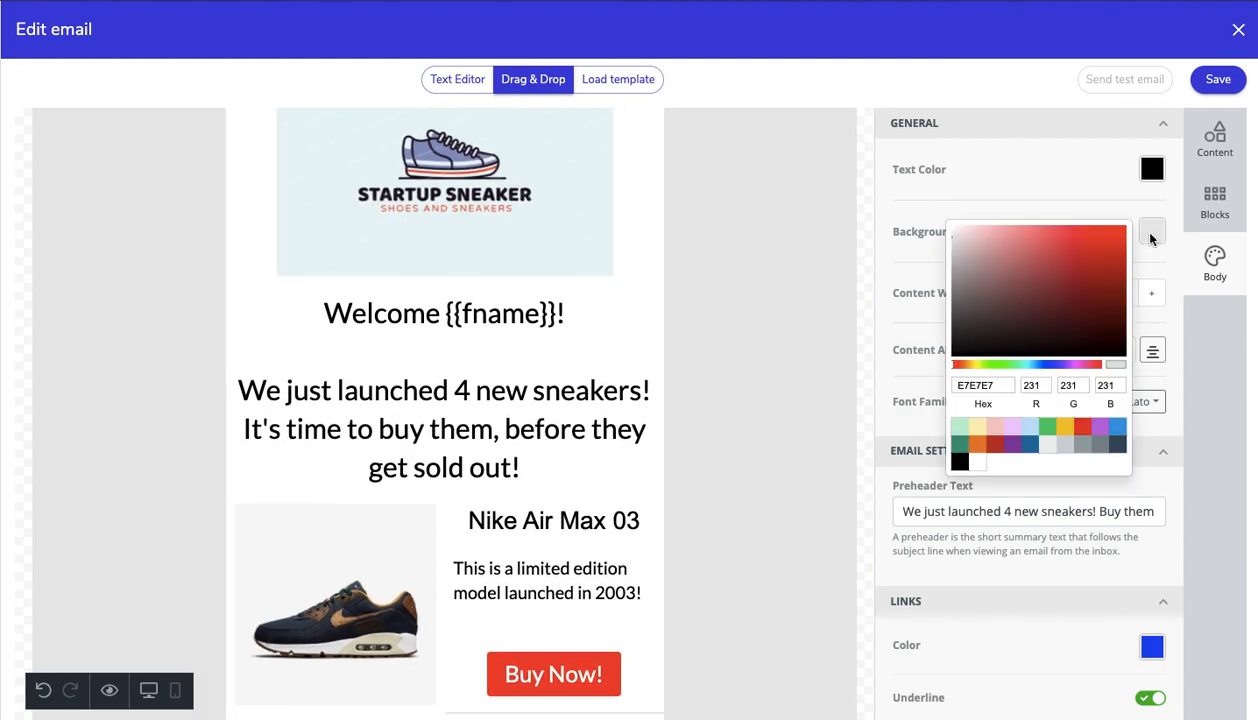
{"action": "left_click", "coordinate": [979, 462]}
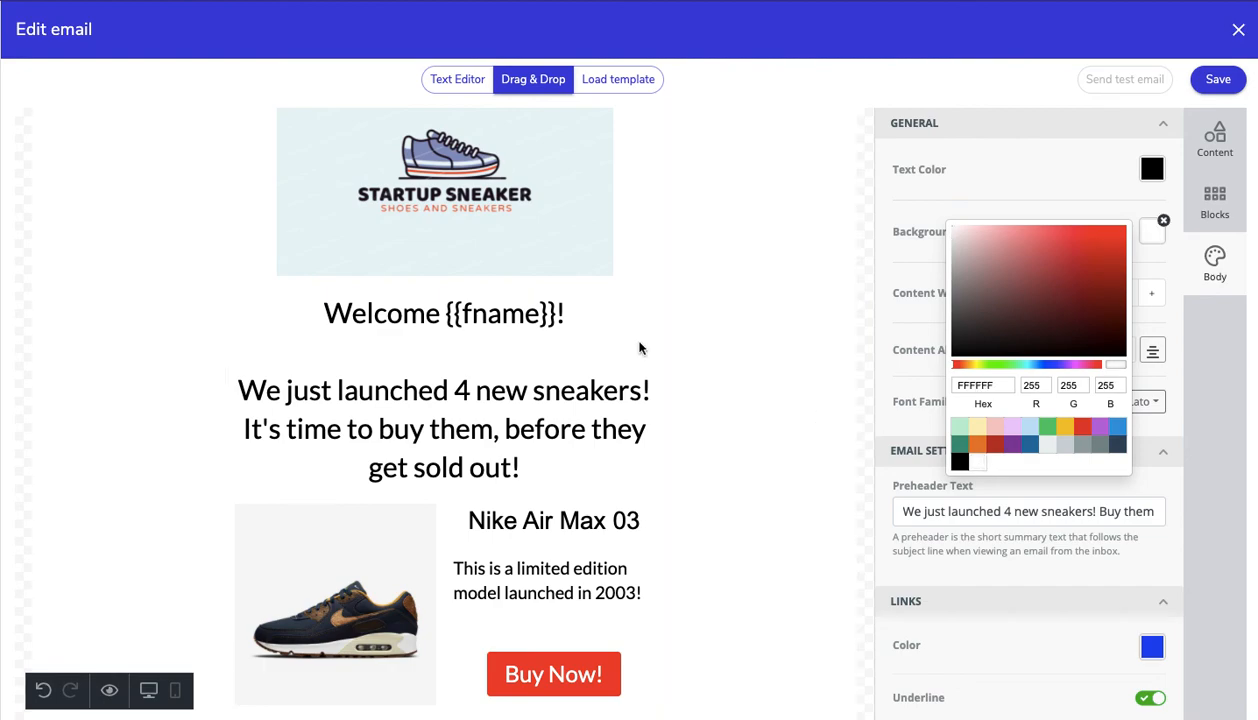
{"action": "left_click", "coordinate": [1081, 446]}
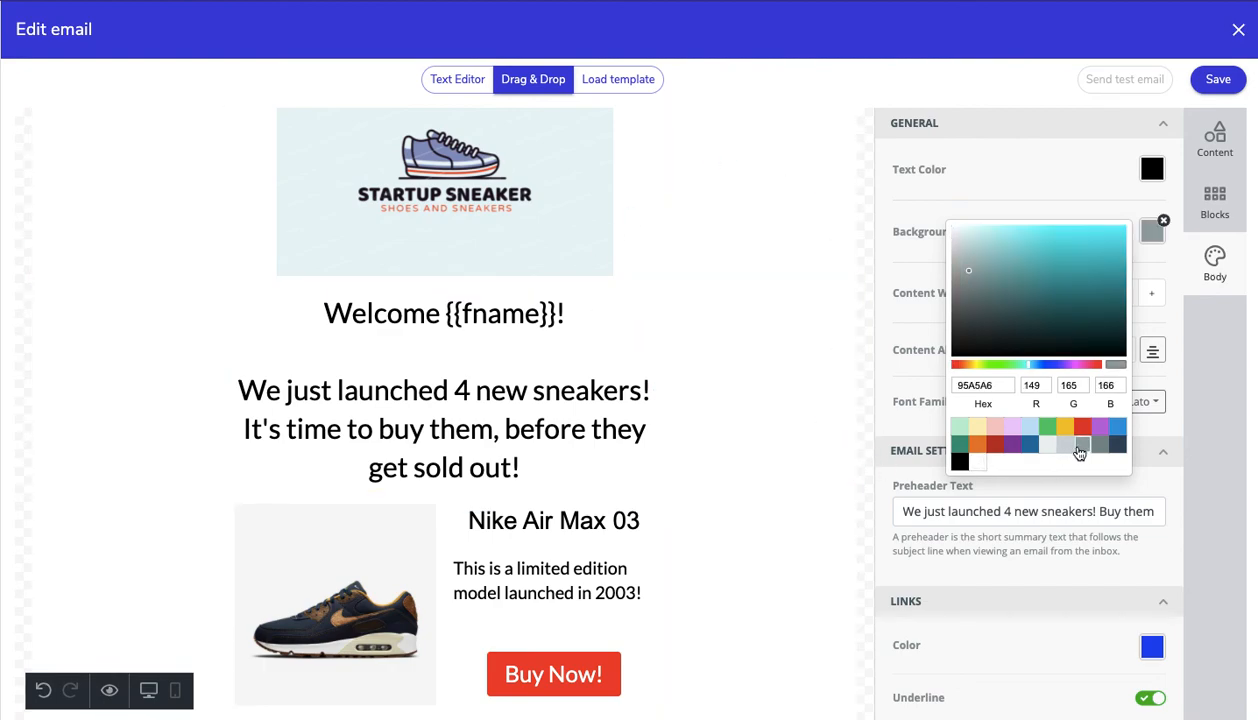
{"action": "left_click", "coordinate": [1046, 447]}
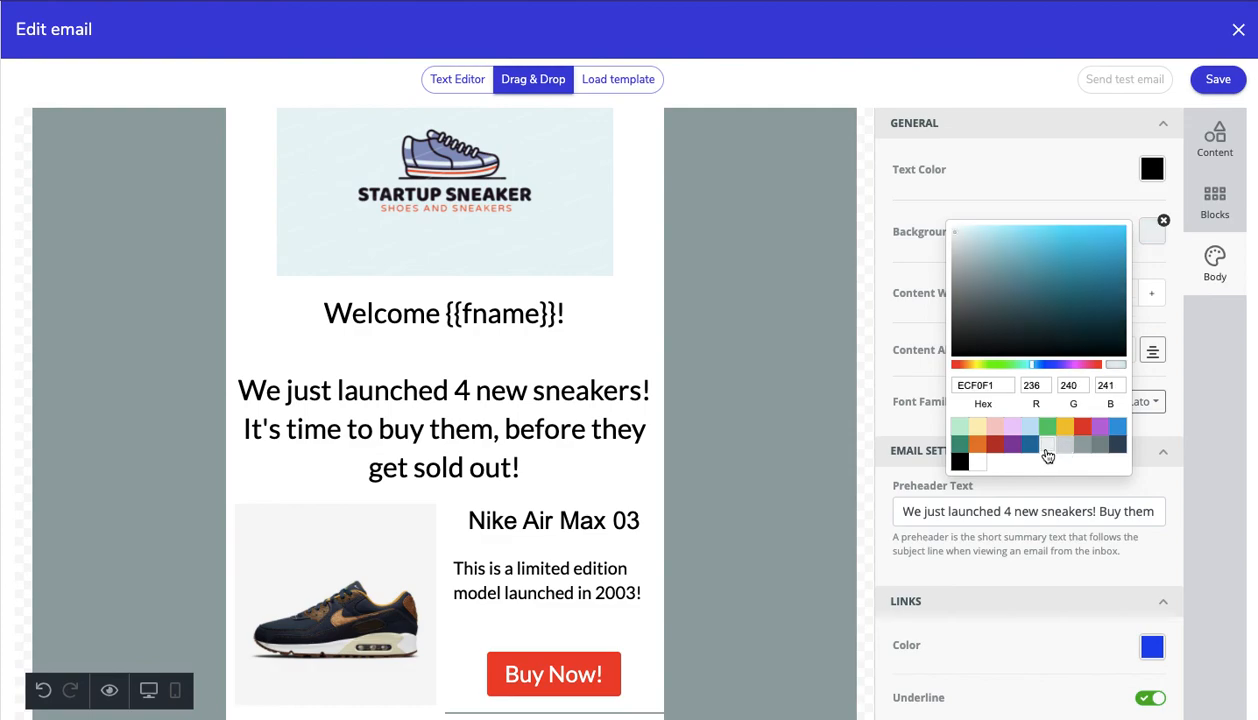
{"action": "left_click", "coordinate": [950, 187]}
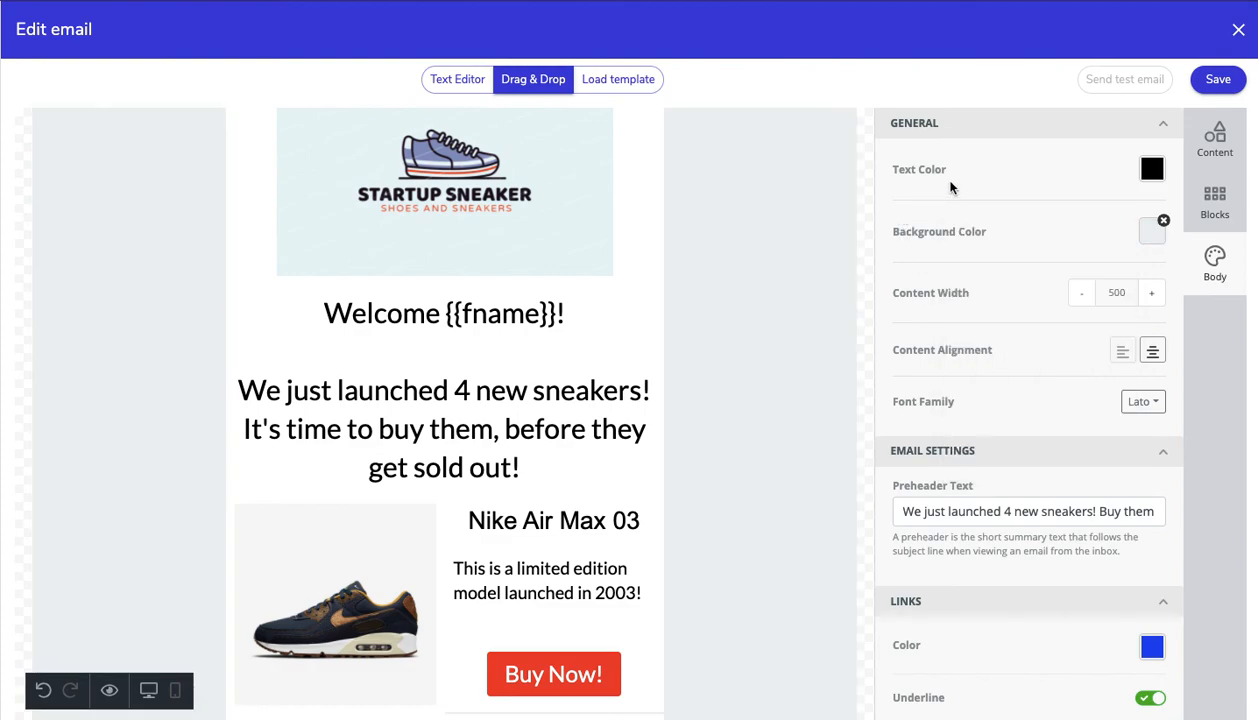
Set the email body's general text color to dark grey 555555.
{"action": "left_click", "coordinate": [1150, 170]}
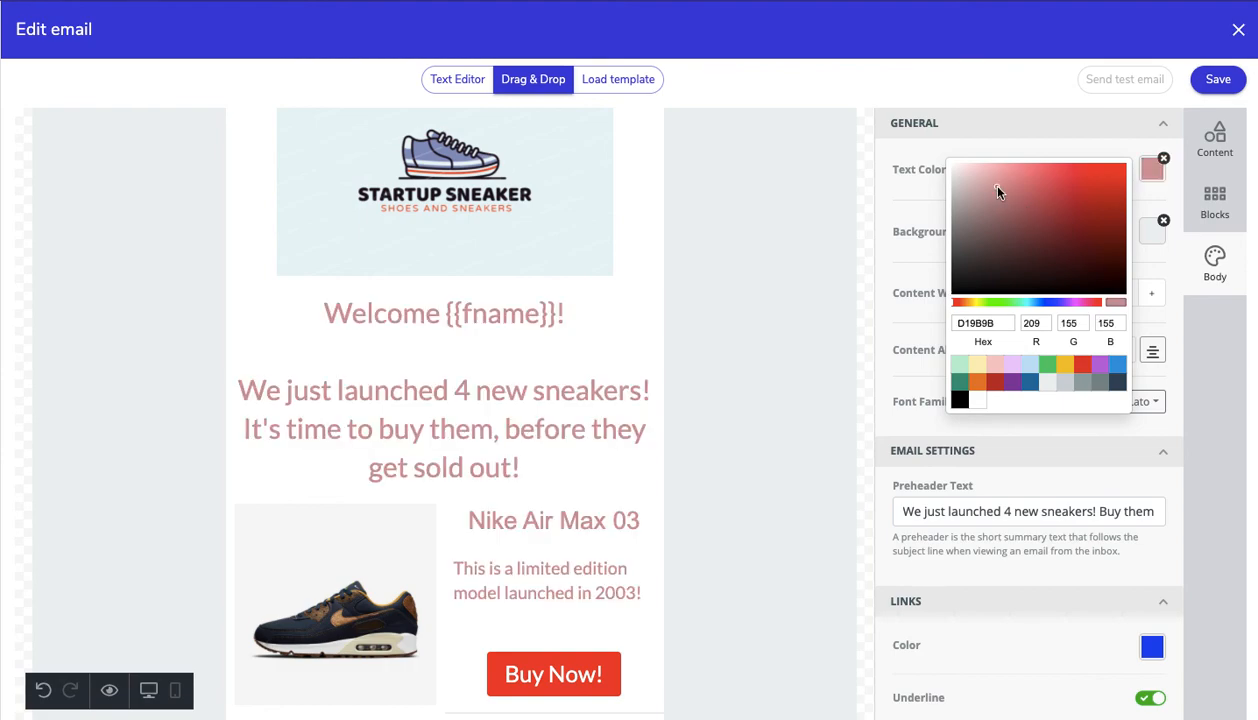
{"action": "mouse_move", "coordinate": [997, 192]}
{"action": "left_mouse_down"}
{"action": "mouse_move", "coordinate": [944, 234]}
{"action": "mouse_move", "coordinate": [957, 261]}
{"action": "mouse_move", "coordinate": [946, 252]}
{"action": "left_mouse_up"}
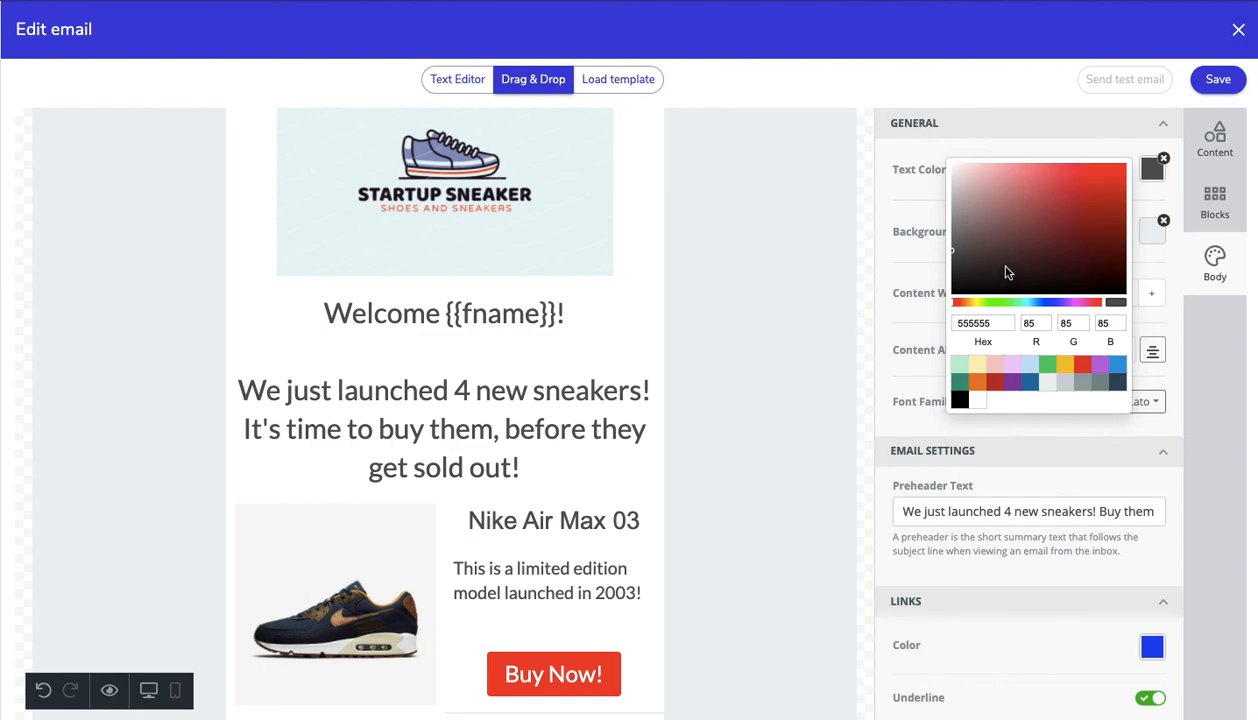
{"action": "left_click", "coordinate": [891, 230]}
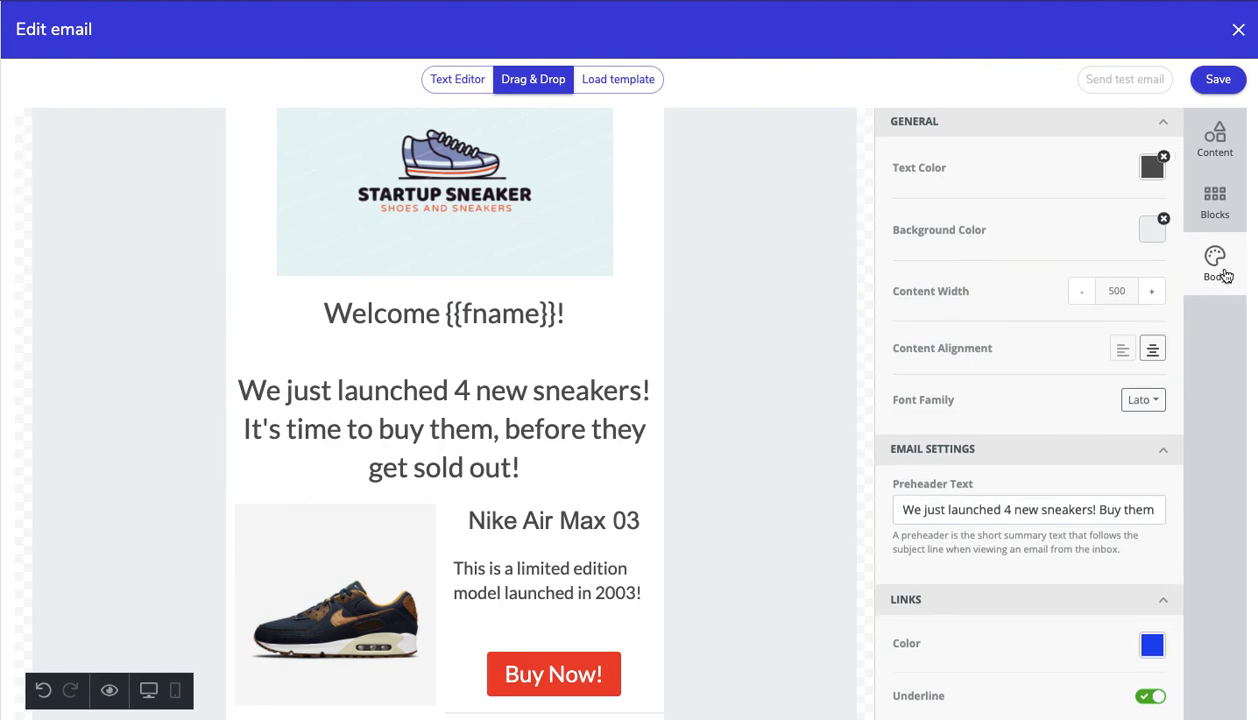
Examine the available content elements and the properties of the first product row and the welcome heading row, including the per-side row padding options.
{"action": "left_click", "coordinate": [1227, 212]}
{"action": "left_click", "coordinate": [1215, 142]}
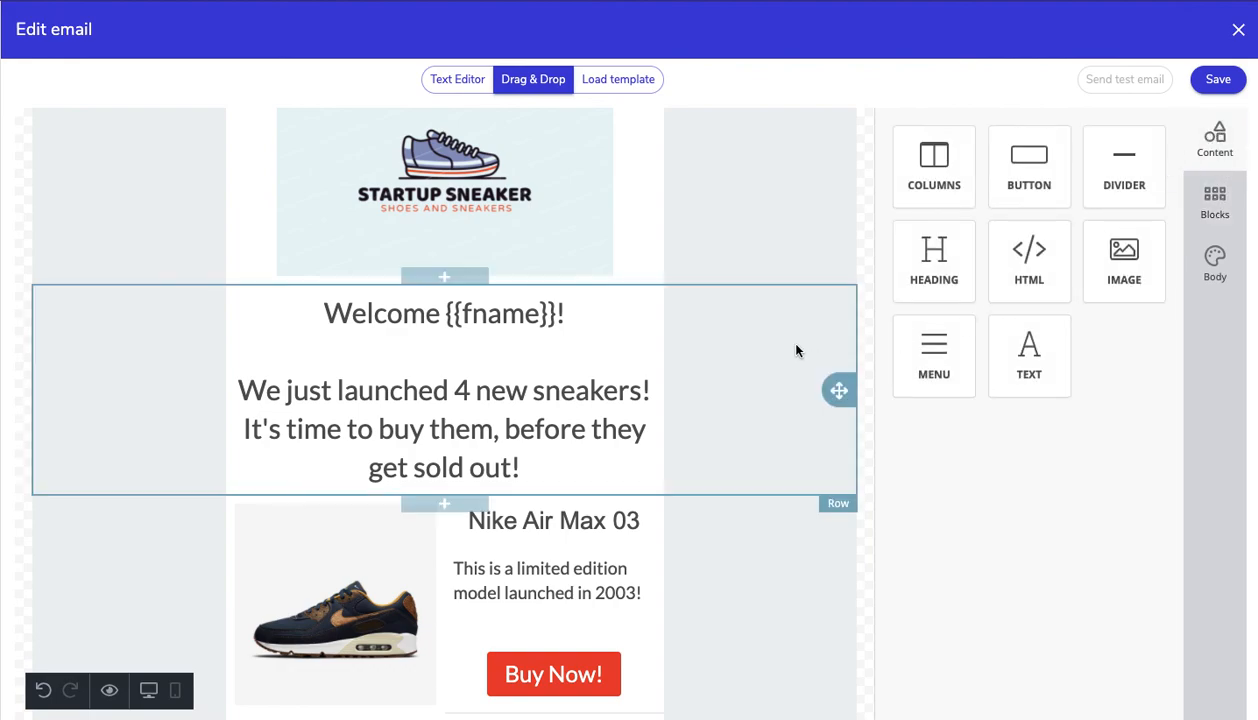
{"action": "scroll", "coordinate": [797, 350], "scroll_direction": "down", "scroll_amount": 5}
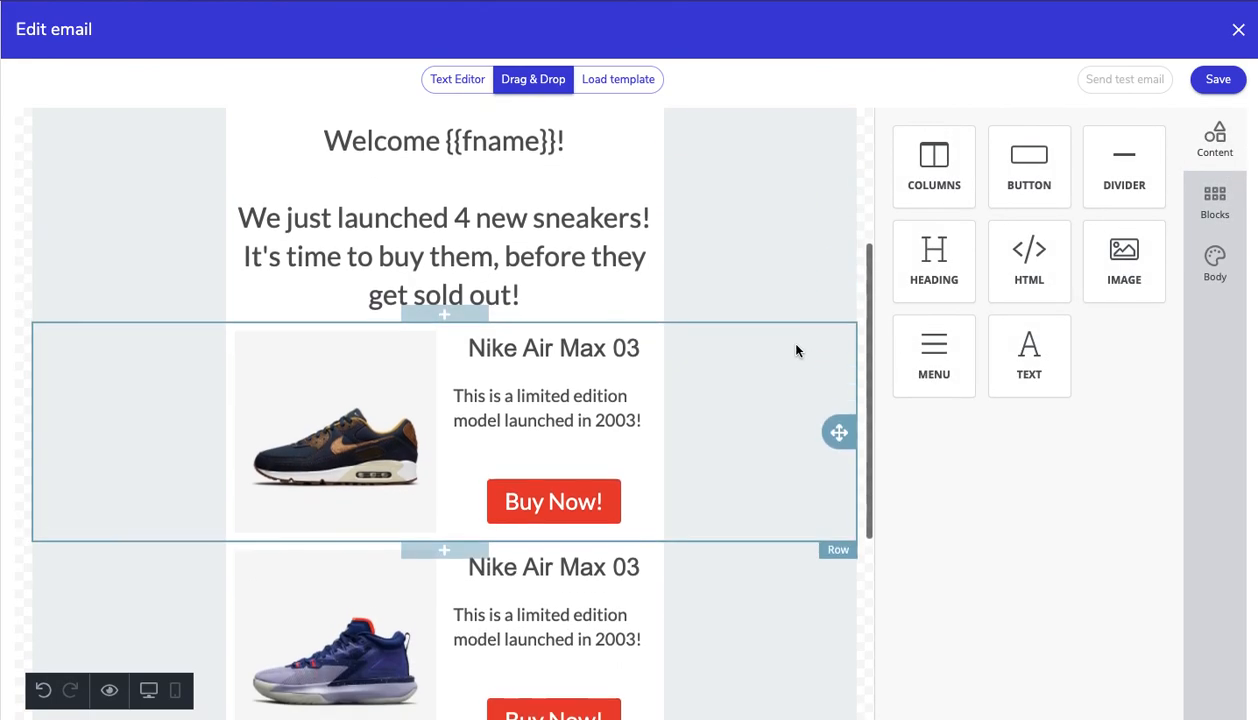
{"action": "left_click", "coordinate": [742, 332]}
{"action": "scroll", "coordinate": [907, 413], "scroll_direction": "down", "scroll_amount": 4}
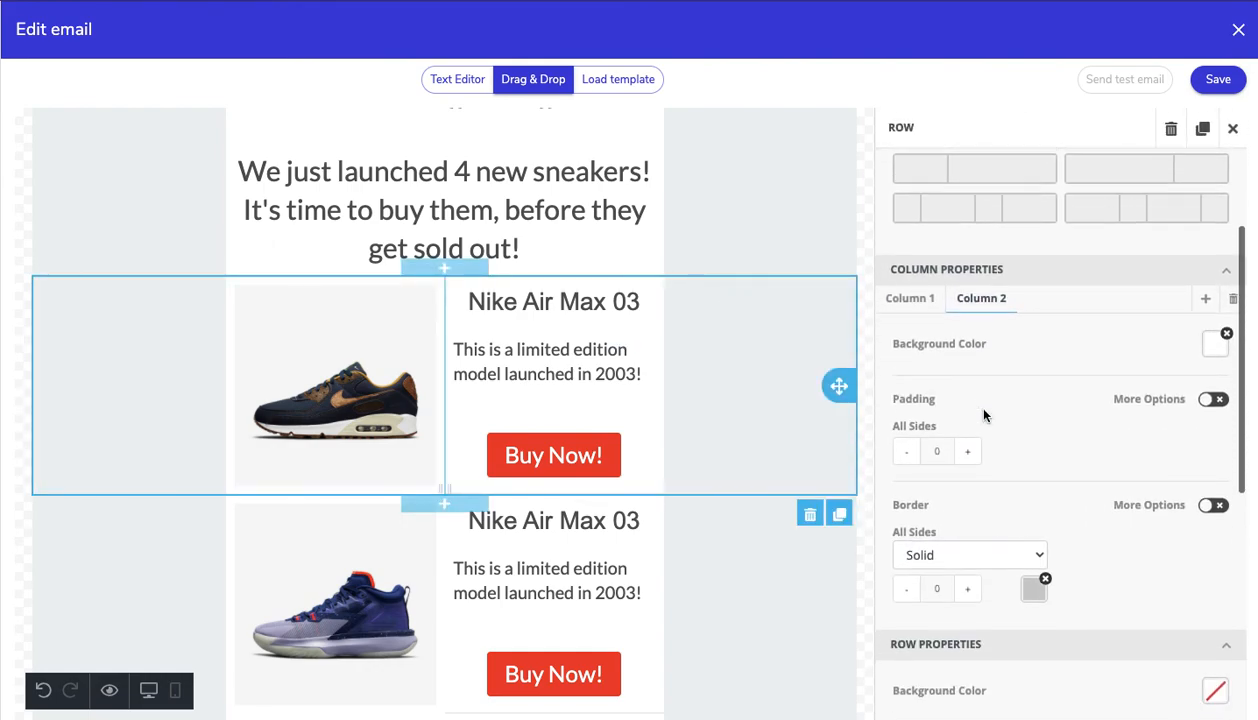
{"action": "scroll", "coordinate": [983, 414], "scroll_direction": "down", "scroll_amount": 4}
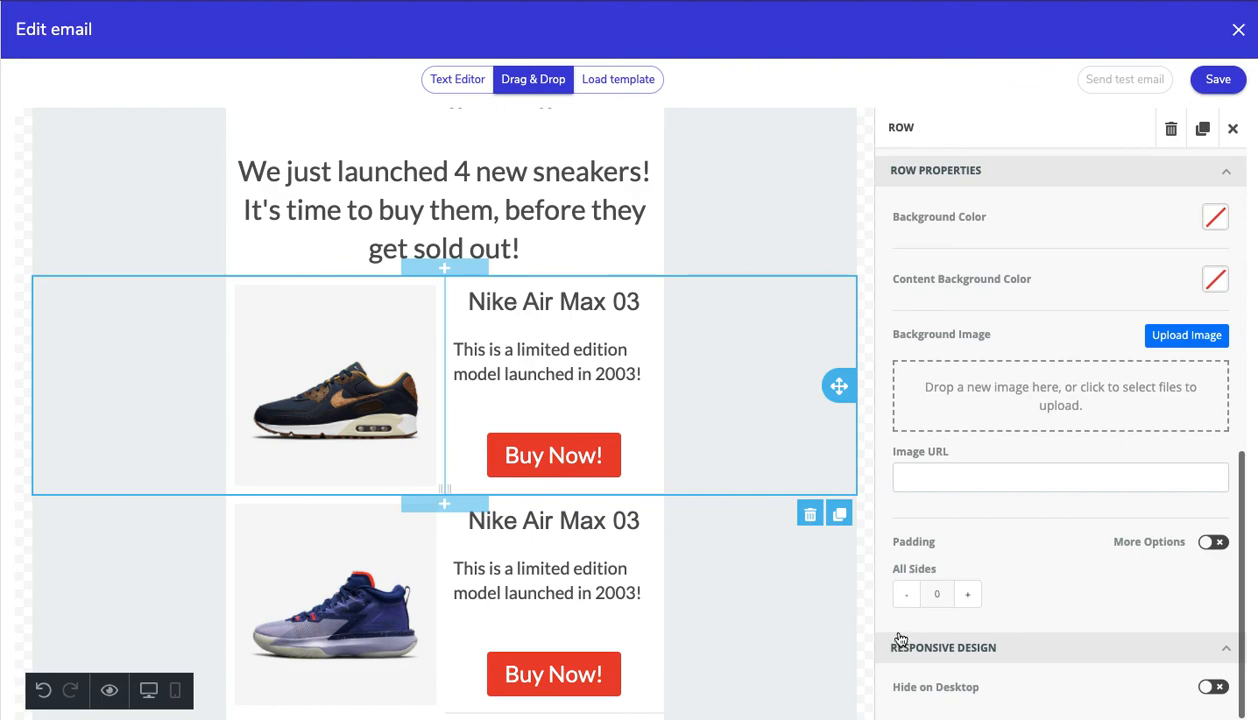
{"action": "left_click", "coordinate": [1210, 543]}
{"action": "scroll", "coordinate": [1031, 594], "scroll_direction": "down", "scroll_amount": 1}
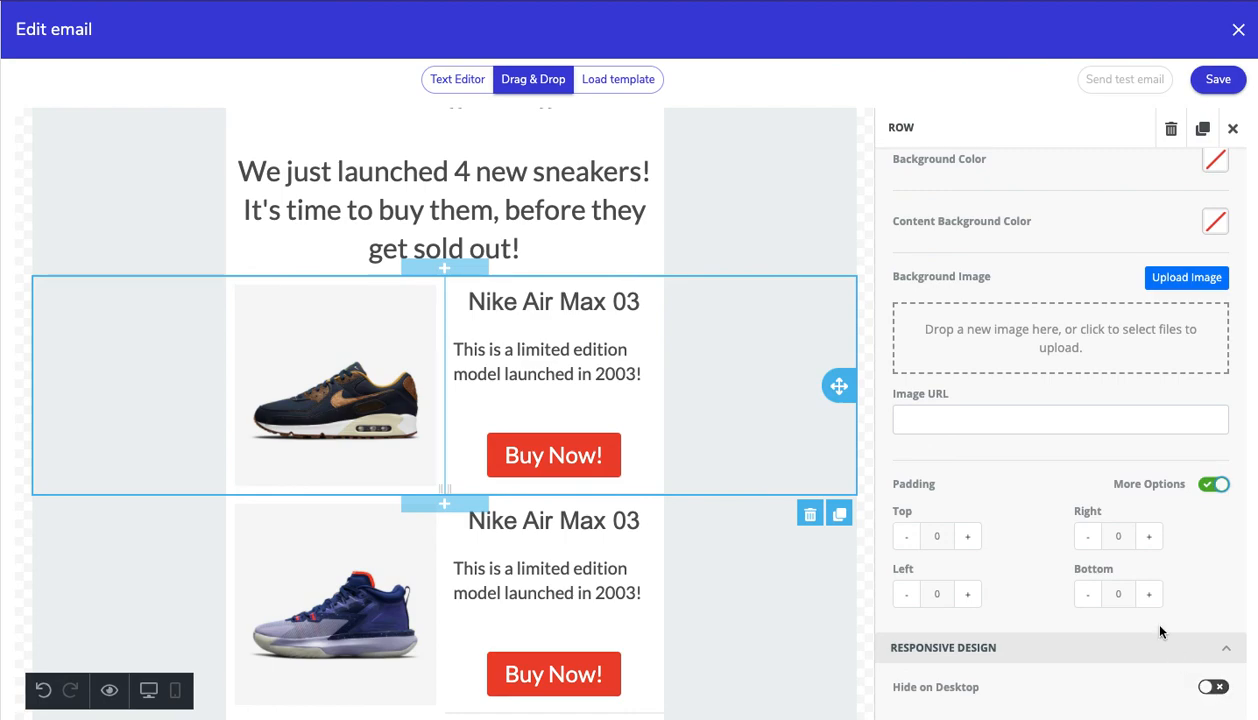
{"action": "scroll", "coordinate": [1160, 628], "scroll_direction": "up", "scroll_amount": 10}
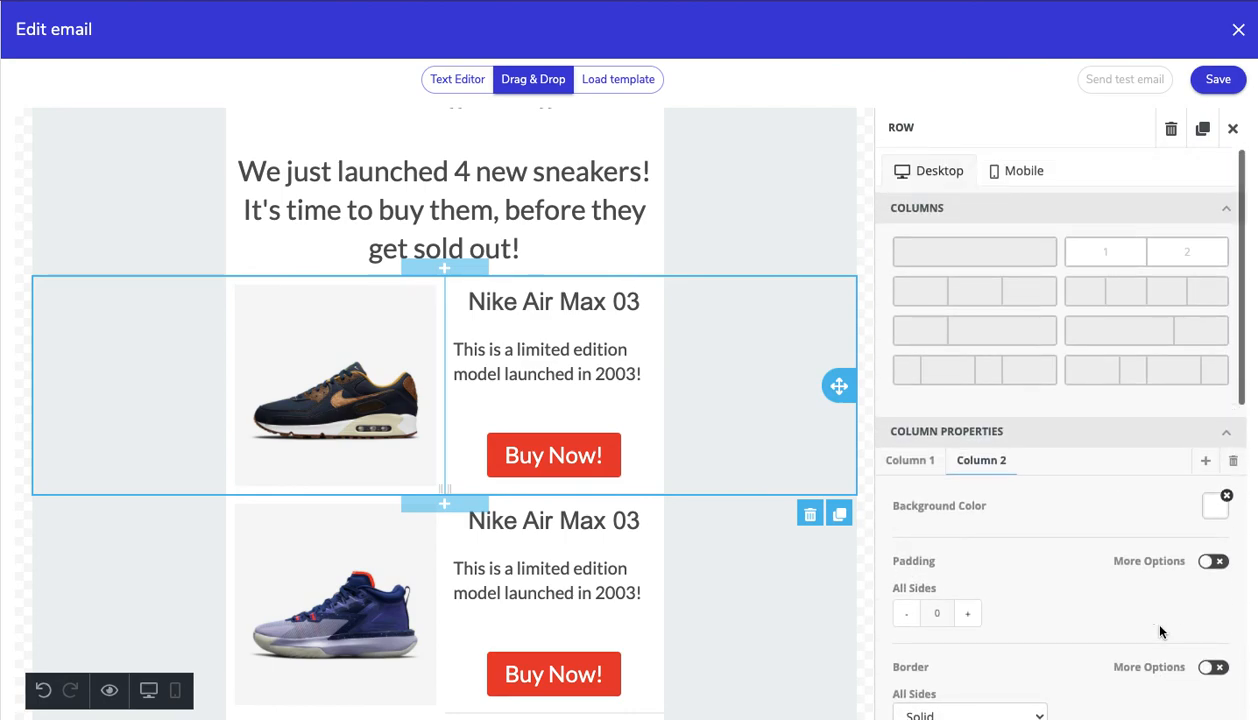
{"action": "left_click", "coordinate": [714, 177]}
{"action": "scroll", "coordinate": [714, 177], "scroll_direction": "up", "scroll_amount": 3}
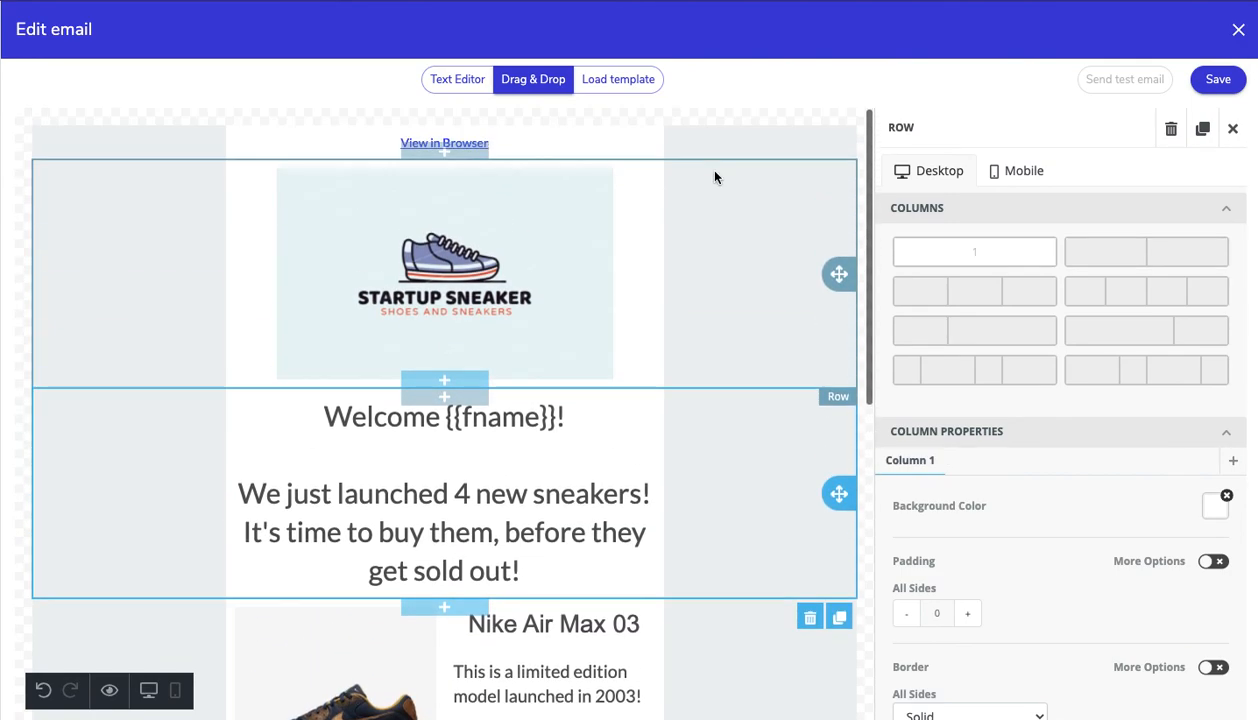